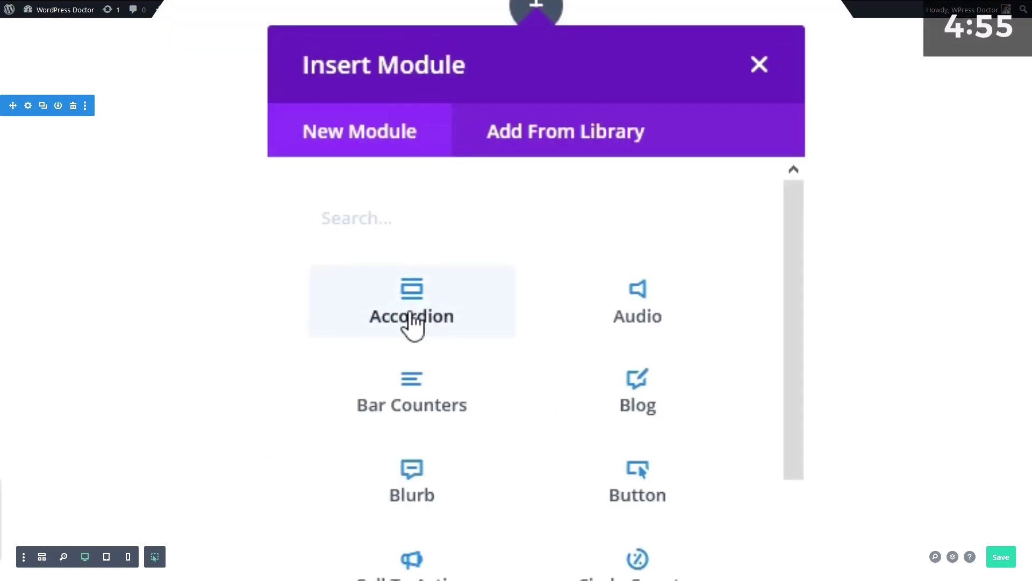
Step: Insert an Accordion module and duplicate its items until it holds four
{"action": "left_click", "coordinate": [411, 319]}
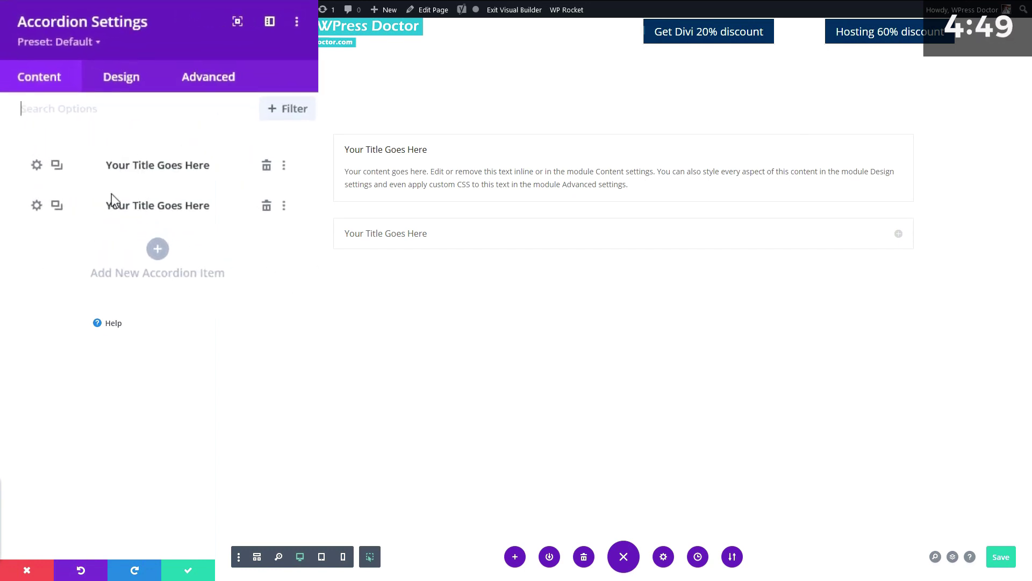
{"action": "left_click", "coordinate": [57, 206]}
{"action": "left_click", "coordinate": [57, 246]}
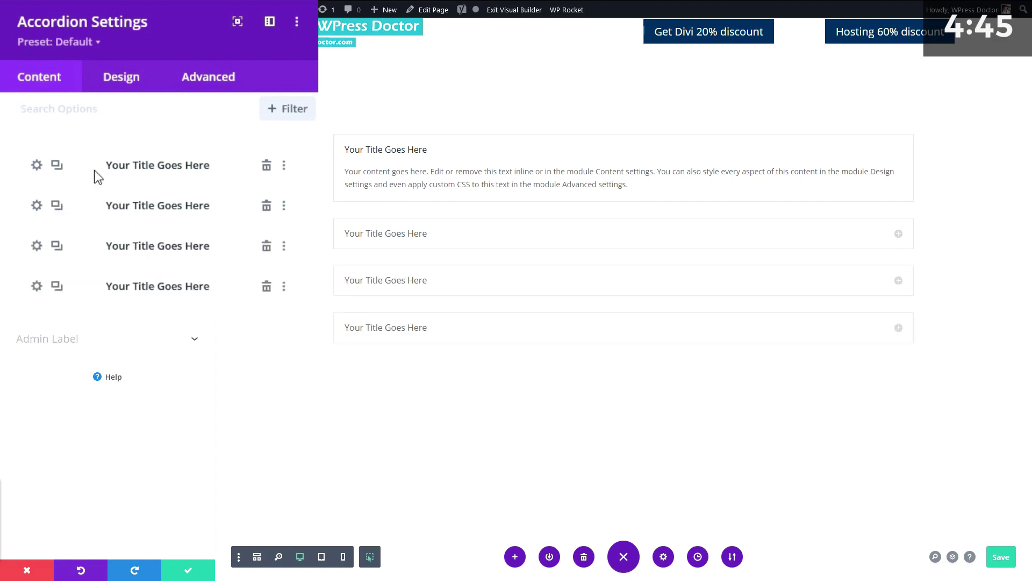
Step: Set the first accordion item's title to "What are your opening hours?"
{"action": "left_click", "coordinate": [37, 165]}
{"action": "left_click_drag", "start_coordinate": [133, 207], "coordinate": [28, 208]}
{"action": "left_click", "coordinate": [114, 328]}
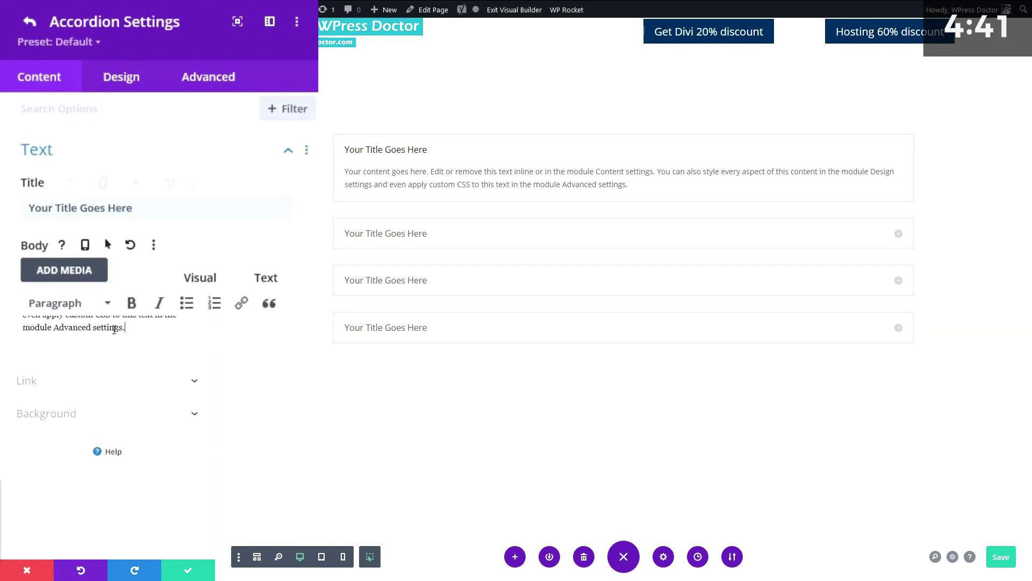
{"action": "key", "text": "ctrl+a"}
{"action": "left_click_drag", "start_coordinate": [135, 208], "coordinate": [32, 204]}
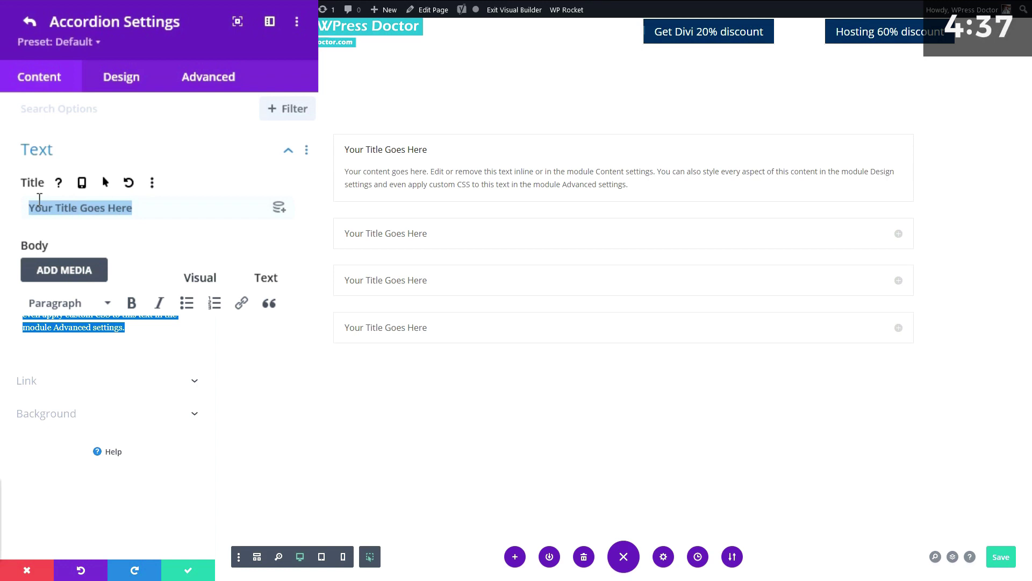
{"action": "type", "text": "What are your "}
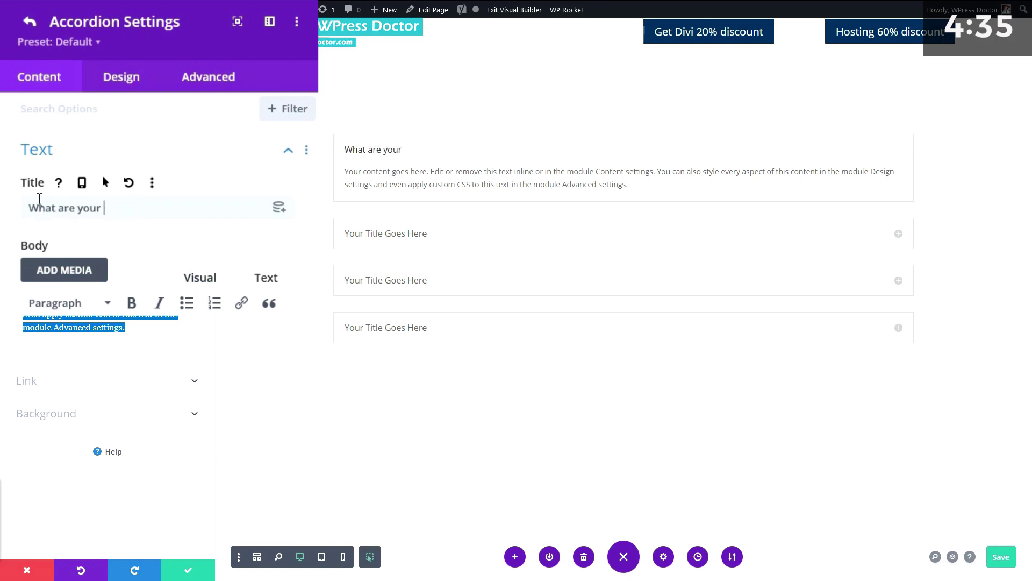
{"action": "type", "text": "openings"}
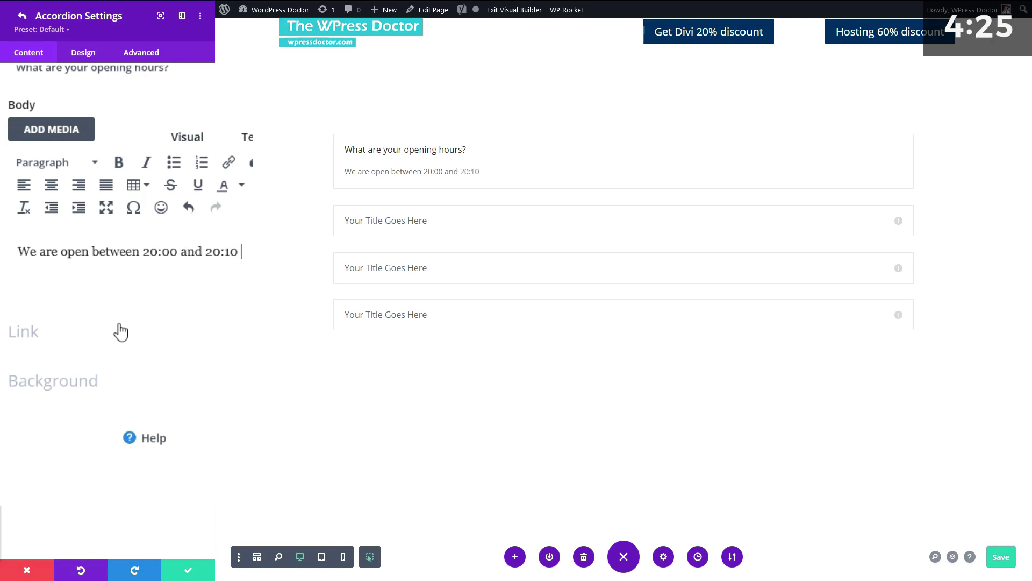
Step: Replace the first item's body with "We are open between 20:00 and 20:10 hours so you better be quick!" and save the item
{"action": "type", "text": "rs so you better"}
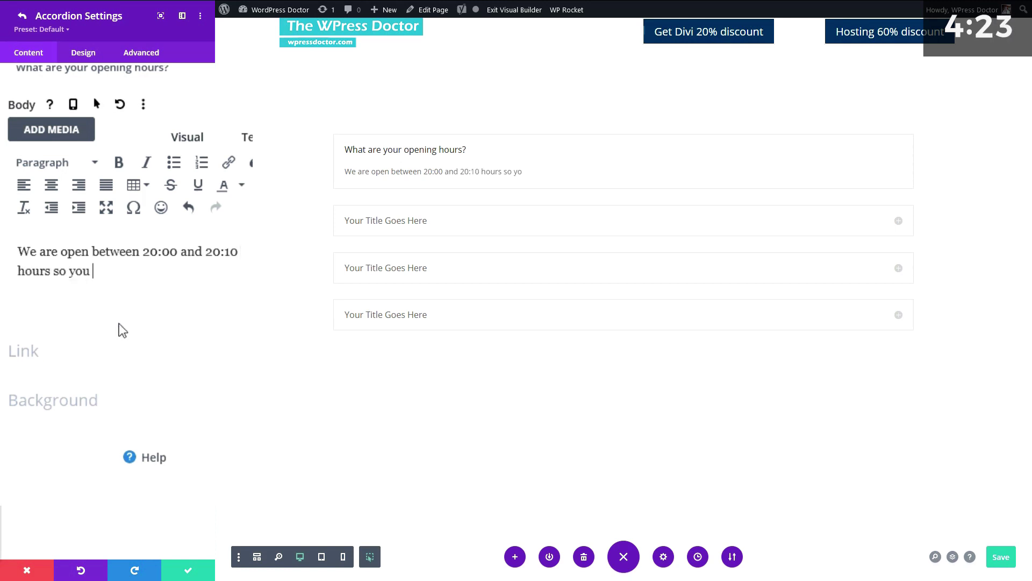
{"action": "type", "text": " be quick!"}
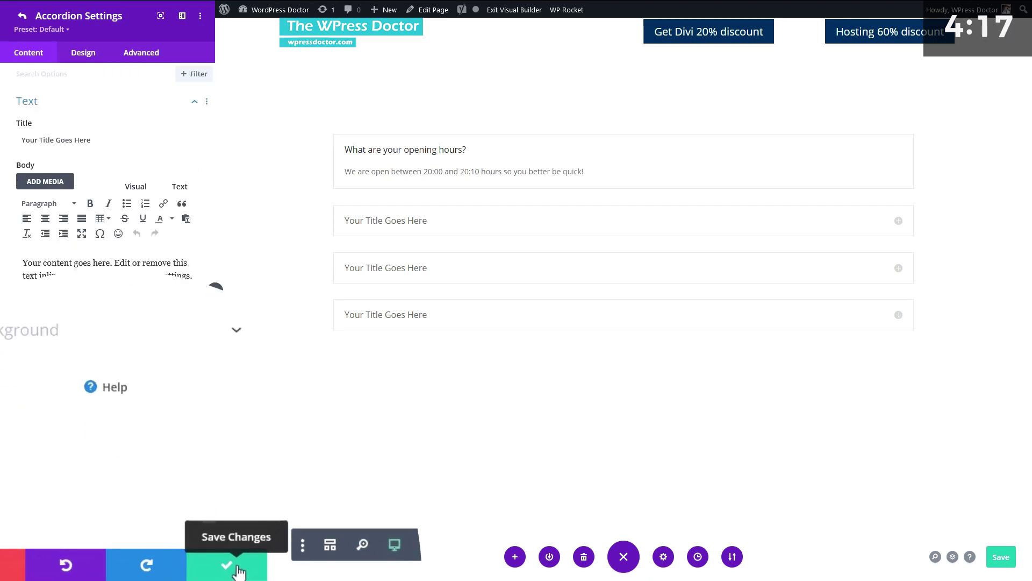
{"action": "left_click", "coordinate": [237, 570]}
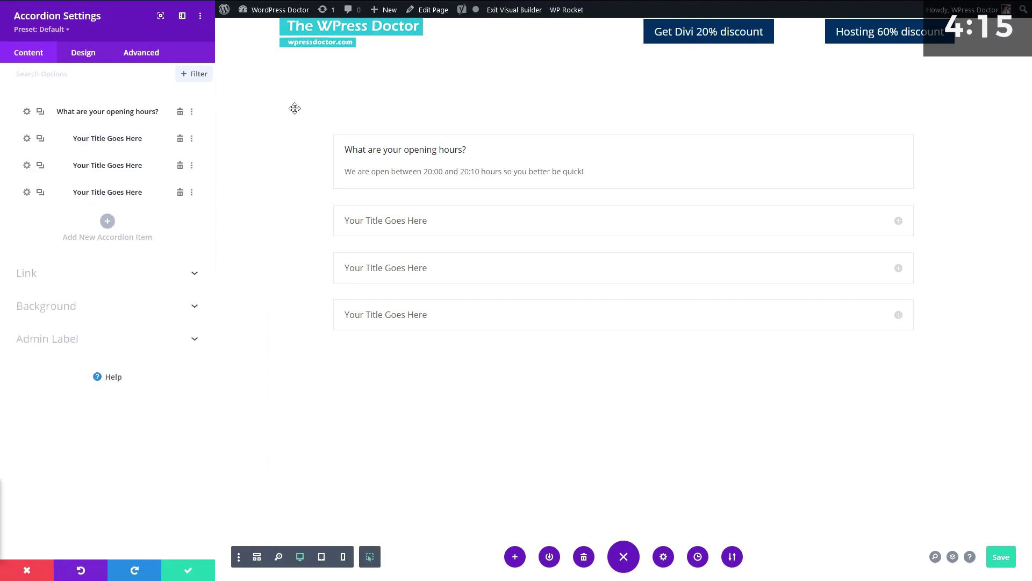
Step: Set the accordion's closed toggle background color to dark red #660000
{"action": "mouse_move", "coordinate": [386, 218]}
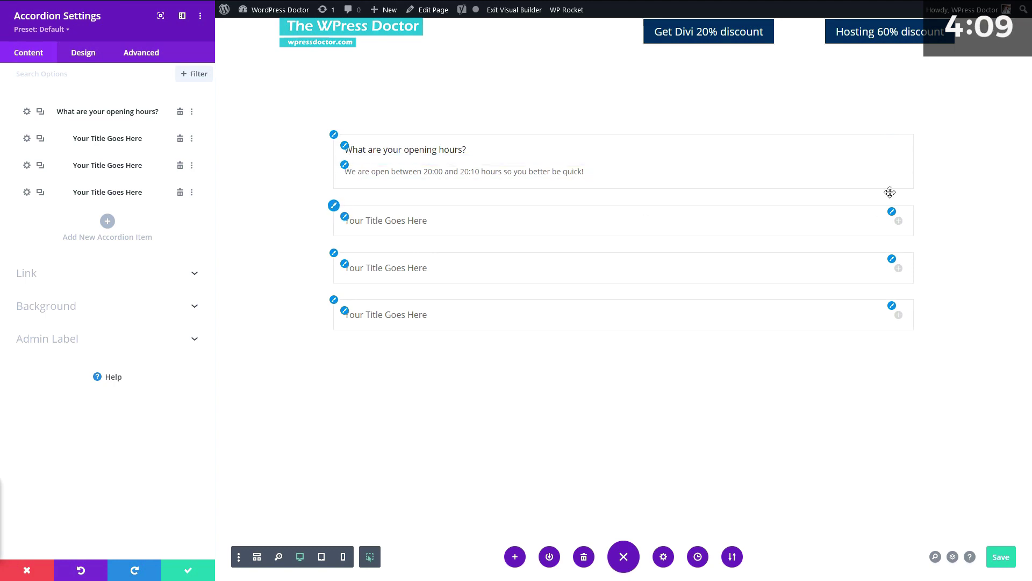
{"action": "left_click", "coordinate": [334, 135]}
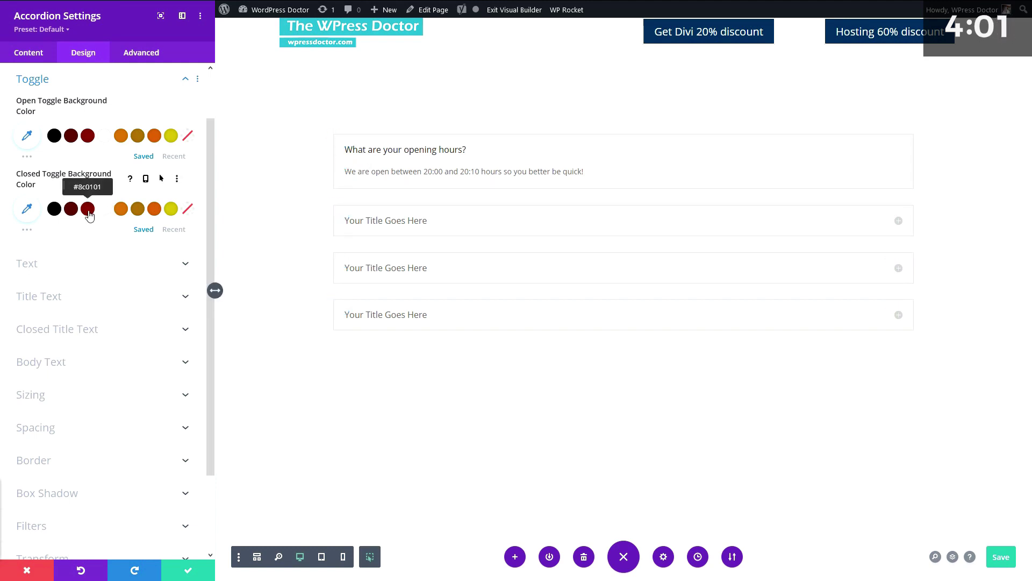
{"action": "left_click", "coordinate": [72, 213]}
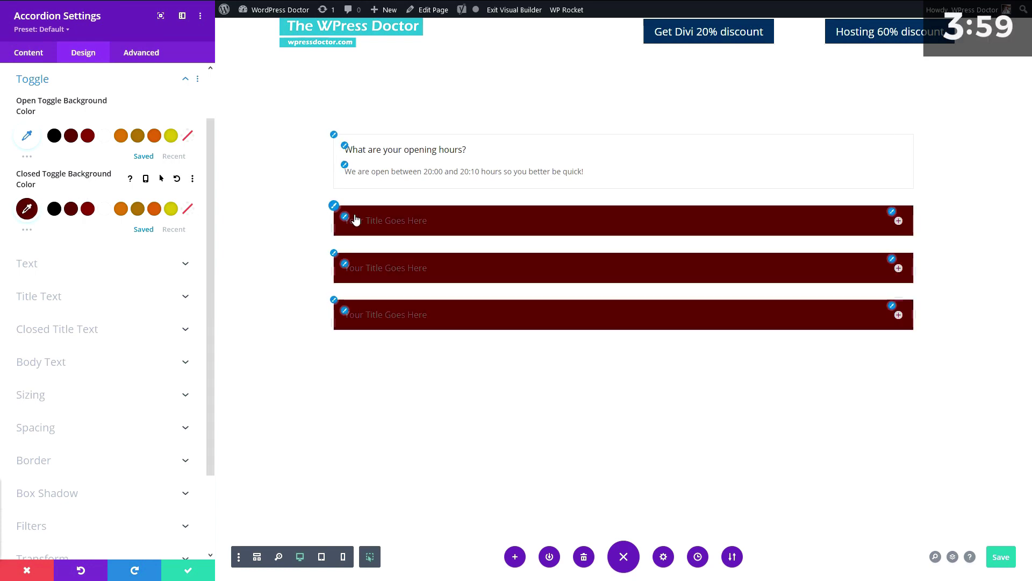
Step: Set both the open title text color and the general title text color to white (#ffffff)
{"action": "scroll", "coordinate": [102, 269], "scroll_direction": "down", "scroll_amount": 2}
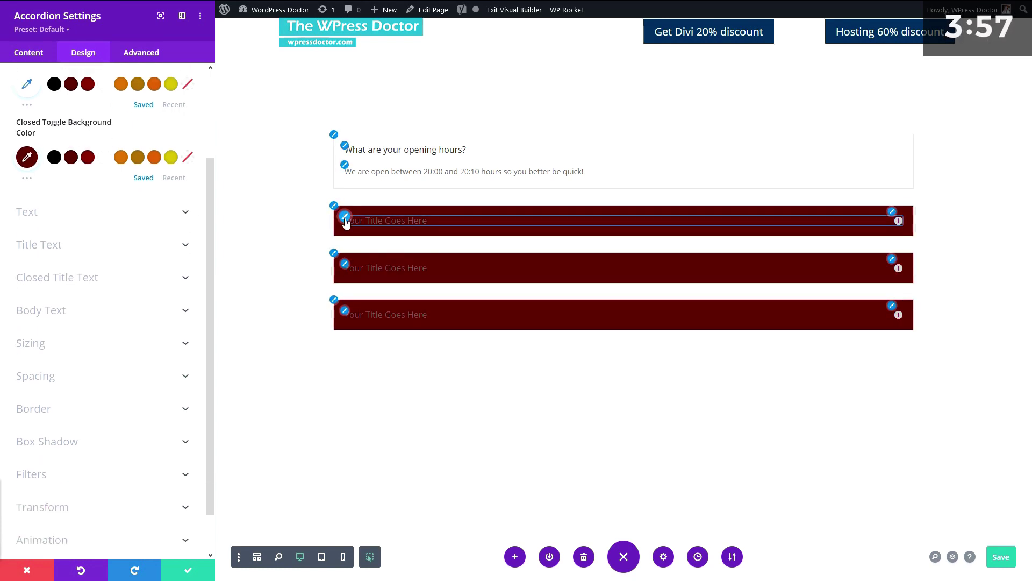
{"action": "left_click", "coordinate": [39, 237]}
{"action": "left_click", "coordinate": [104, 134]}
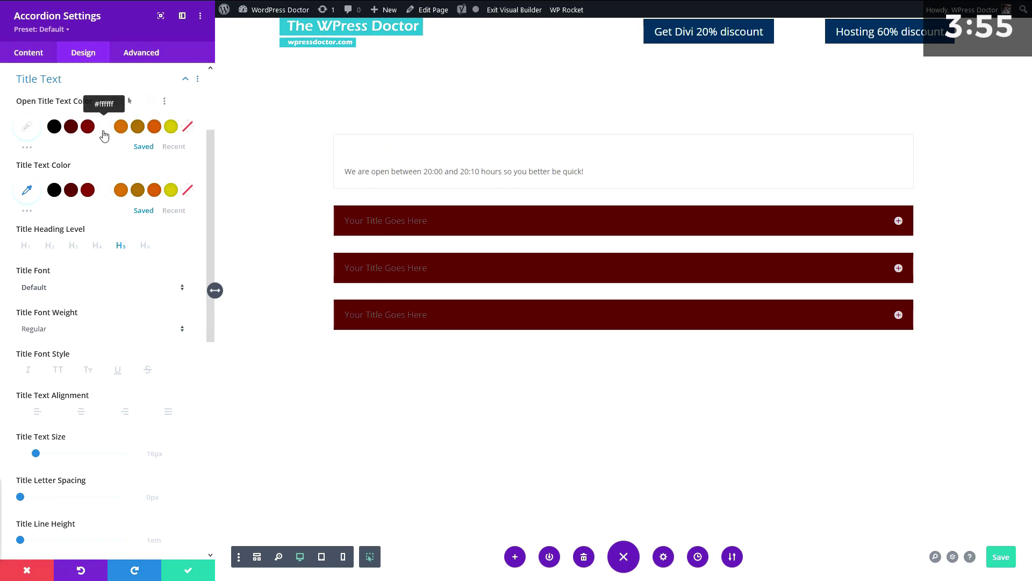
{"action": "left_click", "coordinate": [107, 193]}
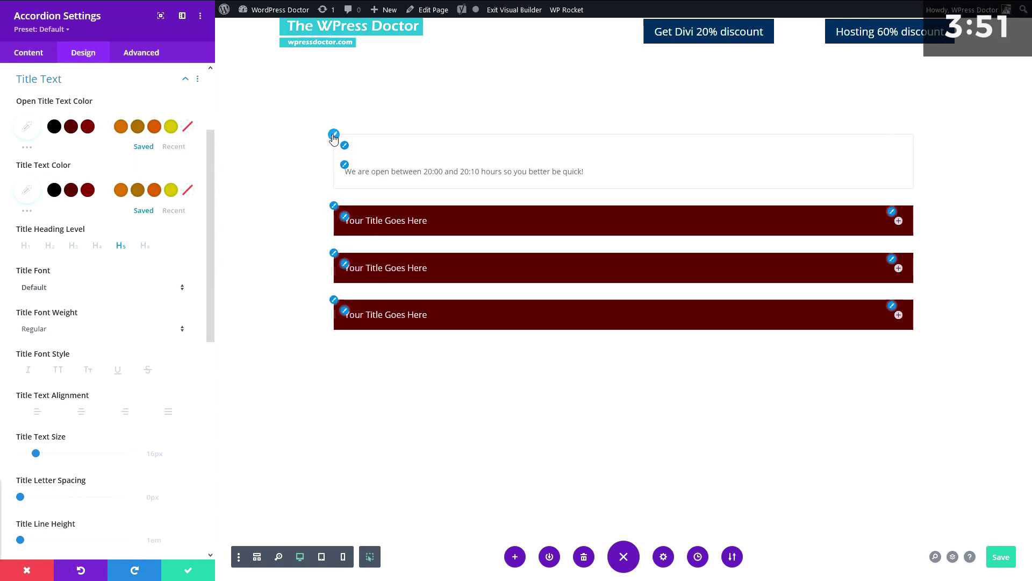
Step: Set the open toggle background color to #8c0101 and the body text color to white
{"action": "left_click", "coordinate": [39, 79]}
{"action": "left_click", "coordinate": [72, 142]}
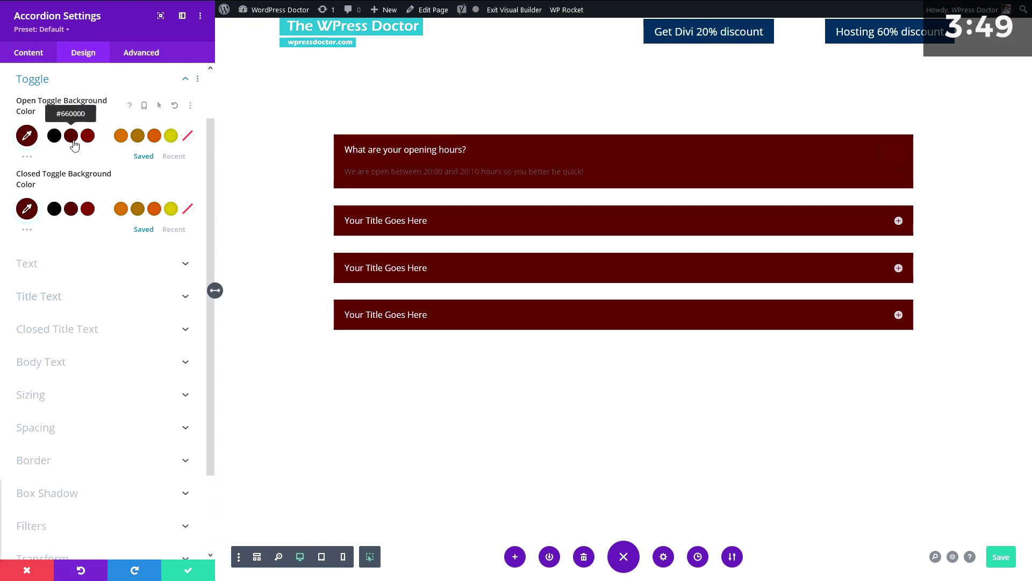
{"action": "left_click", "coordinate": [88, 141]}
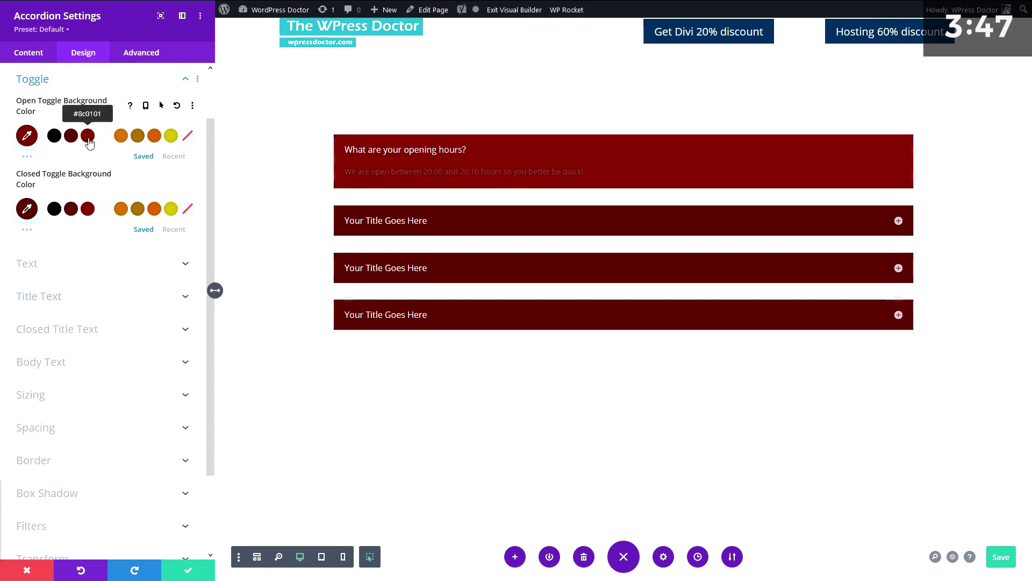
{"action": "left_click", "coordinate": [344, 167]}
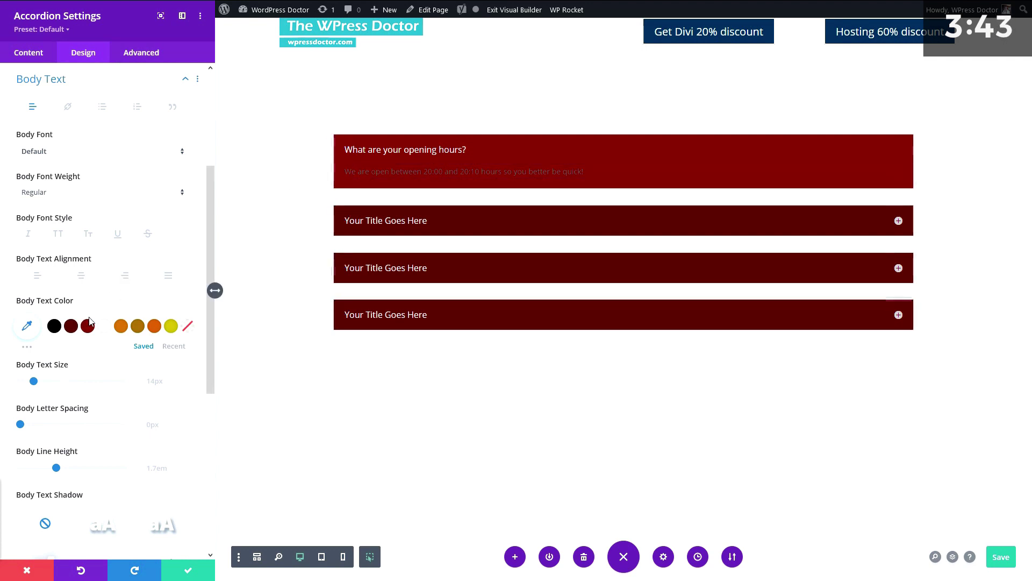
{"action": "left_click", "coordinate": [104, 327]}
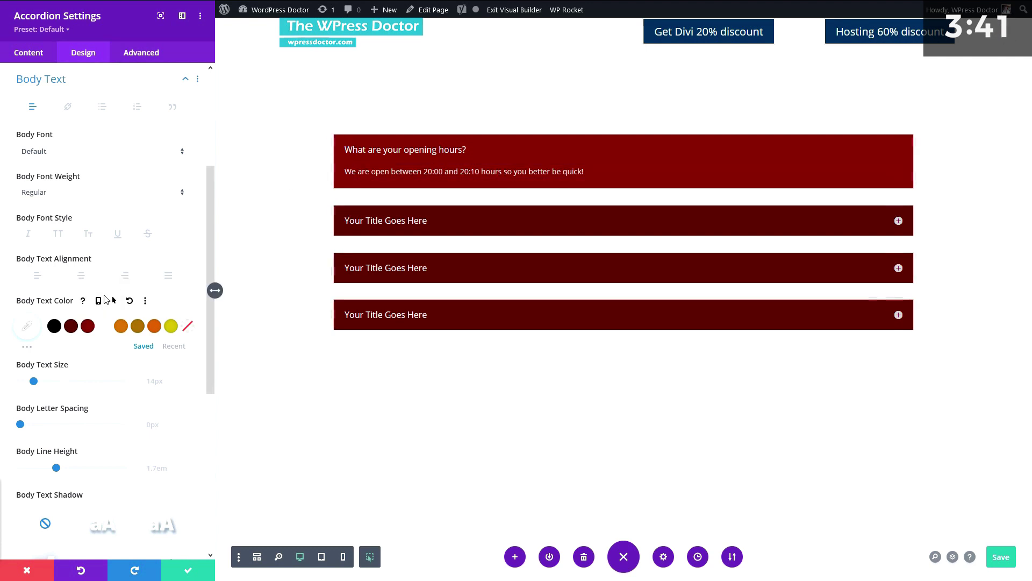
Step: Change the accordion's title font to Poppins and its title text size to 20px
{"action": "left_click", "coordinate": [347, 149]}
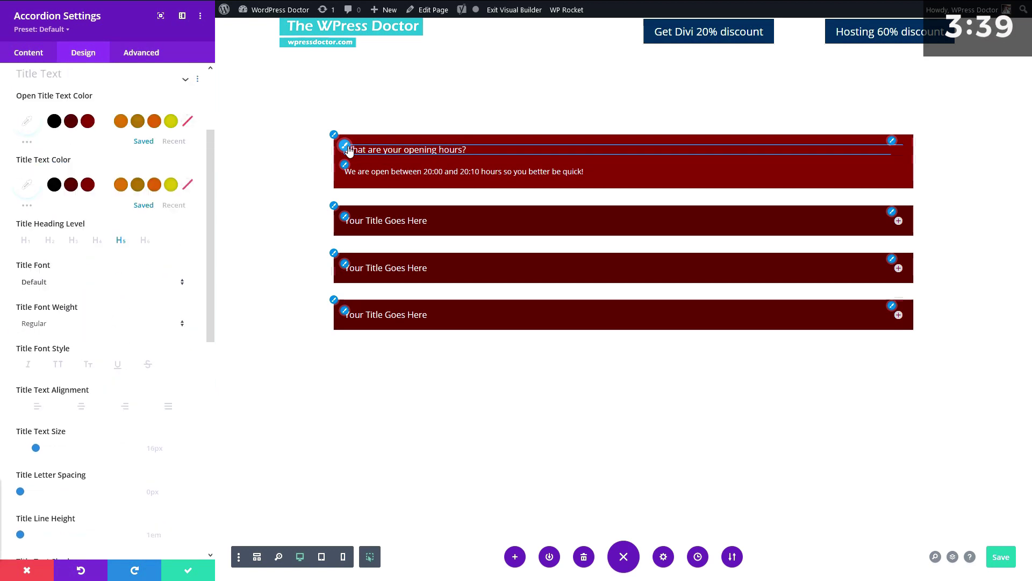
{"action": "left_click", "coordinate": [58, 290]}
{"action": "left_click", "coordinate": [69, 81]}
{"action": "type", "text": "popp"}
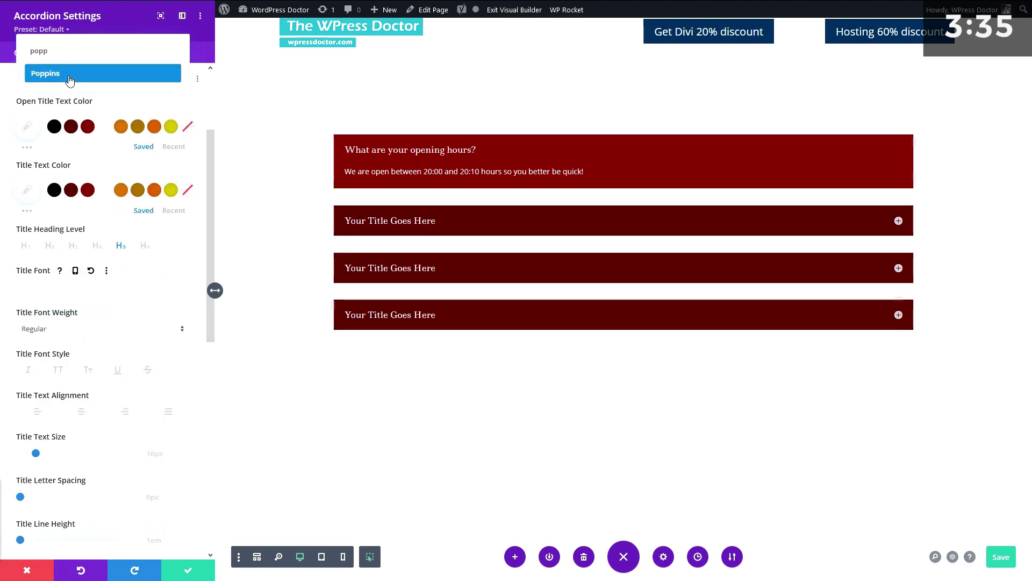
{"action": "left_click", "coordinate": [56, 78]}
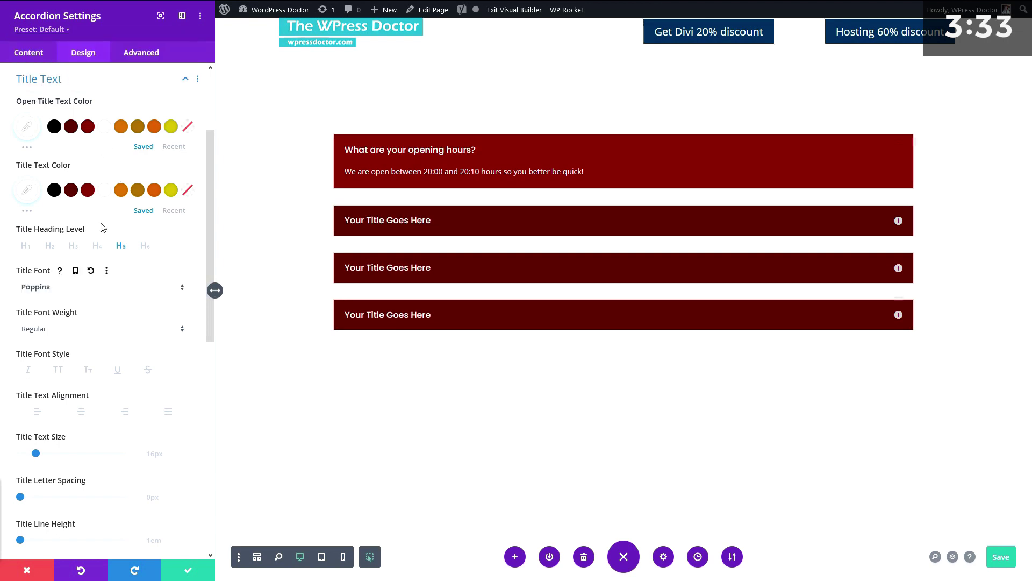
{"action": "left_click_drag", "start_coordinate": [36, 453], "coordinate": [39, 454]}
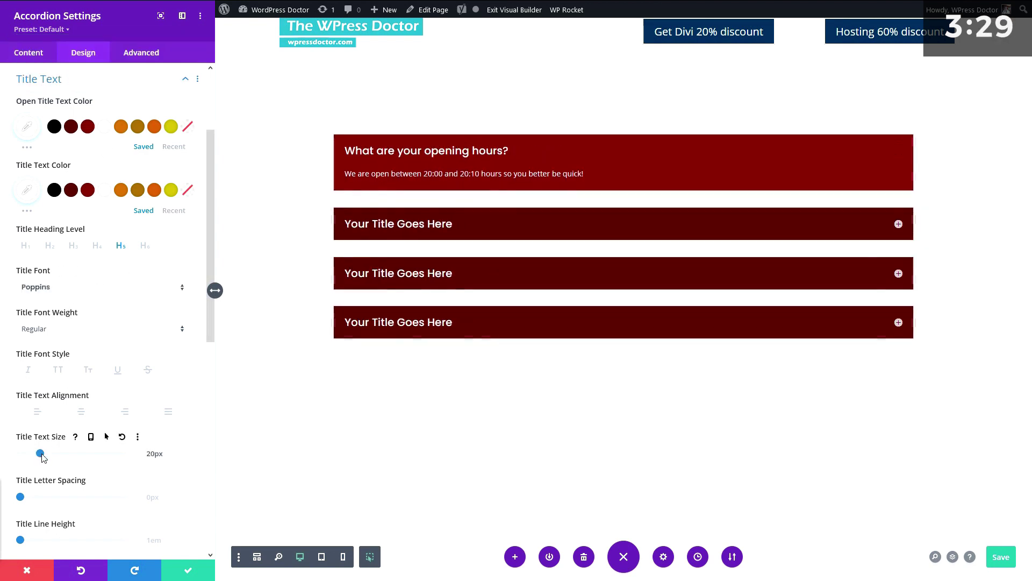
Step: Increase the accordion's body text size to 18px
{"action": "left_click", "coordinate": [352, 177]}
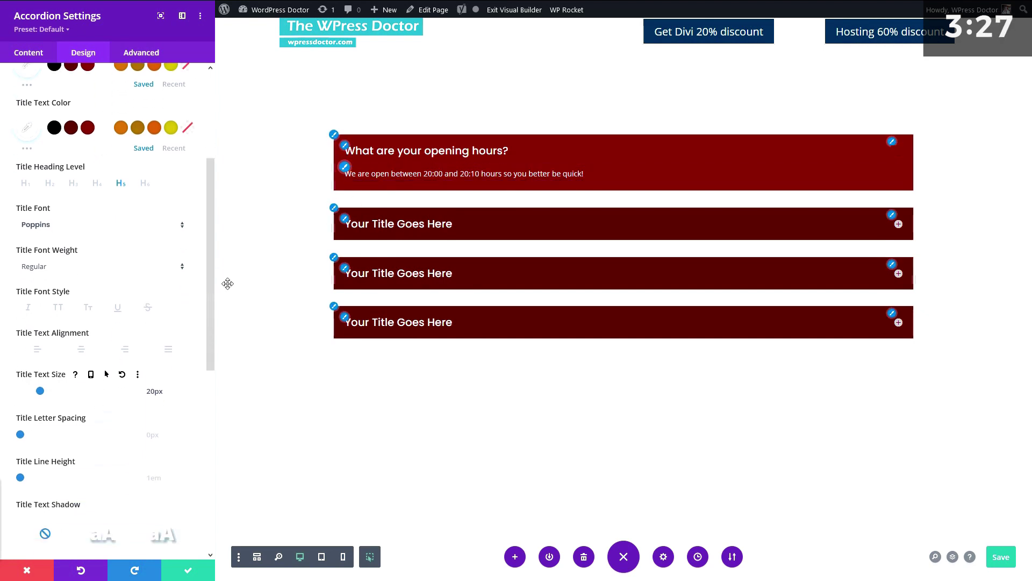
{"action": "left_click", "coordinate": [185, 378]}
{"action": "left_click", "coordinate": [184, 378]}
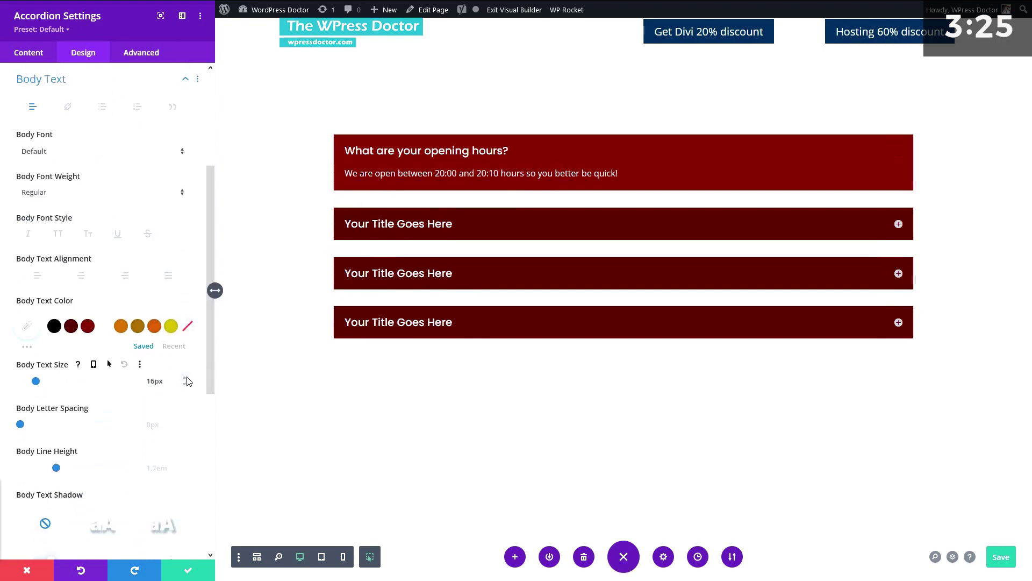
{"action": "left_click", "coordinate": [185, 378]}
{"action": "left_click", "coordinate": [185, 378]}
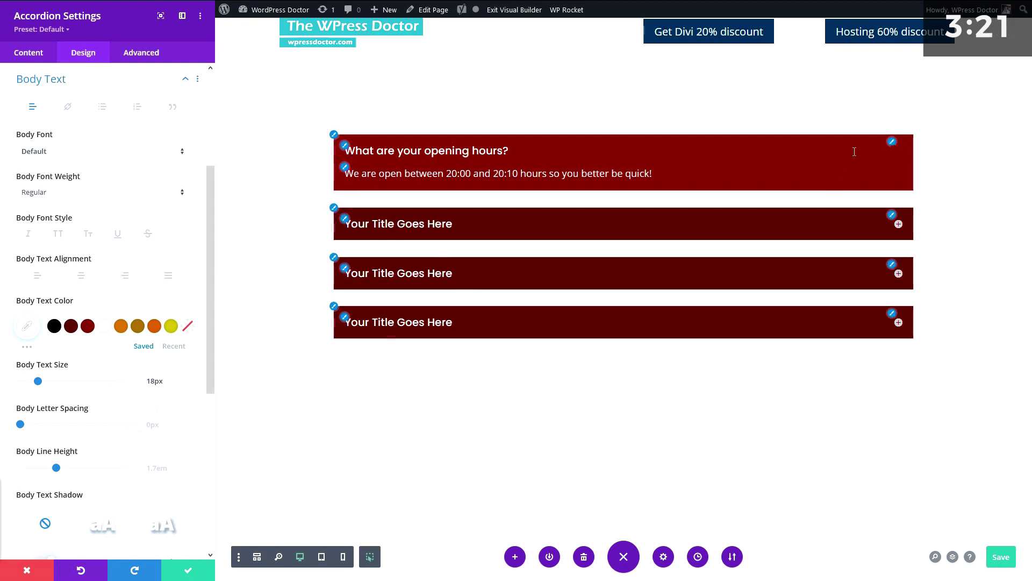
Step: Make the toggle icons white and enable a custom icon font size slightly larger than the default
{"action": "scroll", "coordinate": [136, 214], "scroll_direction": "up", "scroll_amount": 5}
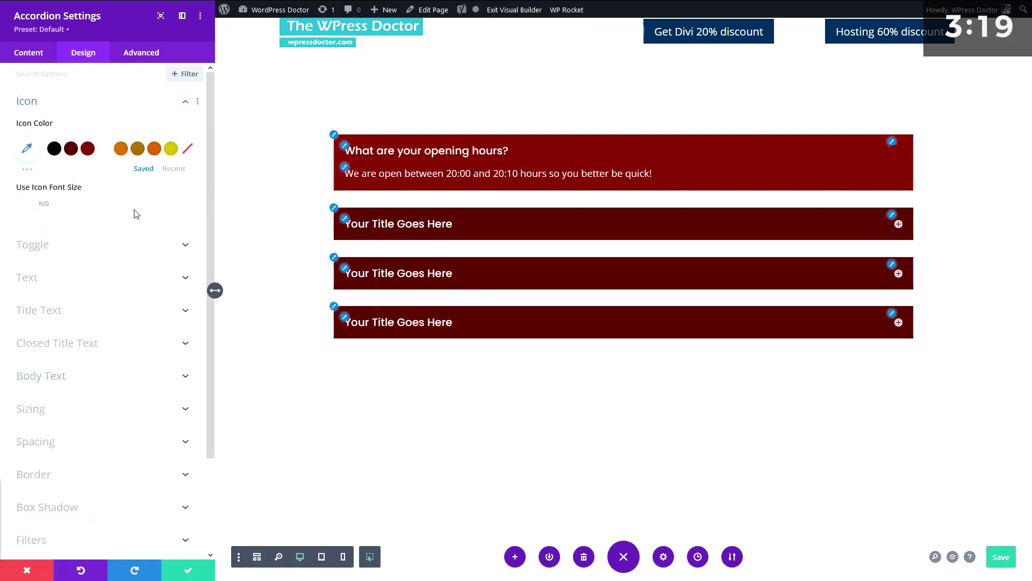
{"action": "left_click", "coordinate": [63, 151]}
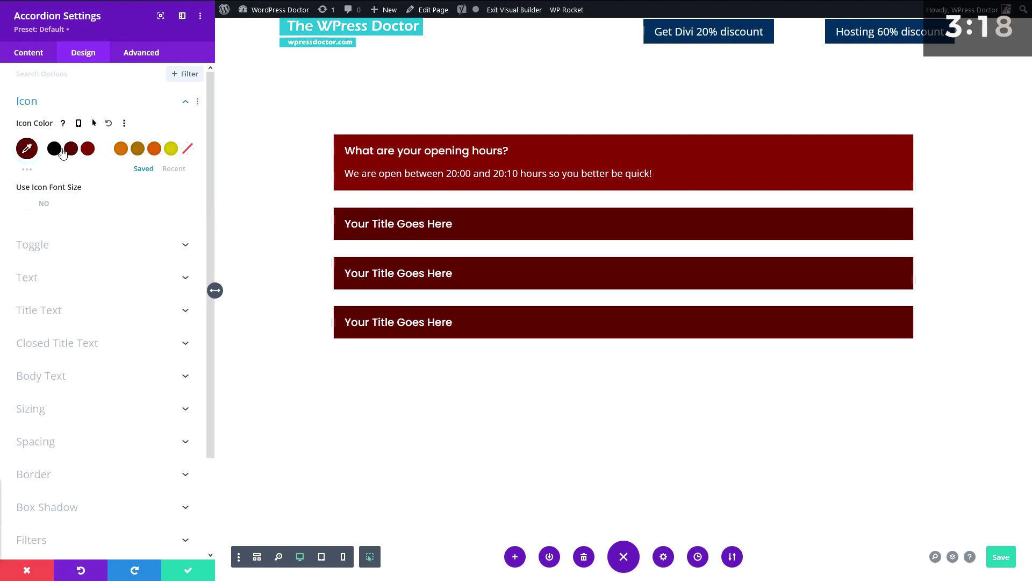
{"action": "left_click", "coordinate": [104, 148]}
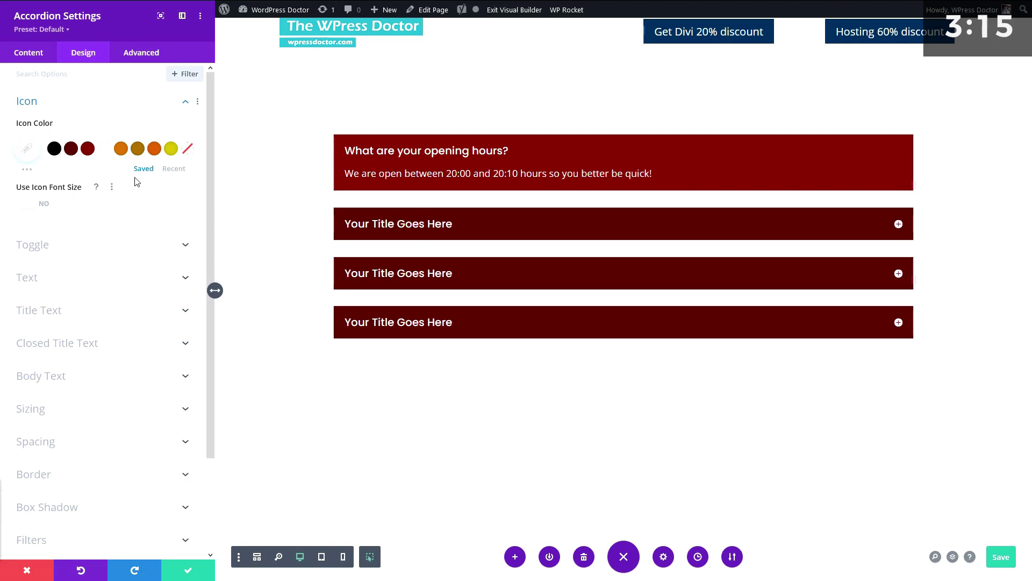
{"action": "left_click", "coordinate": [44, 213]}
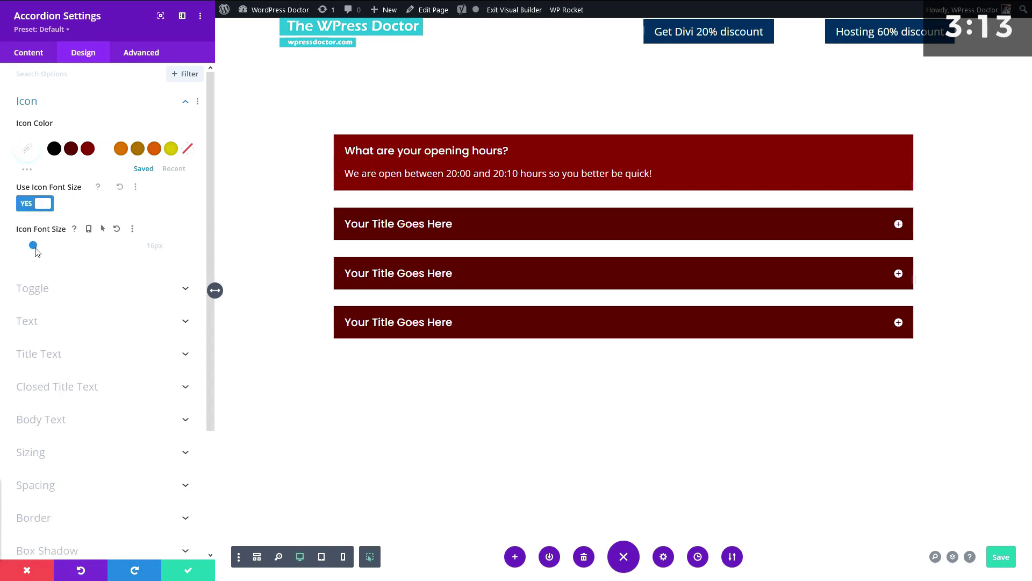
{"action": "left_click", "coordinate": [41, 246]}
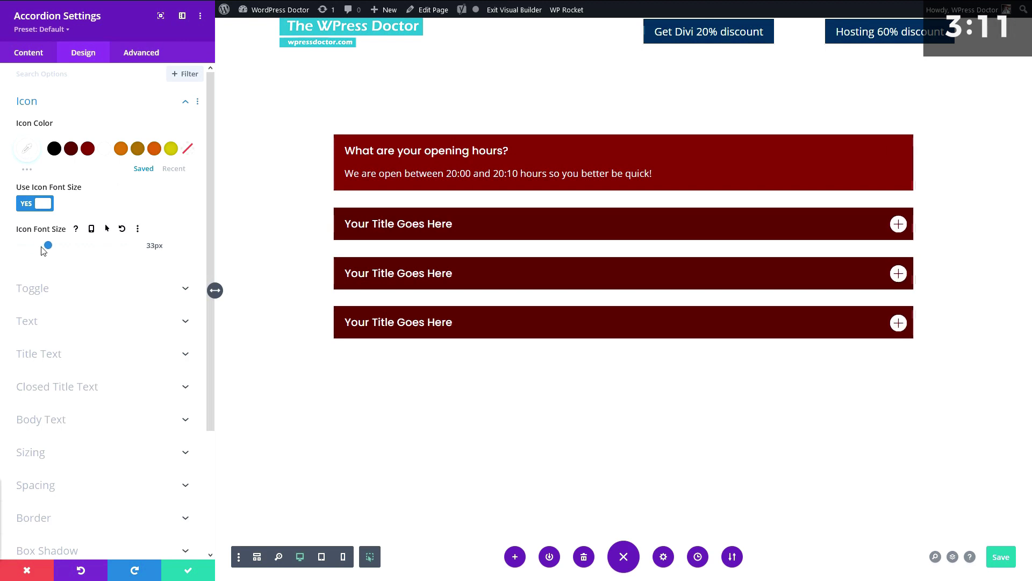
{"action": "left_click_drag", "start_coordinate": [43, 246], "coordinate": [37, 246]}
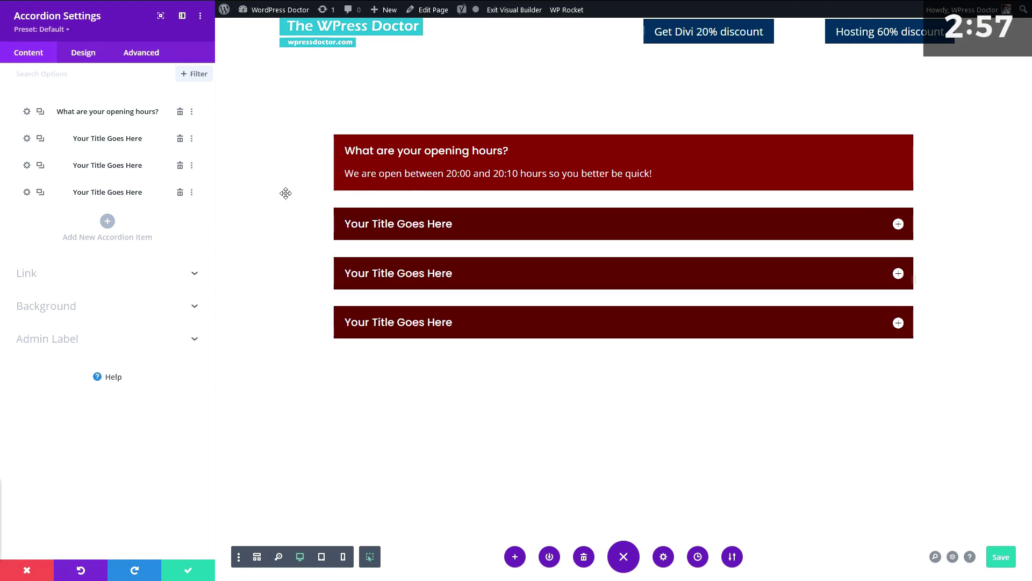
Step: Duplicate the "What are your opening hours?" accordion item and turn the first copy into an item titled "Placeholder" with an empty body
{"action": "left_click", "coordinate": [57, 120]}
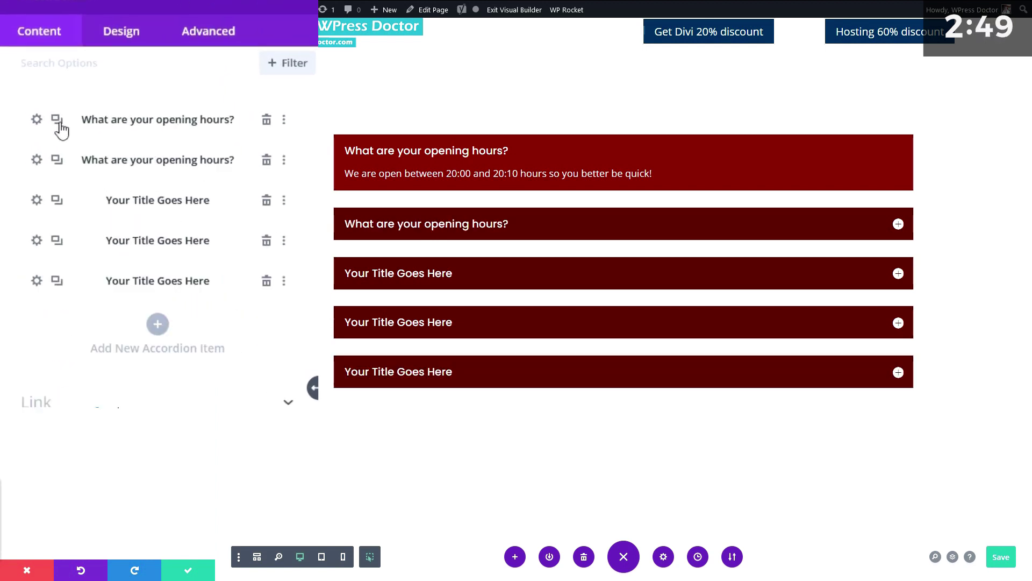
{"action": "left_click", "coordinate": [37, 119]}
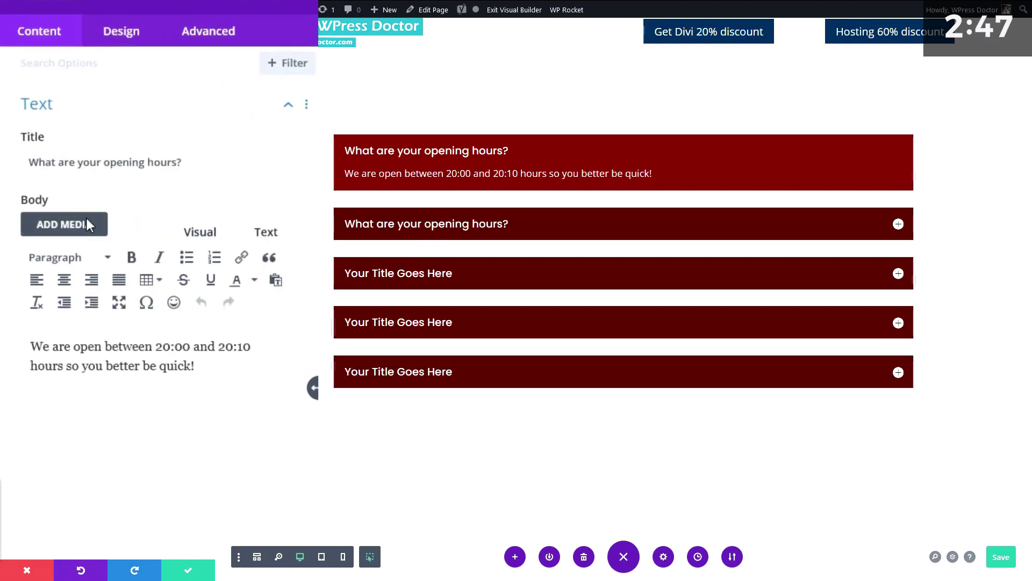
{"action": "left_click_drag", "start_coordinate": [210, 161], "coordinate": [23, 160]}
{"action": "type", "text": "P"}
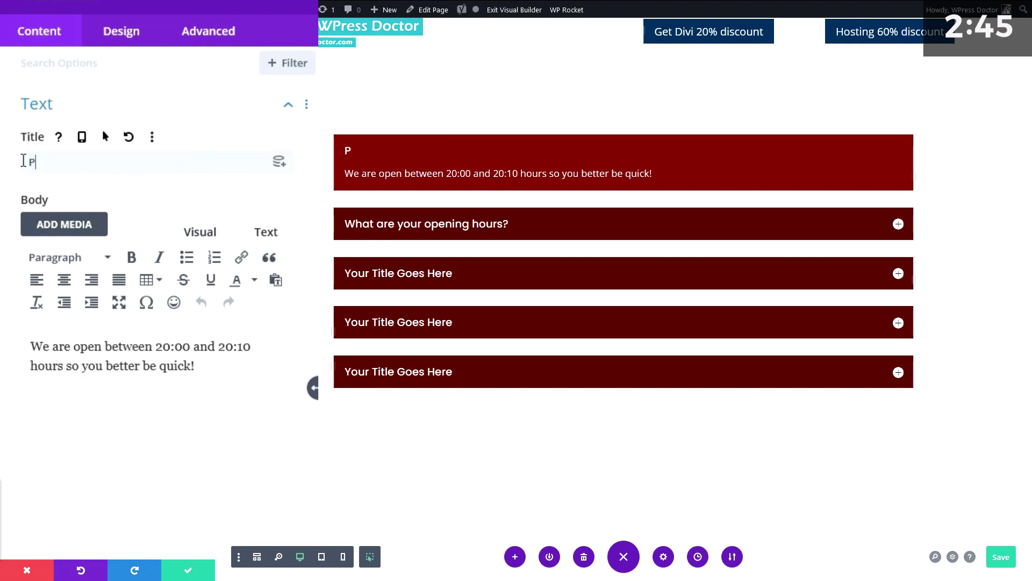
{"action": "type", "text": "laceholder"}
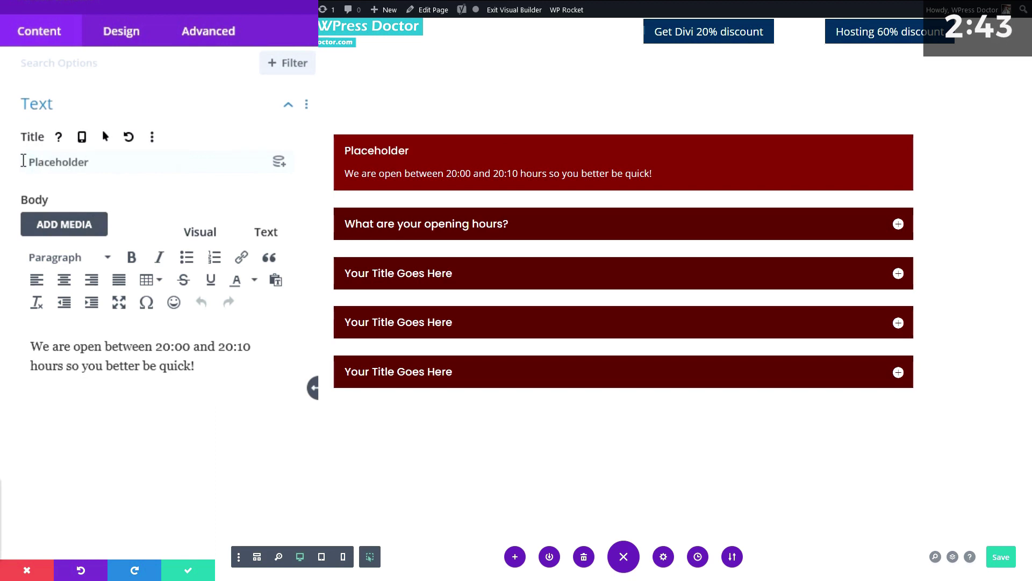
{"action": "triple_click", "coordinate": [149, 341]}
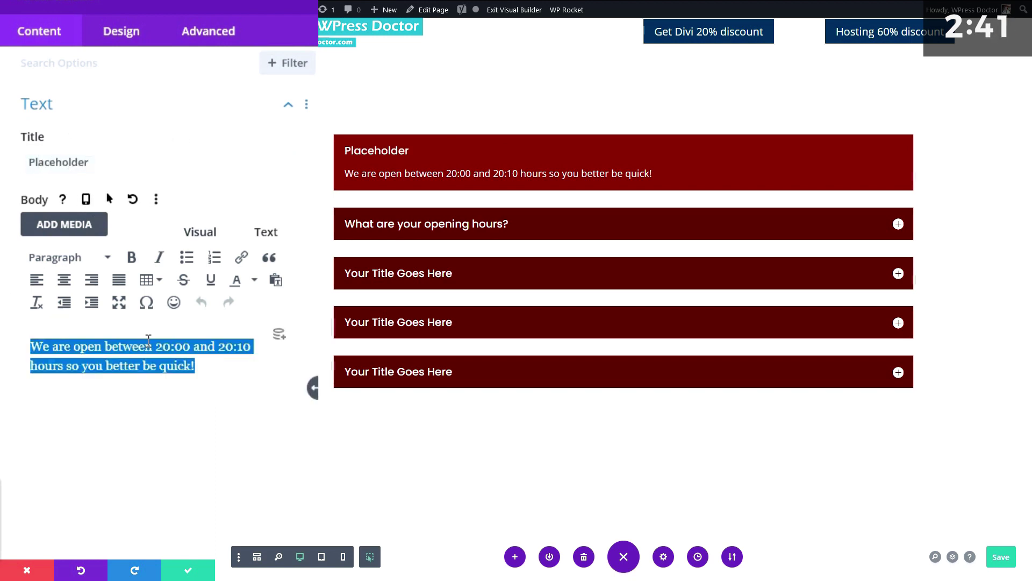
{"action": "key", "text": "BackSpace"}
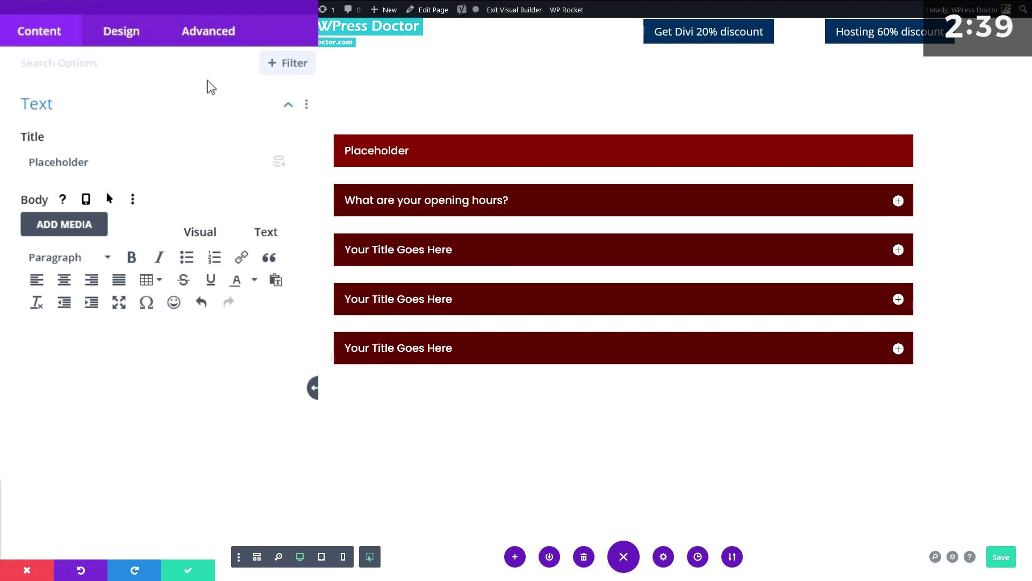
Step: Hide the Placeholder item with the custom CSS "display: none;" on its main element, then save and close the settings
{"action": "left_click", "coordinate": [210, 45]}
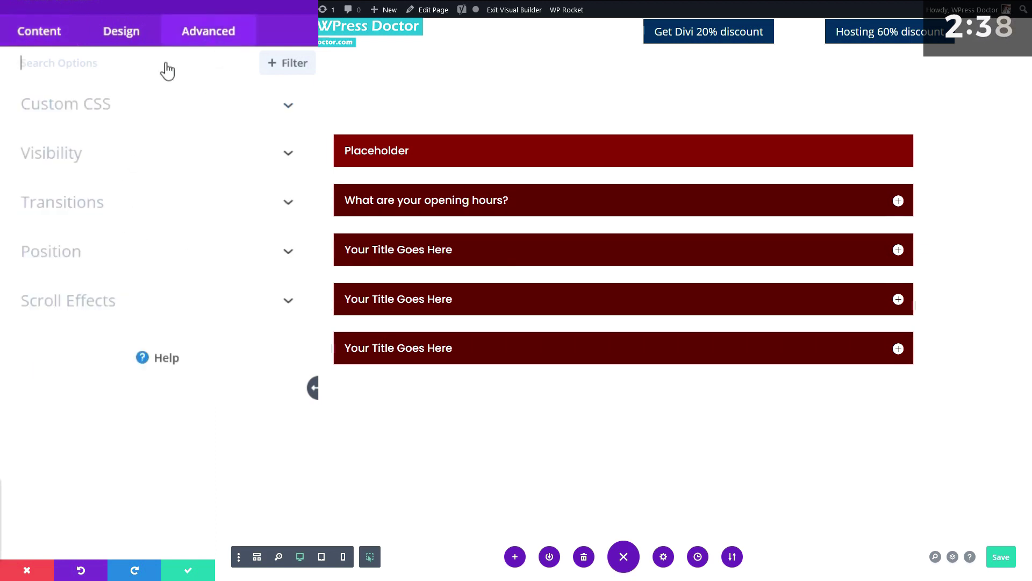
{"action": "left_click", "coordinate": [88, 117]}
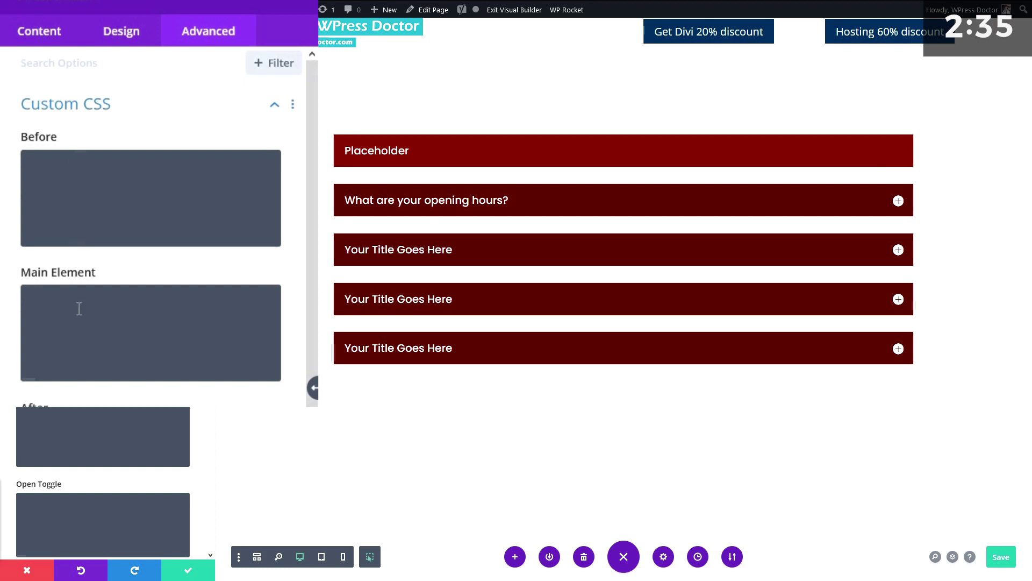
{"action": "type", "text": "display"}
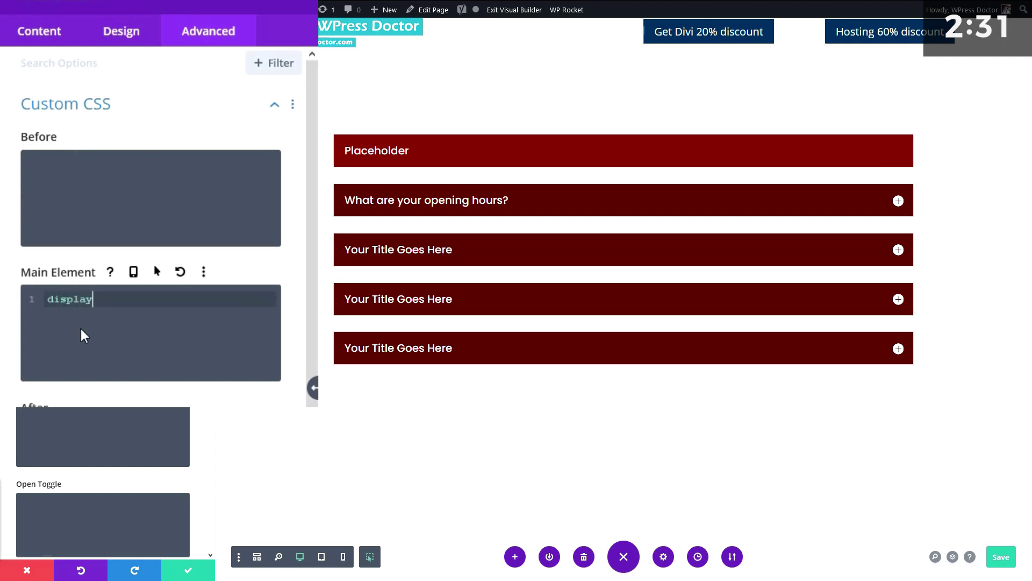
{"action": "type", "text": ": none;"}
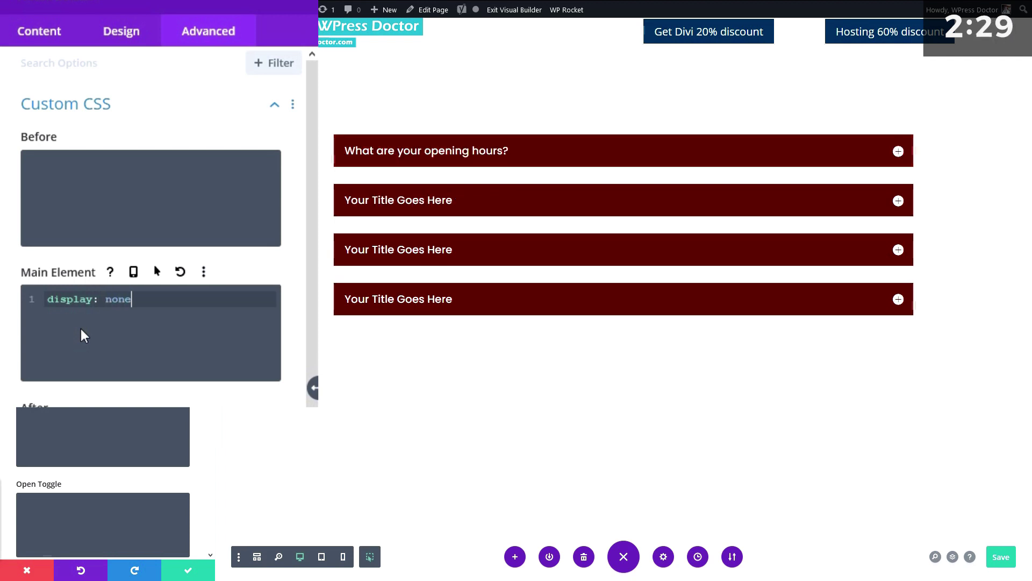
{"action": "left_click", "coordinate": [191, 571]}
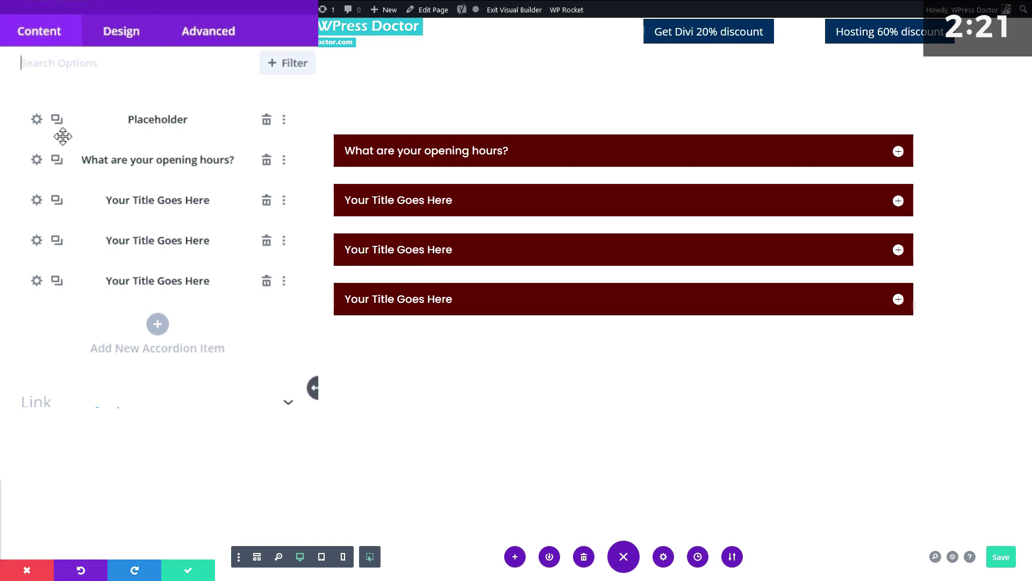
{"action": "key", "text": "Escape"}
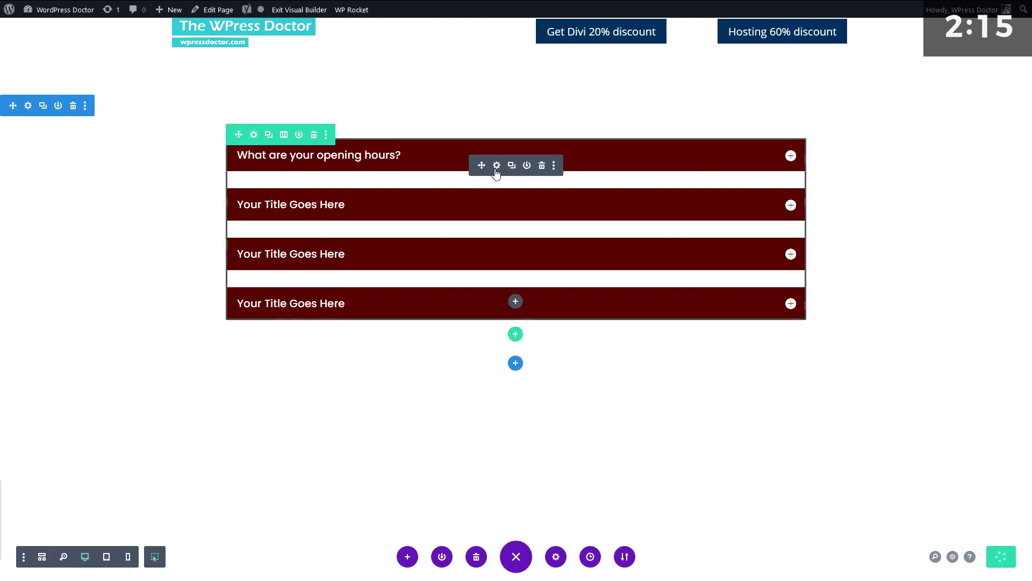
Step: Reopen the accordion's settings and test opening and closing the "What are your opening hours?" toggle in the page preview
{"action": "left_click", "coordinate": [497, 166]}
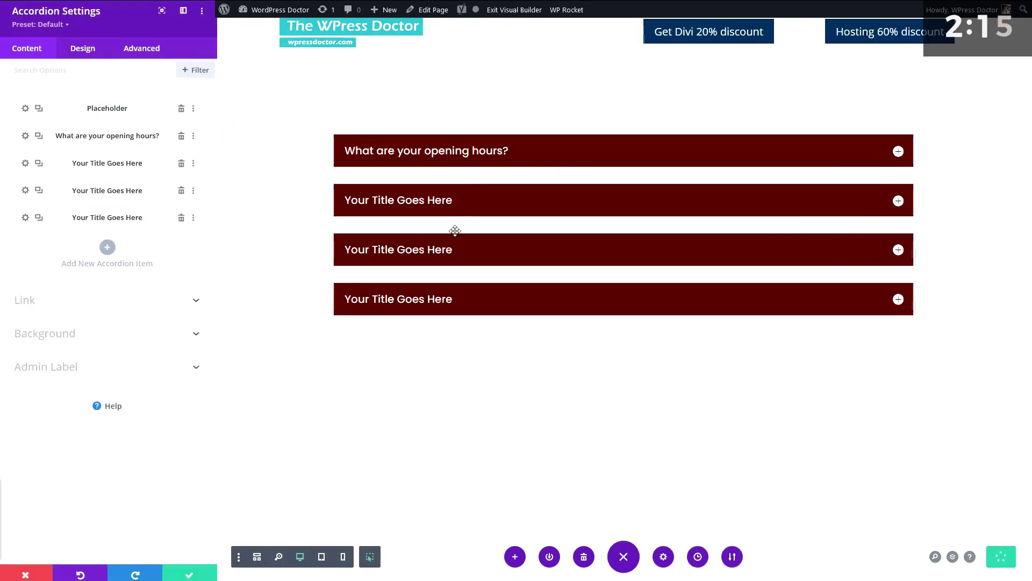
{"action": "left_click", "coordinate": [908, 162]}
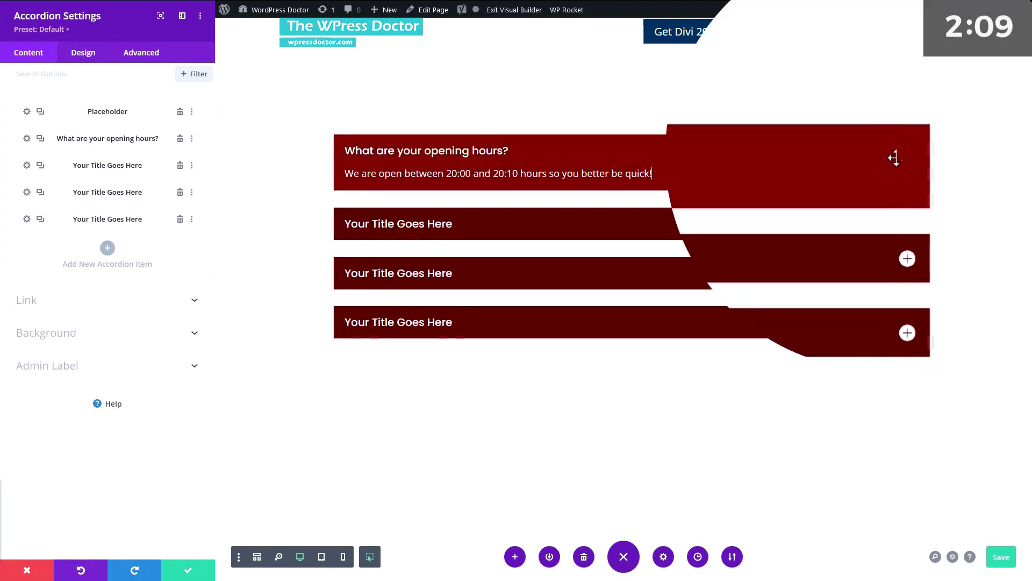
{"action": "left_click", "coordinate": [897, 132]}
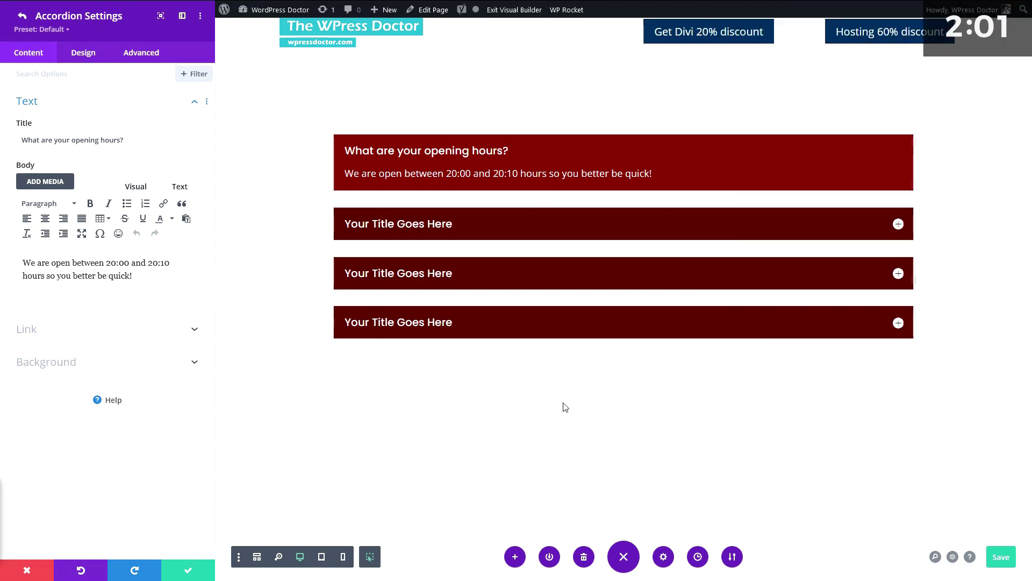
{"action": "left_click", "coordinate": [185, 570]}
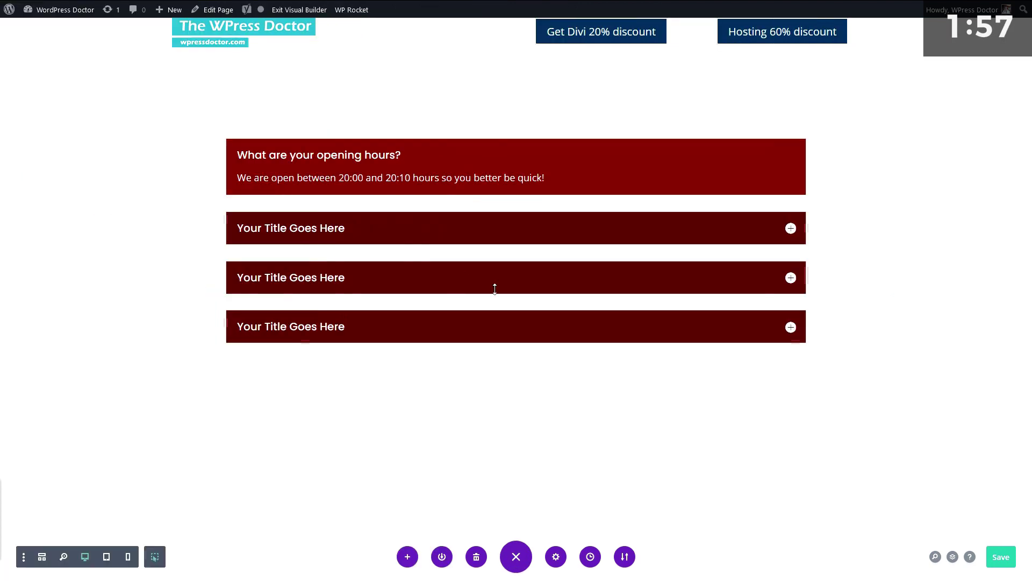
Step: Add a Code module below the accordion containing the jQuery script that closes an open toggle when its title is clicked, and save it
{"action": "left_click", "coordinate": [515, 325]}
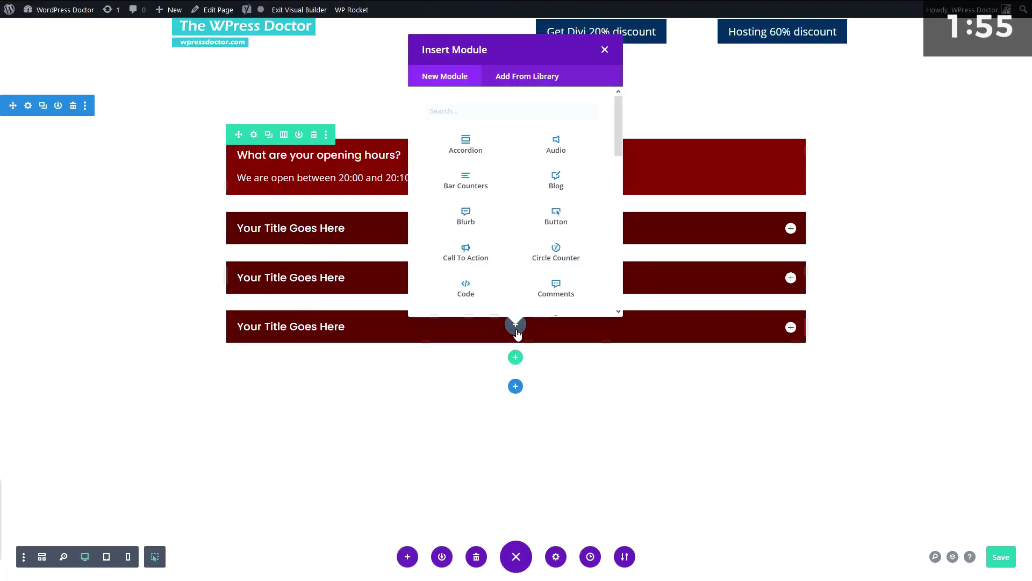
{"action": "type", "text": "code"}
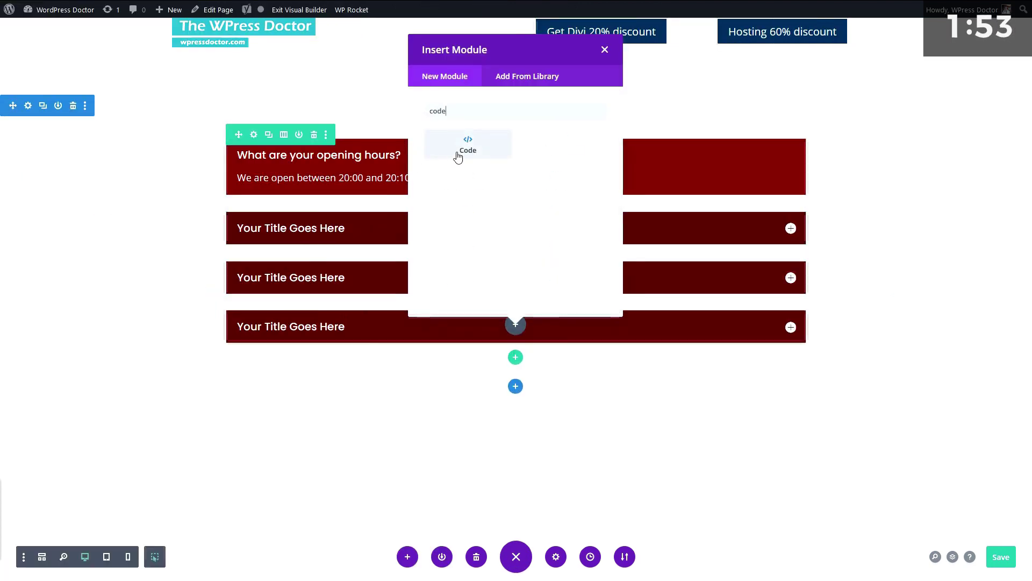
{"action": "left_click", "coordinate": [467, 150]}
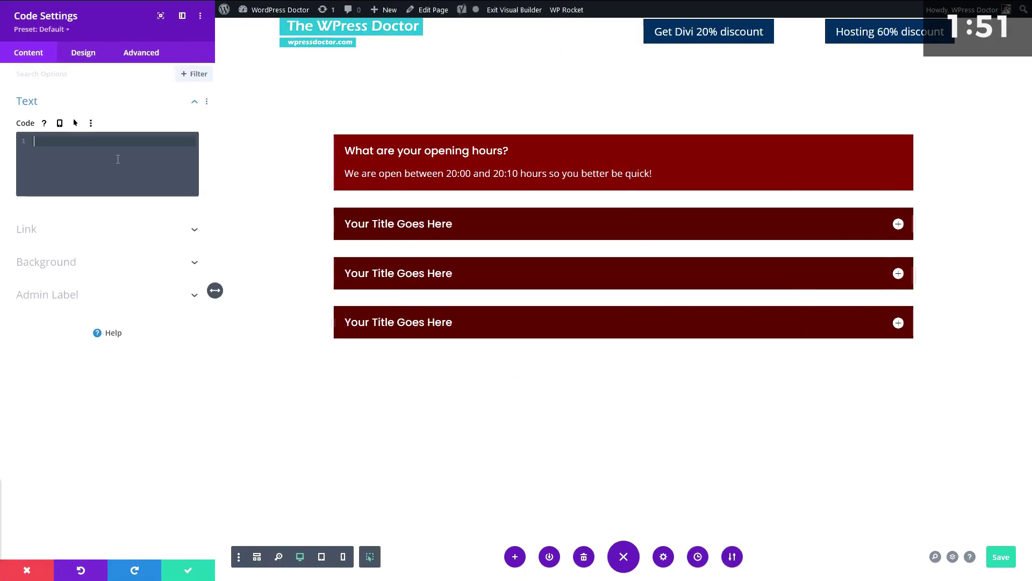
{"action": "type", "text": "<script> jQuery(function($){   $('.et_pb_toggle_title').click(function(){     var $toggle = $(this).closest('.et_pb_toggle');     if (!$toggle.hasClass('et_pb_accordion_toggling')) {       var $accordion = $toggle.closest('.et_pb_accordion');       if ($toggle.hasClass('et_pb_toggle_open')) {         $accordion.addClass('et_pb_accordion_toggling');         $toggle.find('.et_pb_toggle_content').slideToggle(700, function() {           $toggle.removeClass('et_pb_toggle_open').addClass('et_pb_toggle_close');          });       }       setTimeout(function(){         $accordion.removeClass('et_pb_accordion_toggling');       }, 750);     }   }); }); </script>"}
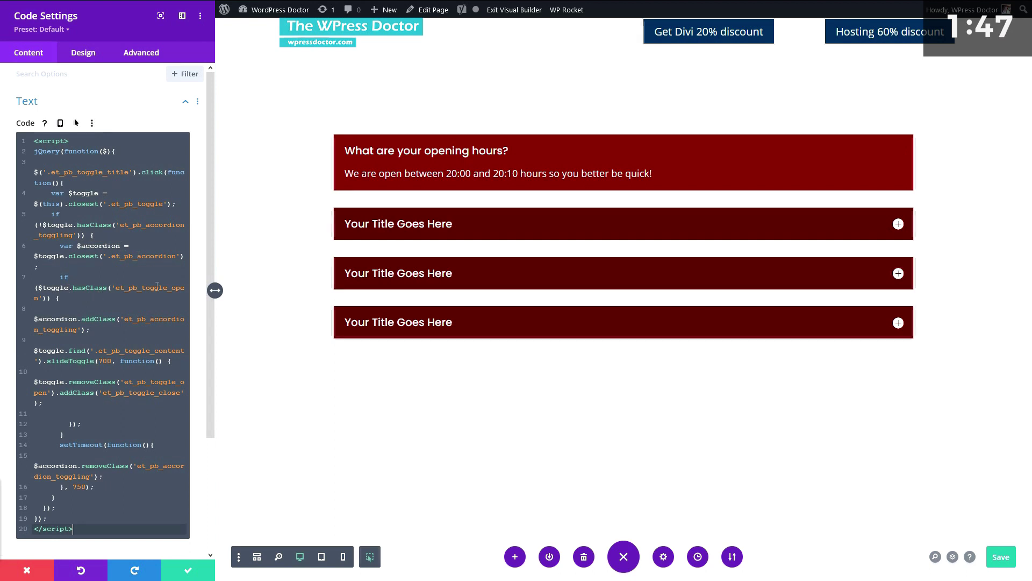
{"action": "left_click", "coordinate": [183, 567]}
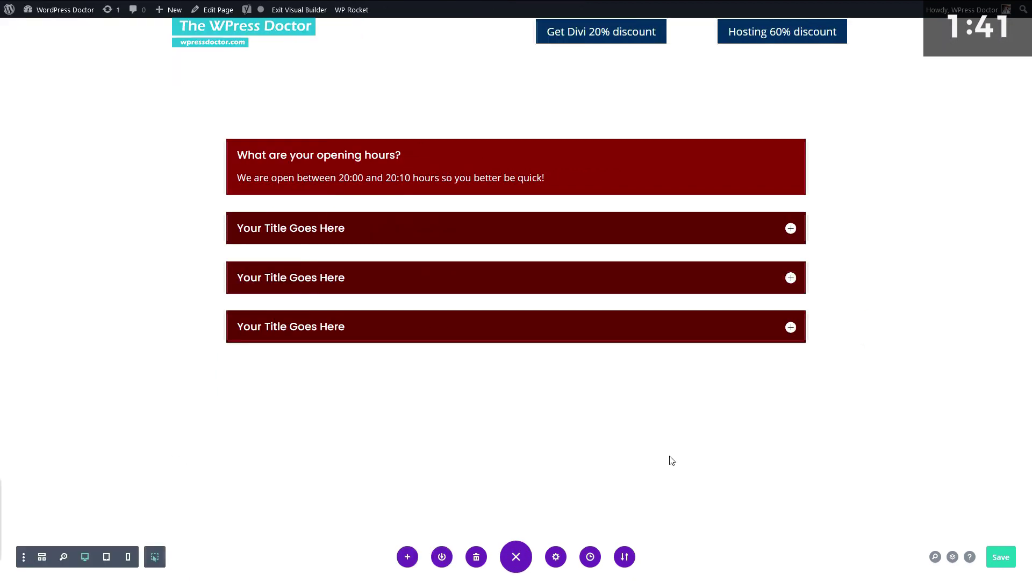
Step: Give the accordion items a black border with a width of 4px
{"action": "left_click", "coordinate": [334, 139]}
{"action": "left_click", "coordinate": [334, 137]}
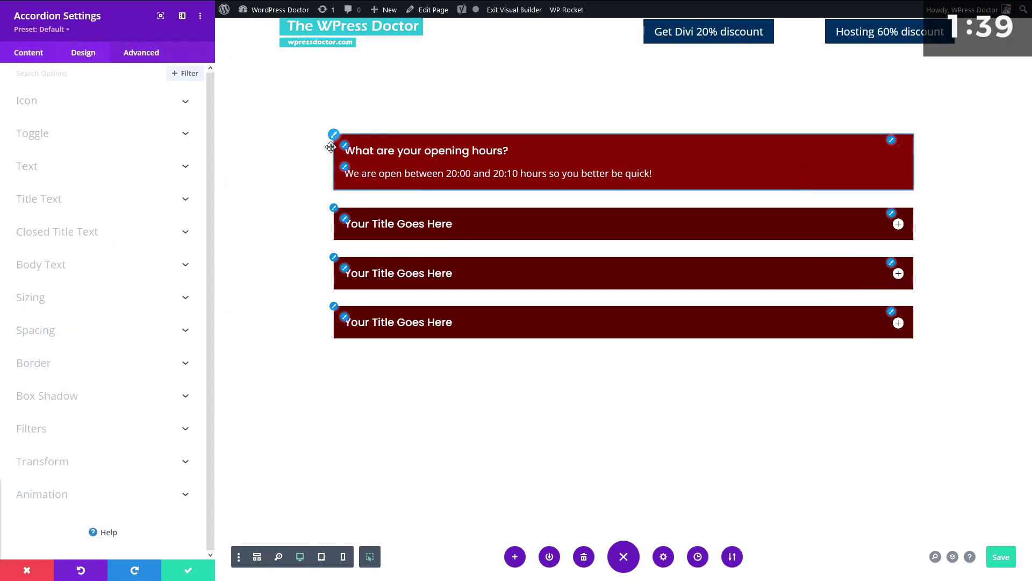
{"action": "left_click", "coordinate": [48, 461]}
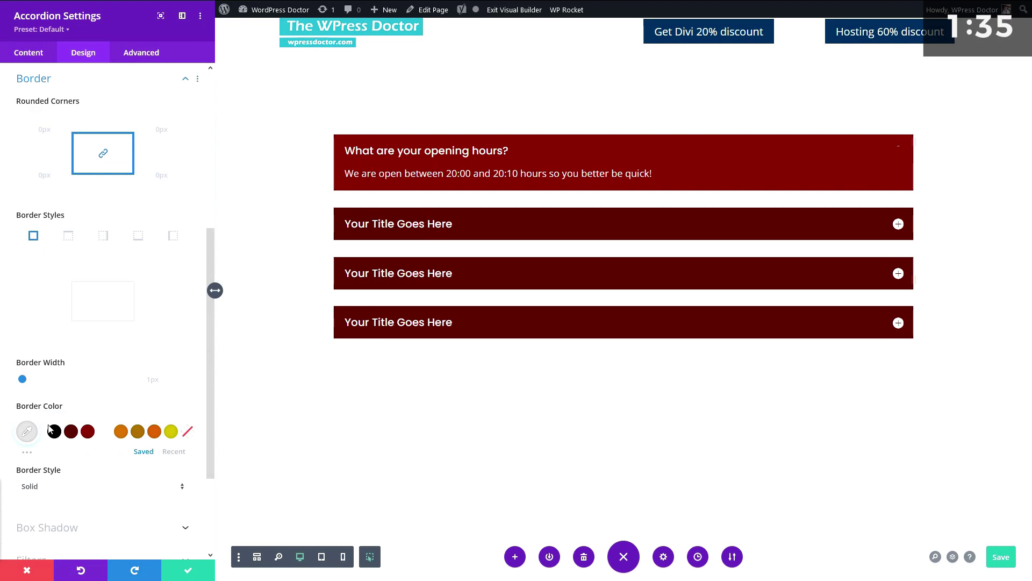
{"action": "left_click", "coordinate": [54, 431]}
{"action": "left_click_drag", "start_coordinate": [22, 379], "coordinate": [29, 384]}
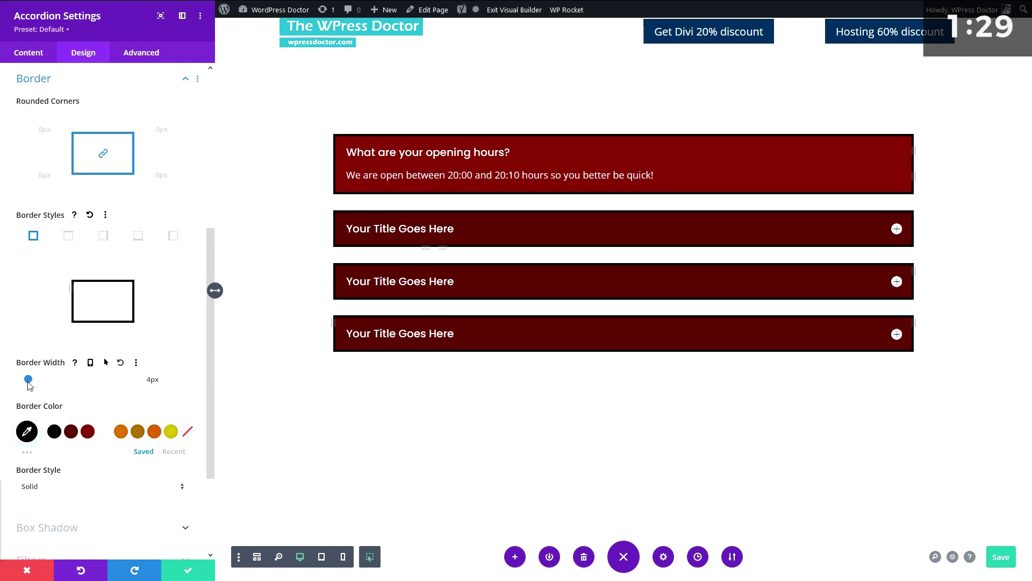
Step: Apply the bottom-edge box shadow preset to the accordion and set its blur strength to 24px
{"action": "scroll", "coordinate": [43, 419], "scroll_direction": "down", "scroll_amount": 2}
{"action": "left_click", "coordinate": [54, 434]}
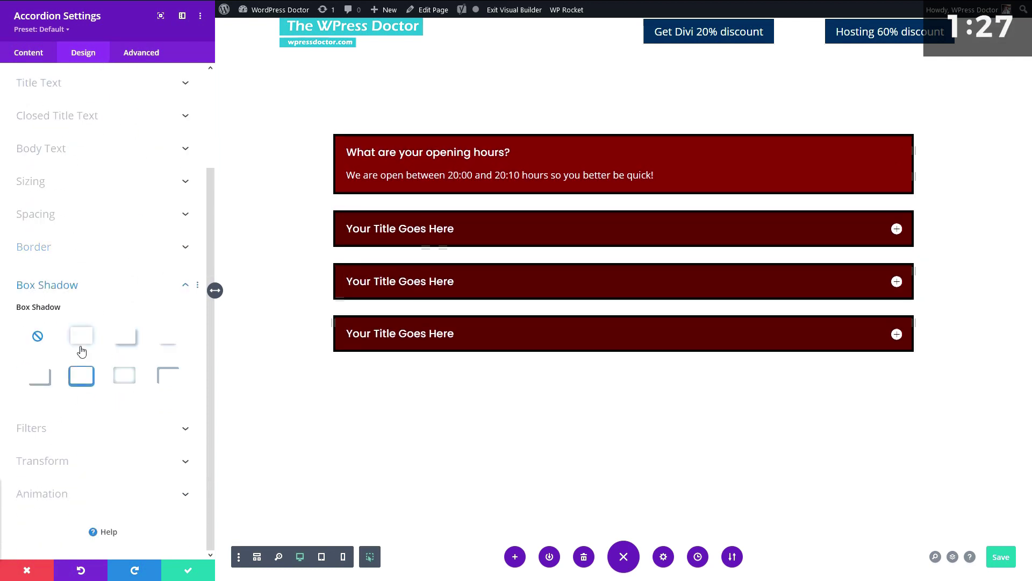
{"action": "left_click", "coordinate": [81, 340]}
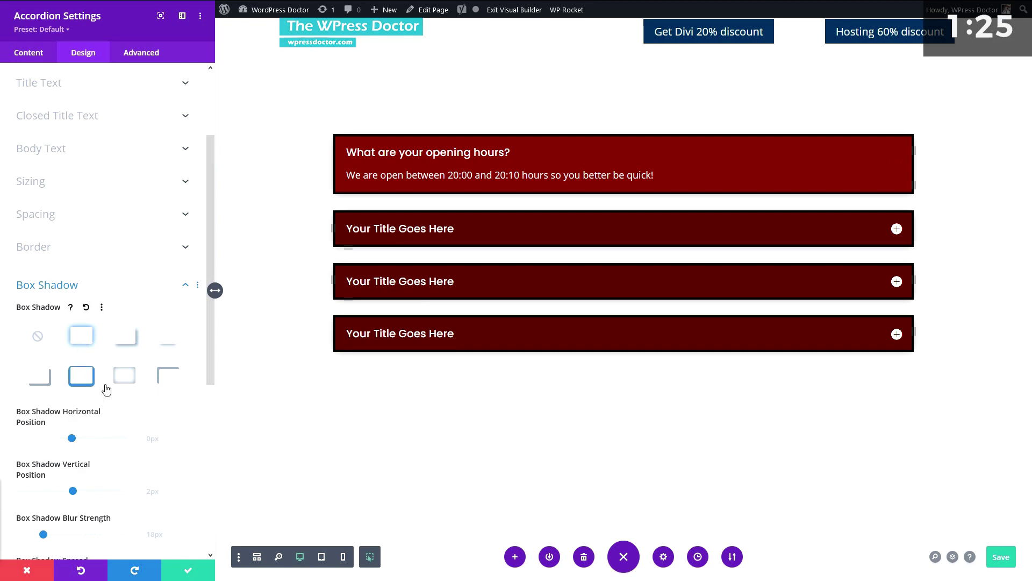
{"action": "left_click", "coordinate": [125, 338]}
{"action": "scroll", "coordinate": [106, 360], "scroll_direction": "down", "scroll_amount": 1}
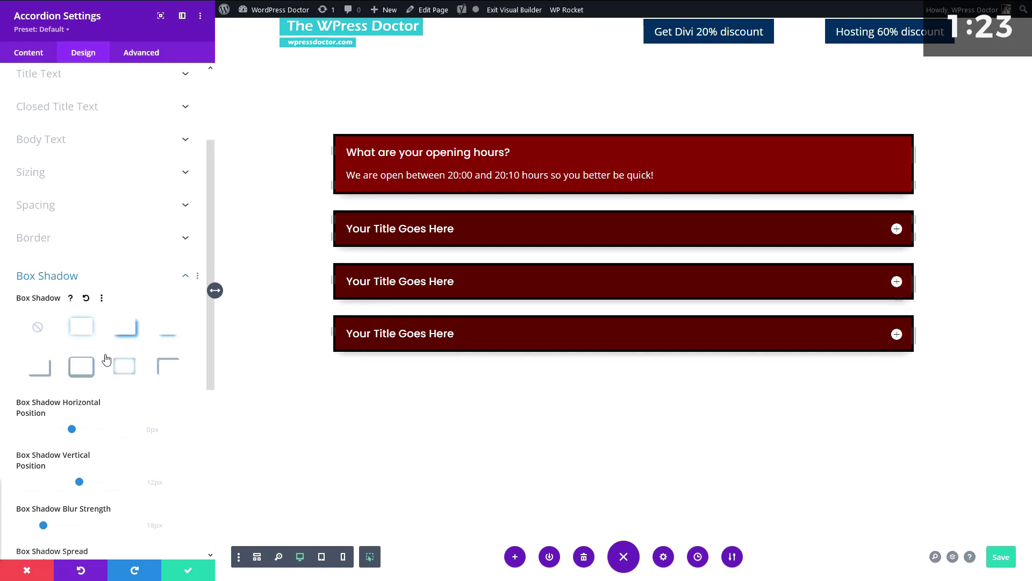
{"action": "scroll", "coordinate": [73, 417], "scroll_direction": "down", "scroll_amount": 2}
{"action": "left_click", "coordinate": [52, 444]}
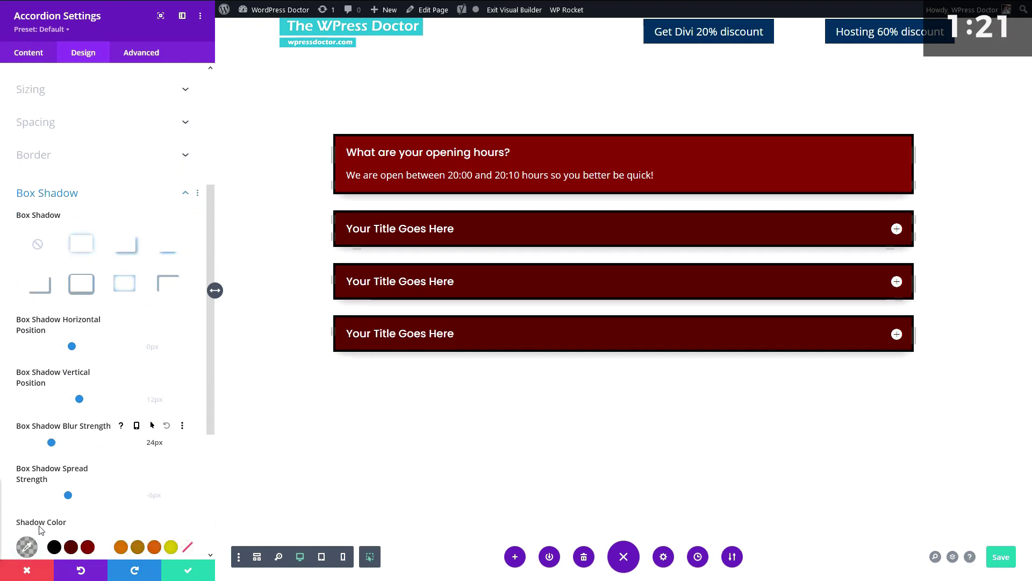
Step: Set the accordion's shadow color to black and its shadow spread strength to -12px, then save the settings
{"action": "left_click", "coordinate": [53, 546]}
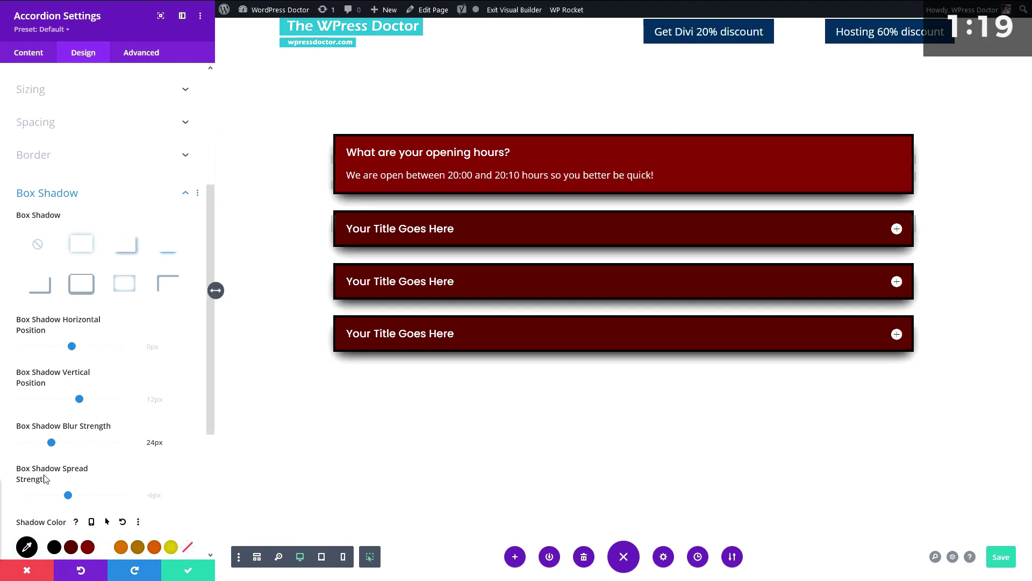
{"action": "left_click_drag", "start_coordinate": [68, 495], "coordinate": [39, 495]}
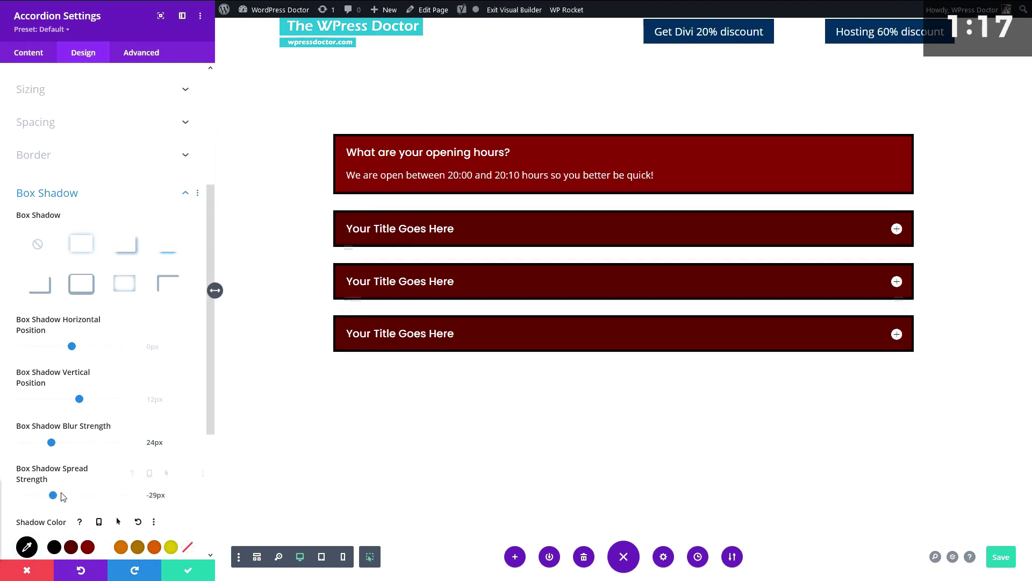
{"action": "left_click", "coordinate": [63, 495]}
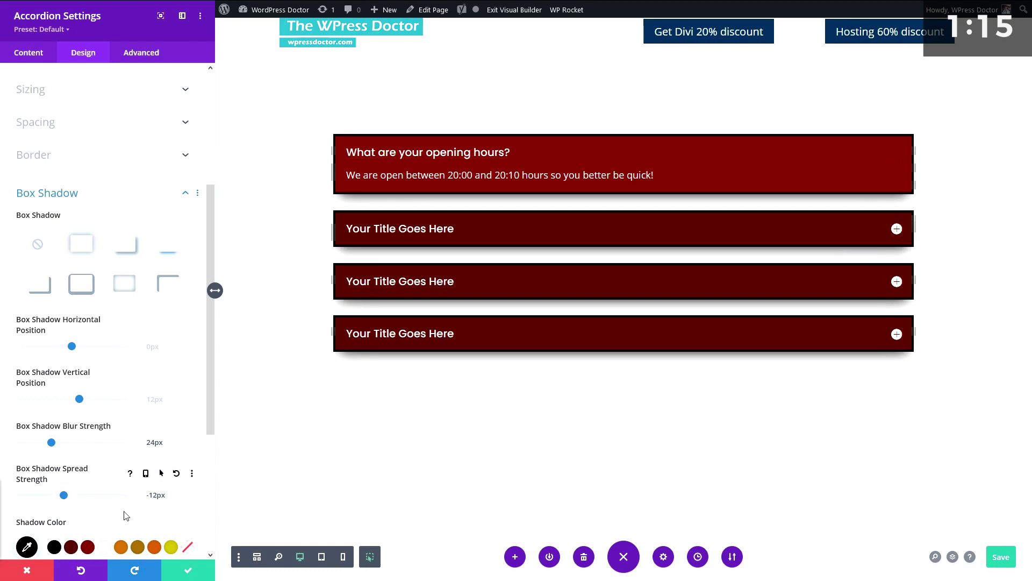
{"action": "left_click", "coordinate": [188, 570]}
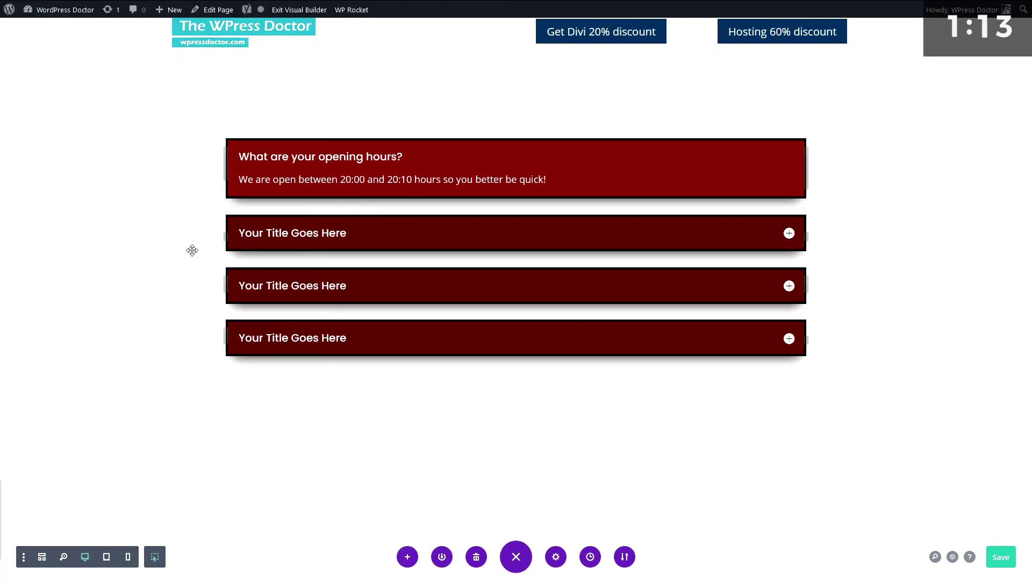
Step: Set the background color of the section containing the accordion to the saved orange #d37400
{"action": "left_click", "coordinate": [28, 106]}
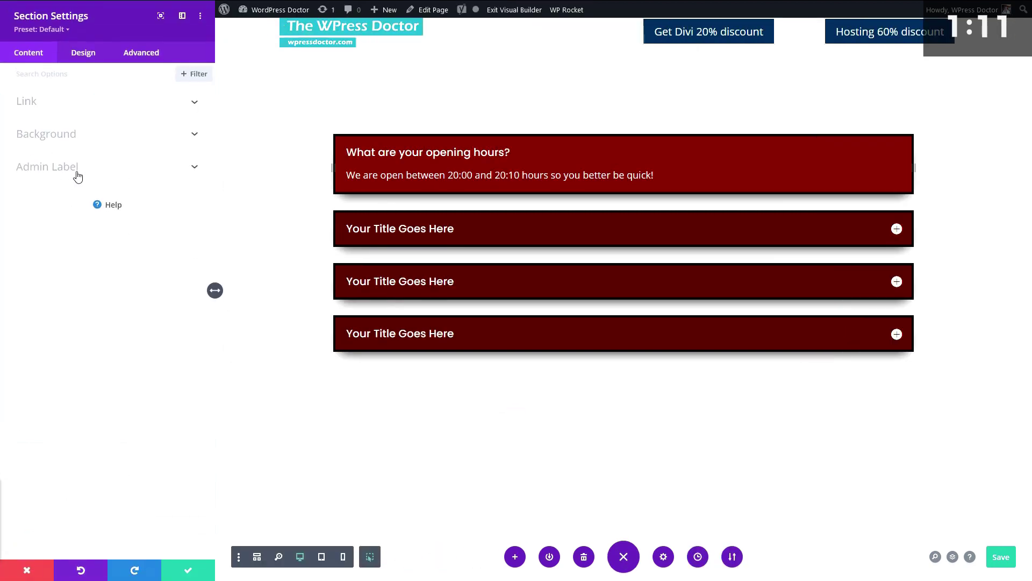
{"action": "left_click", "coordinate": [72, 138]}
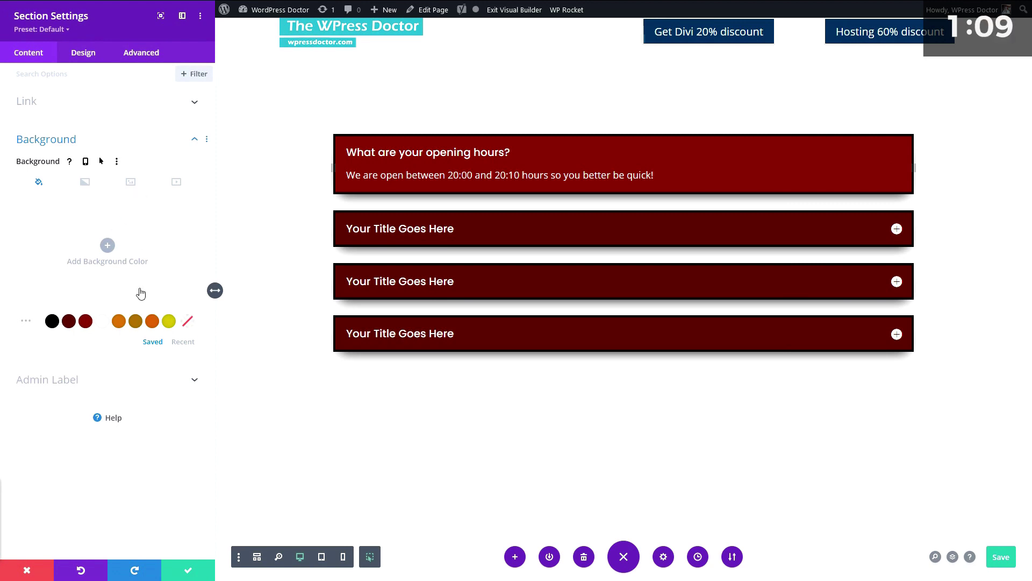
{"action": "left_click", "coordinate": [120, 323]}
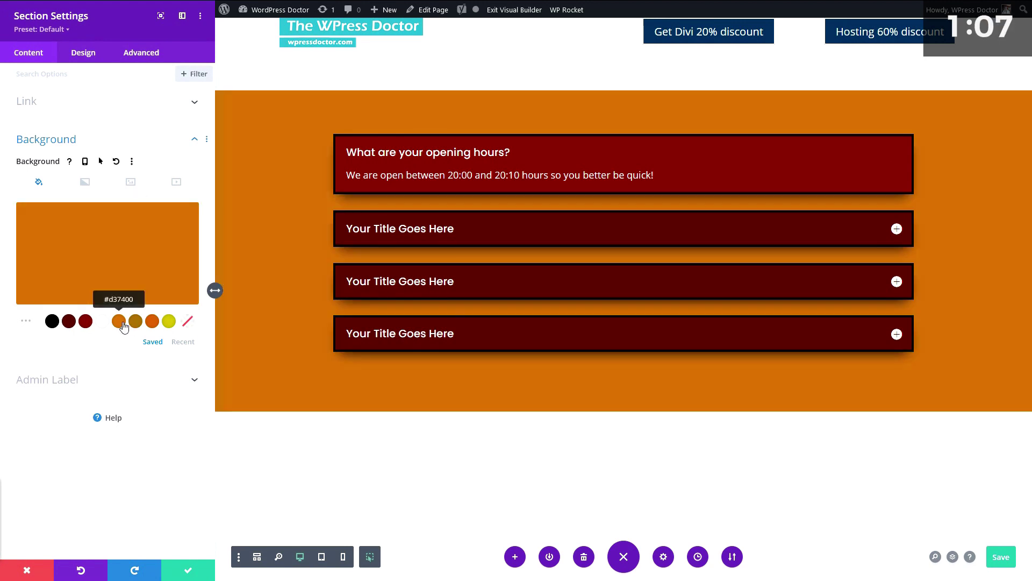
Step: Change the accordion section's background to the saved reddish-orange color and save the section settings
{"action": "left_click", "coordinate": [135, 325]}
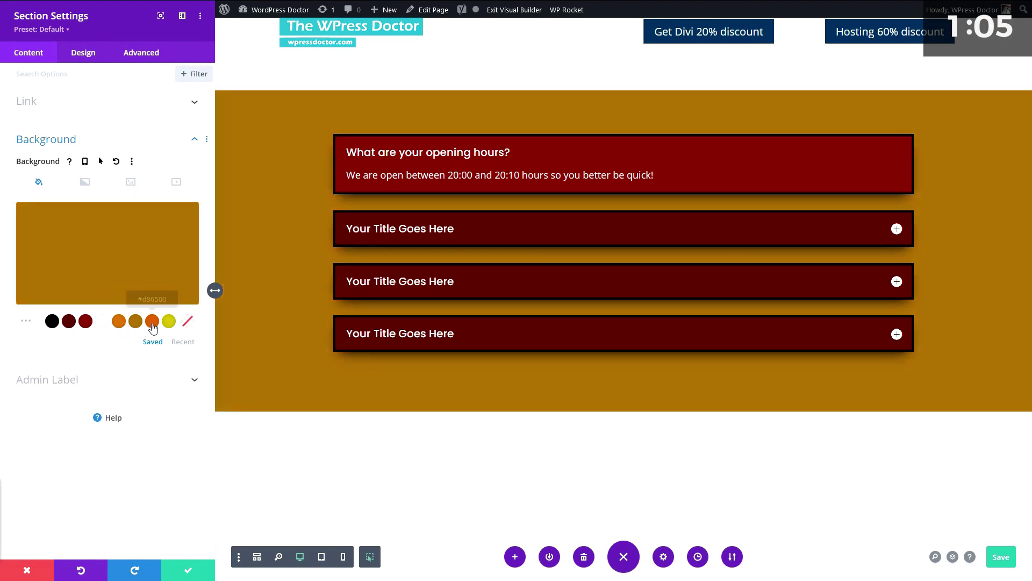
{"action": "left_click", "coordinate": [153, 324]}
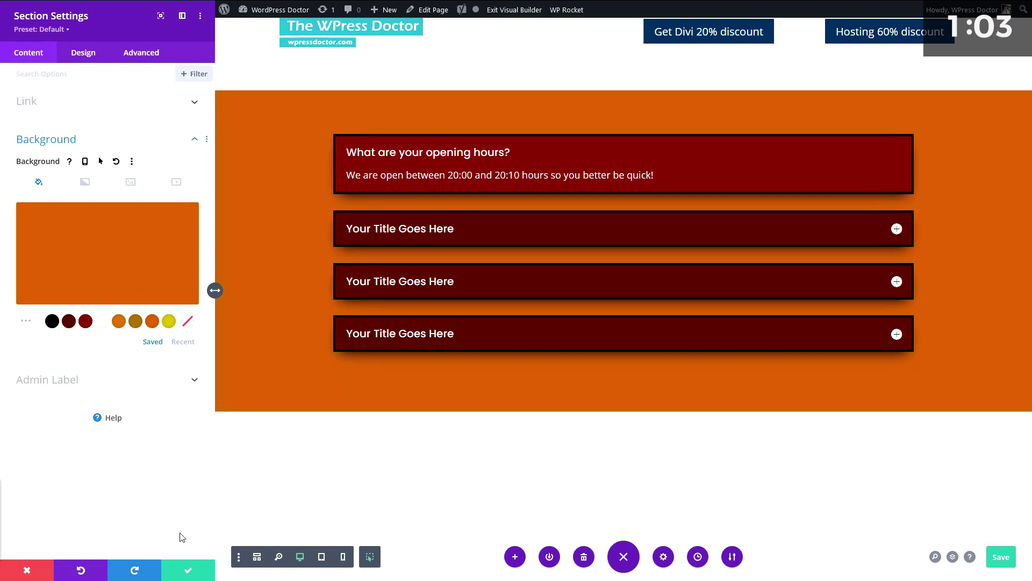
{"action": "left_click", "coordinate": [167, 562]}
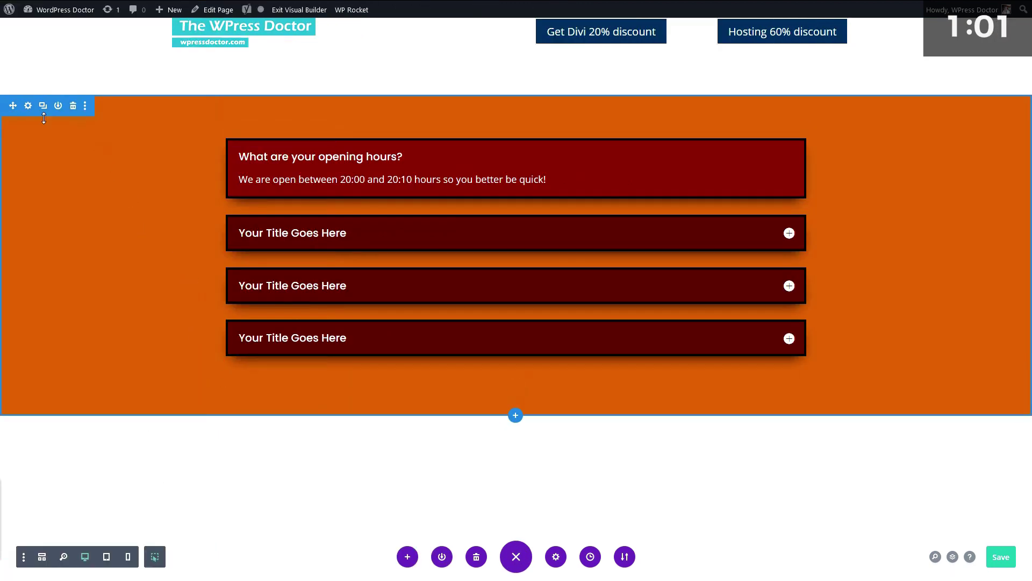
Step: Add the close-up leather photo as the background image of the accordion section and save the settings
{"action": "left_click", "coordinate": [29, 106]}
{"action": "left_click", "coordinate": [63, 140]}
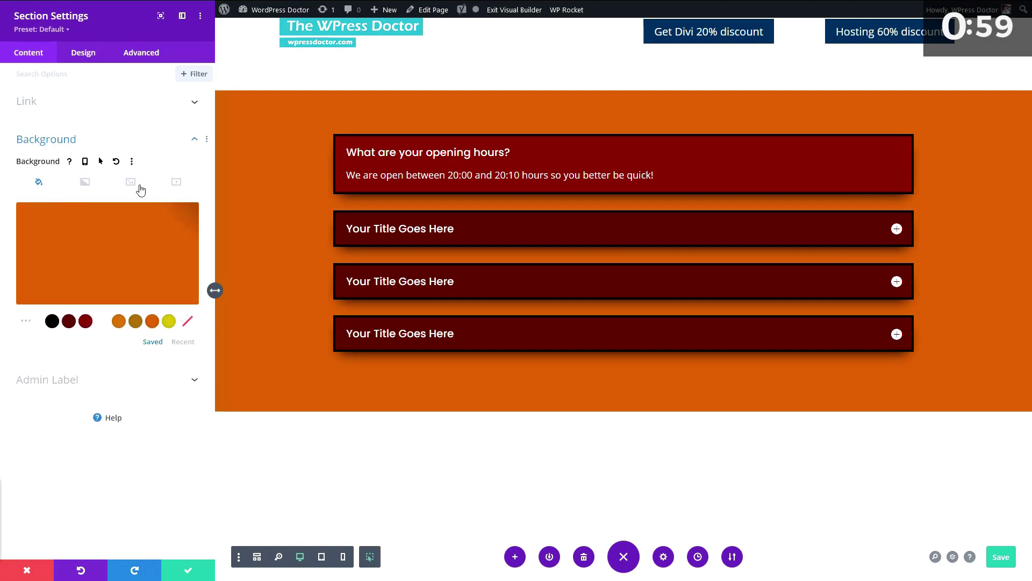
{"action": "left_click", "coordinate": [125, 182]}
{"action": "left_click", "coordinate": [103, 246]}
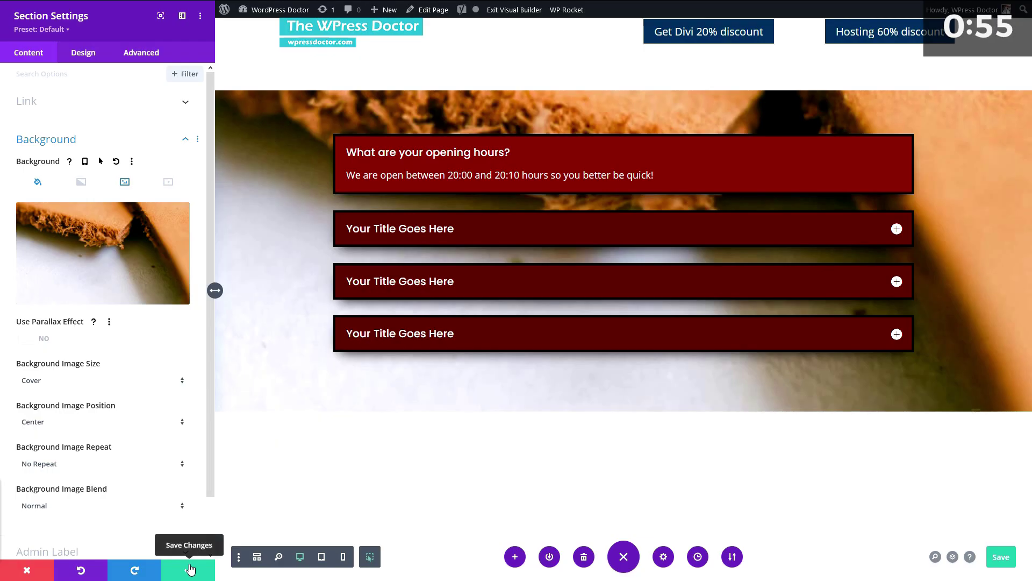
{"action": "left_click", "coordinate": [190, 568]}
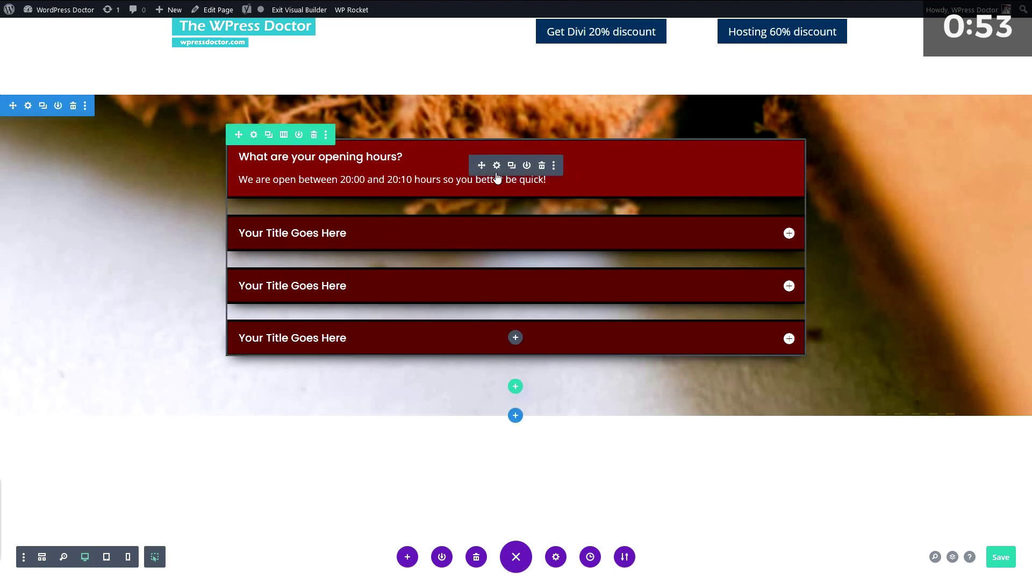
Step: Test opening and closing the "What are your opening hours?" item on the live page
{"action": "left_click", "coordinate": [491, 169]}
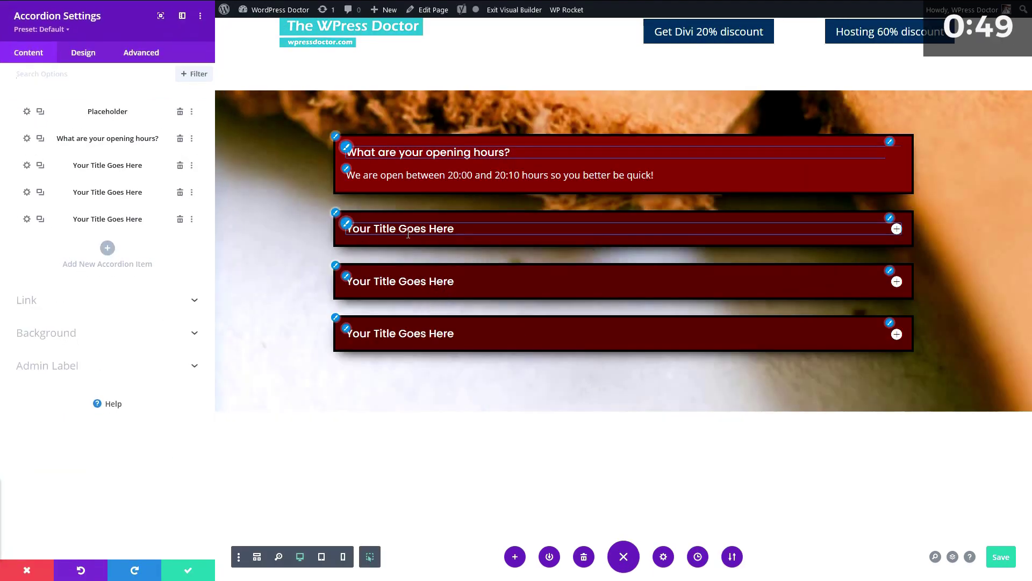
{"action": "left_click", "coordinate": [347, 152]}
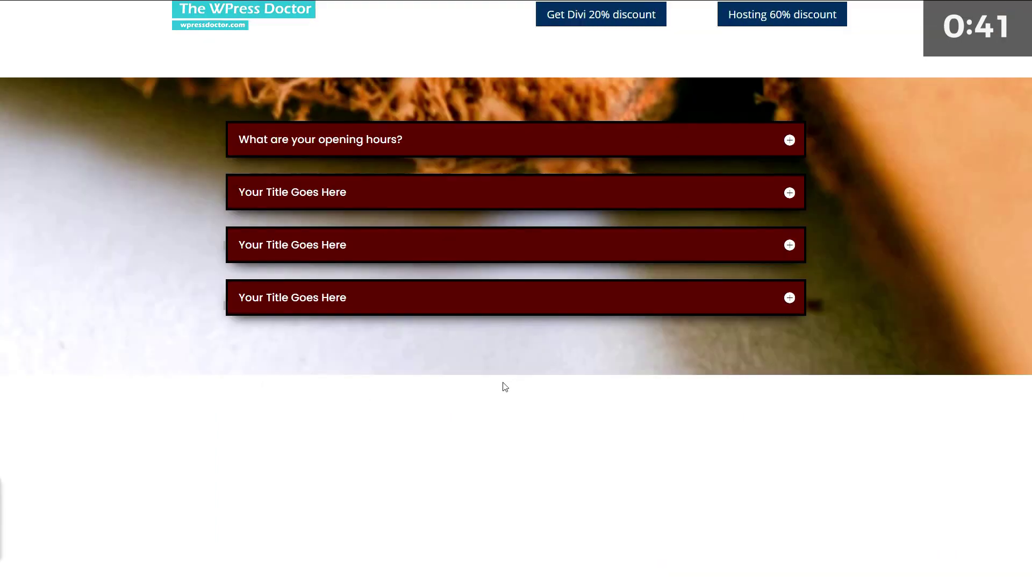
{"action": "left_click", "coordinate": [791, 141]}
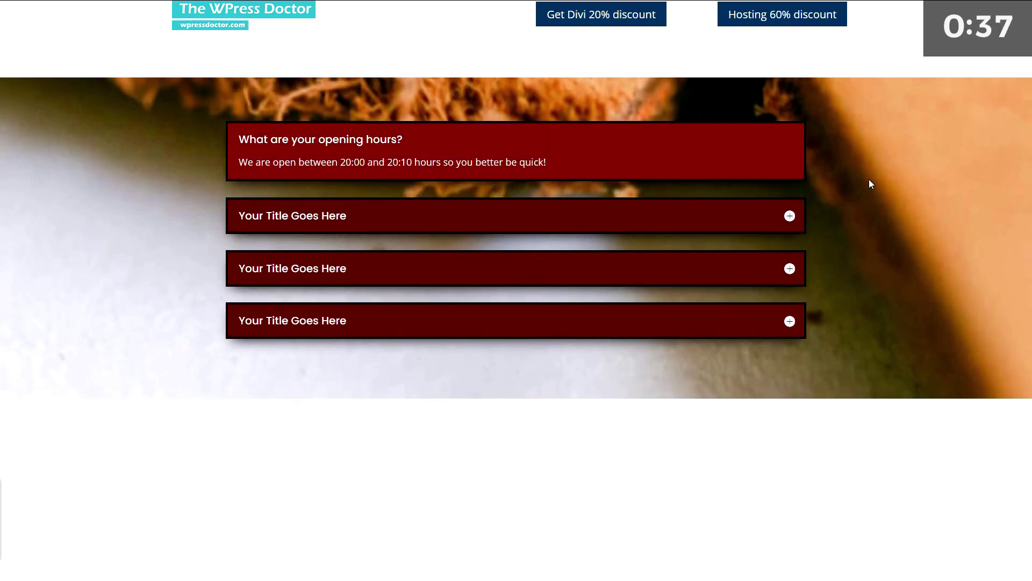
{"action": "left_click", "coordinate": [789, 145]}
{"action": "left_click", "coordinate": [788, 144]}
{"action": "key", "text": "ctrl+shift+p"}
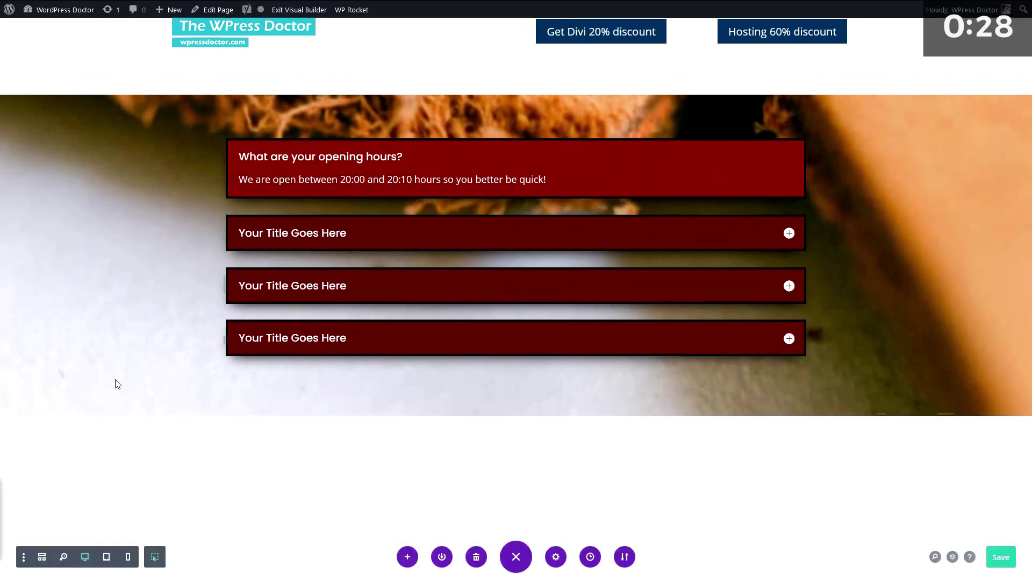
Step: Add page custom CSS giving .et_pb_toggle_open .et_pb_toggle_title:before display: block !important and content "\e04f", then save the page settings
{"action": "left_click", "coordinate": [556, 557]}
{"action": "left_click", "coordinate": [140, 89]}
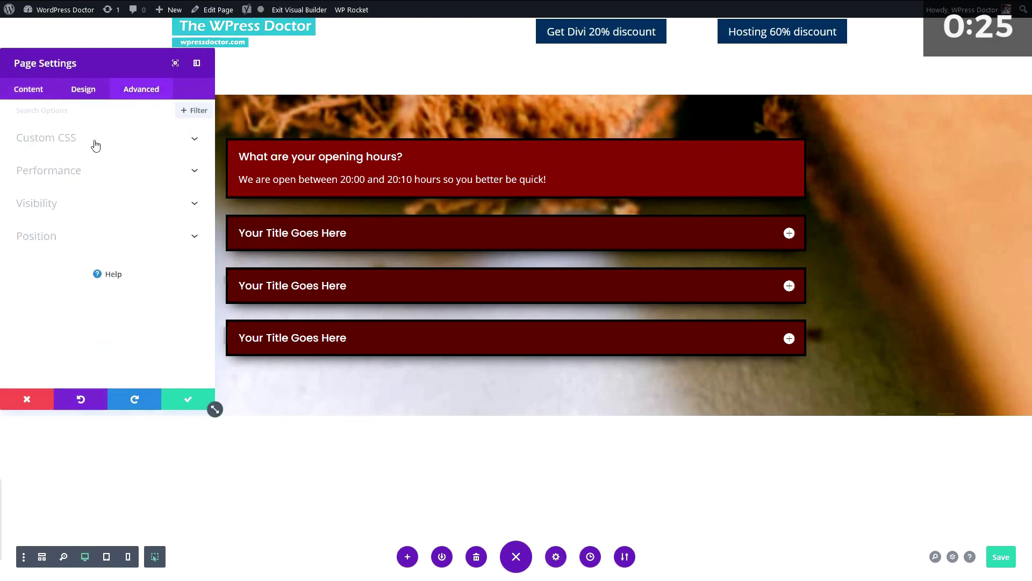
{"action": "left_click", "coordinate": [76, 141]}
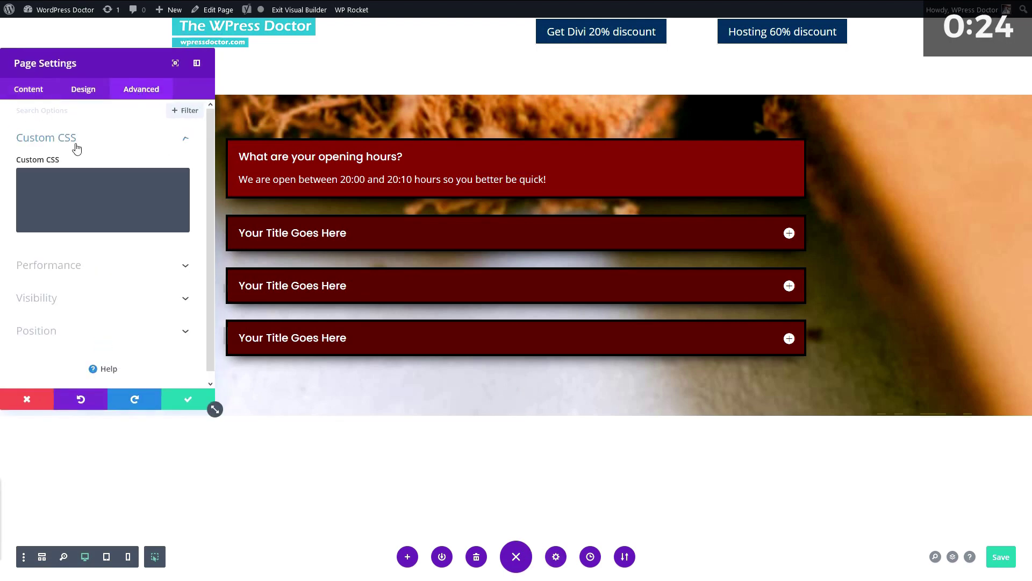
{"action": "left_click", "coordinate": [73, 191]}
{"action": "type", "text": ".et_pb_toggle_open .et_pb_toggle_title:before {   display: block !important;   content: \"\\e04f\"; }"}
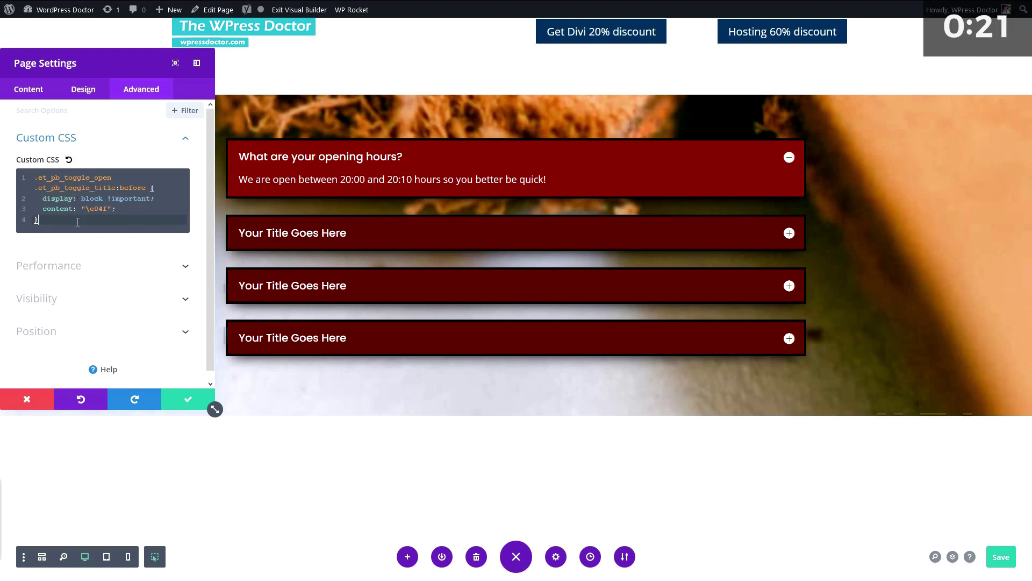
{"action": "left_click_drag", "start_coordinate": [39, 220], "coordinate": [32, 171]}
{"action": "left_click", "coordinate": [95, 209]}
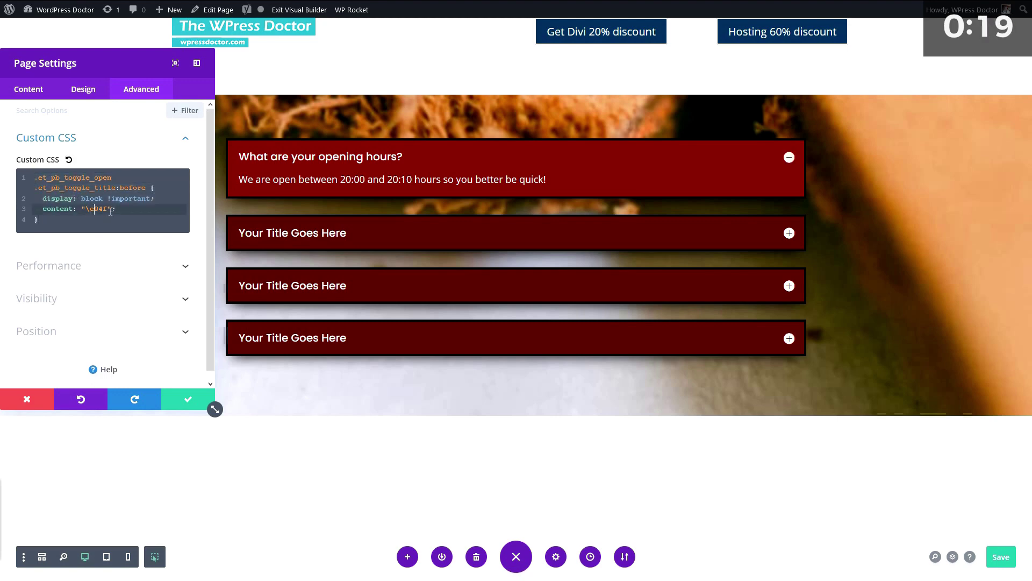
{"action": "left_click", "coordinate": [188, 399]}
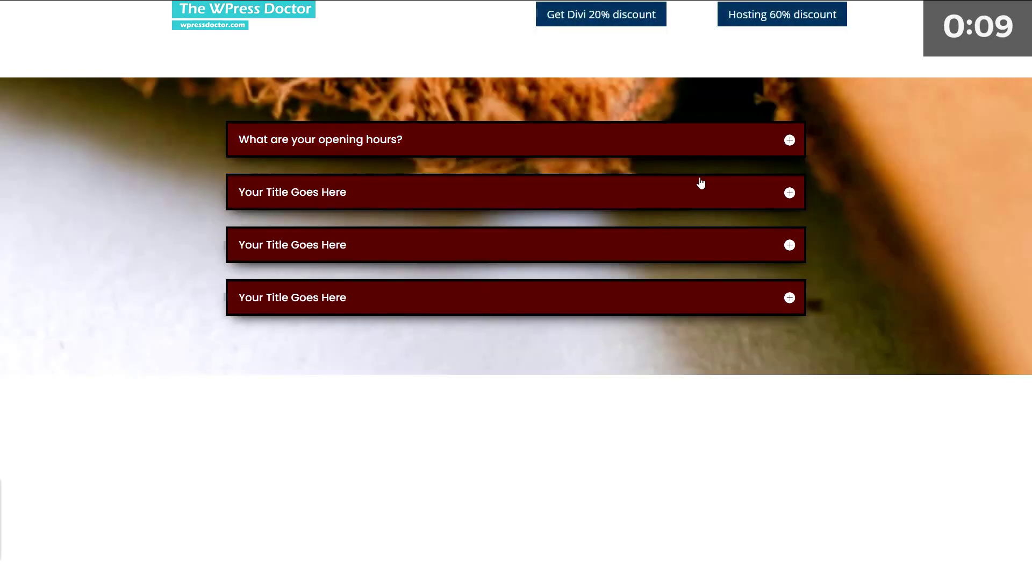
Step: Check the open and close icon of the opening hours item on the live page
{"action": "left_click", "coordinate": [790, 141]}
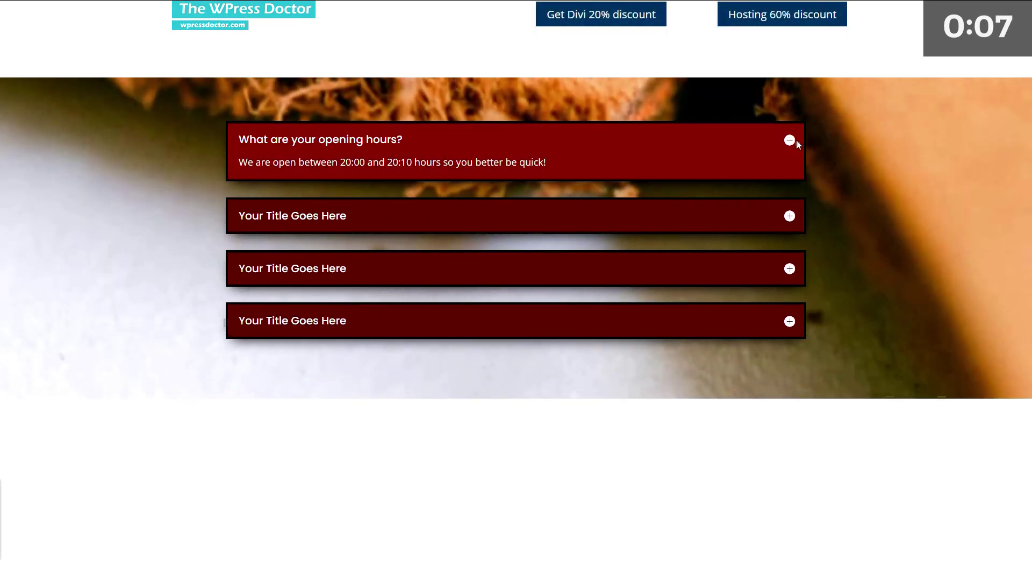
{"action": "left_click", "coordinate": [790, 142]}
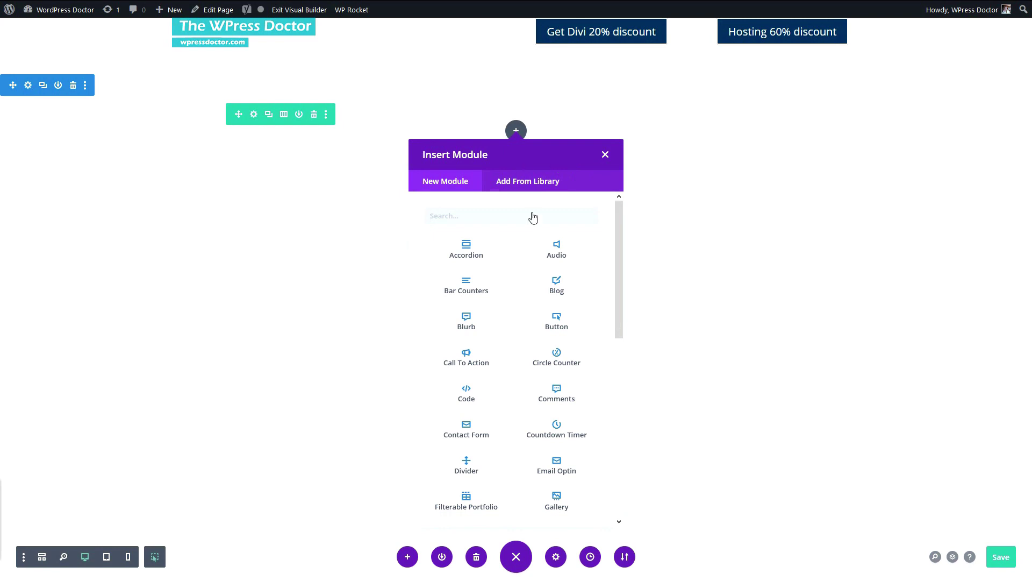
Step: Insert an Audio module into the empty row and set its title to "Singing out loud"
{"action": "left_click", "coordinate": [561, 263]}
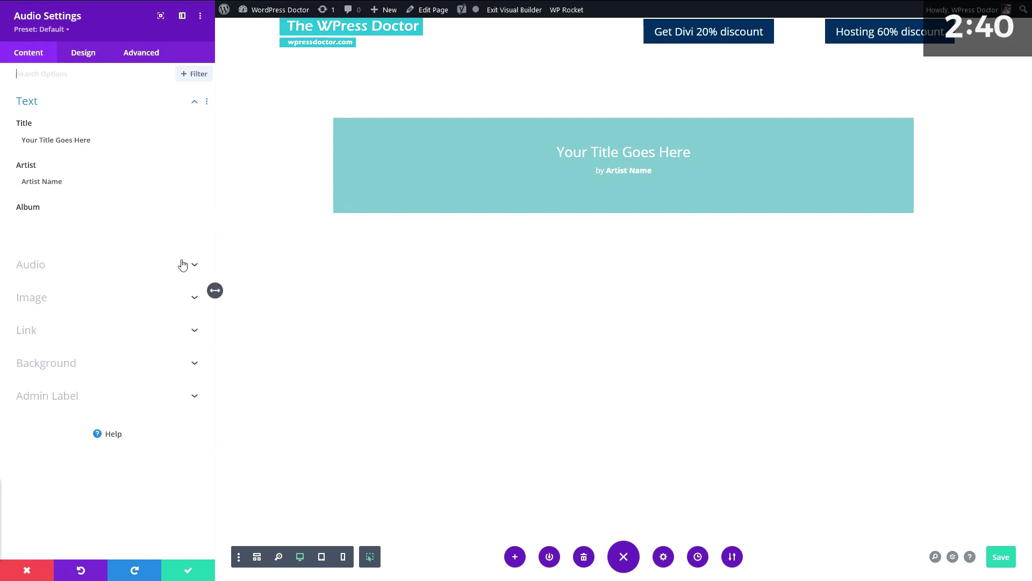
{"action": "triple_click", "coordinate": [109, 140]}
{"action": "key", "text": "BackSpace"}
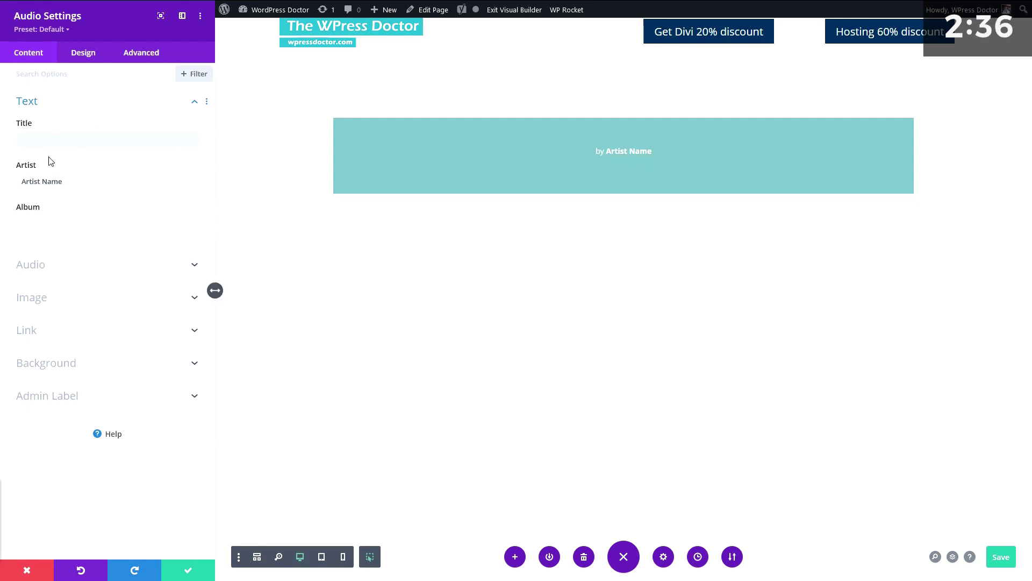
{"action": "type", "text": "Singing out loud"}
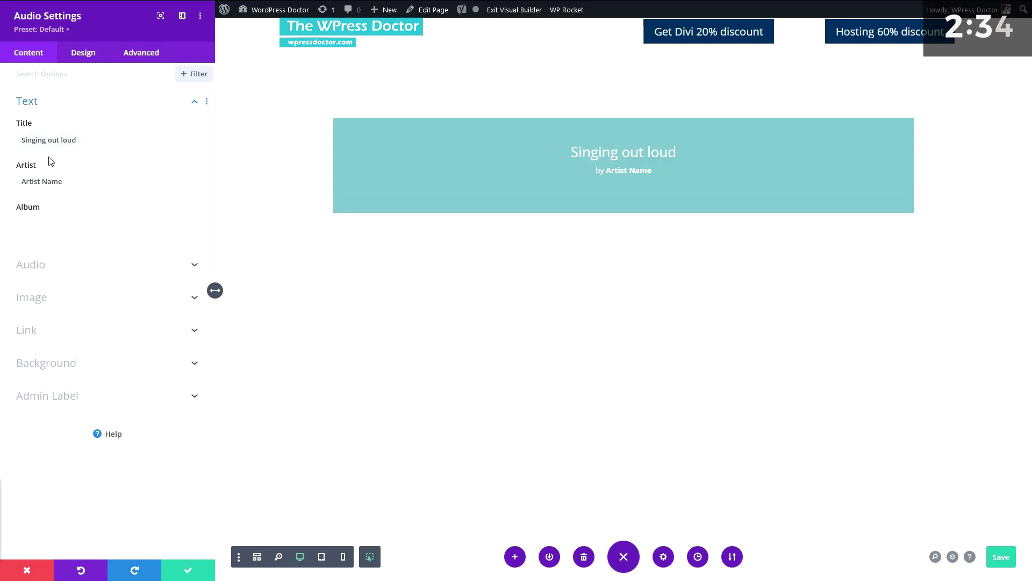
Step: Set the audio module's artist to "Awesome WPress Doctor" and its album to "Divi 101"
{"action": "key", "text": "Tab"}
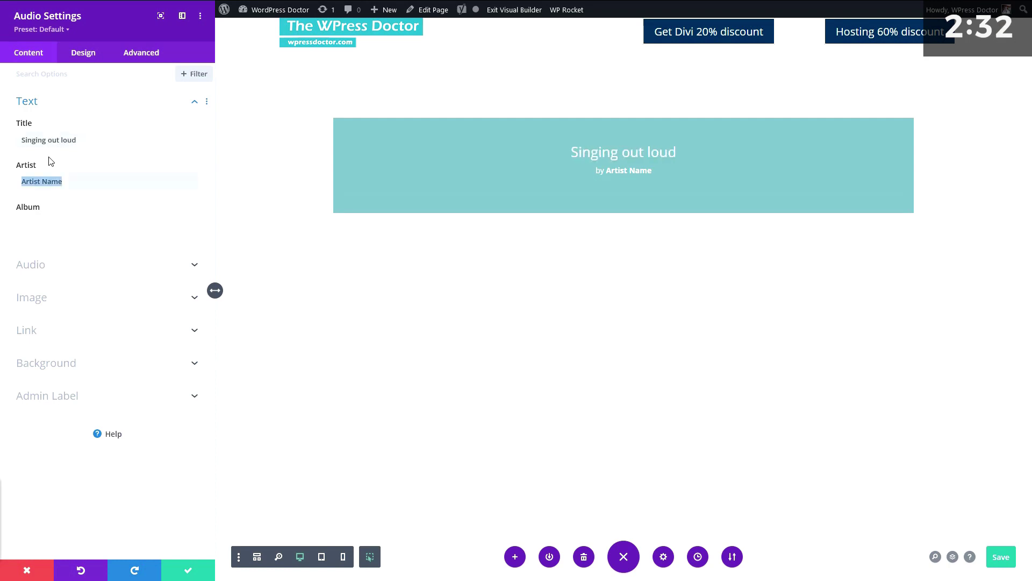
{"action": "type", "text": "Awesome Wp"}
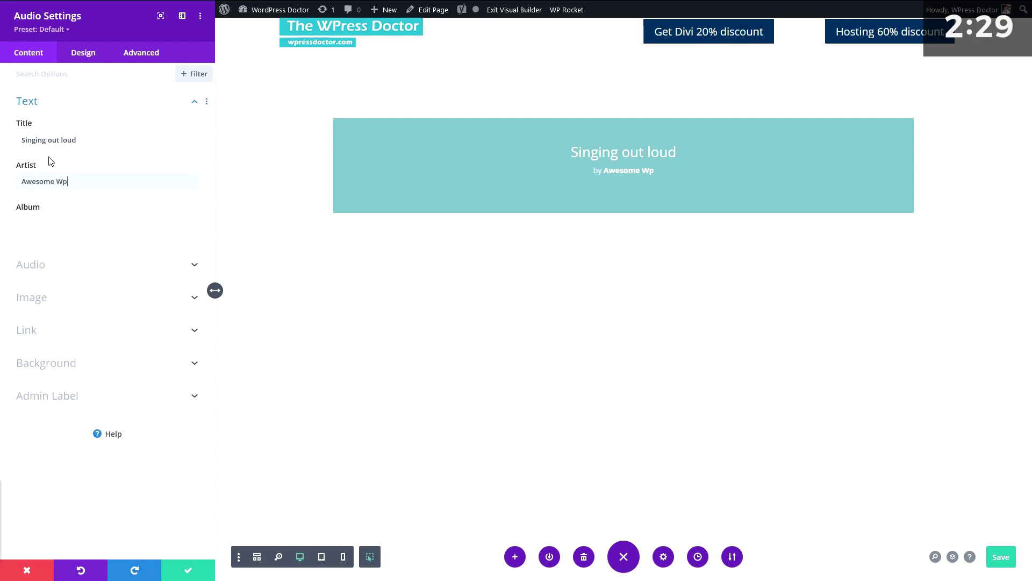
{"action": "key", "text": "BackSpace"}
{"action": "type", "text": "Press Doctor"}
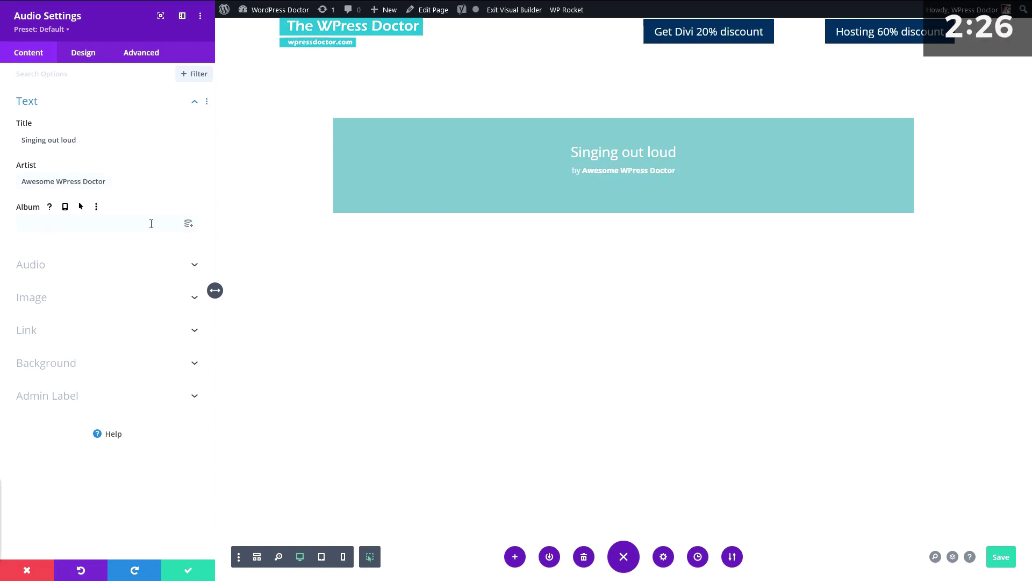
{"action": "type", "text": "Divi 101"}
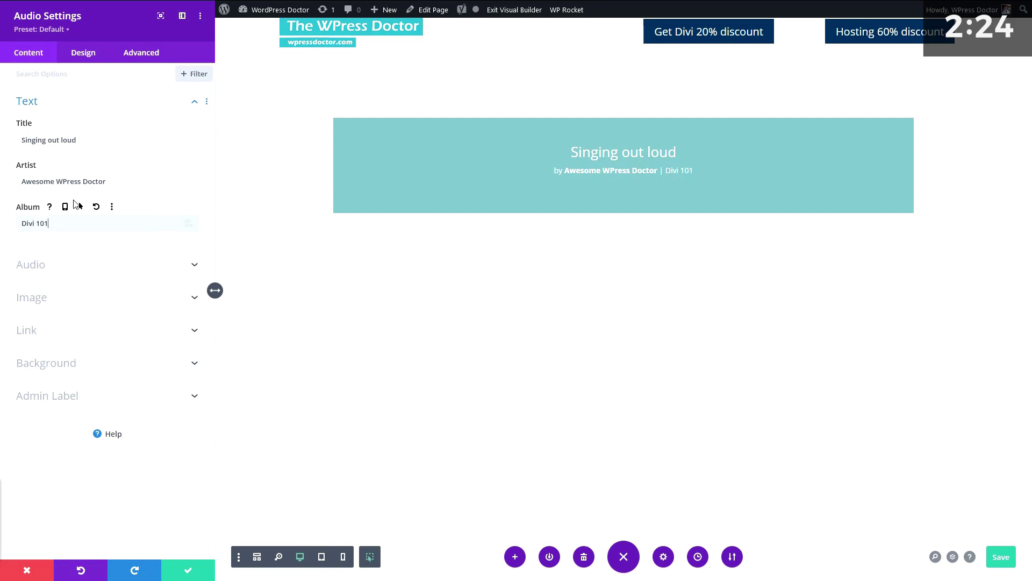
Step: Upload WPress-Doctor-Singing-out-loud.mp3 to the media library and use it as the module's audio file
{"action": "left_click", "coordinate": [51, 271]}
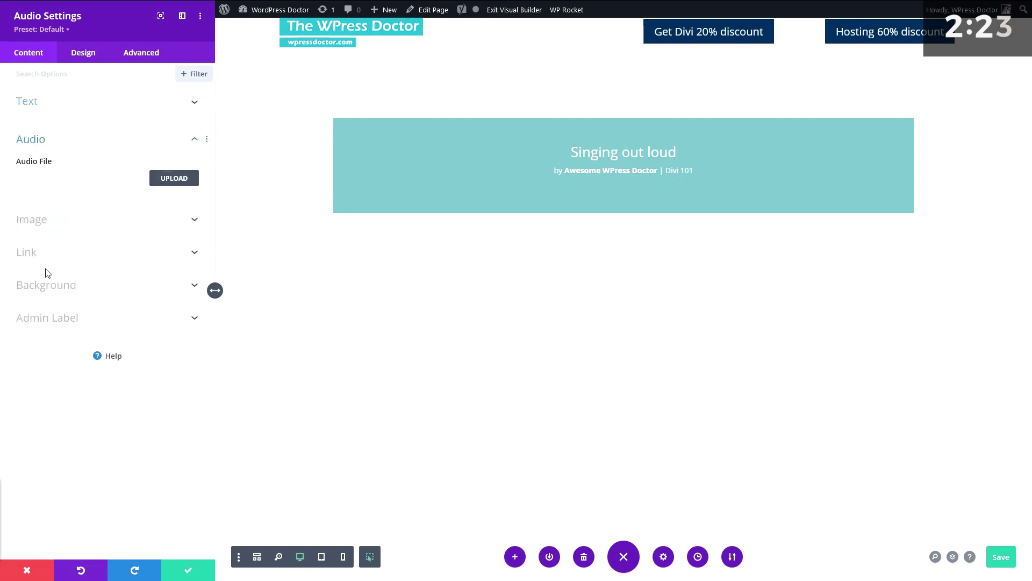
{"action": "left_click", "coordinate": [178, 182]}
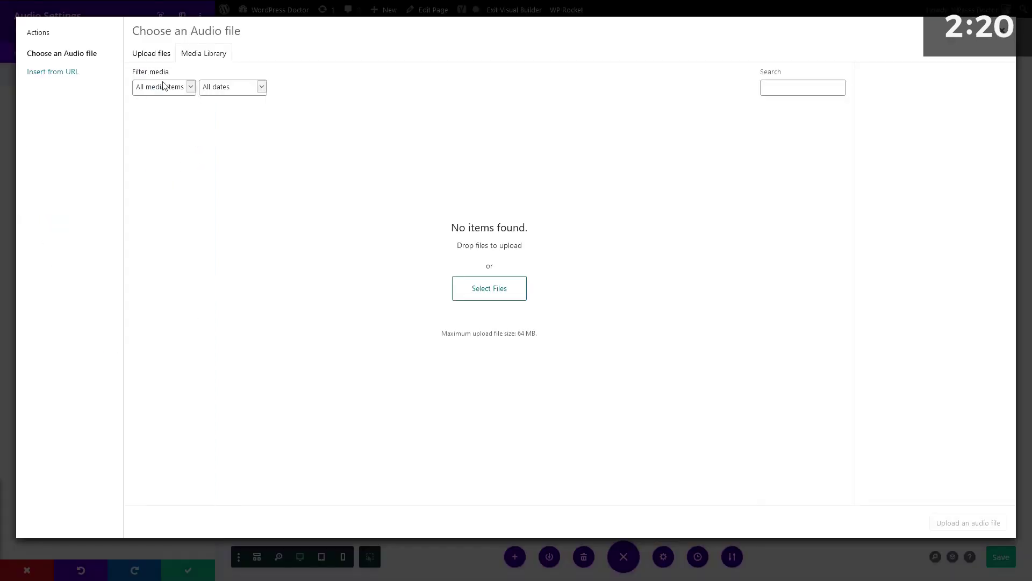
{"action": "left_click", "coordinate": [152, 55]}
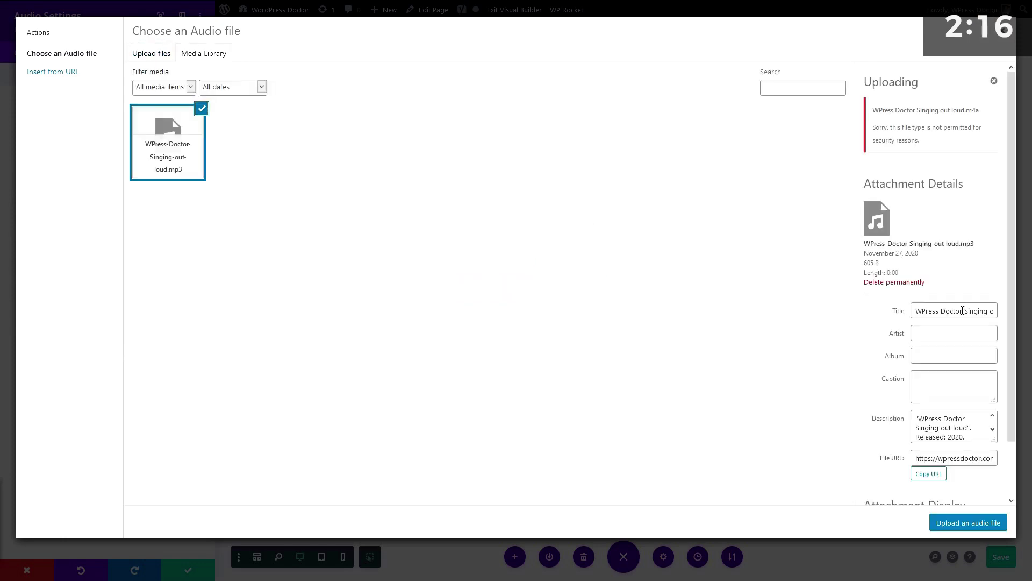
{"action": "scroll", "coordinate": [891, 472], "scroll_direction": "down", "scroll_amount": 1}
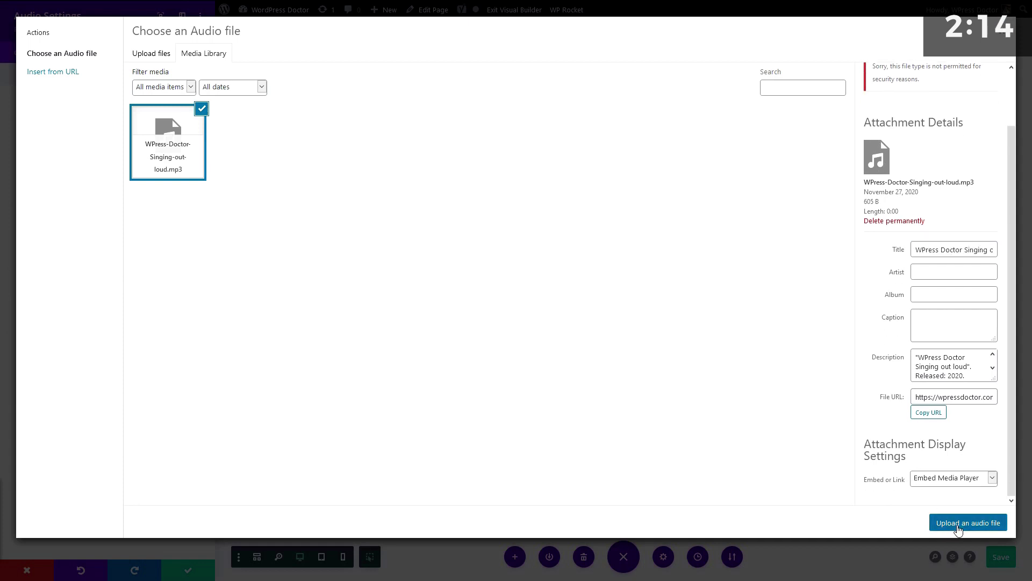
{"action": "left_click", "coordinate": [962, 523]}
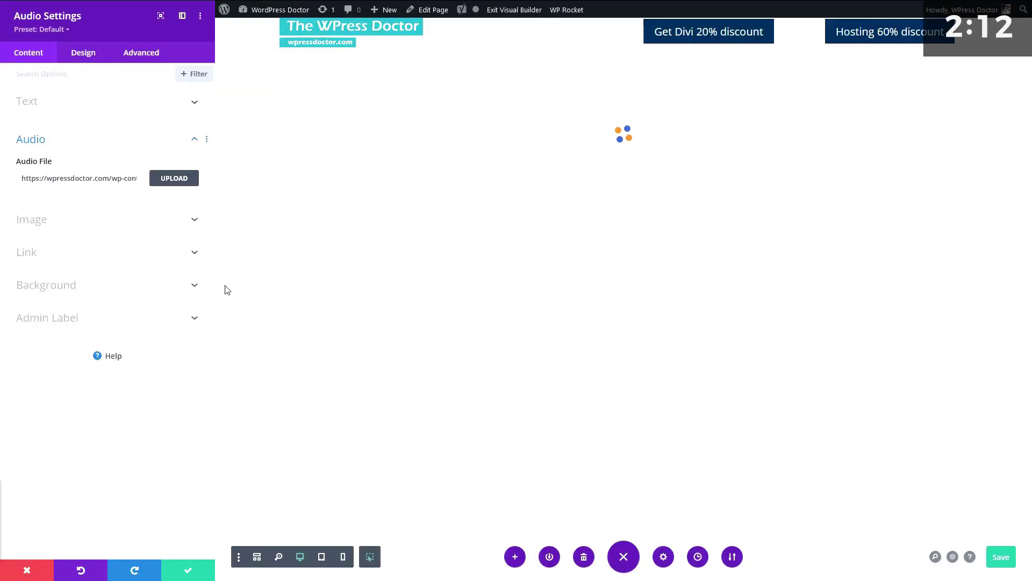
Step: Set the audio module's cover image to the first media library photo, the portrait of a man in a doctor's coat
{"action": "left_click", "coordinate": [68, 226]}
{"action": "left_click", "coordinate": [106, 247]}
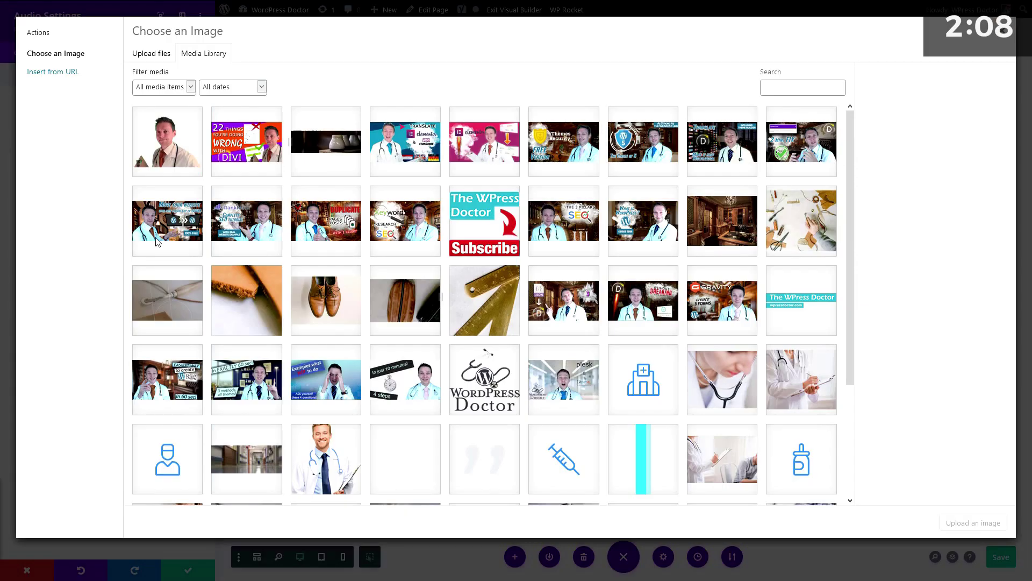
{"action": "left_click", "coordinate": [186, 149]}
{"action": "left_click", "coordinate": [955, 523]}
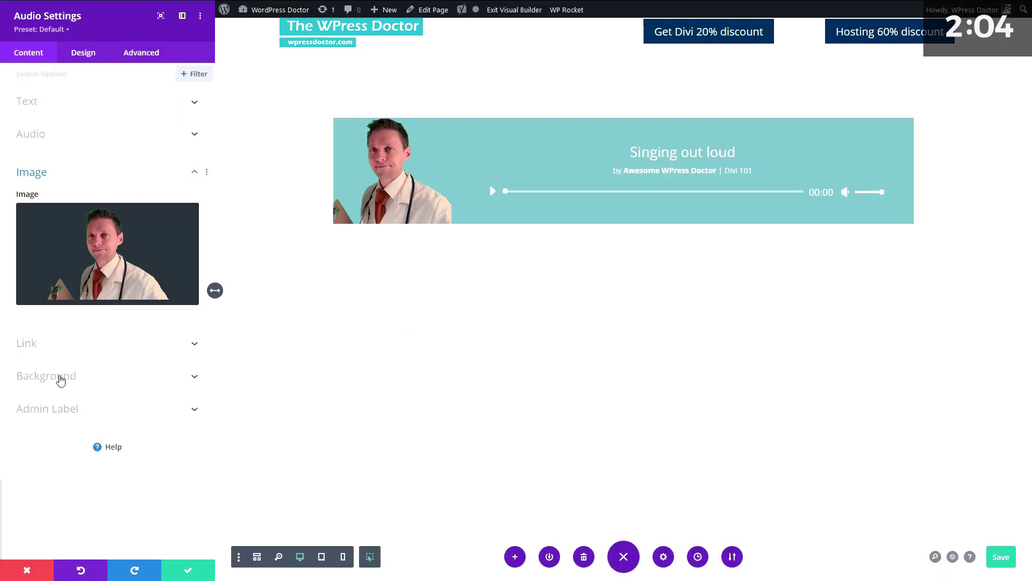
Step: Set the audio module's background color to magenta #c100b1
{"action": "left_click", "coordinate": [60, 380]}
{"action": "left_click", "coordinate": [85, 419]}
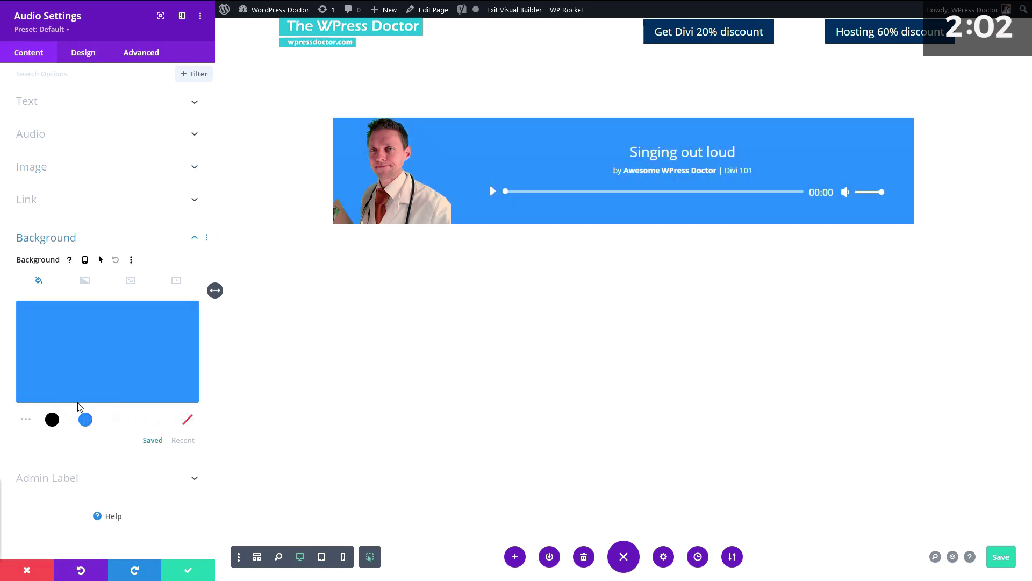
{"action": "left_click", "coordinate": [156, 321]}
{"action": "left_click_drag", "start_coordinate": [138, 360], "coordinate": [172, 326]}
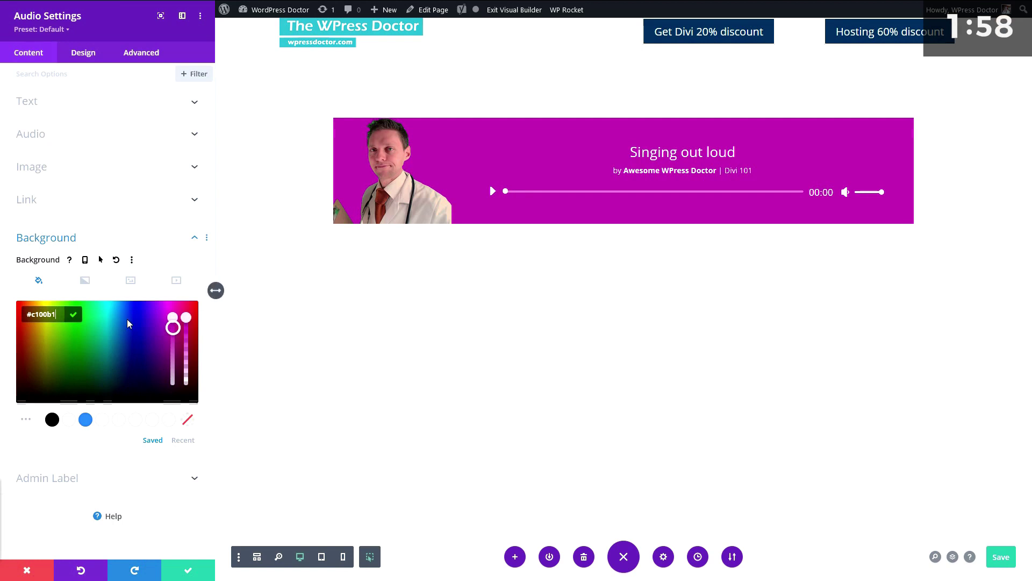
Step: Add a background gradient to the audio module with the default blue and green colors
{"action": "left_click", "coordinate": [94, 292]}
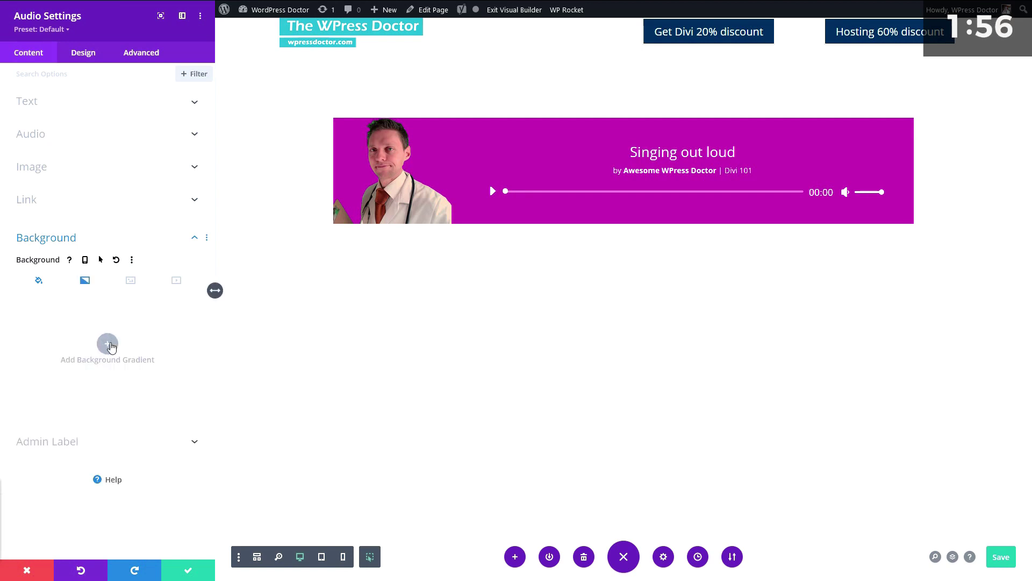
{"action": "left_click", "coordinate": [109, 342]}
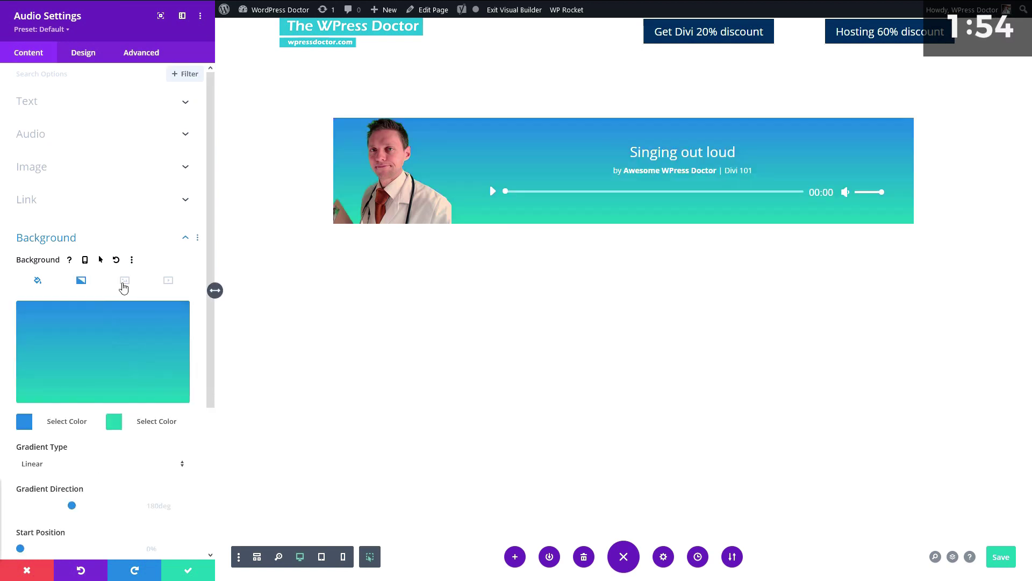
Step: Use the stethoscope photo as the audio module's background image and try the parallax effect, leaving it turned off
{"action": "left_click", "coordinate": [124, 280]}
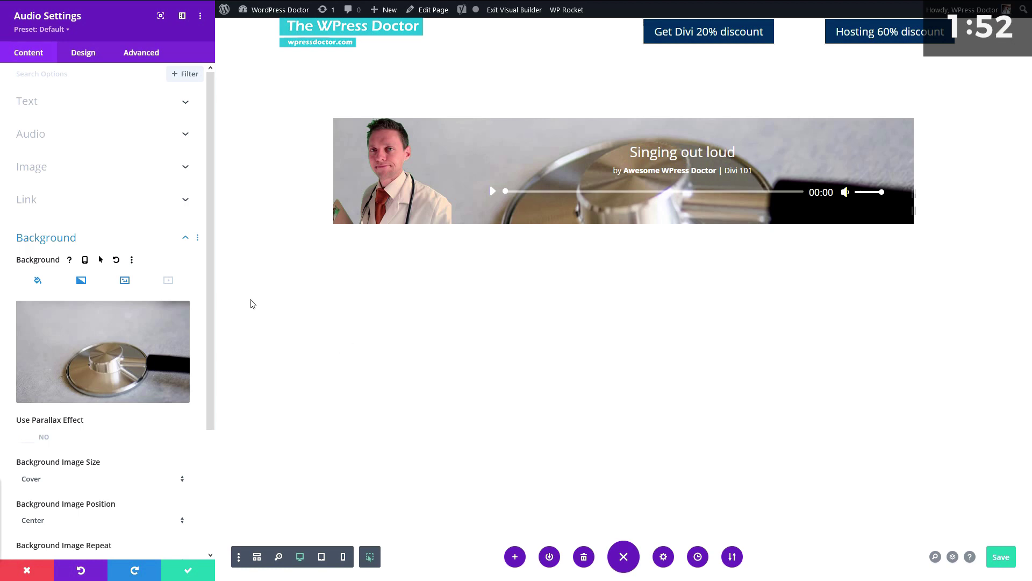
{"action": "left_click", "coordinate": [42, 437]}
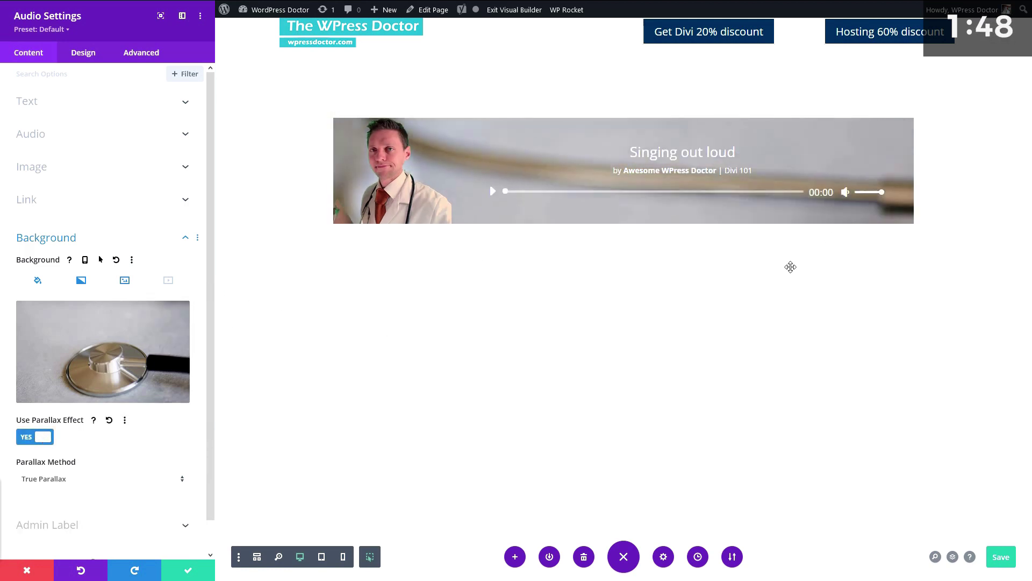
{"action": "left_click", "coordinate": [50, 436]}
Step: Round all four corners of the audio module's cover image to 500px
{"action": "left_click", "coordinate": [484, 145]}
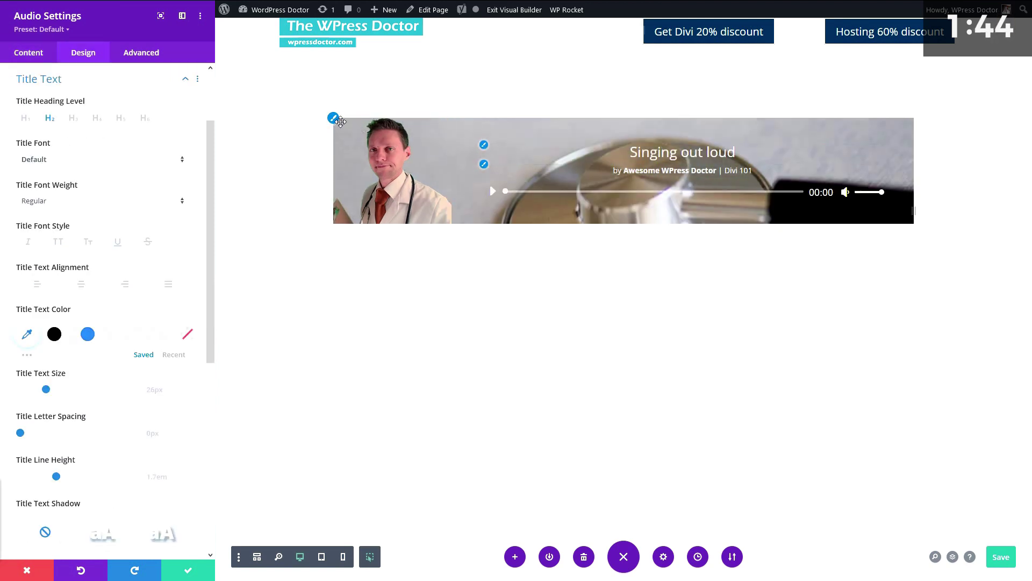
{"action": "left_click", "coordinate": [335, 119]}
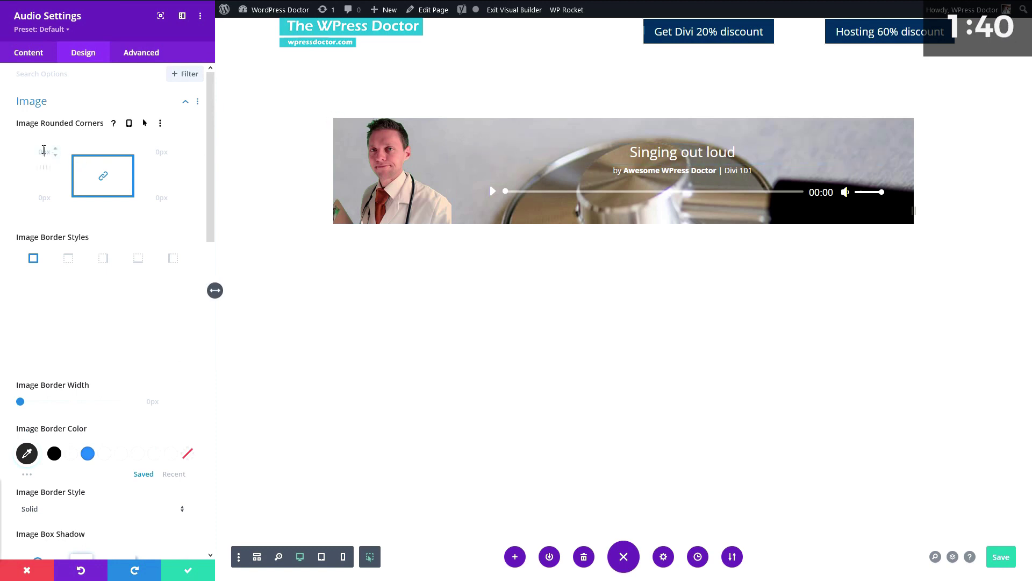
{"action": "left_click", "coordinate": [43, 150]}
{"action": "type", "text": "500"}
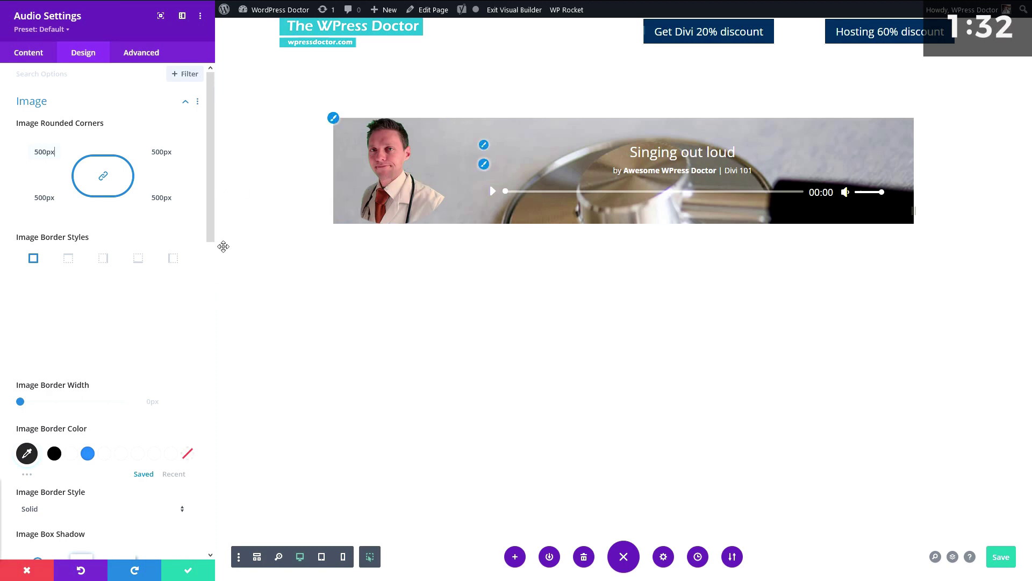
Step: Try a border width and a box shadow preset on the audio module's cover image
{"action": "scroll", "coordinate": [81, 334], "scroll_direction": "down", "scroll_amount": 2}
{"action": "mouse_move", "coordinate": [19, 312]}
{"action": "left_mouse_down"}
{"action": "mouse_move", "coordinate": [72, 313]}
{"action": "mouse_move", "coordinate": [20, 310]}
{"action": "left_mouse_up"}
{"action": "scroll", "coordinate": [64, 317], "scroll_direction": "down", "scroll_amount": 4}
{"action": "left_click", "coordinate": [81, 288]}
{"action": "left_click", "coordinate": [38, 287]}
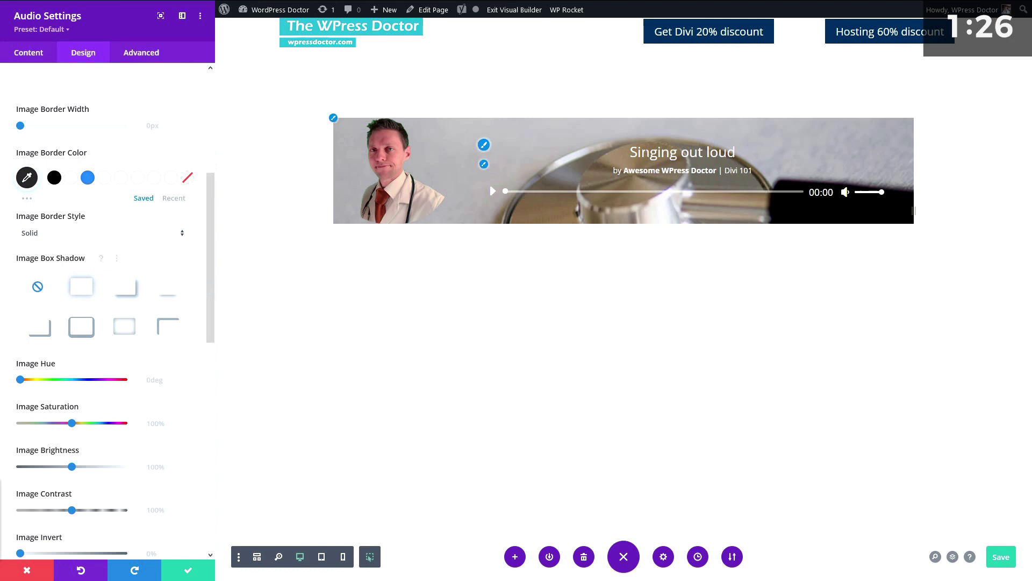
Step: Set the audio module's title font to Advent Pro
{"action": "scroll", "coordinate": [107, 323], "scroll_direction": "down", "scroll_amount": 8}
{"action": "left_click", "coordinate": [54, 165]}
{"action": "left_click", "coordinate": [52, 161]}
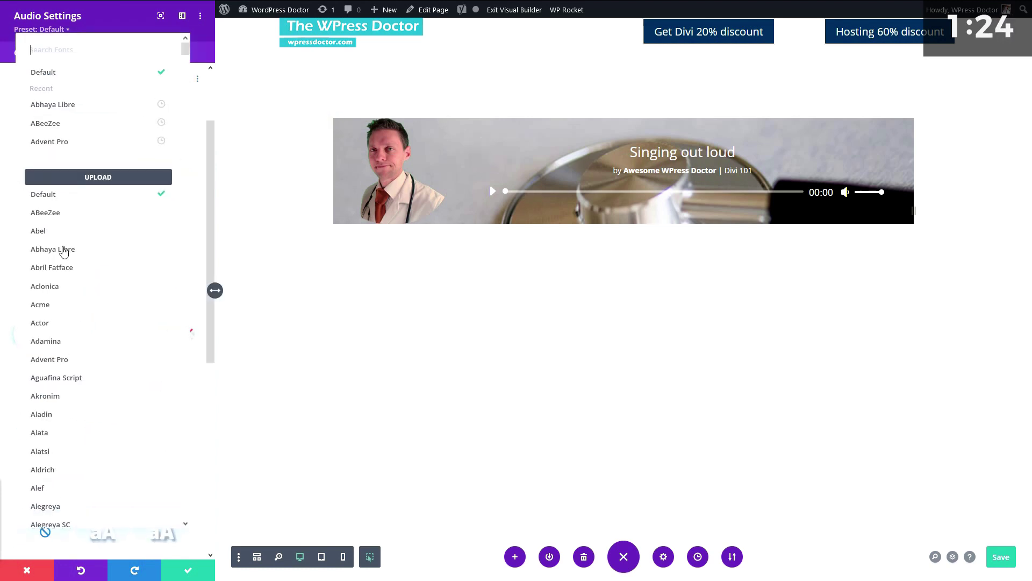
{"action": "left_click", "coordinate": [54, 359]}
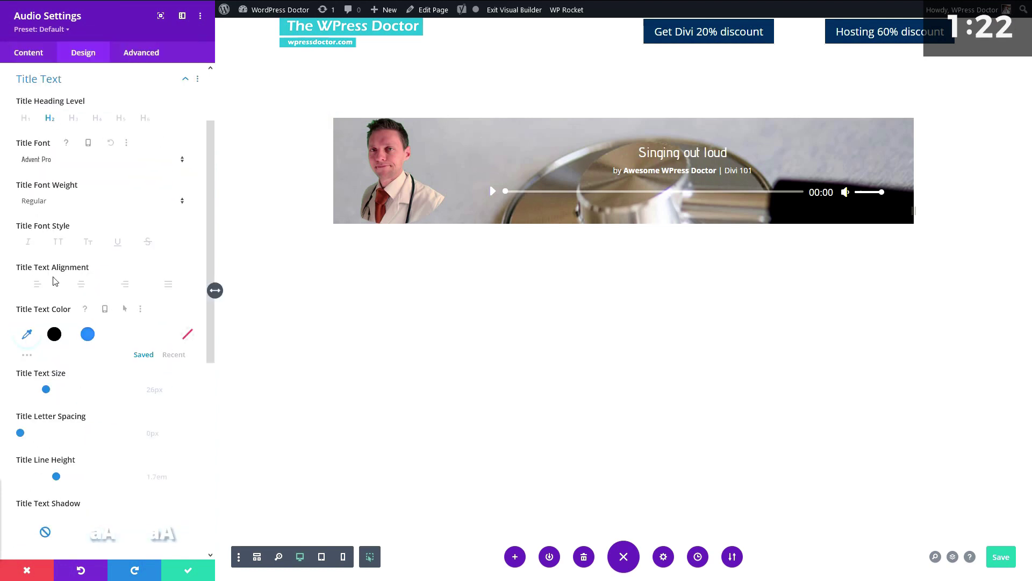
Step: Set the audio title's text size to 63px and its font weight to Bold
{"action": "left_click_drag", "start_coordinate": [47, 394], "coordinate": [84, 389]}
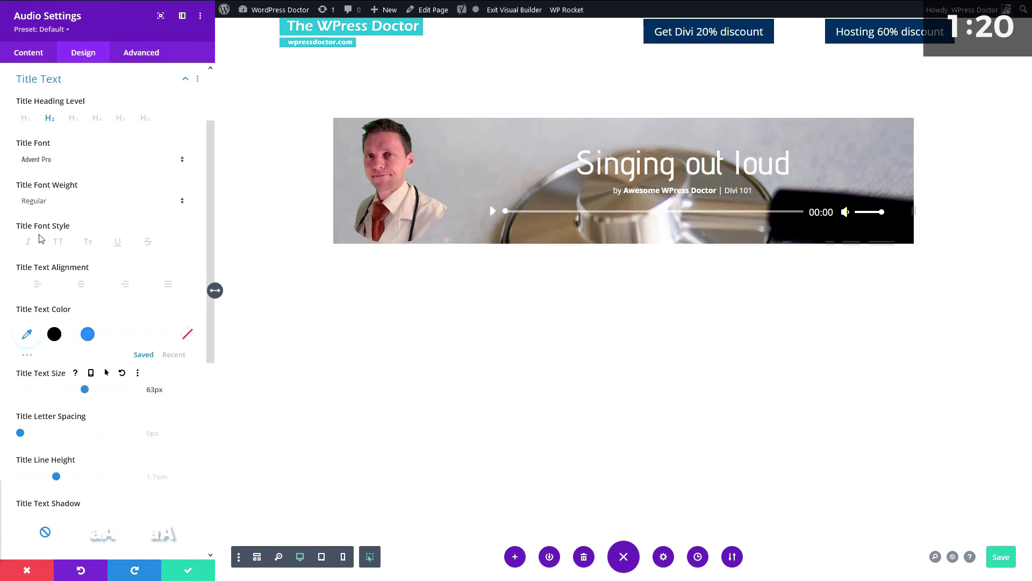
{"action": "left_click", "coordinate": [48, 207]}
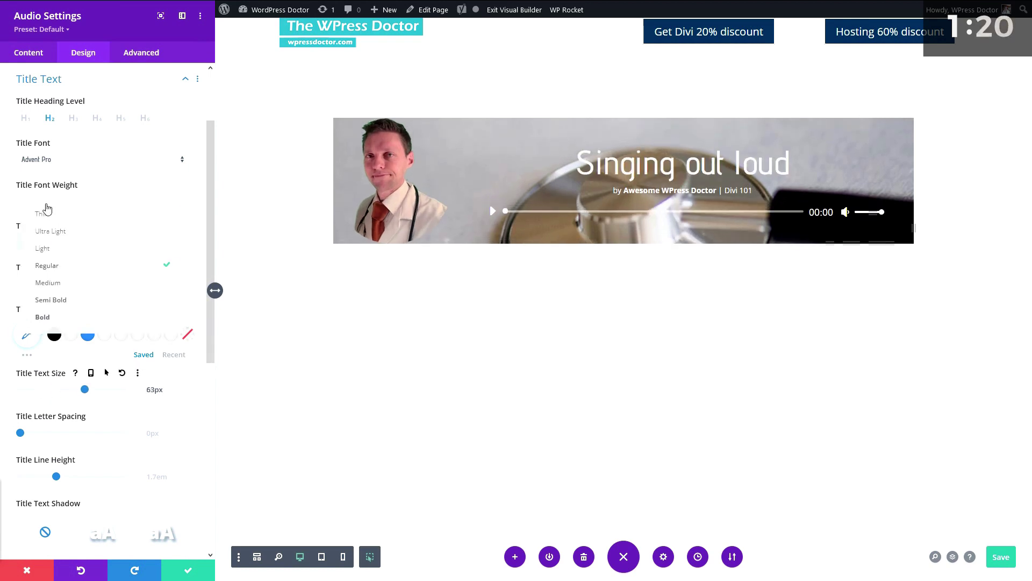
{"action": "left_click", "coordinate": [60, 321]}
{"action": "scroll", "coordinate": [99, 424], "scroll_direction": "down", "scroll_amount": 2}
{"action": "scroll", "coordinate": [99, 409], "scroll_direction": "up", "scroll_amount": 4}
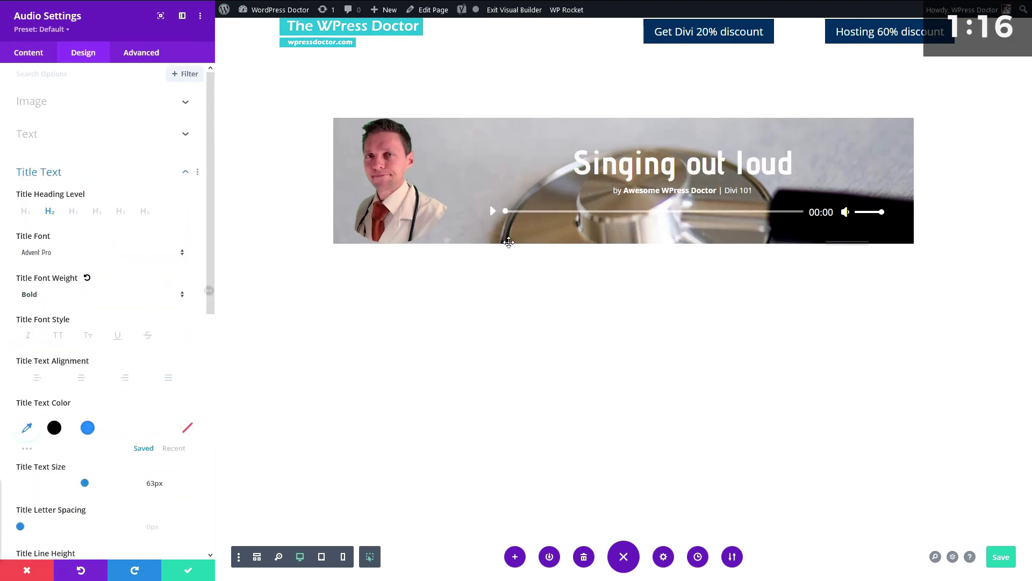
Step: Set the audio module's caption font weight to Light and its text alignment to center
{"action": "left_click", "coordinate": [484, 185]}
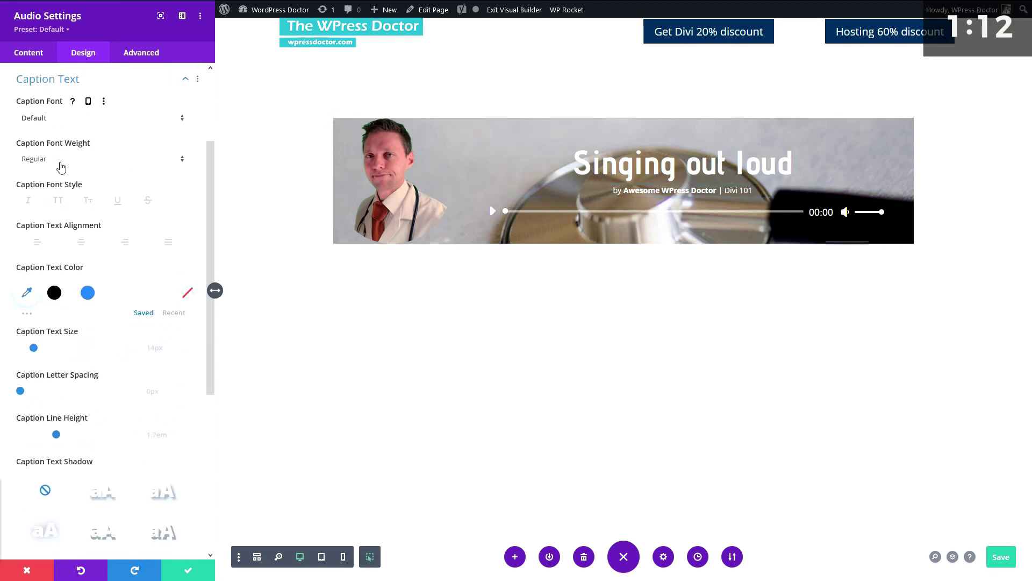
{"action": "left_click", "coordinate": [61, 161]}
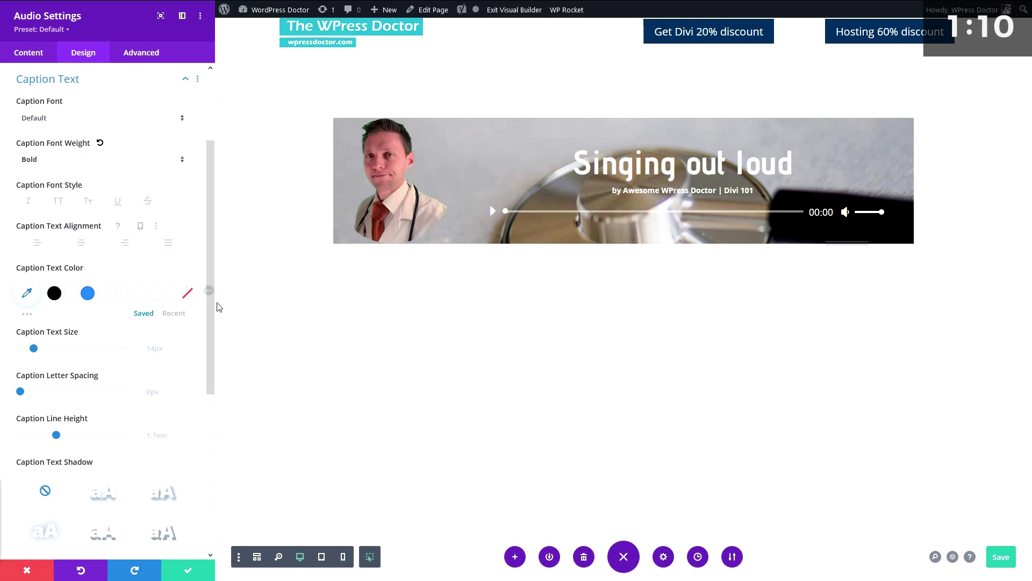
{"action": "left_click", "coordinate": [75, 160]}
{"action": "left_click", "coordinate": [39, 169]}
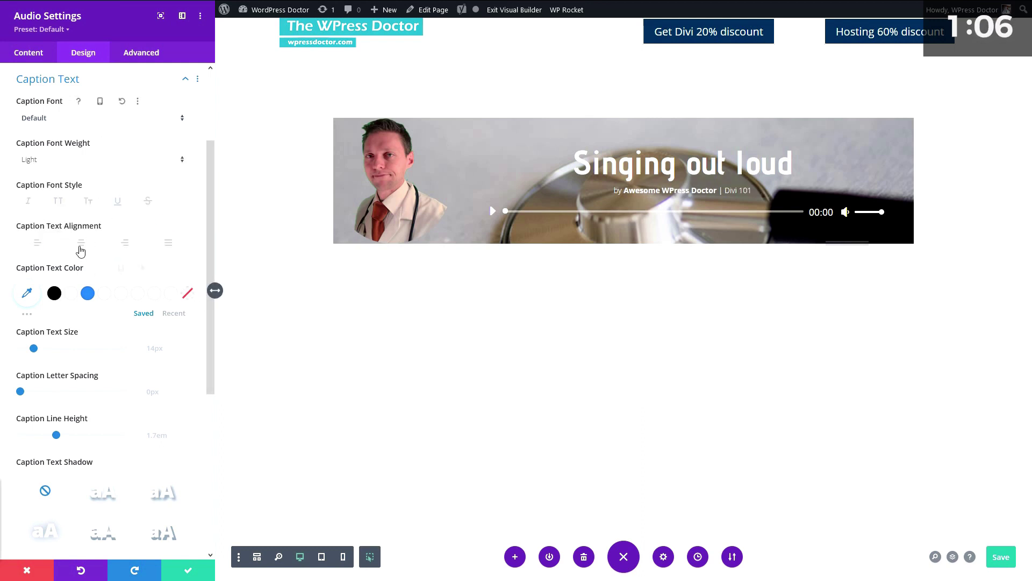
{"action": "left_click", "coordinate": [35, 245]}
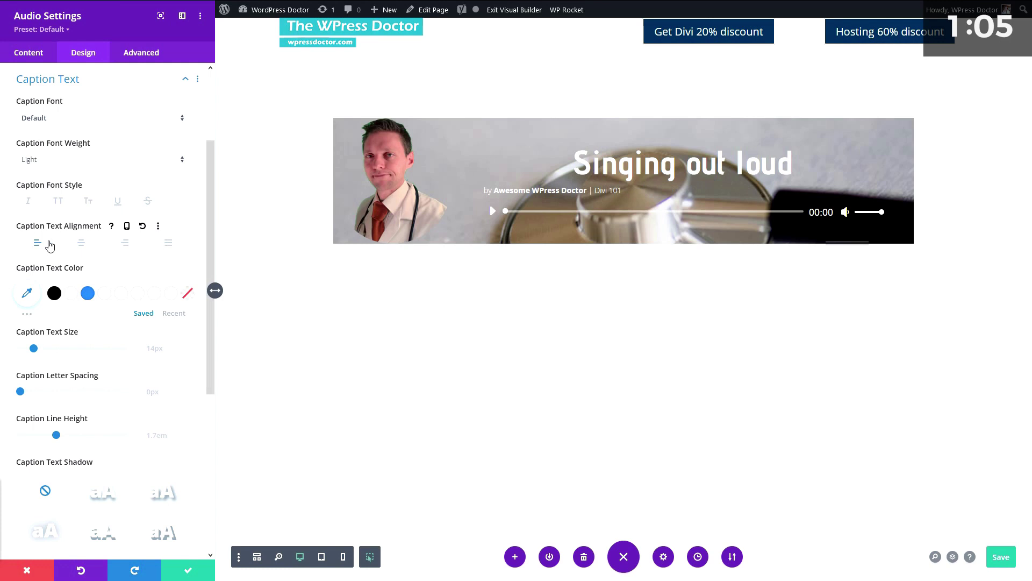
{"action": "left_click", "coordinate": [82, 244]}
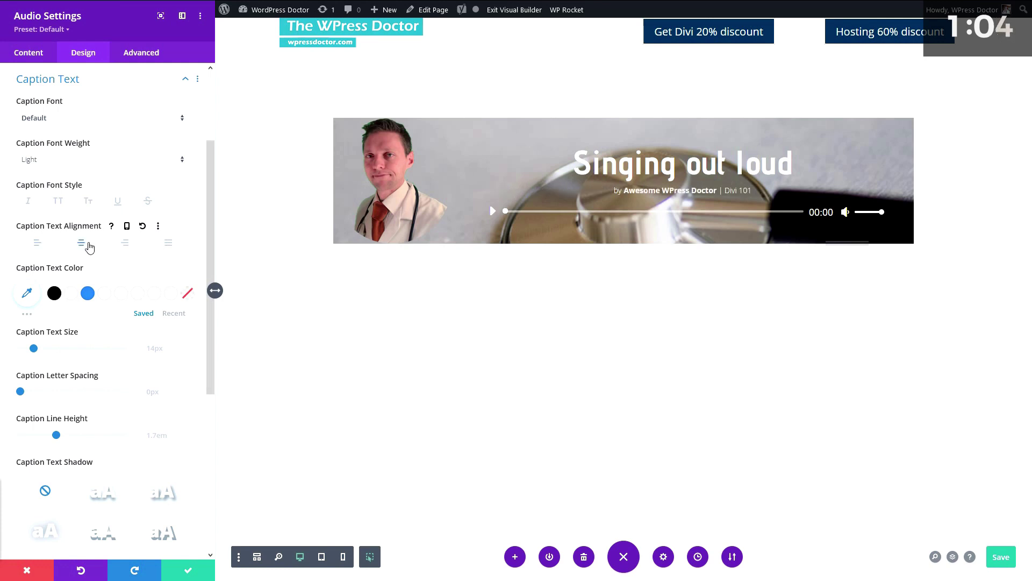
Step: Set the caption text color to a custom bright green and try a text shadow preset on it
{"action": "left_click", "coordinate": [87, 293]}
{"action": "left_click", "coordinate": [27, 294]}
{"action": "mouse_move", "coordinate": [86, 361]}
{"action": "left_mouse_down"}
{"action": "mouse_move", "coordinate": [103, 354]}
{"action": "mouse_move", "coordinate": [73, 314]}
{"action": "mouse_move", "coordinate": [128, 285]}
{"action": "mouse_move", "coordinate": [62, 289]}
{"action": "left_mouse_up"}
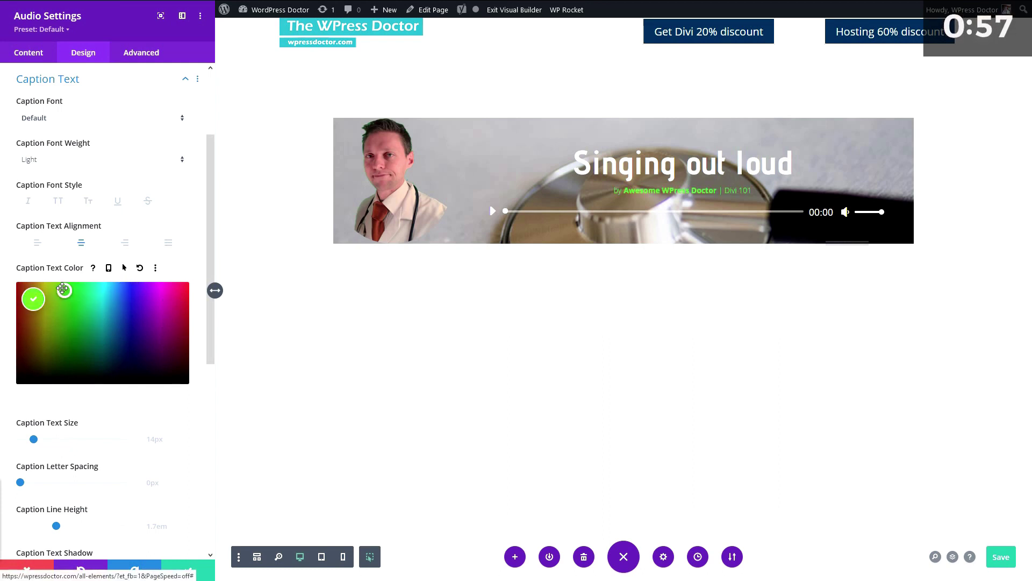
{"action": "left_click", "coordinate": [173, 419]}
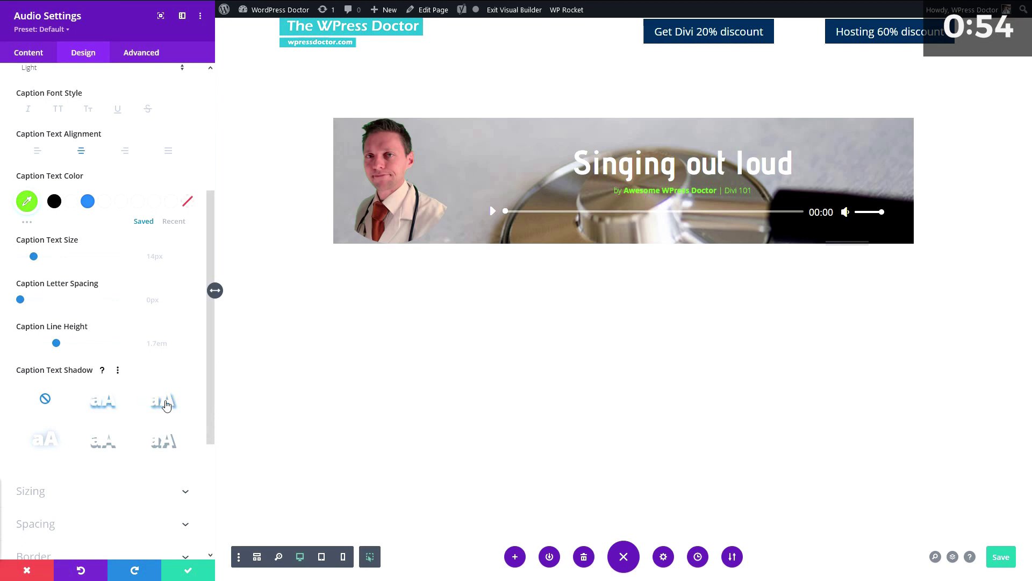
{"action": "left_click", "coordinate": [163, 403]}
Step: Give the audio module a dashed top border in black #000000 with a width of 8px
{"action": "left_click", "coordinate": [71, 300]}
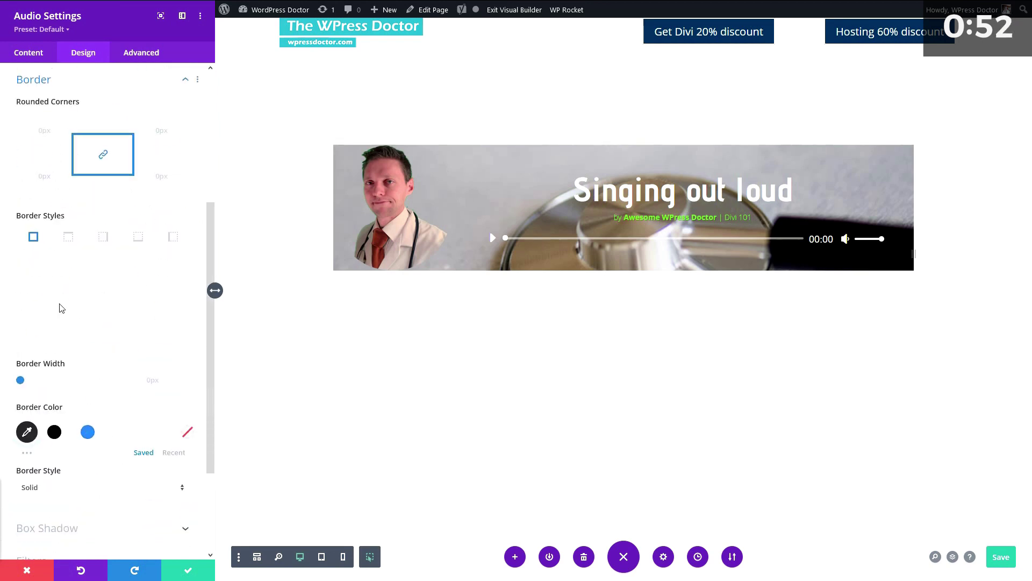
{"action": "left_click", "coordinate": [53, 431]}
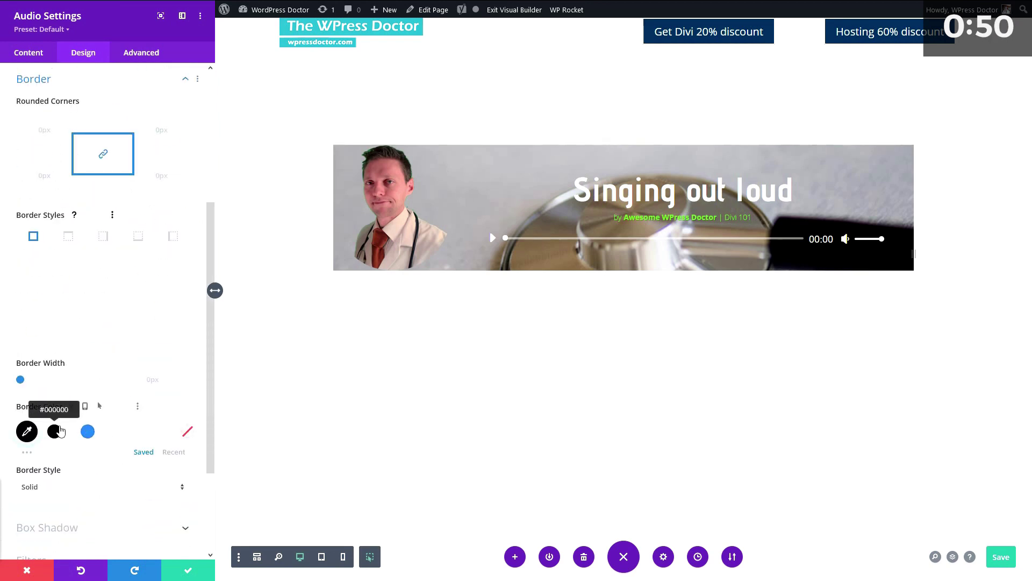
{"action": "mouse_move", "coordinate": [31, 381]}
{"action": "left_mouse_down"}
{"action": "mouse_move", "coordinate": [43, 382]}
{"action": "mouse_move", "coordinate": [11, 384]}
{"action": "mouse_move", "coordinate": [37, 379]}
{"action": "left_mouse_up"}
{"action": "left_click", "coordinate": [68, 238]}
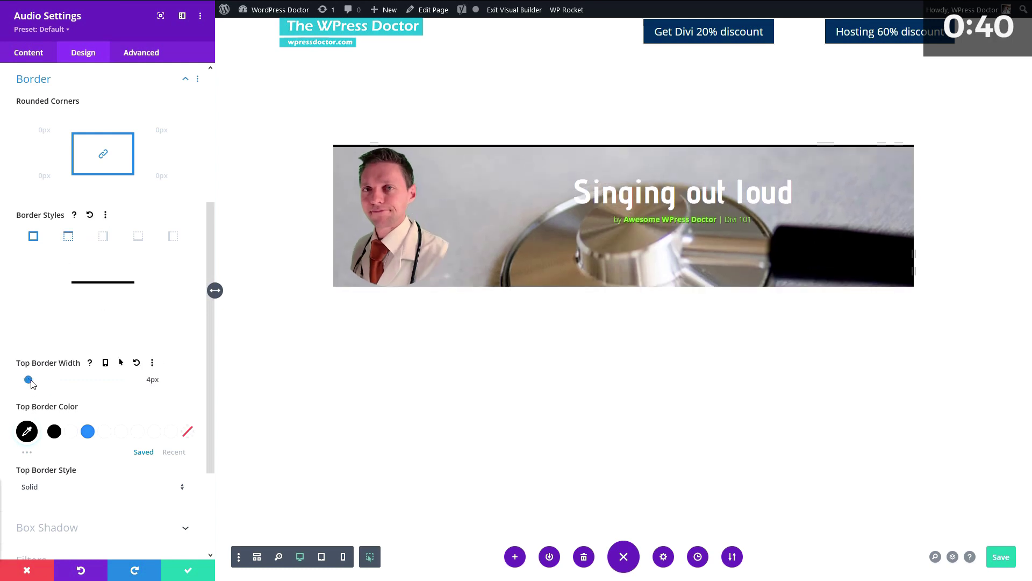
{"action": "scroll", "coordinate": [54, 387], "scroll_direction": "down", "scroll_amount": 2}
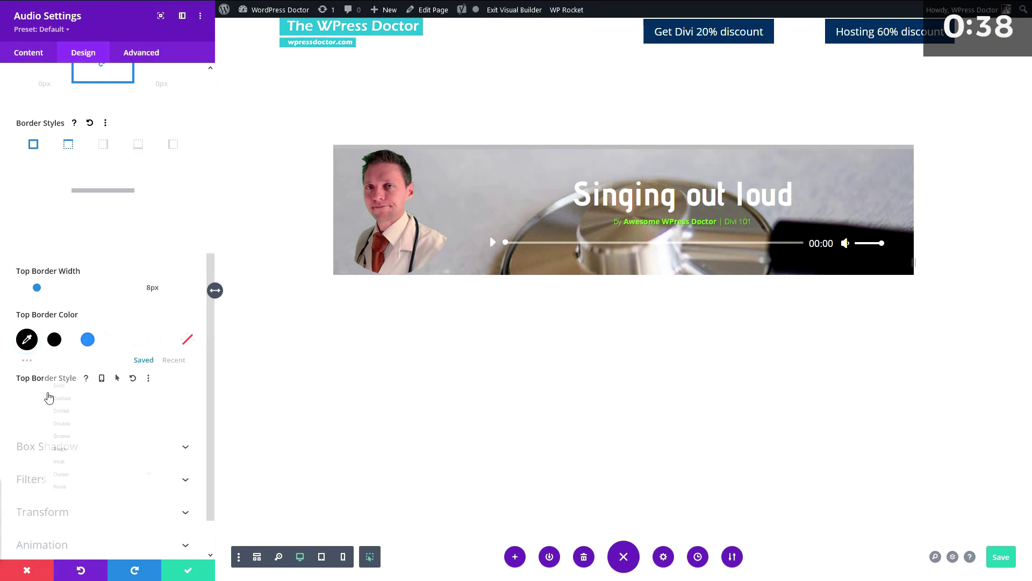
{"action": "left_click", "coordinate": [46, 395]}
{"action": "left_click", "coordinate": [58, 385]}
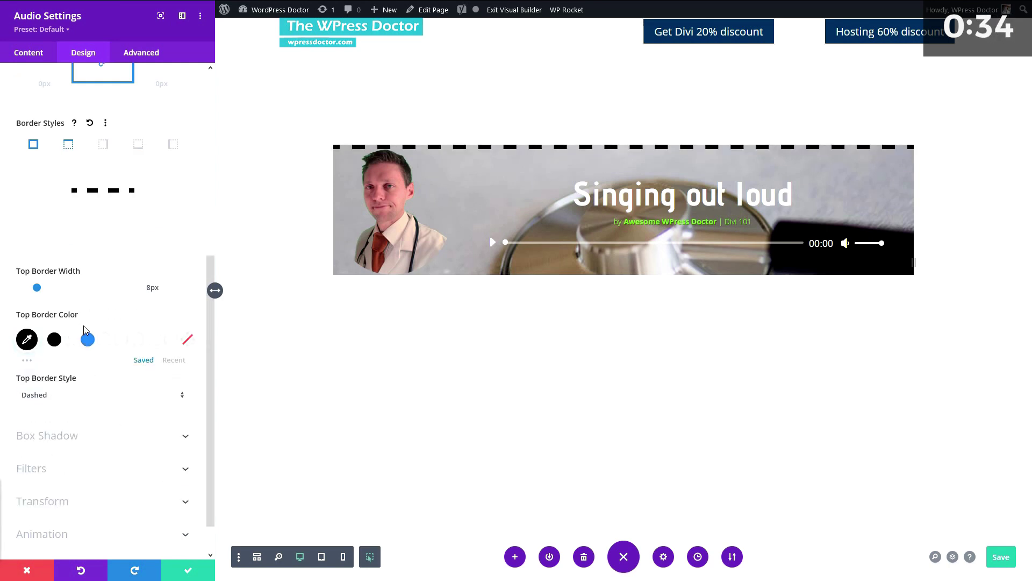
Step: Apply the first box shadow preset, a soft shadow around all sides, to the audio module
{"action": "scroll", "coordinate": [92, 344], "scroll_direction": "down", "scroll_amount": 1}
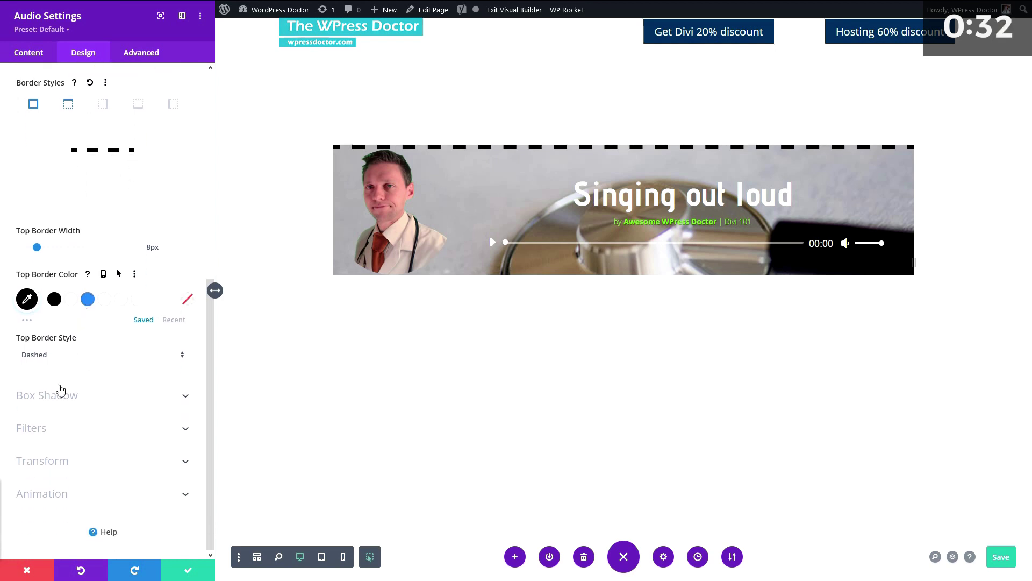
{"action": "left_click", "coordinate": [61, 394]}
{"action": "left_click", "coordinate": [81, 337]}
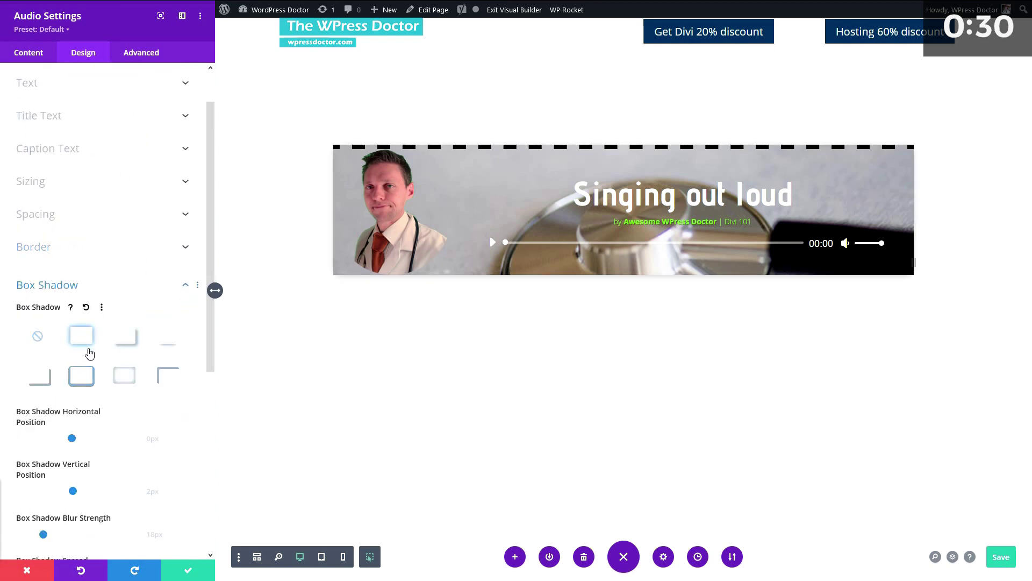
{"action": "scroll", "coordinate": [46, 339], "scroll_direction": "down", "scroll_amount": 2}
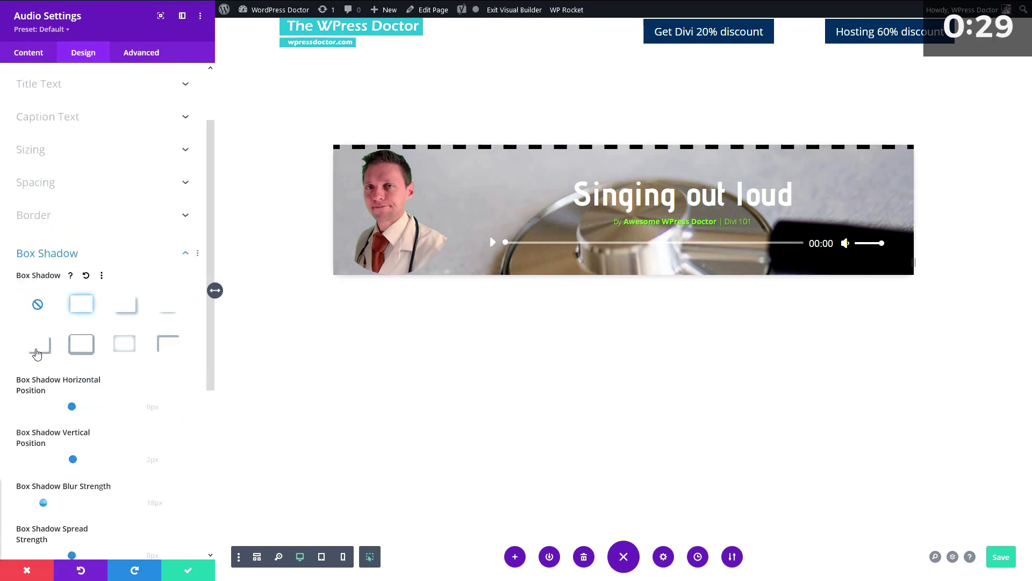
Step: Save the page and play the Singing out loud track on the published page
{"action": "left_click", "coordinate": [1002, 563]}
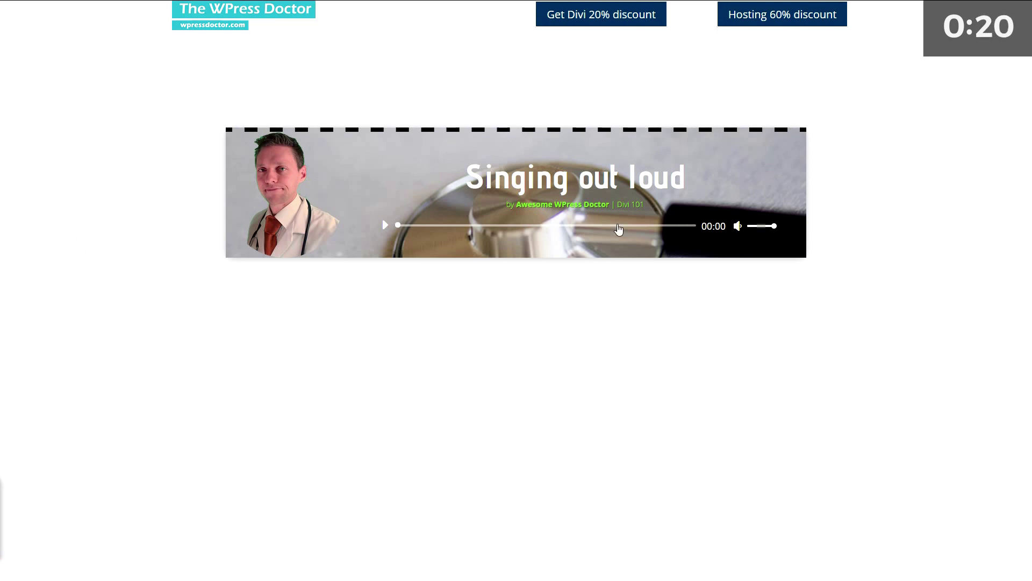
{"action": "left_click", "coordinate": [385, 224]}
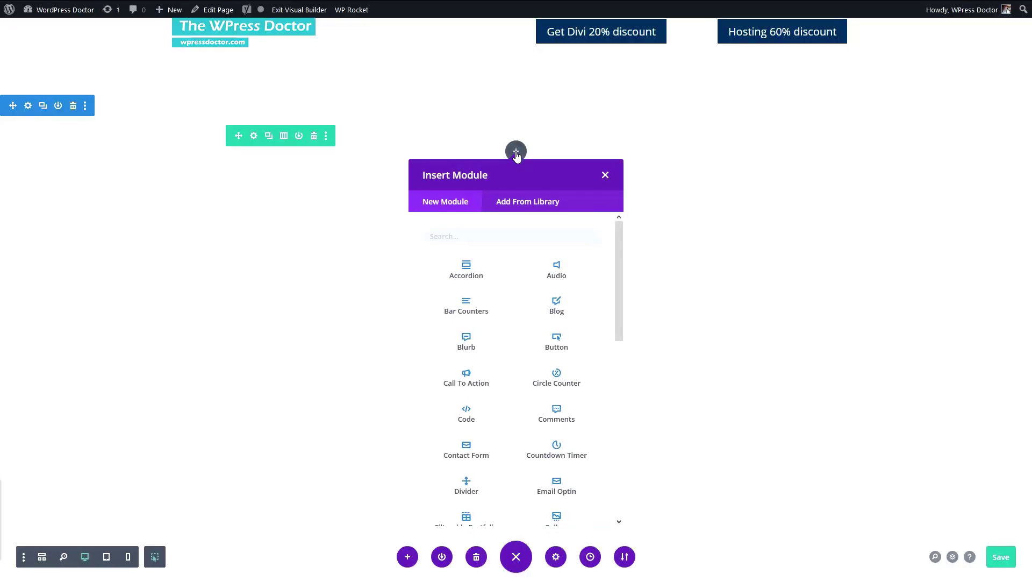
Step: Insert a Bar Counters module and add a second bar counter, keeping the default title and 50 percent
{"action": "left_click", "coordinate": [467, 315]}
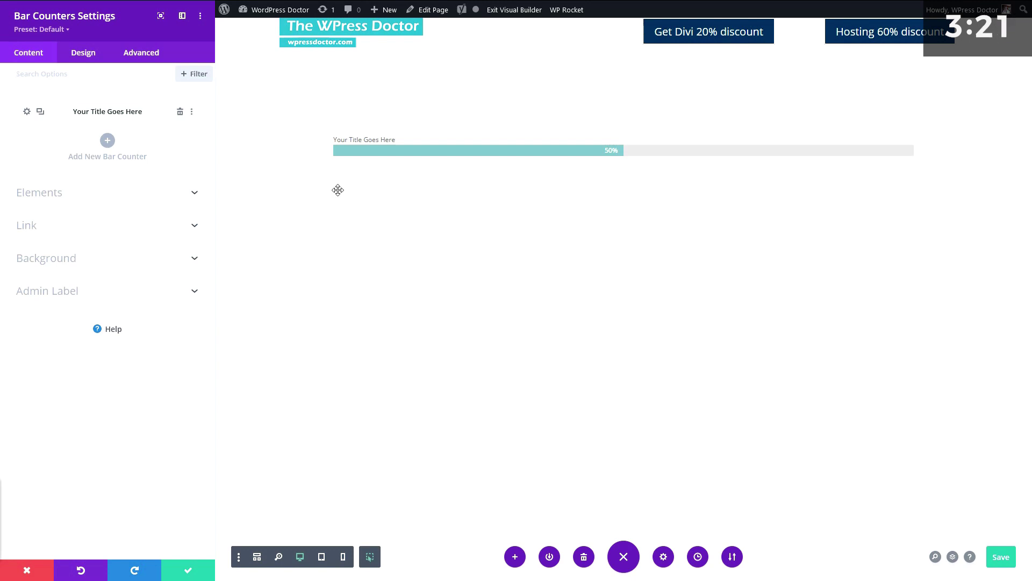
{"action": "left_click", "coordinate": [108, 141]}
{"action": "left_click", "coordinate": [27, 112]}
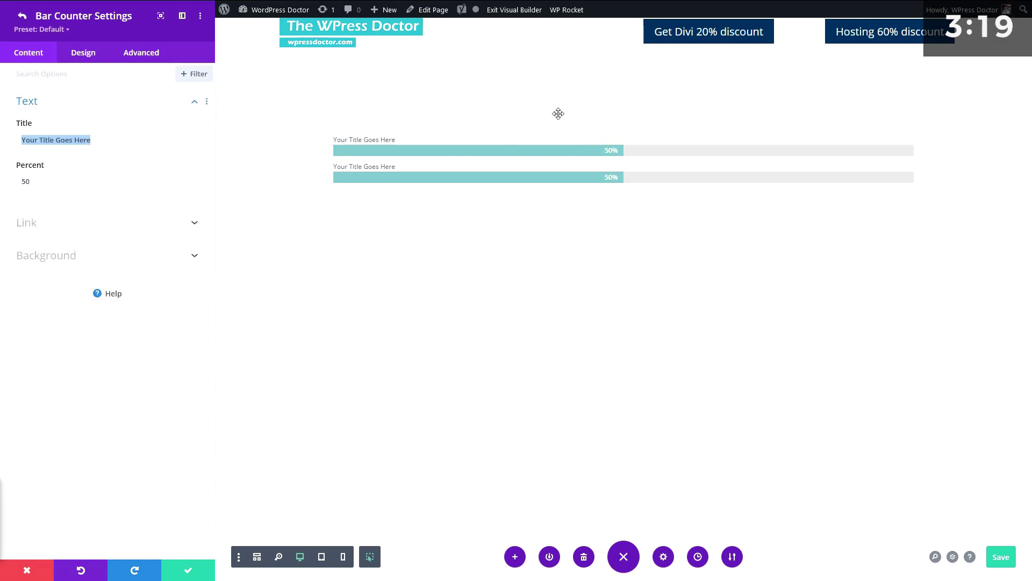
{"action": "left_click", "coordinate": [211, 290]}
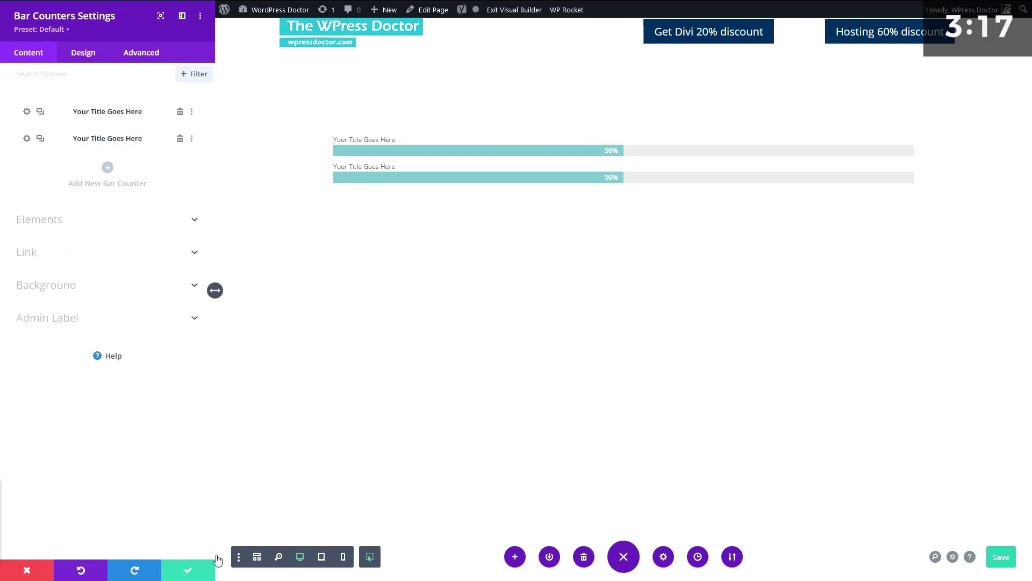
{"action": "left_click", "coordinate": [173, 566]}
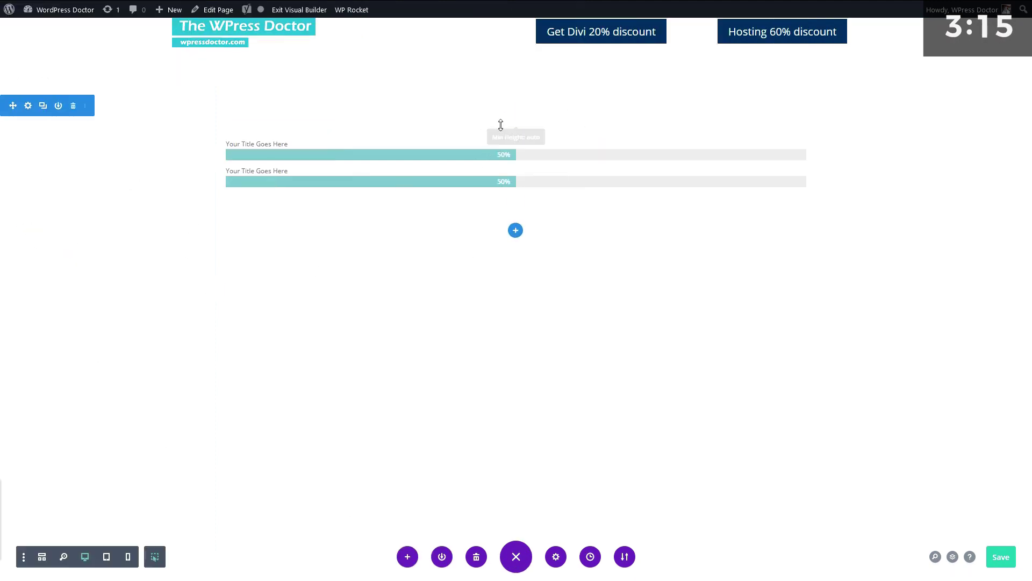
Step: Add a text module below the bar counters with the body text "My learning curve:"
{"action": "left_click", "coordinate": [514, 200]}
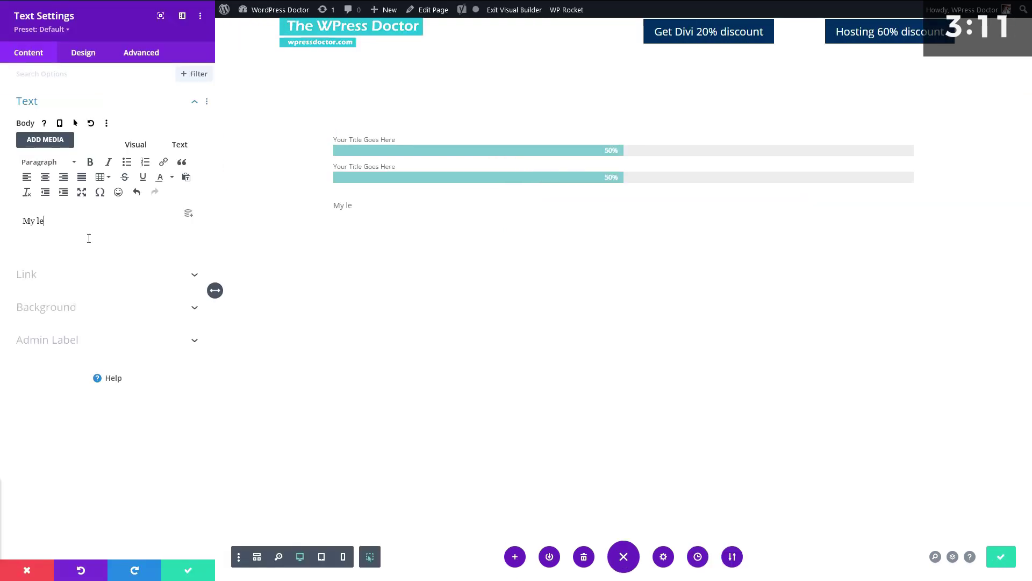
{"action": "type", "text": "My learning curve:"}
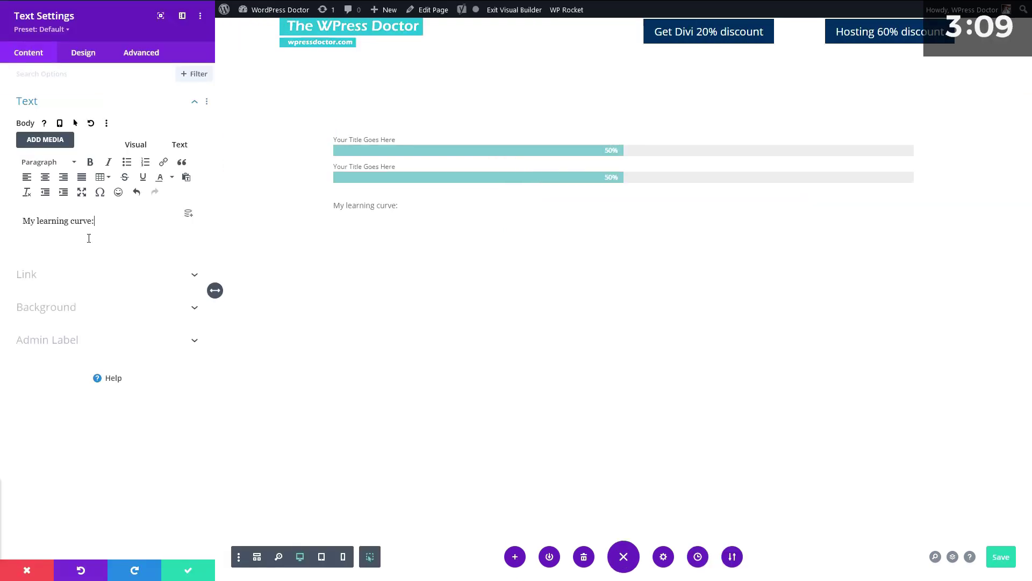
{"action": "key", "text": "ctrl+Return"}
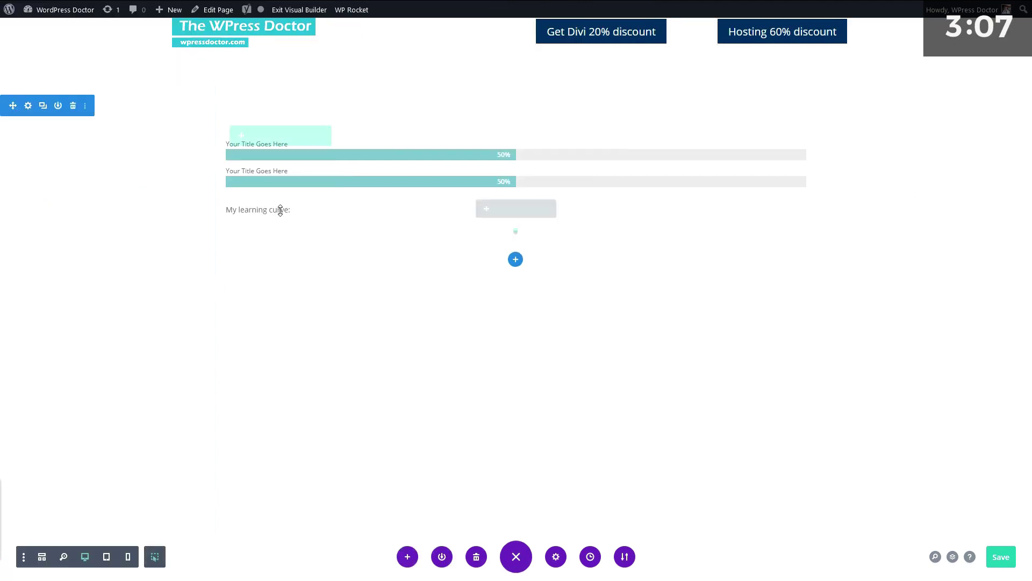
Step: Move the text module above the bar counters and format "My learning curve:" as Heading 1
{"action": "left_click", "coordinate": [484, 211]}
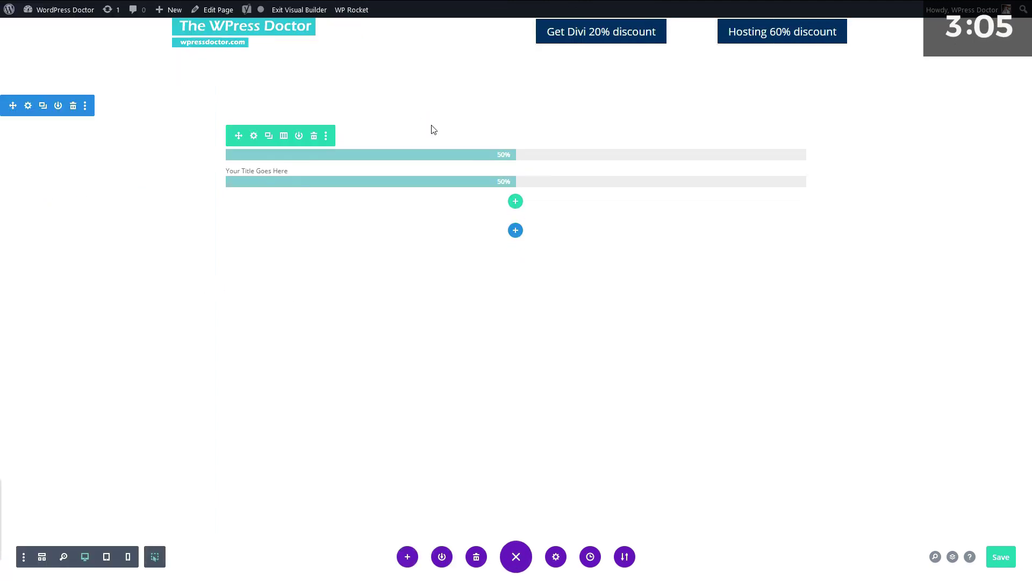
{"action": "key", "text": "ctrl+z"}
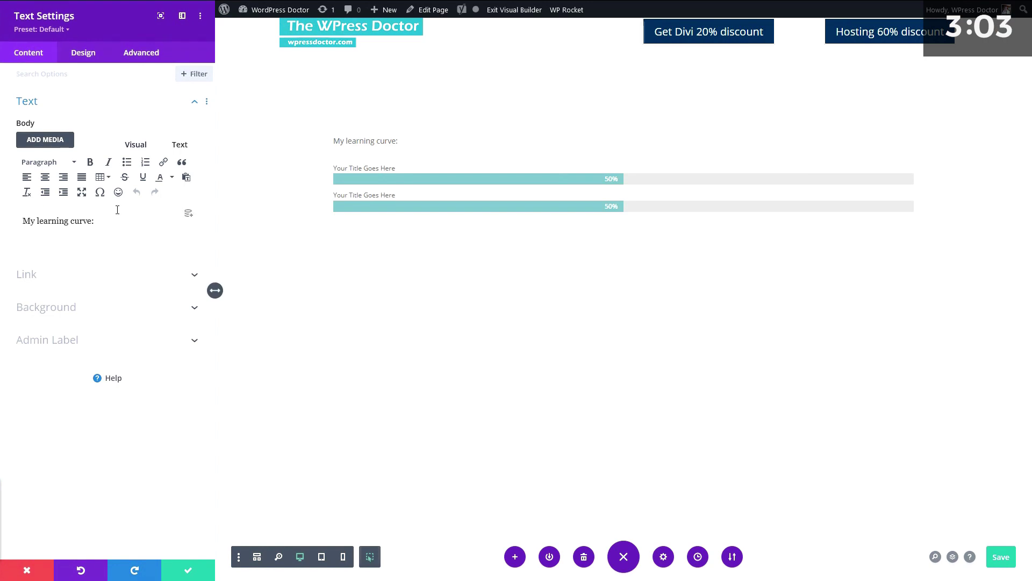
{"action": "key", "text": "ctrl+a"}
{"action": "key", "text": "alt+shift+1"}
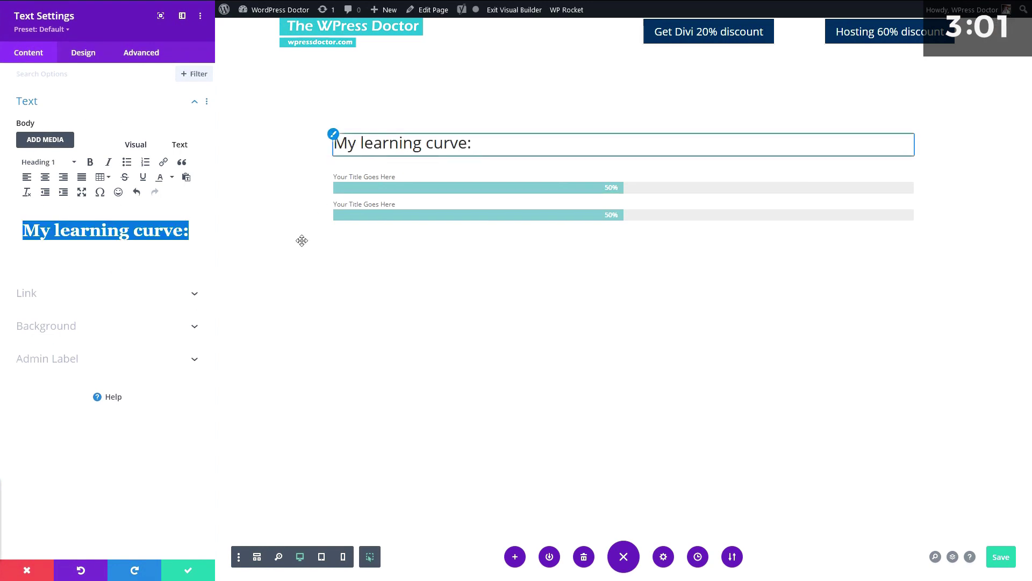
{"action": "key", "text": "Escape"}
Step: Give the first bar counter the title "WordPress general:" and set its percent to 40
{"action": "left_click", "coordinate": [496, 178]}
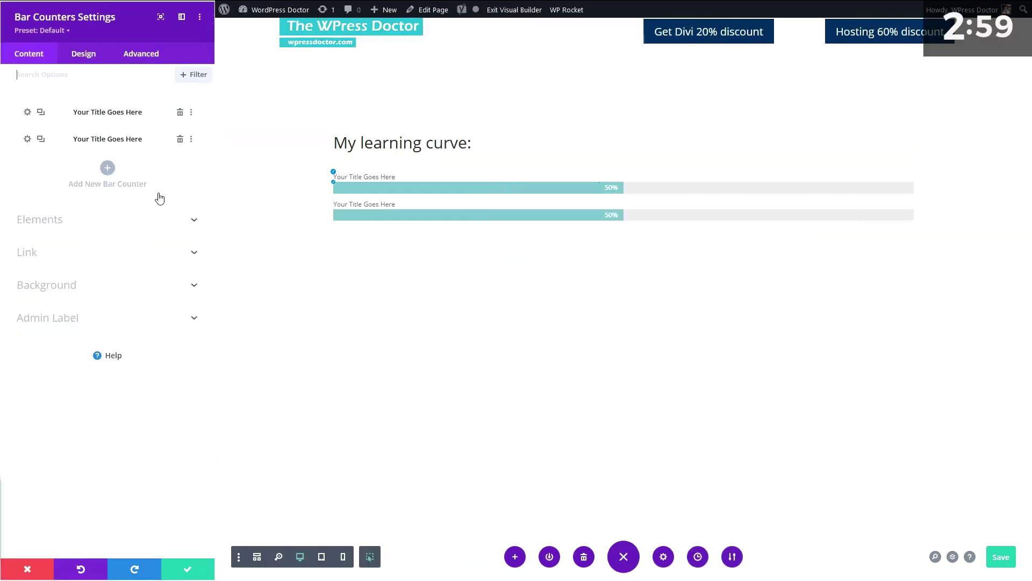
{"action": "left_click", "coordinate": [28, 112]}
{"action": "left_click", "coordinate": [89, 143]}
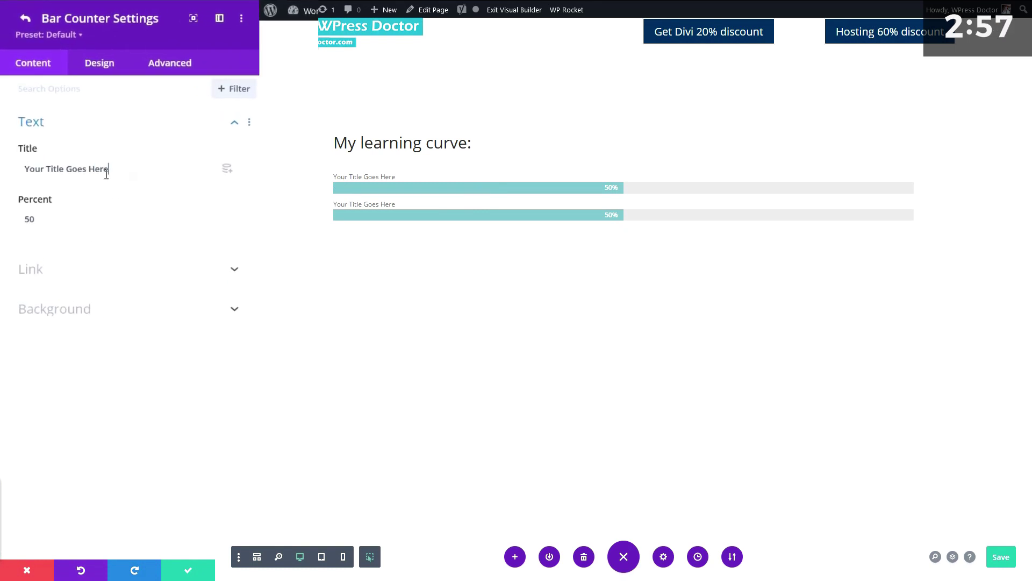
{"action": "key", "text": "ctrl+a"}
{"action": "type", "text": "Word"}
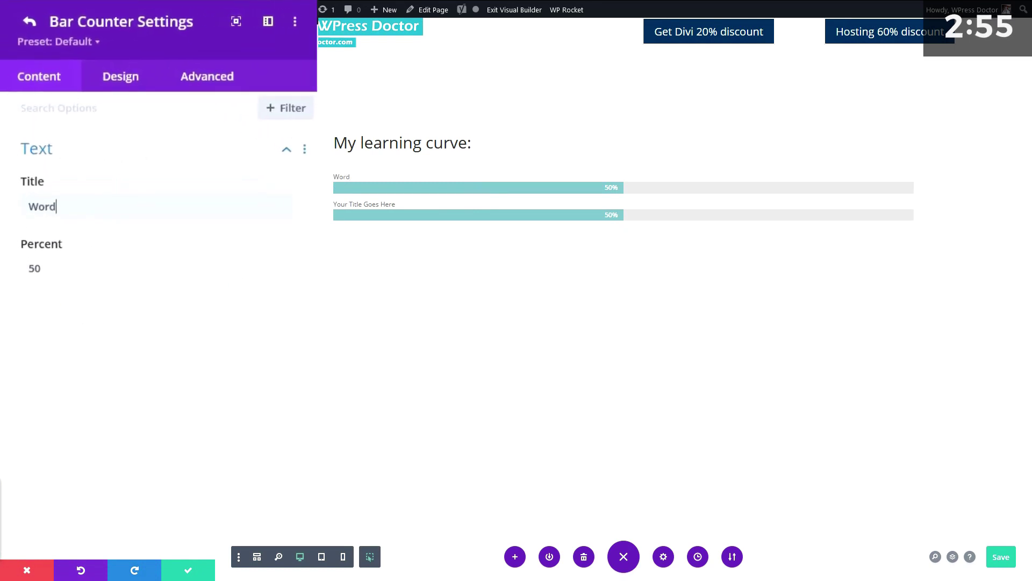
{"action": "type", "text": "Press general:"}
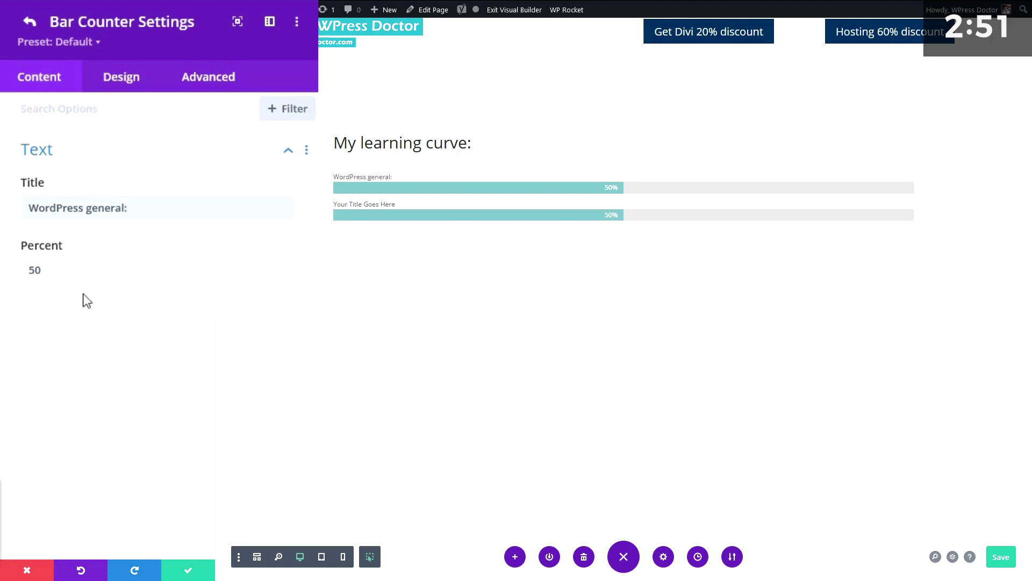
{"action": "left_click_drag", "start_coordinate": [60, 275], "coordinate": [14, 281]}
{"action": "type", "text": "40"}
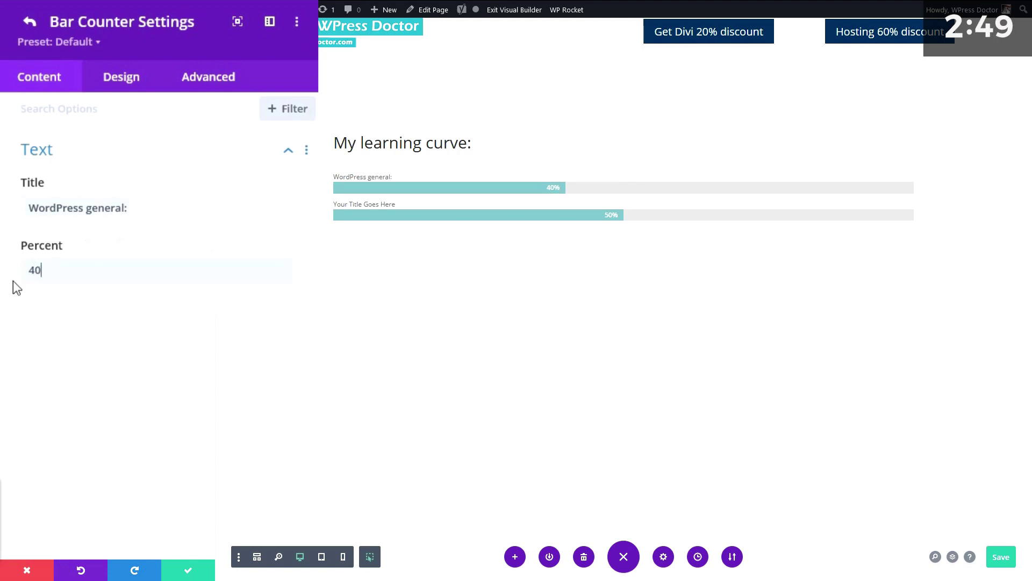
{"action": "left_click", "coordinate": [181, 572]}
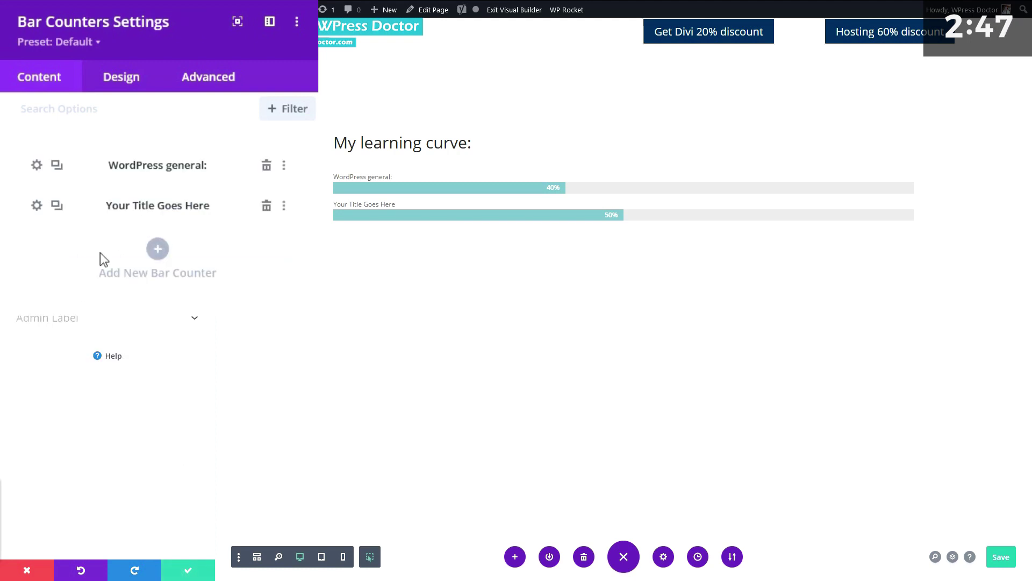
Step: Give the second bar counter the title "Divi modules" and set its percent to 5
{"action": "left_click", "coordinate": [37, 207]}
{"action": "left_click_drag", "start_coordinate": [134, 209], "coordinate": [3, 226]}
{"action": "type", "text": "Divi modules"}
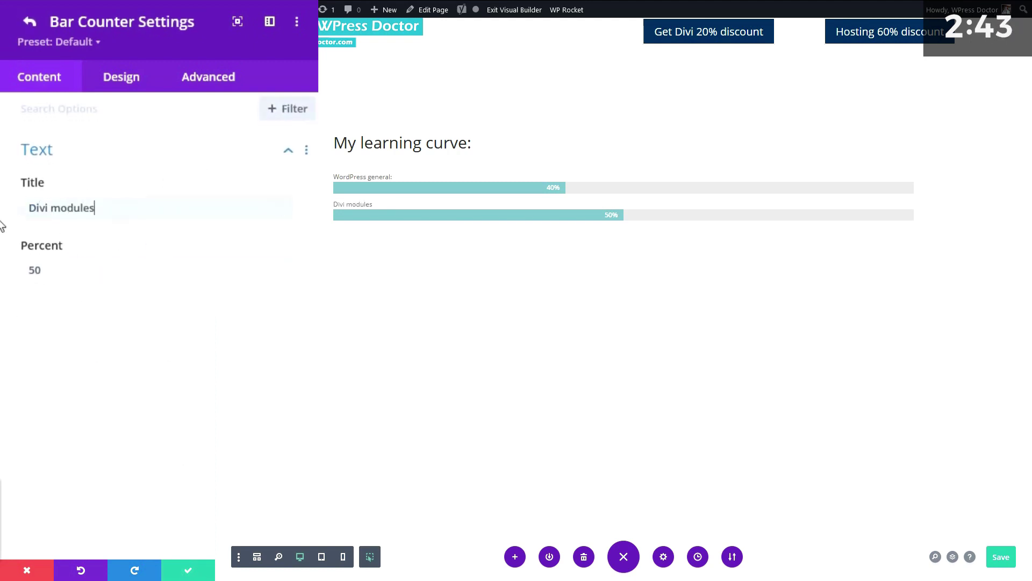
{"action": "left_click_drag", "start_coordinate": [75, 277], "coordinate": [12, 276]}
{"action": "type", "text": "5"}
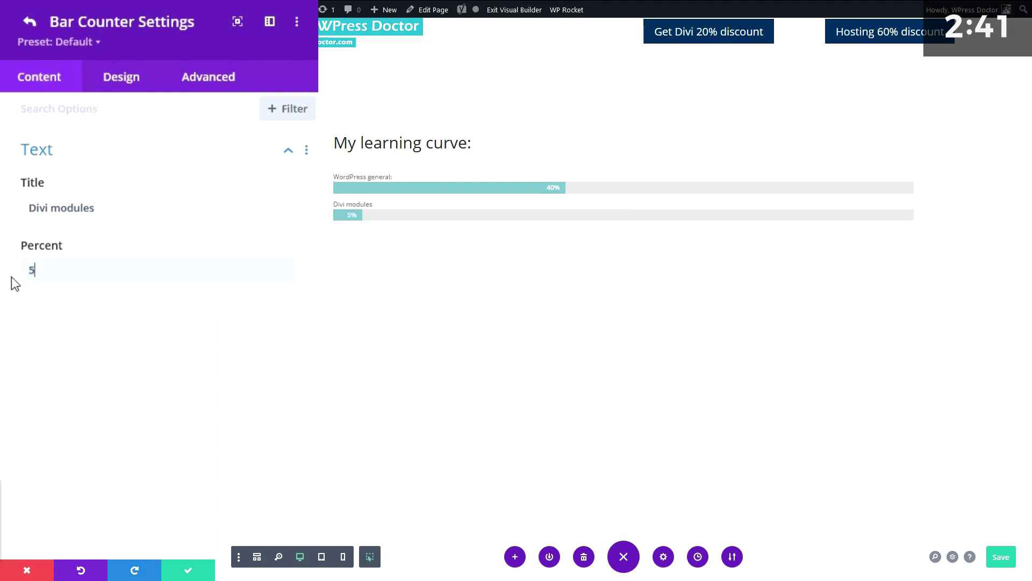
{"action": "left_click", "coordinate": [195, 575]}
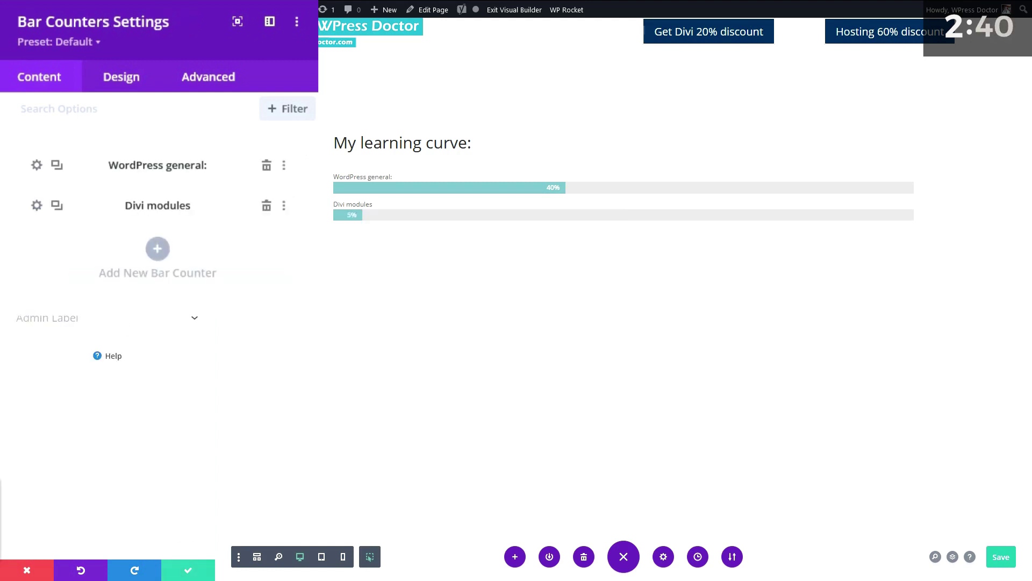
Step: Duplicate the Divi modules counter, title the copy "Designing websites" and set its percent to 25
{"action": "left_click", "coordinate": [56, 207]}
{"action": "left_click", "coordinate": [37, 245]}
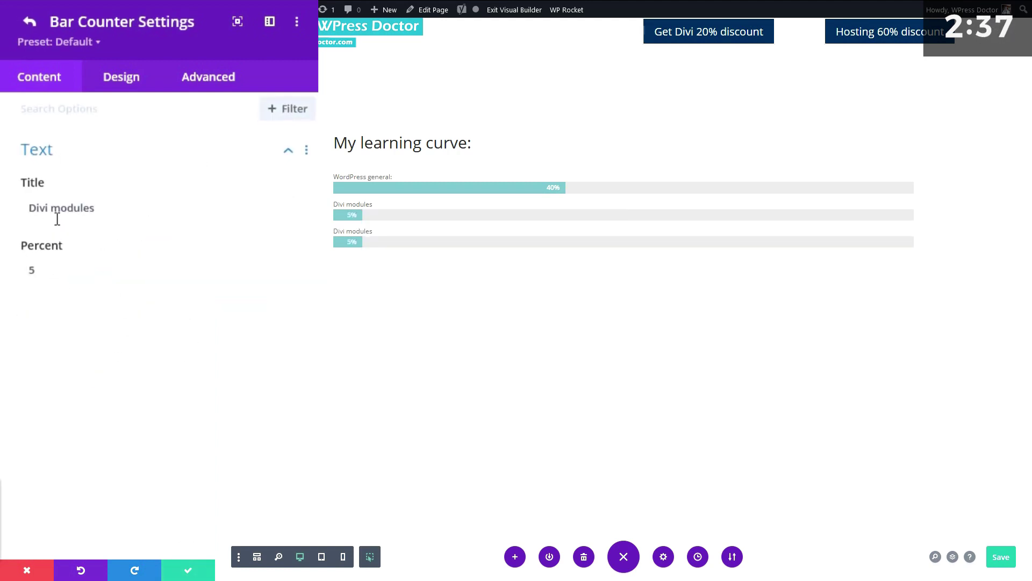
{"action": "left_click_drag", "start_coordinate": [95, 208], "coordinate": [7, 218]}
{"action": "type", "text": "Designing"}
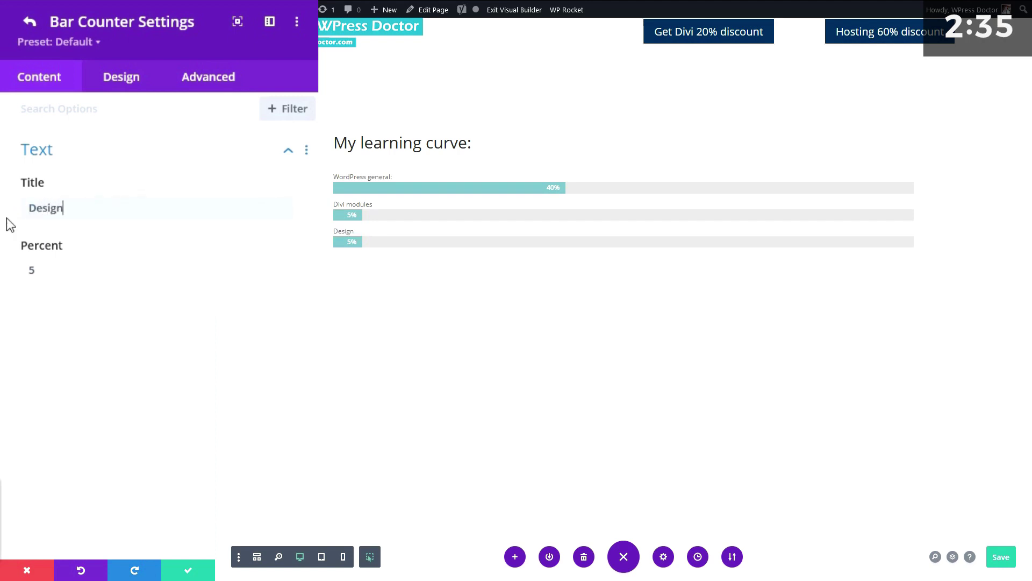
{"action": "key", "text": "BackSpace"}
{"action": "key", "text": "BackSpace"}
{"action": "key", "text": "BackSpace"}
{"action": "type", "text": "ing websites"}
{"action": "left_click_drag", "start_coordinate": [35, 273], "coordinate": [5, 271]}
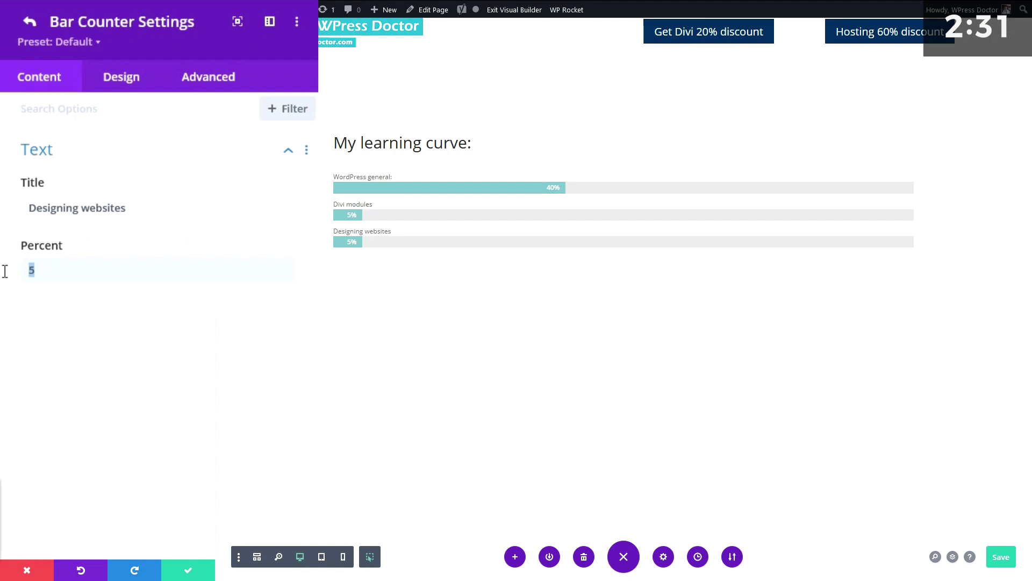
{"action": "type", "text": "25"}
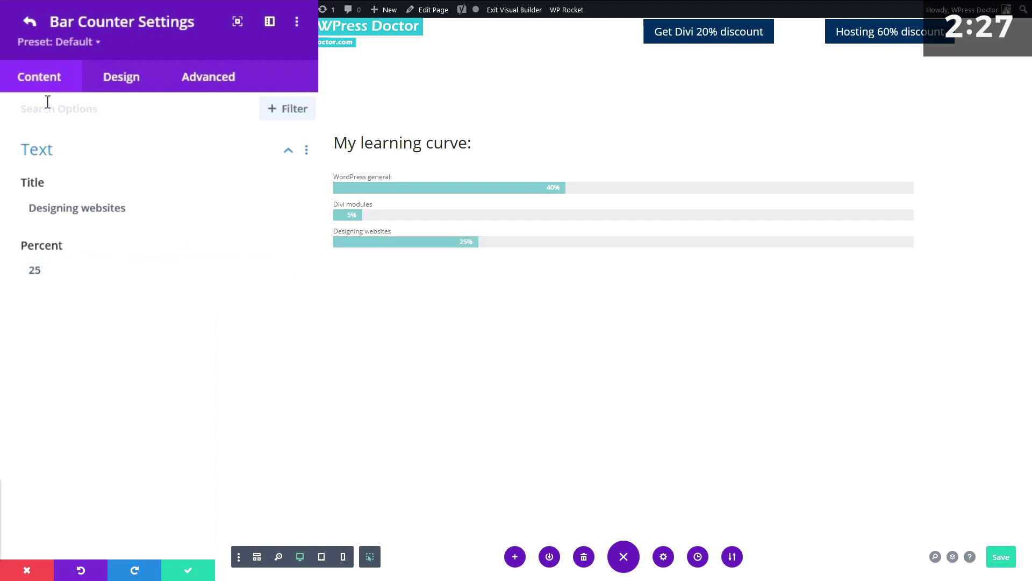
{"action": "left_click", "coordinate": [181, 576]}
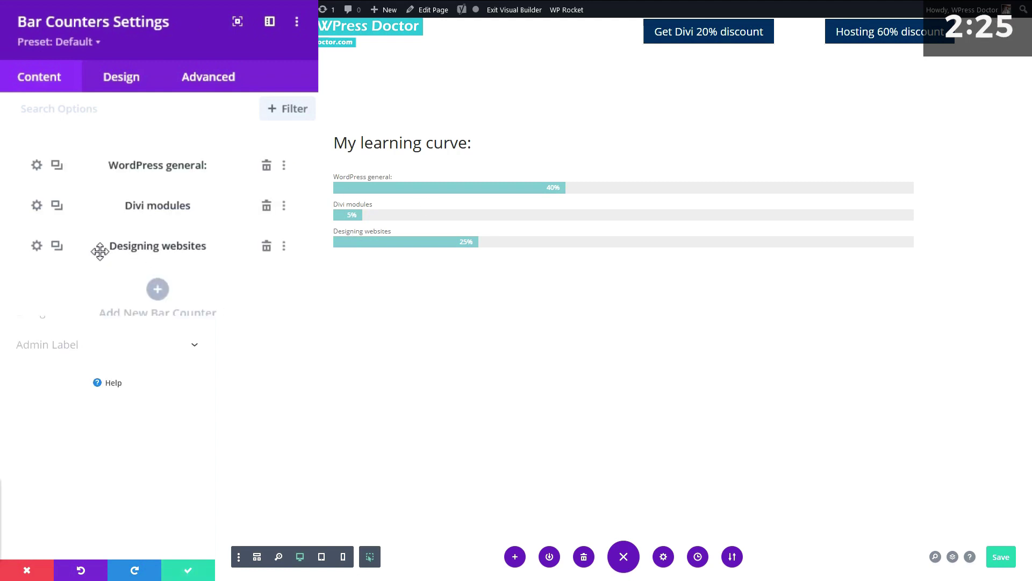
Step: Reorder the bar counters to Divi modules, Designing websites, WordPress general
{"action": "left_click_drag", "start_coordinate": [110, 243], "coordinate": [116, 201]}
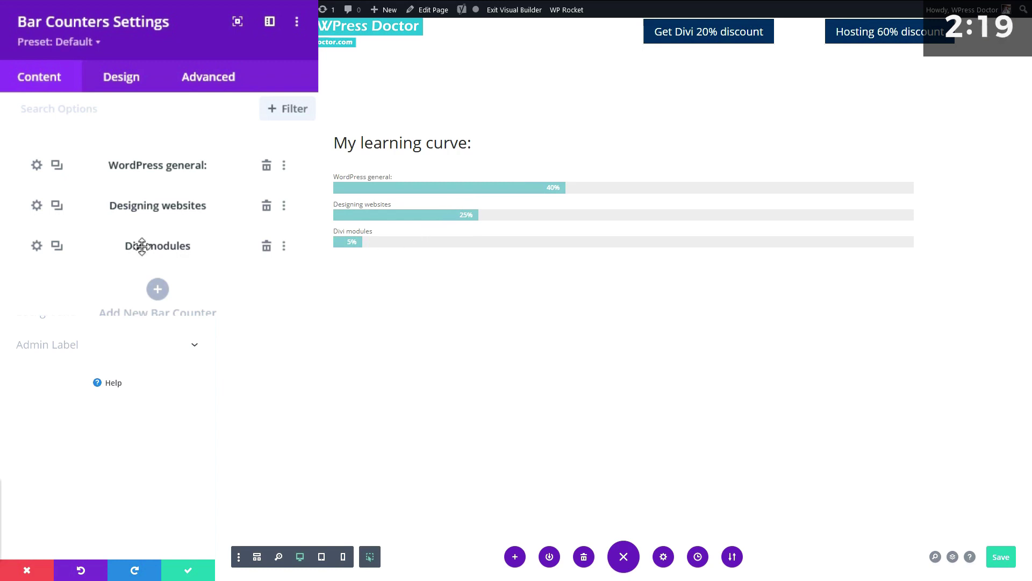
{"action": "left_click_drag", "start_coordinate": [140, 245], "coordinate": [141, 156]}
{"action": "left_click_drag", "start_coordinate": [141, 242], "coordinate": [143, 205]}
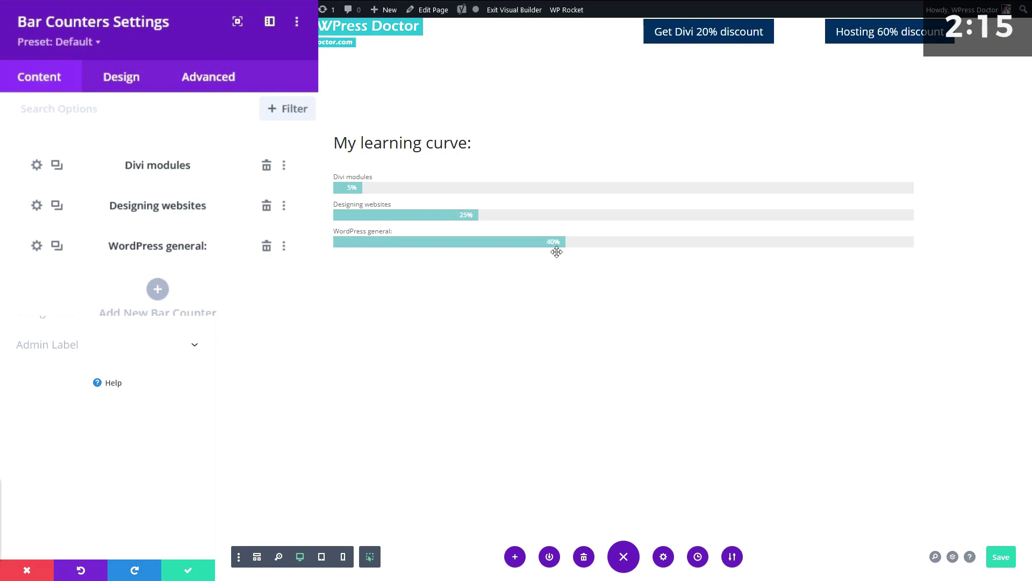
Step: Turn off the Show Percentage option for the bar counters
{"action": "scroll", "coordinate": [95, 373], "scroll_direction": "down", "scroll_amount": 2}
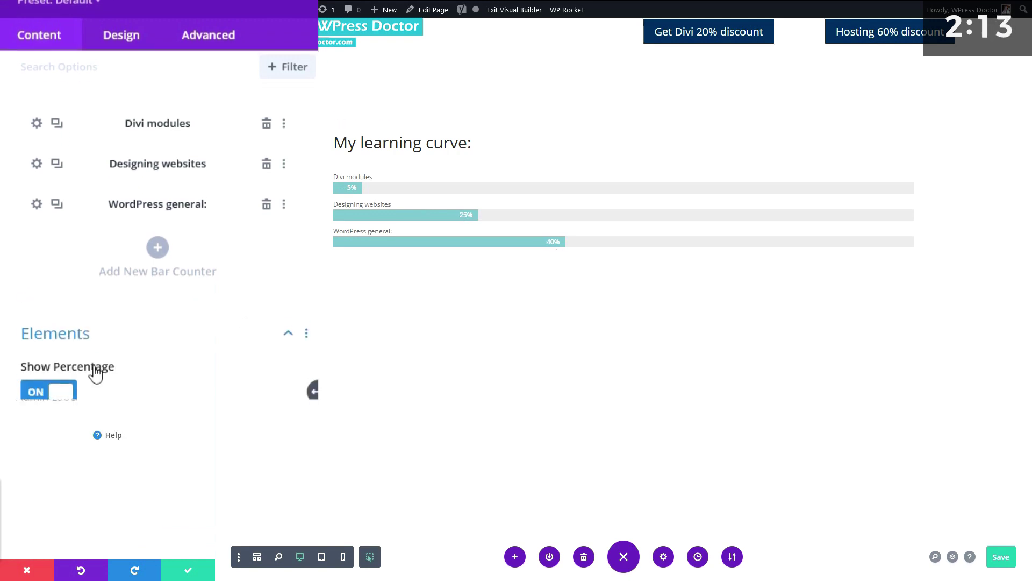
{"action": "left_click", "coordinate": [59, 323]}
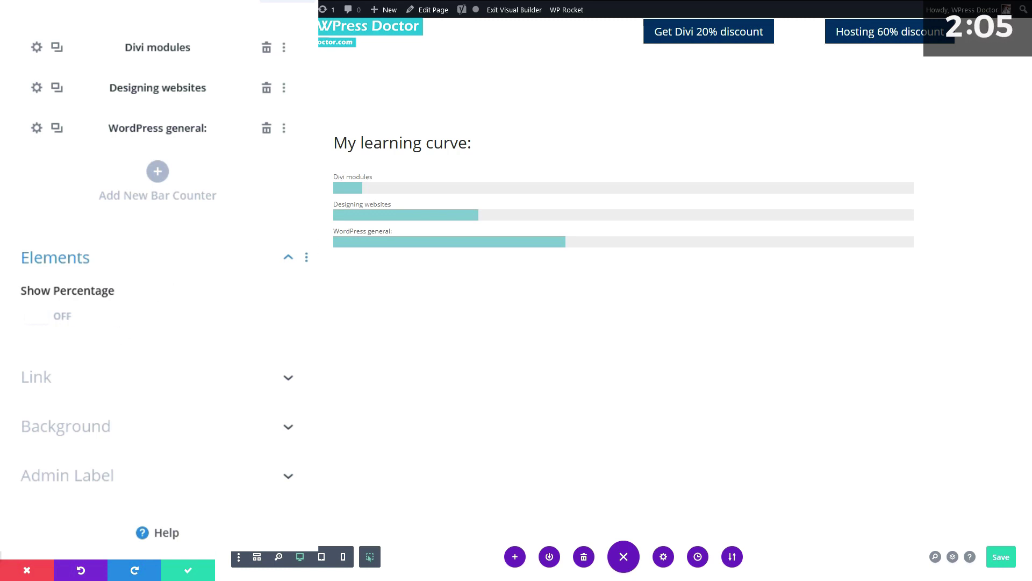
{"action": "left_click", "coordinate": [218, 257]}
{"action": "scroll", "coordinate": [215, 118], "scroll_direction": "up", "scroll_amount": 3}
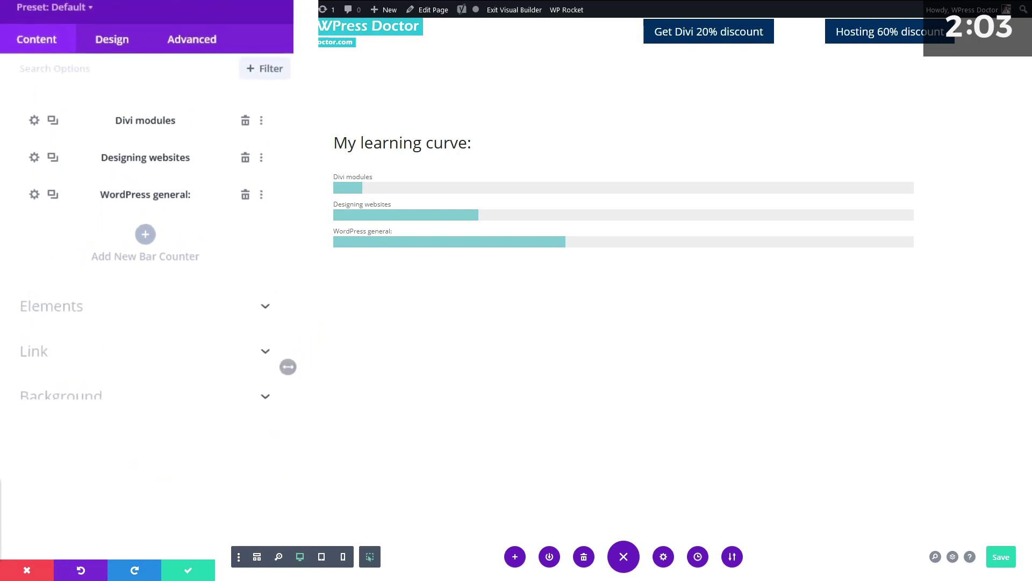
Step: Set the counter titles to the Poppins font at 17px and color the bars dark red
{"action": "left_click", "coordinate": [333, 171]}
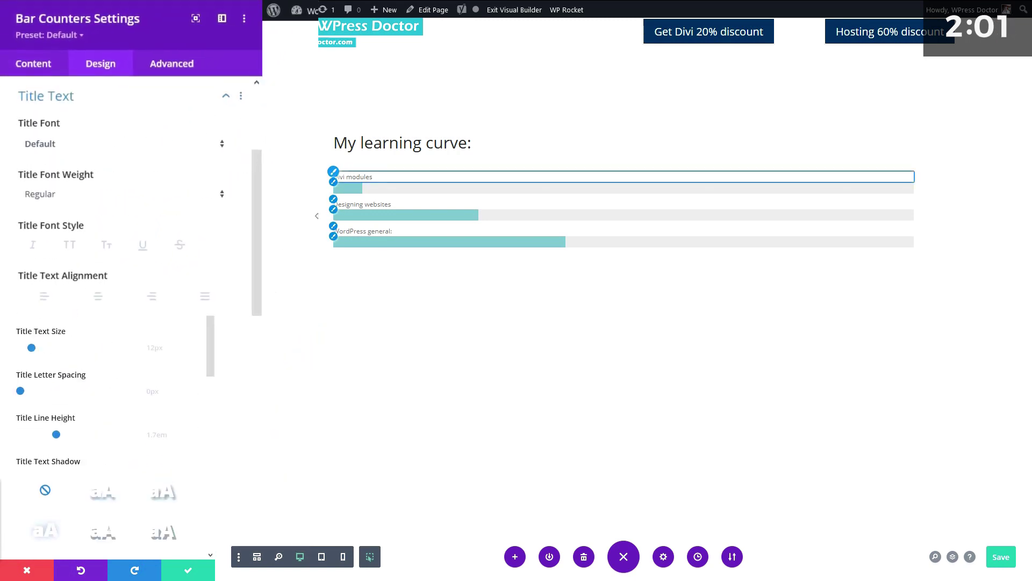
{"action": "left_click", "coordinate": [104, 138]}
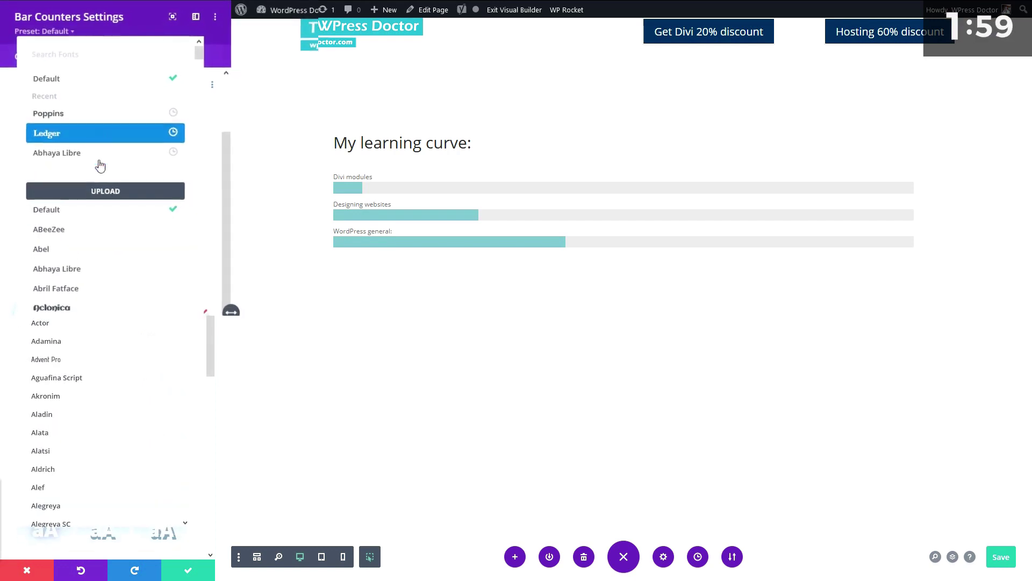
{"action": "left_click", "coordinate": [65, 112]}
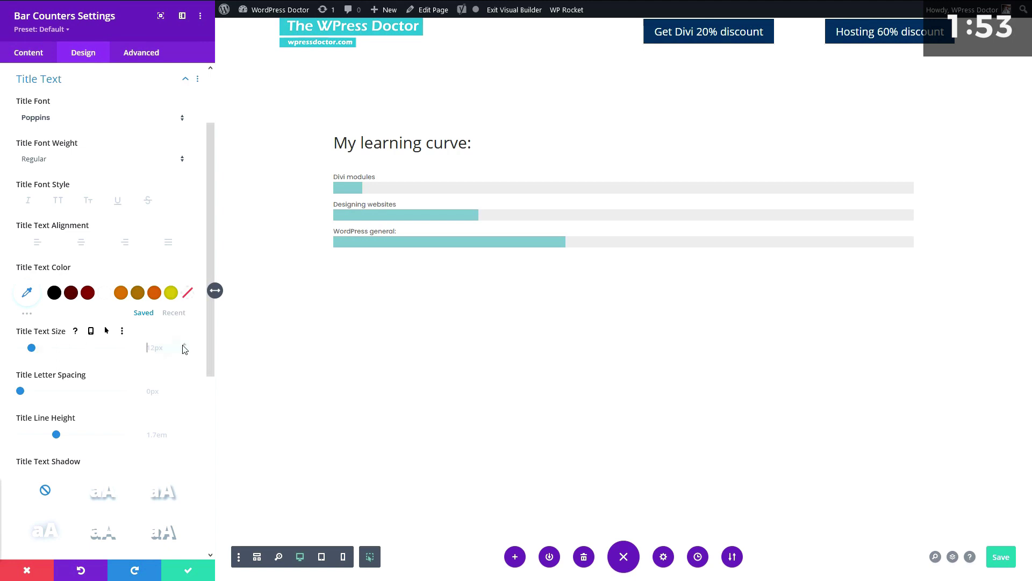
{"action": "type", "text": "17"}
{"action": "scroll", "coordinate": [104, 231], "scroll_direction": "down", "scroll_amount": 5}
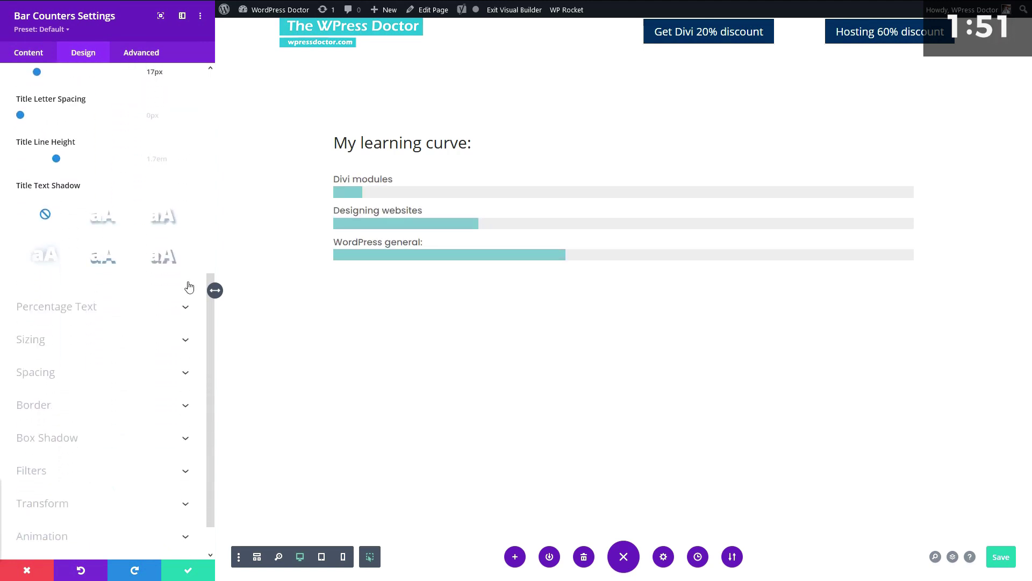
{"action": "left_click", "coordinate": [333, 188]}
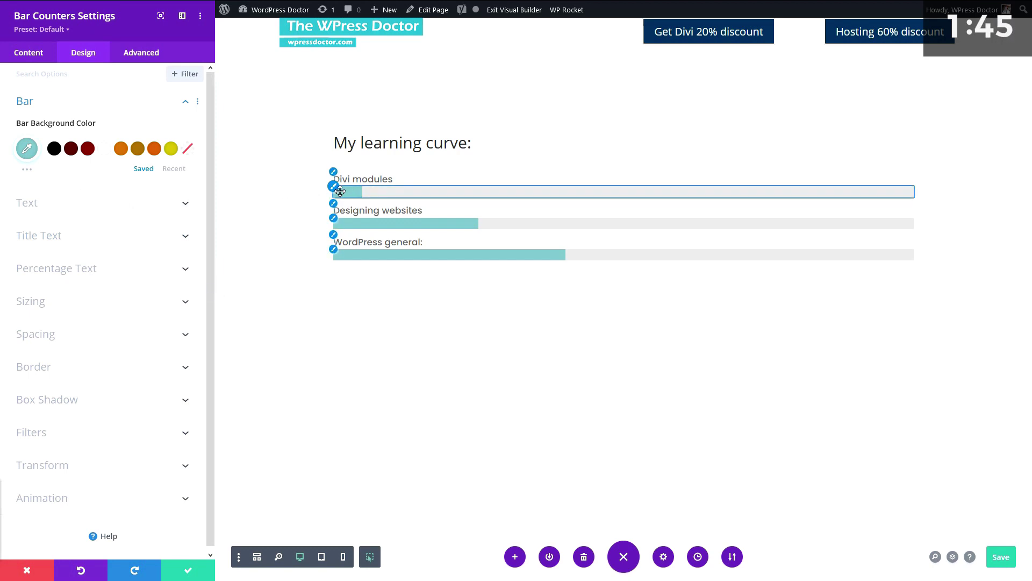
{"action": "left_click", "coordinate": [88, 153]}
Step: Try a narrower width for the bar counters module and bring it back to 100%
{"action": "left_click", "coordinate": [192, 235]}
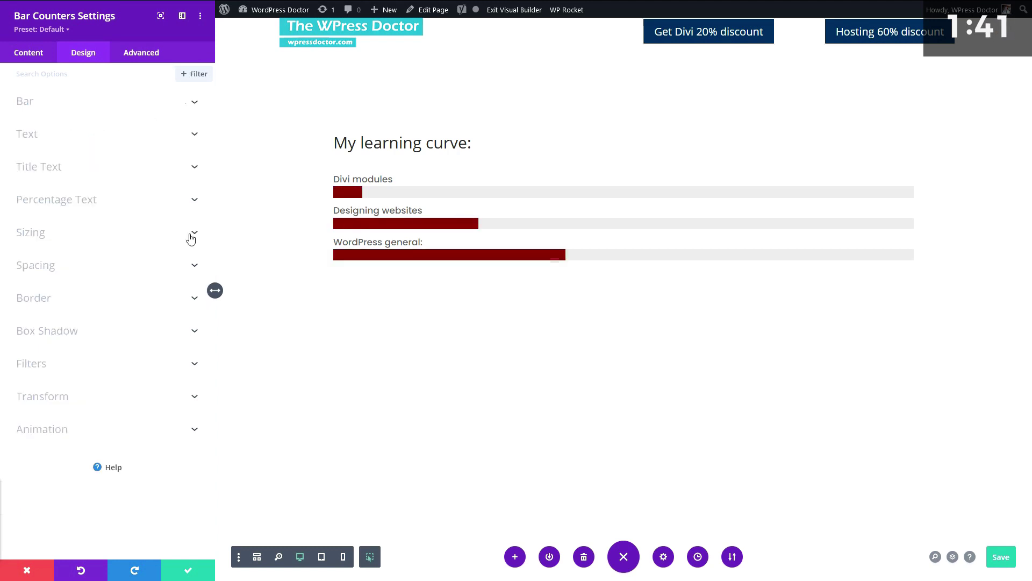
{"action": "left_click_drag", "start_coordinate": [124, 122], "coordinate": [73, 123]}
{"action": "left_click_drag", "start_coordinate": [72, 118], "coordinate": [135, 122]}
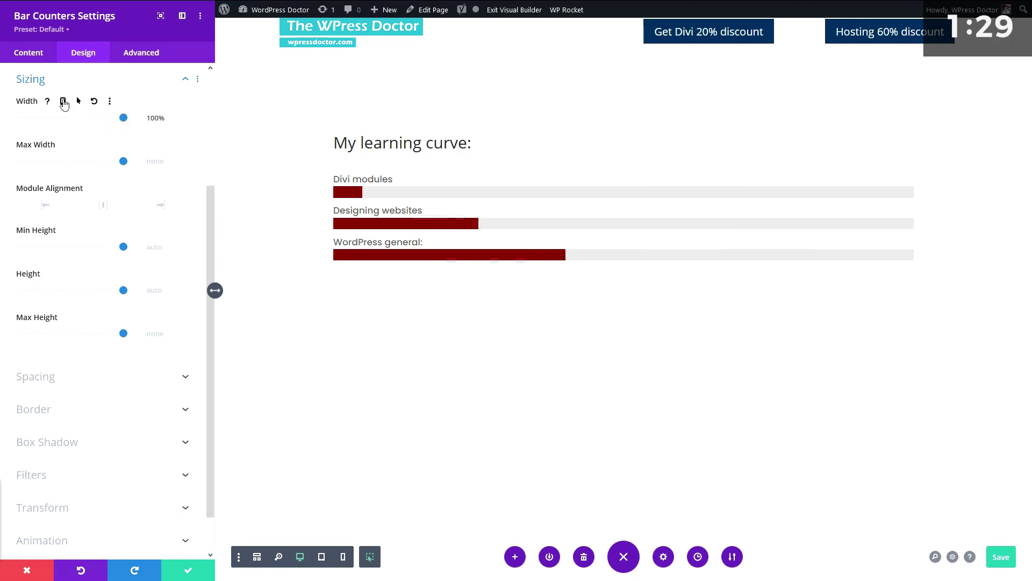
Step: Preview the bar counters in phone view through the responsive width setting and return to desktop view
{"action": "left_click", "coordinate": [63, 101]}
{"action": "left_click", "coordinate": [161, 123]}
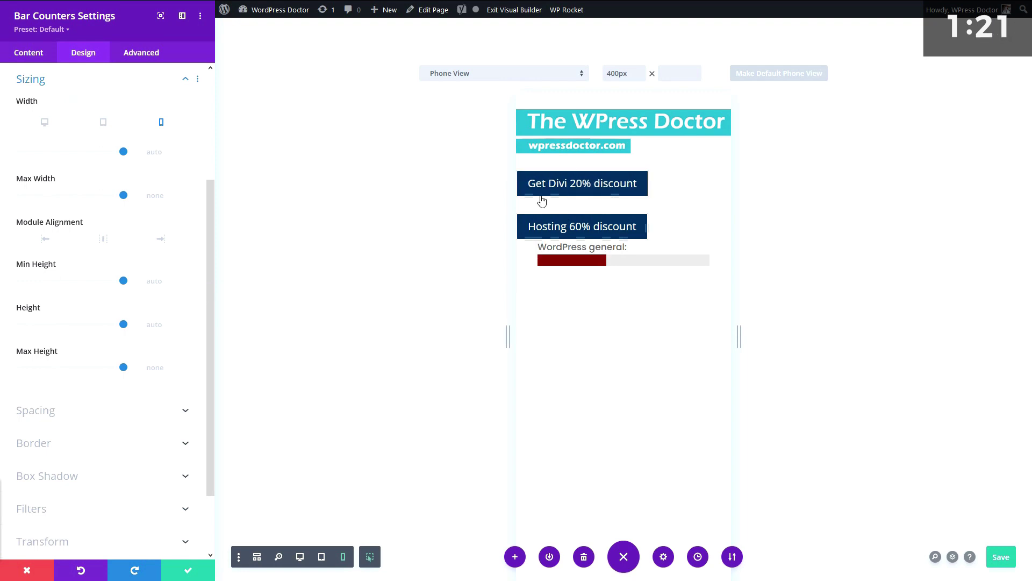
{"action": "left_click", "coordinate": [299, 563]}
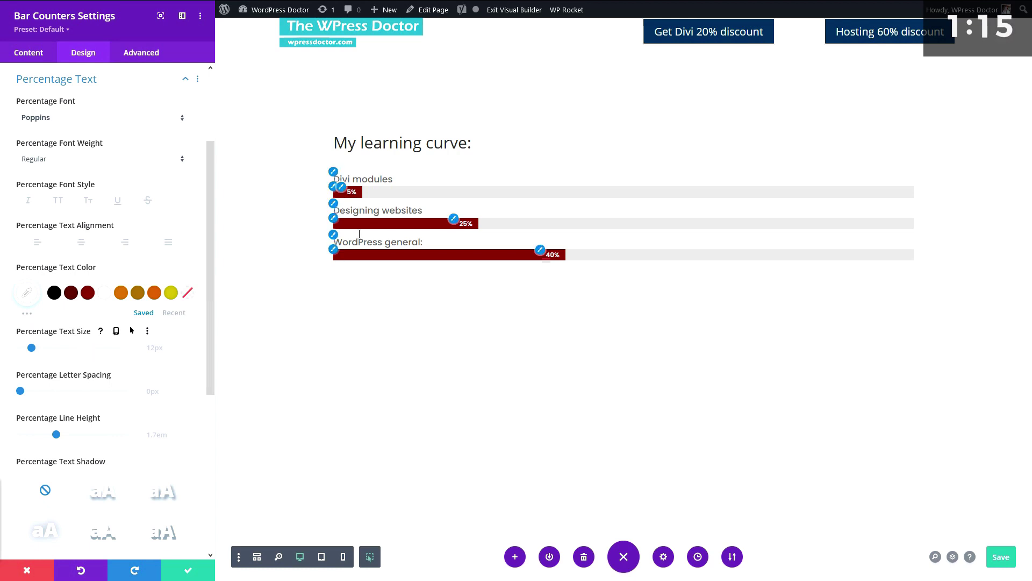
Step: Set the bar counters' top and bottom padding to 6px each and save the module settings
{"action": "left_click", "coordinate": [134, 54]}
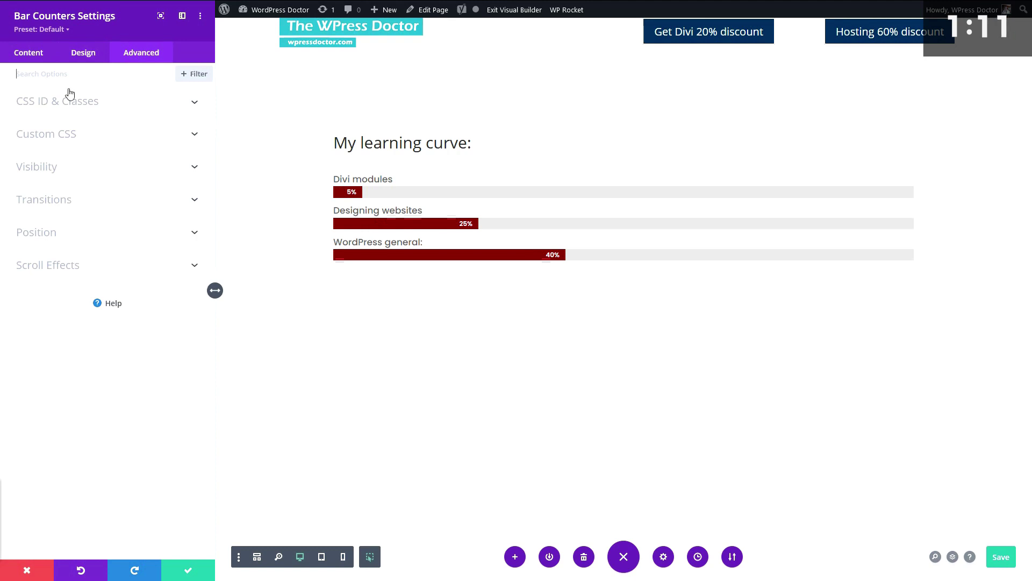
{"action": "left_click", "coordinate": [81, 54]}
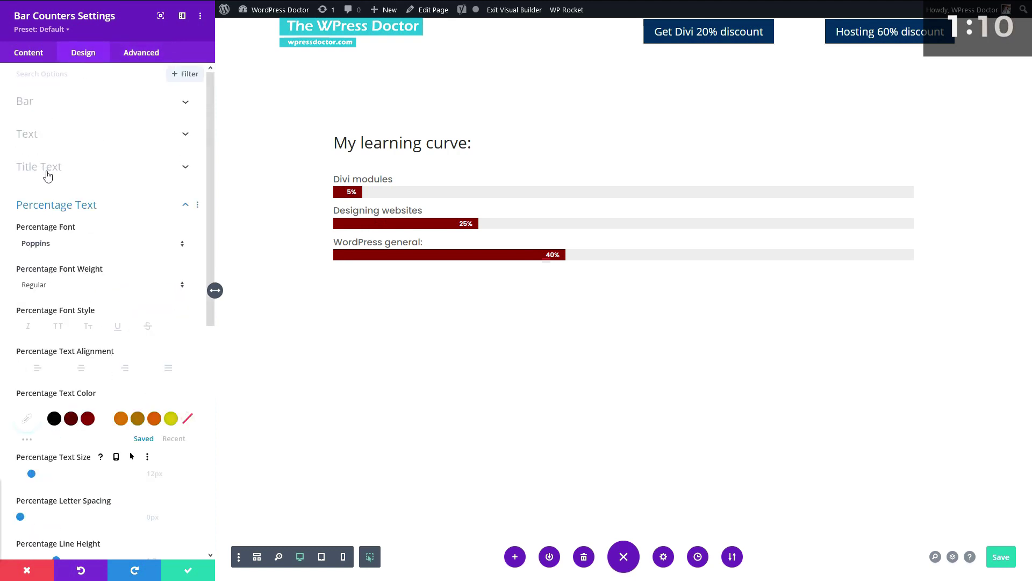
{"action": "left_click", "coordinate": [42, 205]}
{"action": "left_click", "coordinate": [48, 266]}
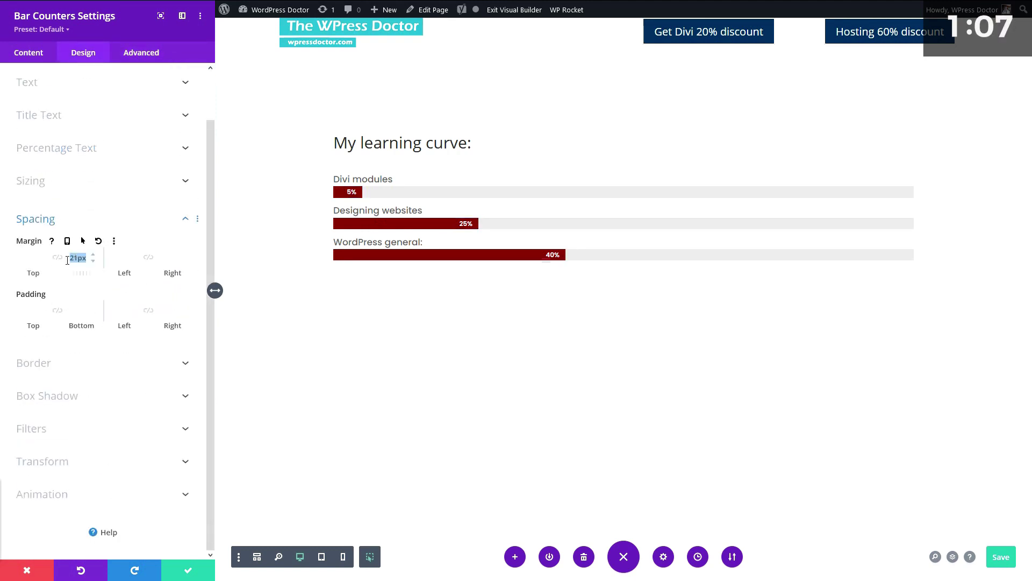
{"action": "left_click", "coordinate": [39, 309]}
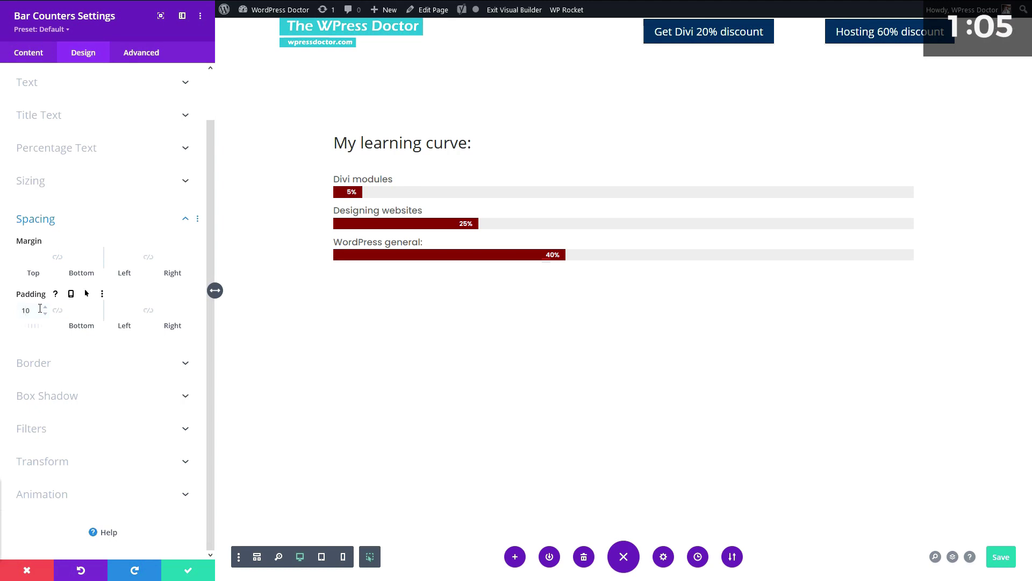
{"action": "type", "text": "10"}
{"action": "key", "text": "BackSpace"}
{"action": "key", "text": "BackSpace"}
{"action": "type", "text": "6"}
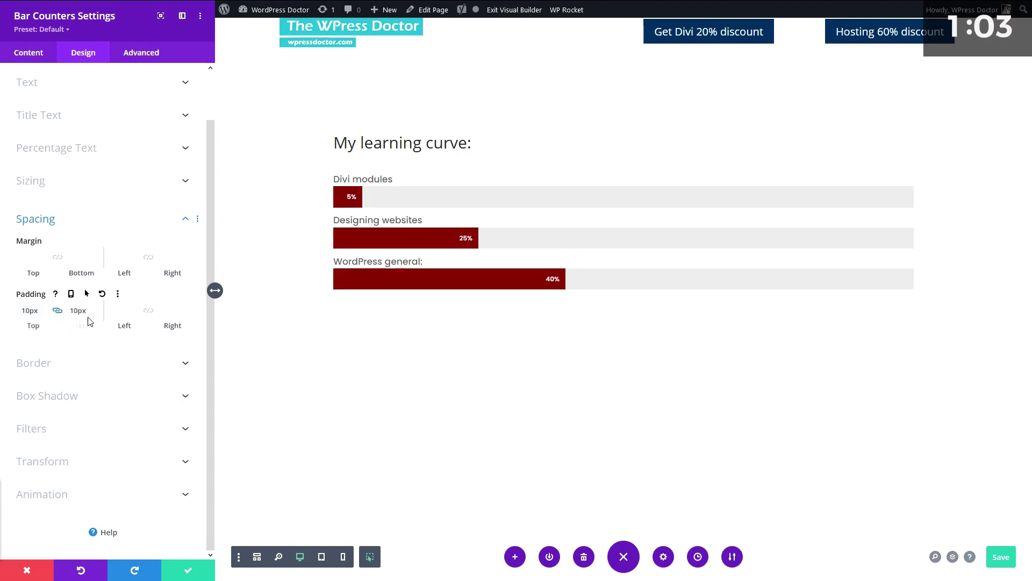
{"action": "left_click", "coordinate": [58, 311]}
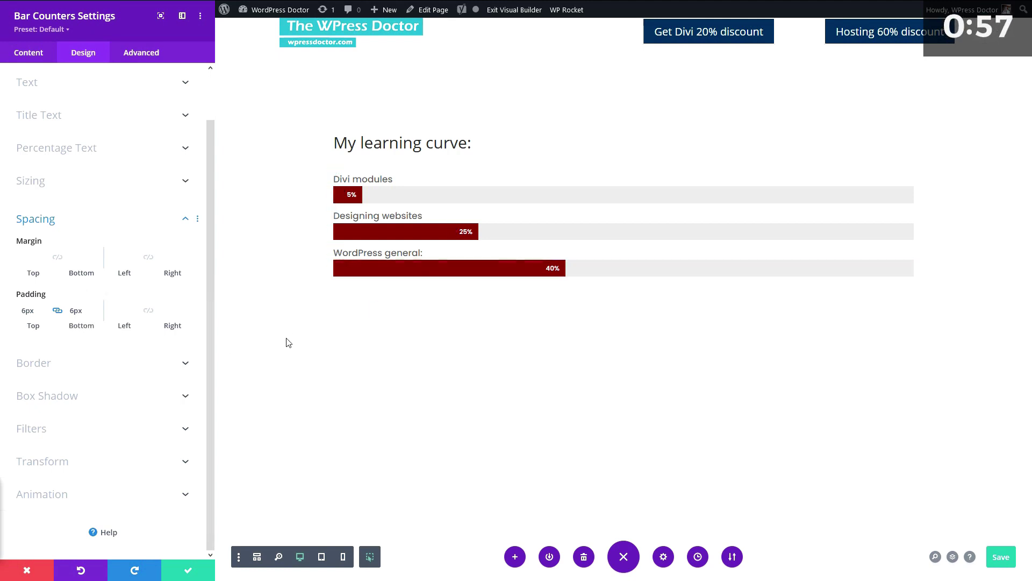
{"action": "left_click", "coordinate": [189, 571]}
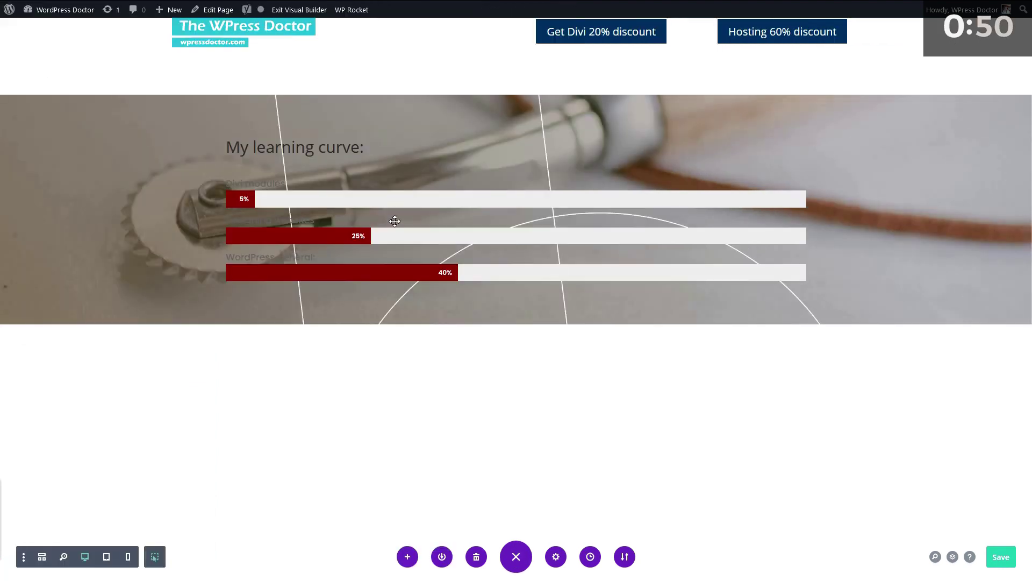
{"action": "left_click", "coordinate": [188, 570]}
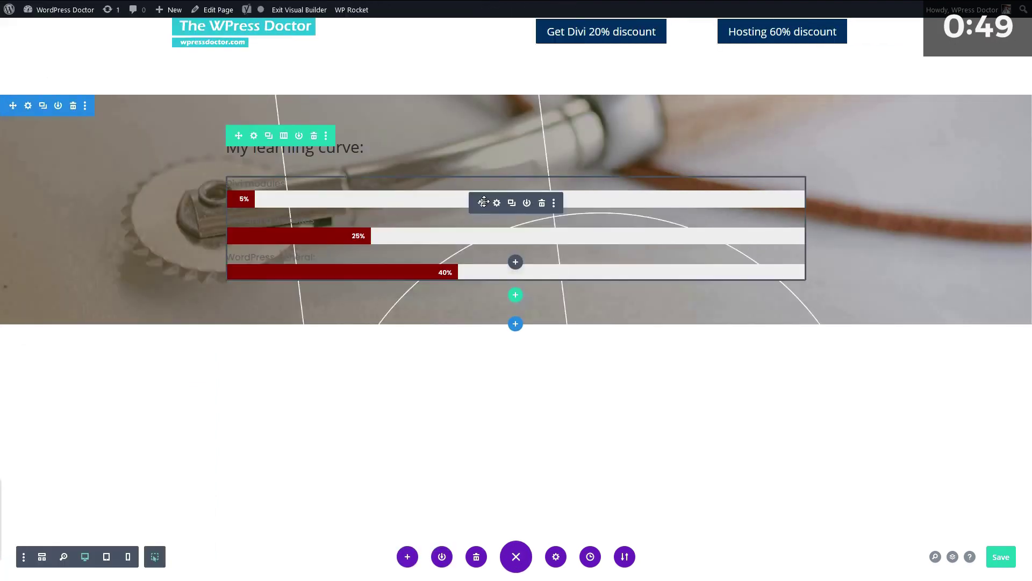
Step: Reopen the bar counters module's settings and open its background options
{"action": "left_click", "coordinate": [497, 204]}
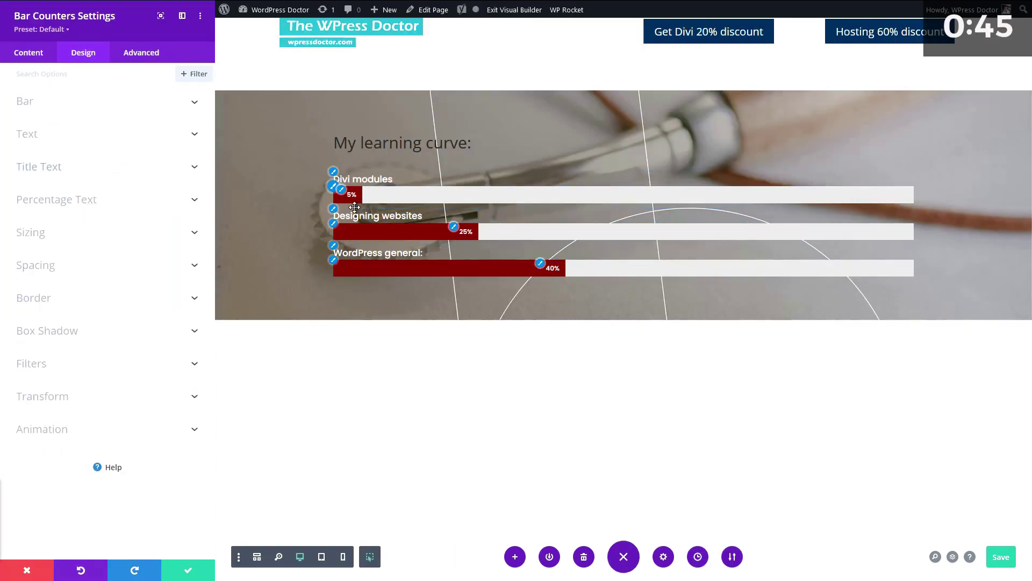
{"action": "left_click", "coordinate": [48, 102]}
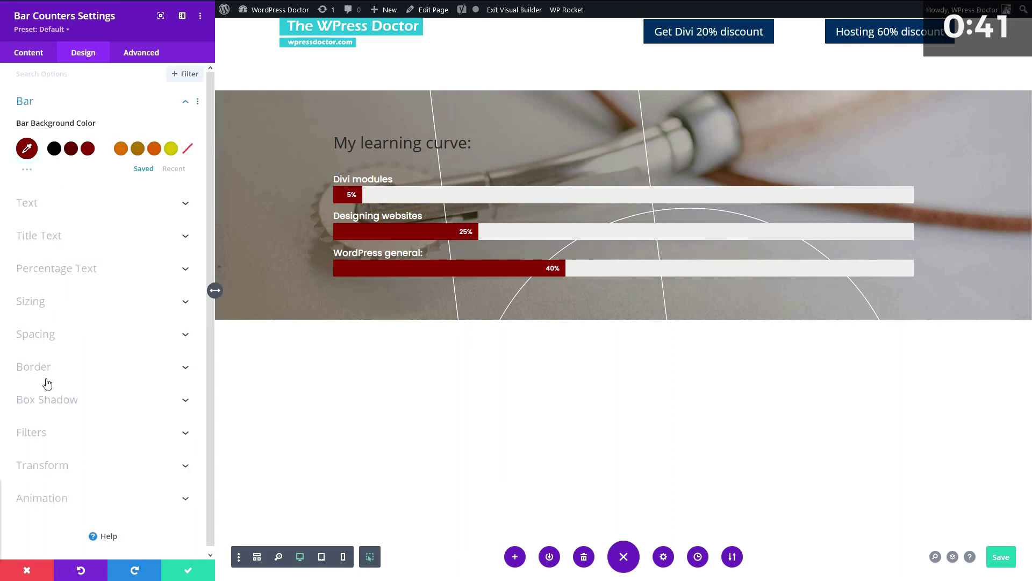
{"action": "left_click", "coordinate": [31, 54]}
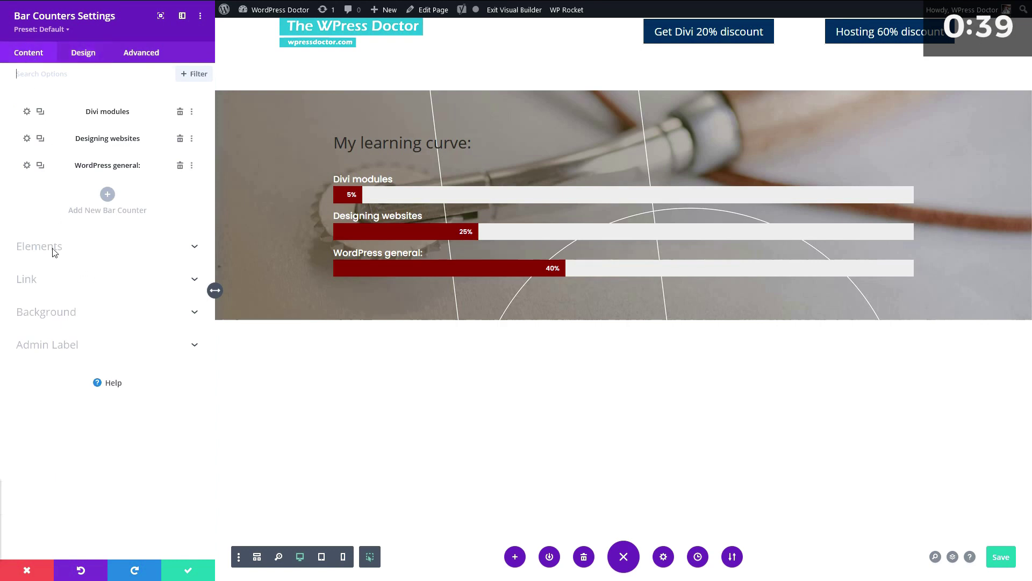
{"action": "left_click", "coordinate": [60, 322]}
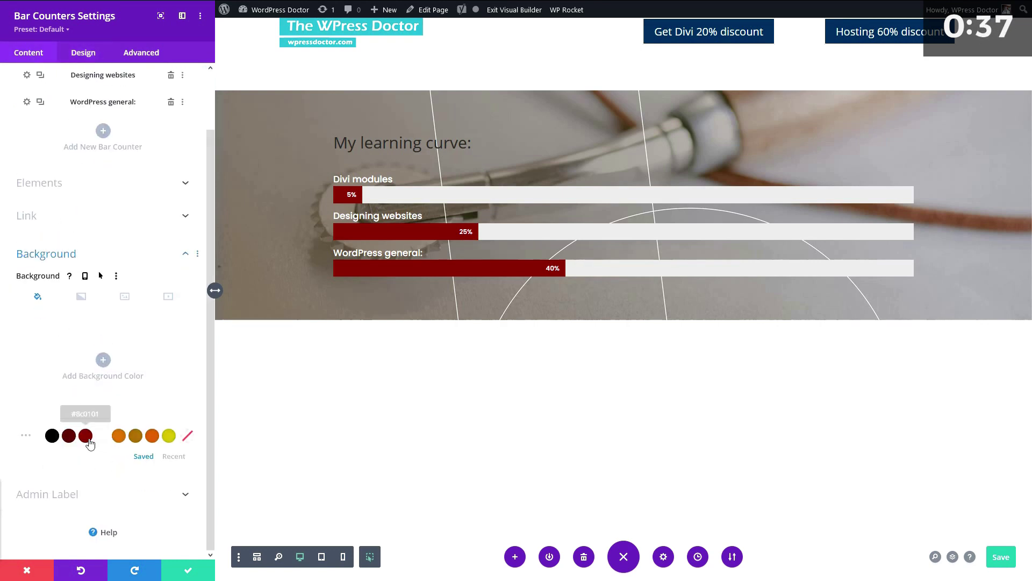
Step: Try dark red, black, orange and yellow background colors for the bars and reset the background color
{"action": "left_click", "coordinate": [86, 437]}
{"action": "left_click", "coordinate": [69, 437]}
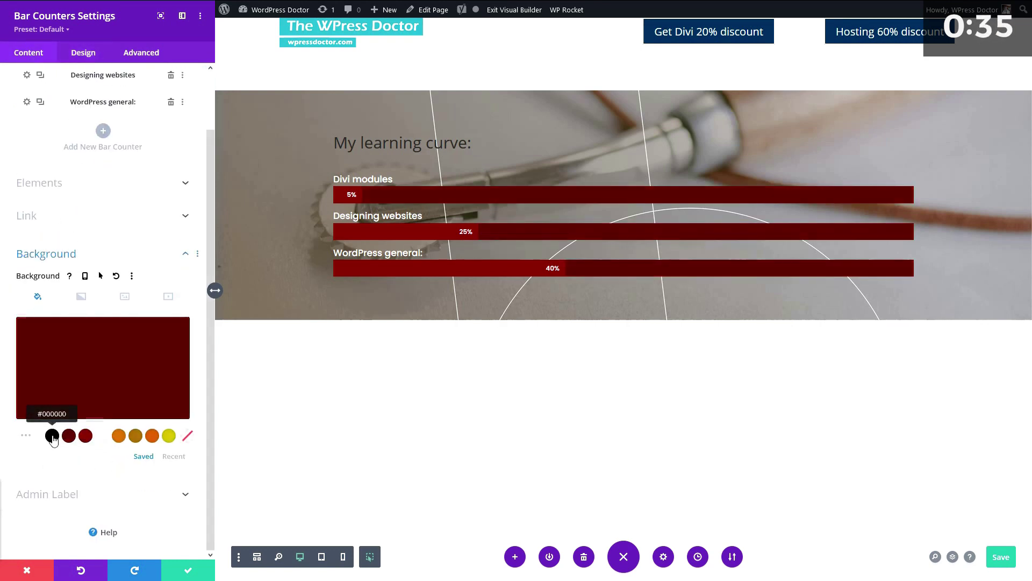
{"action": "left_click", "coordinate": [52, 436]}
{"action": "left_click", "coordinate": [135, 436]}
{"action": "left_click", "coordinate": [152, 435]}
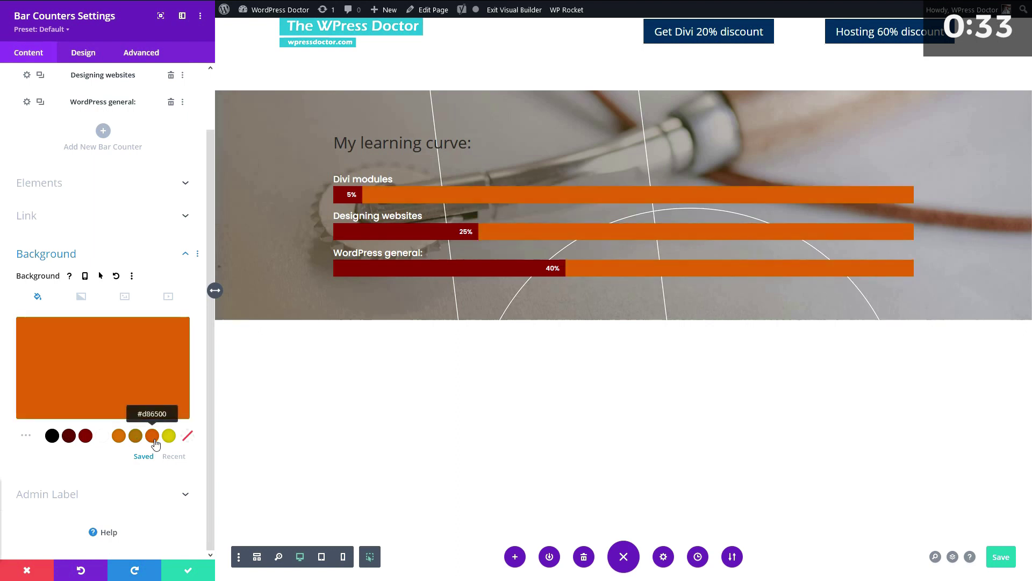
{"action": "left_click", "coordinate": [169, 435]}
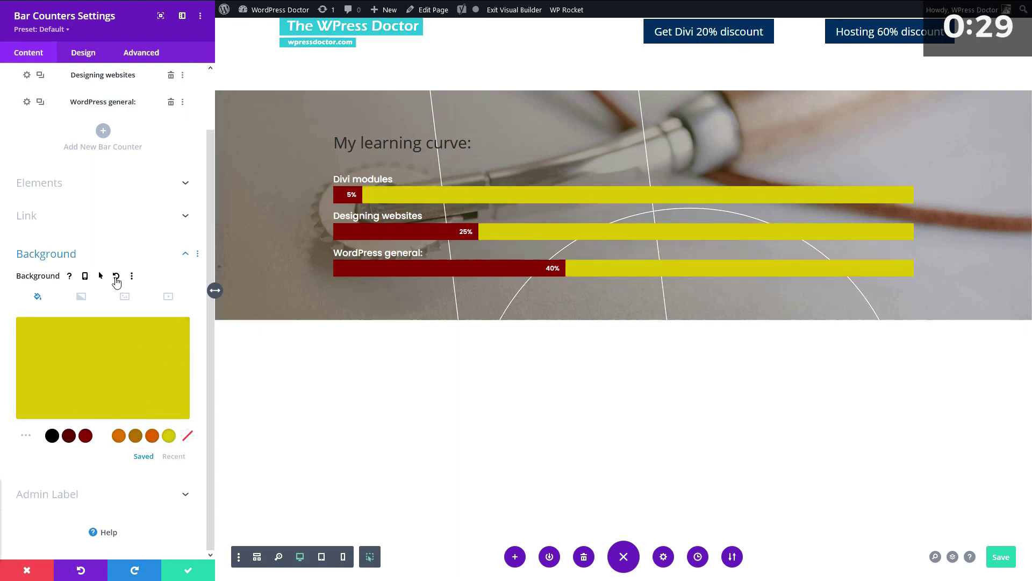
{"action": "left_click", "coordinate": [116, 277]}
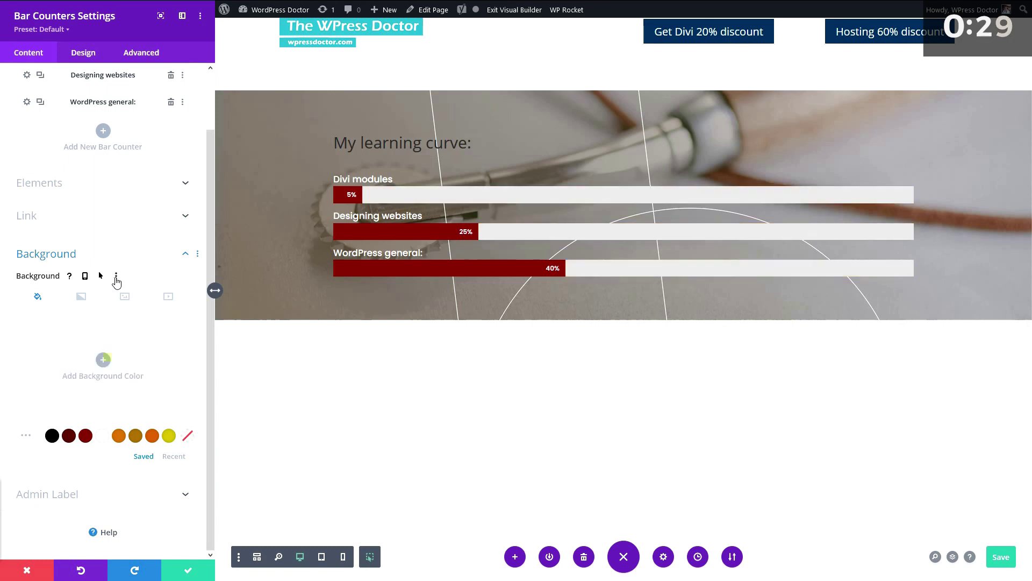
Step: Try a white background for the bars and replace it with a transparent one
{"action": "left_click", "coordinate": [105, 435]}
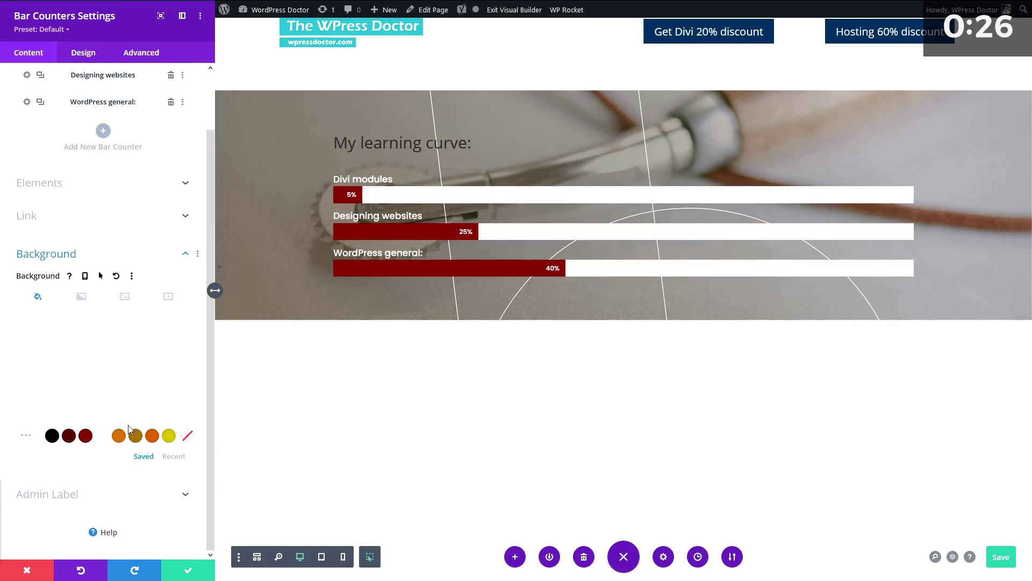
{"action": "left_click", "coordinate": [188, 437]}
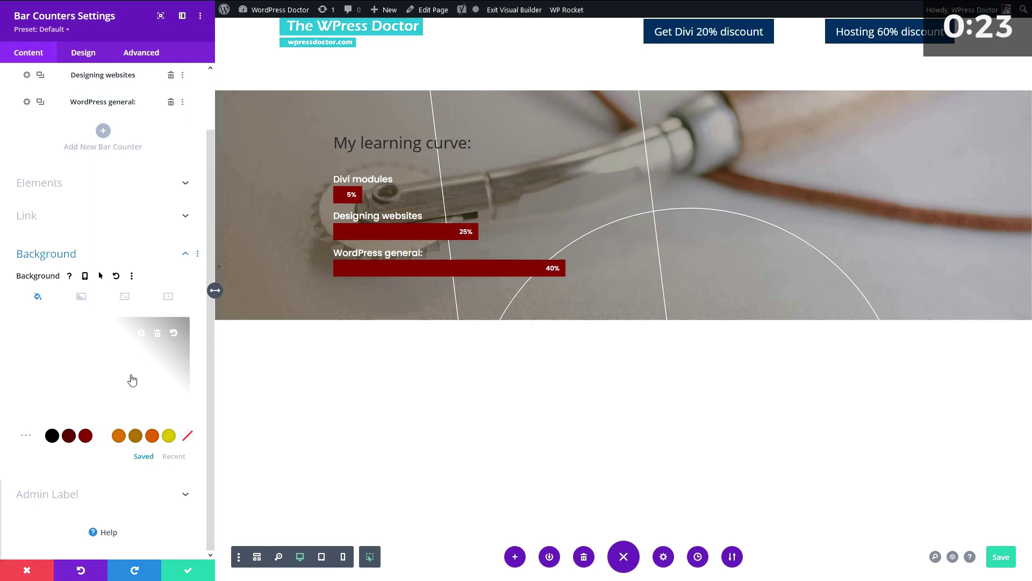
{"action": "left_click", "coordinate": [54, 255]}
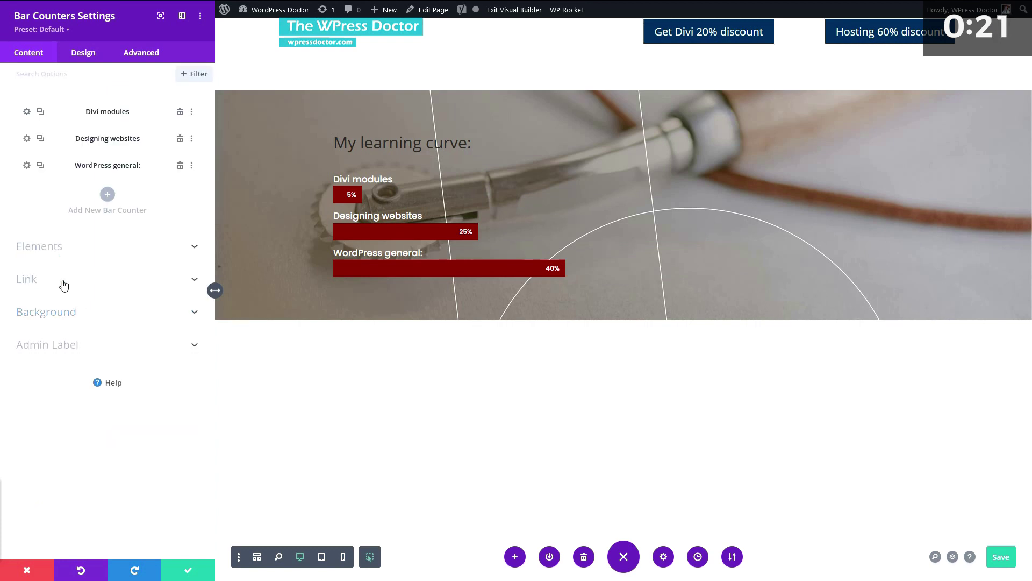
Step: Add a 3px solid border on all sides of the counter bars
{"action": "left_click", "coordinate": [81, 54]}
{"action": "left_click", "coordinate": [51, 295]}
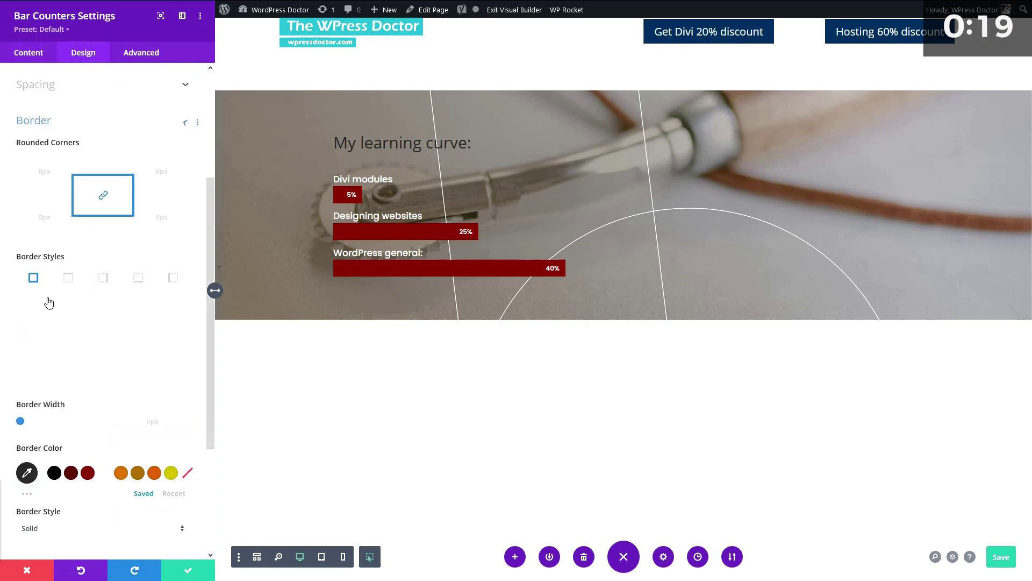
{"action": "left_click_drag", "start_coordinate": [22, 380], "coordinate": [27, 380]}
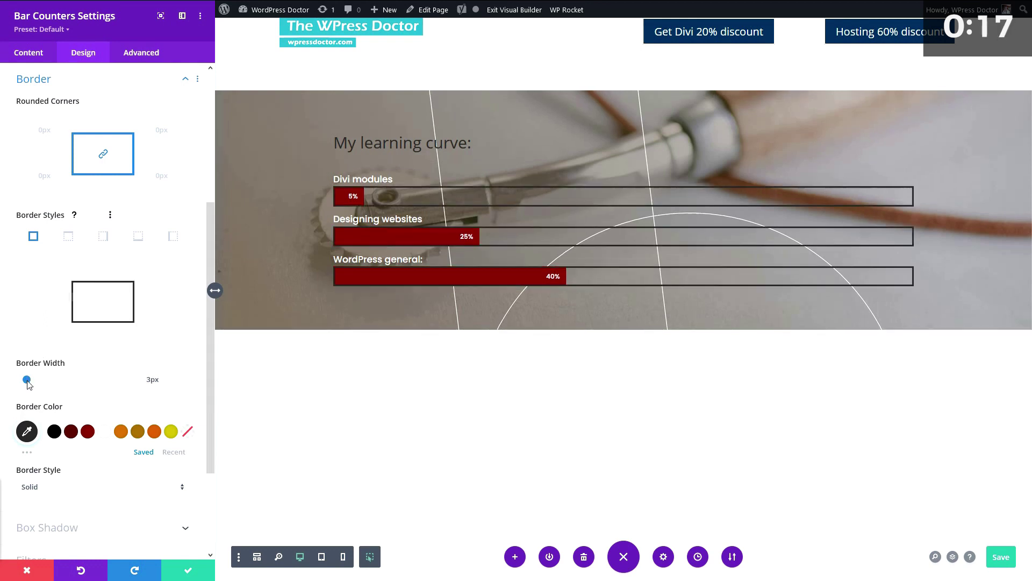
{"action": "key", "text": "Escape"}
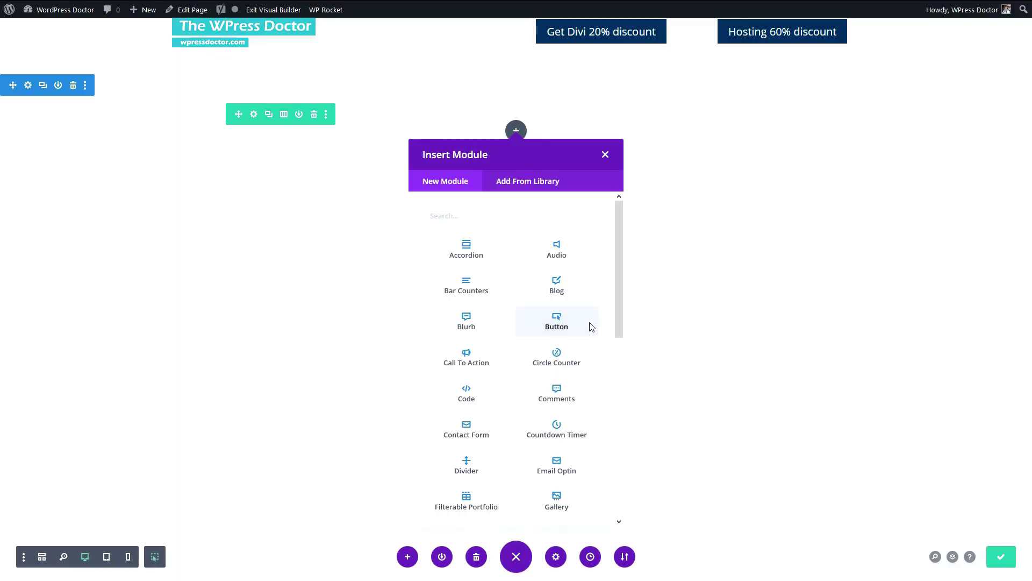
Step: Insert a Blog module into the empty row and look over its listed posts
{"action": "left_click", "coordinate": [556, 290]}
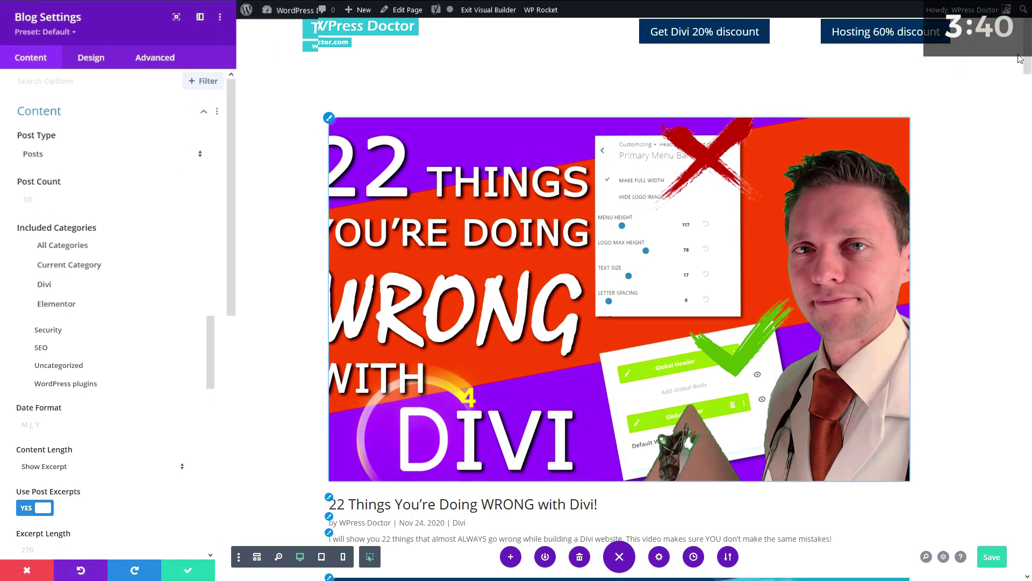
{"action": "scroll", "coordinate": [580, 327], "scroll_direction": "down", "scroll_amount": 10}
{"action": "scroll", "coordinate": [580, 327], "scroll_direction": "up", "scroll_amount": 5}
{"action": "scroll", "coordinate": [580, 327], "scroll_direction": "up", "scroll_amount": 3}
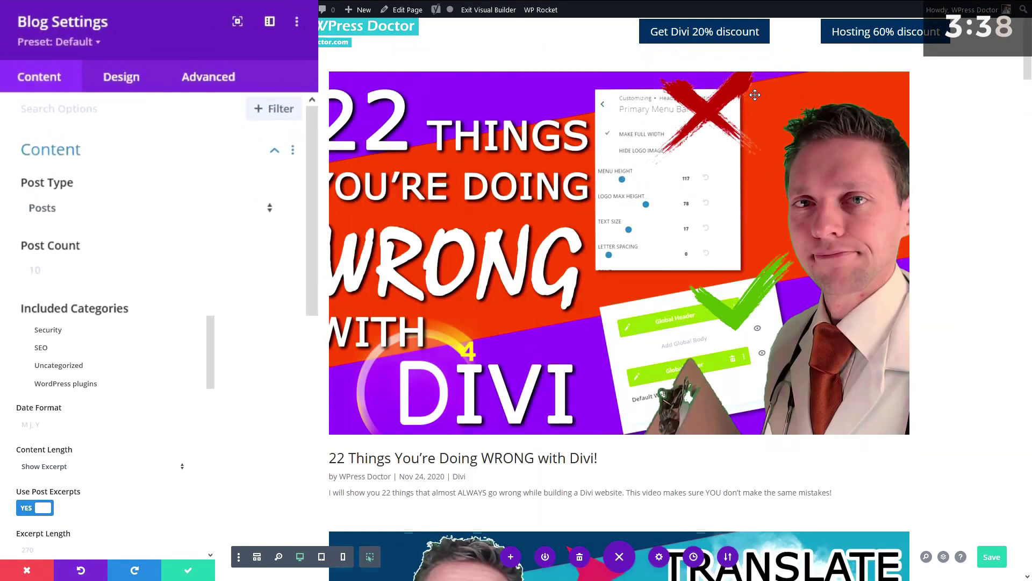
Step: Change the blog module's layout to Grid
{"action": "left_click", "coordinate": [116, 81]}
{"action": "left_click", "coordinate": [88, 157]}
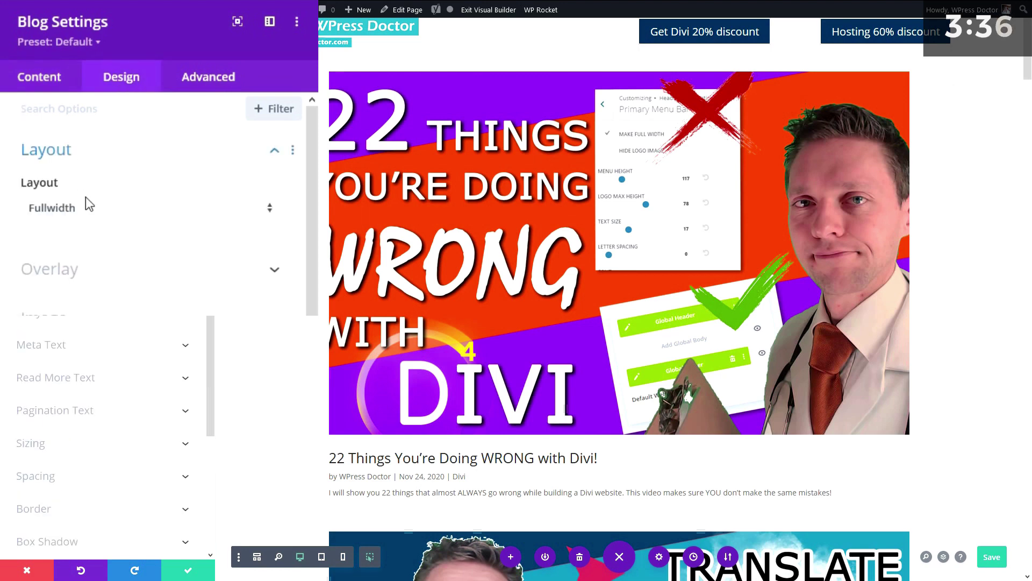
{"action": "left_click", "coordinate": [85, 207]}
{"action": "left_click", "coordinate": [82, 250]}
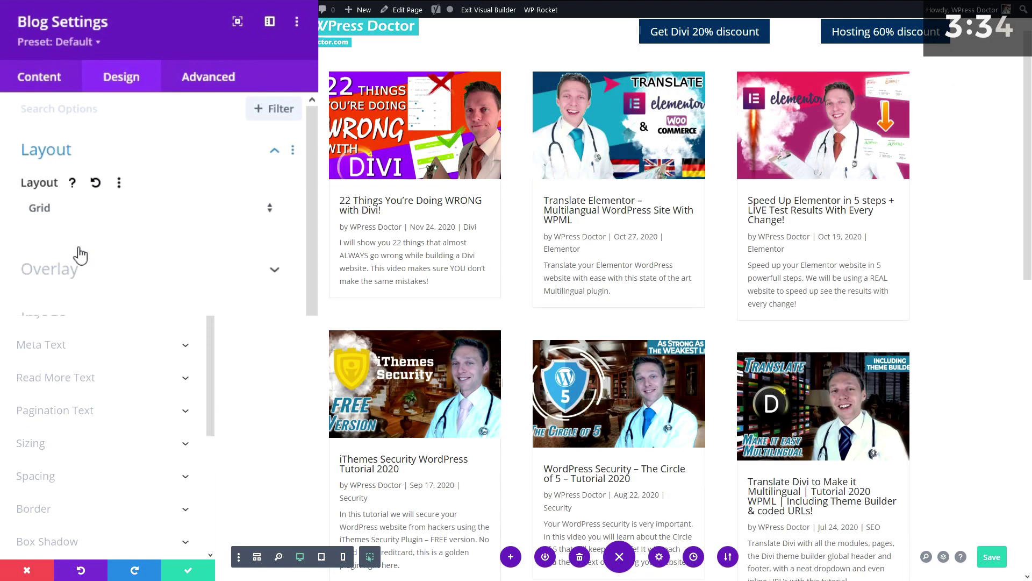
{"action": "left_click_drag", "start_coordinate": [316, 298], "coordinate": [215, 298]}
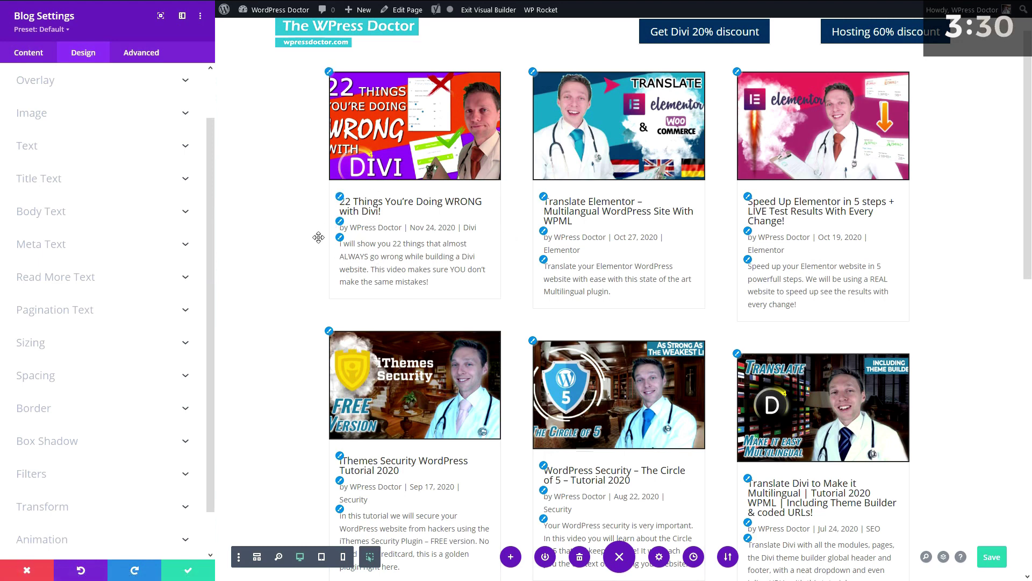
Step: Center the blog post titles and set them to dark red at 22px
{"action": "left_click", "coordinate": [344, 199]}
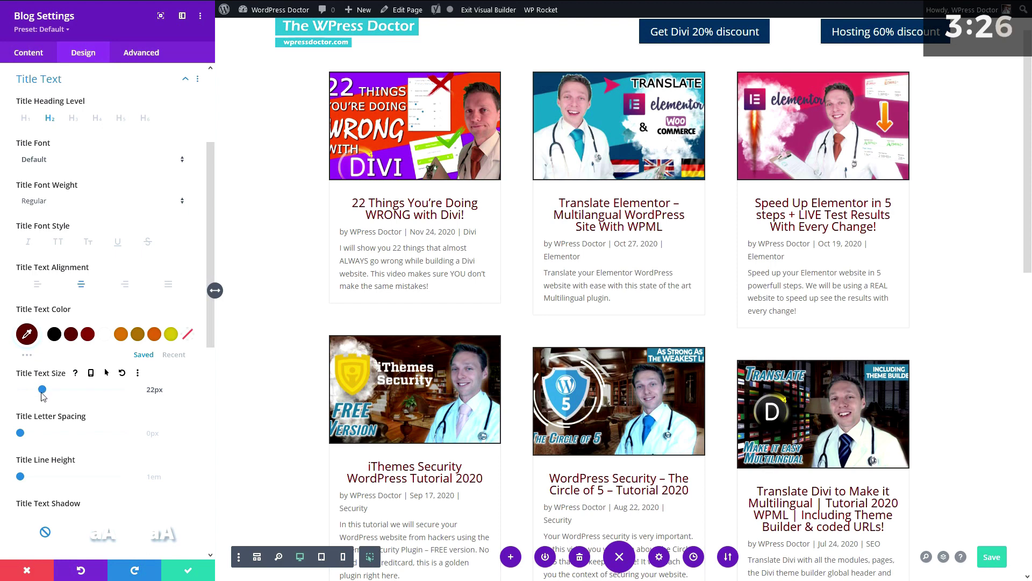
{"action": "scroll", "coordinate": [105, 371], "scroll_direction": "up", "scroll_amount": 3}
{"action": "left_click", "coordinate": [51, 239]}
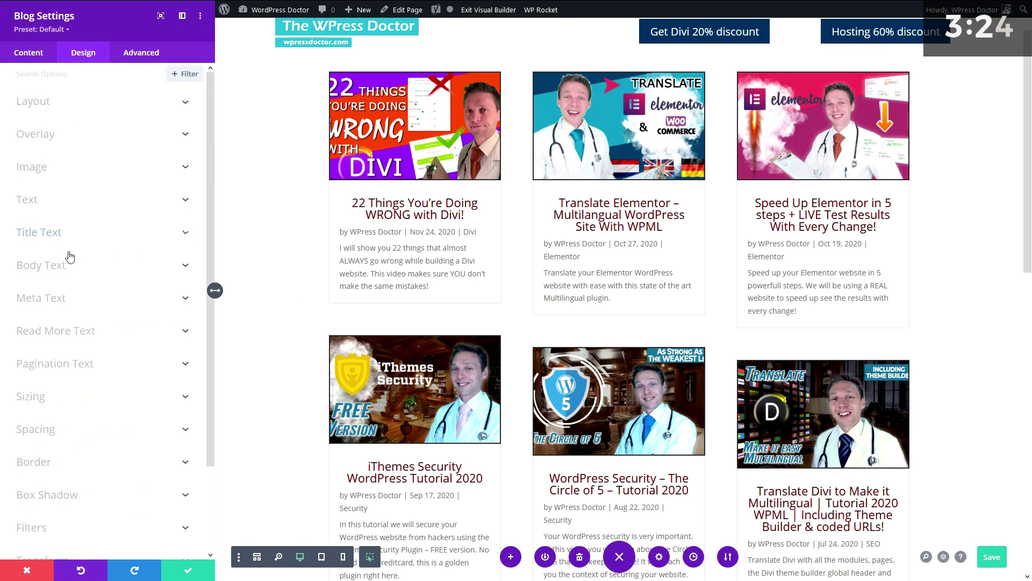
Step: Turn on the Show Read More Button option for the blog posts
{"action": "left_click", "coordinate": [33, 58]}
{"action": "left_click", "coordinate": [63, 141]}
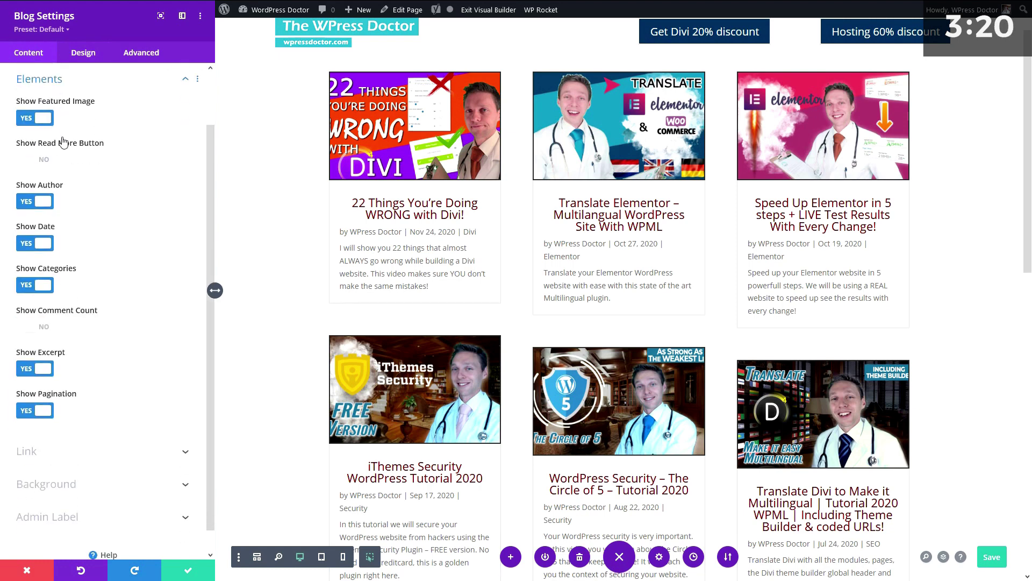
{"action": "left_click", "coordinate": [35, 166]}
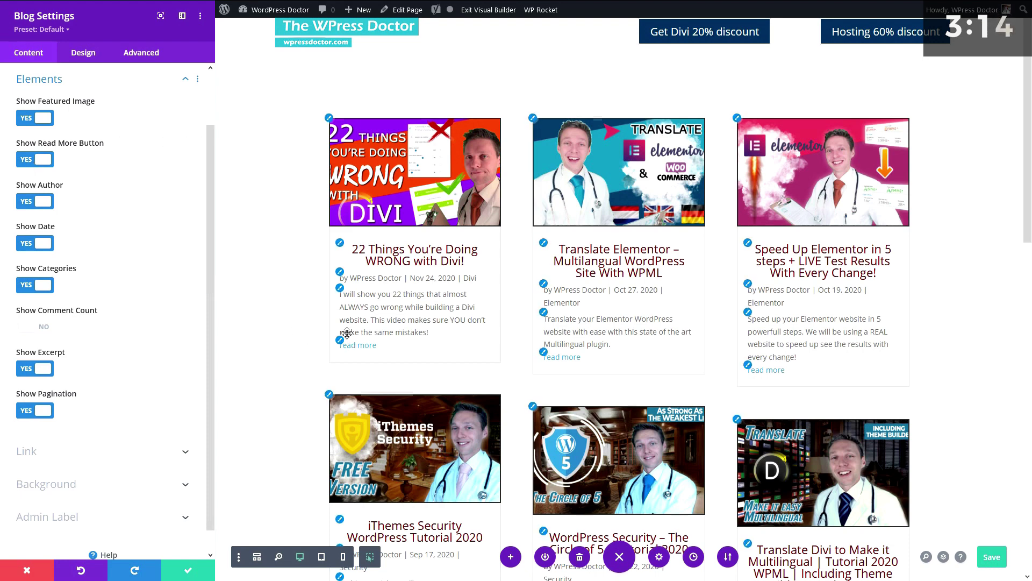
Step: Style the blog's read more text in dark red at 18px with the Poppins font
{"action": "left_click", "coordinate": [83, 52]}
{"action": "left_click", "coordinate": [108, 231]}
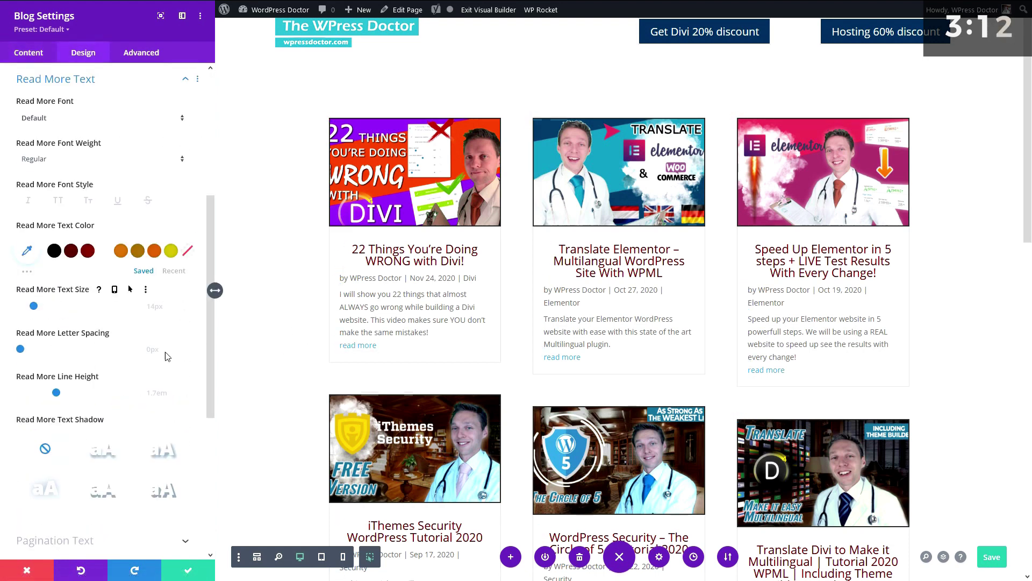
{"action": "left_click", "coordinate": [88, 250]}
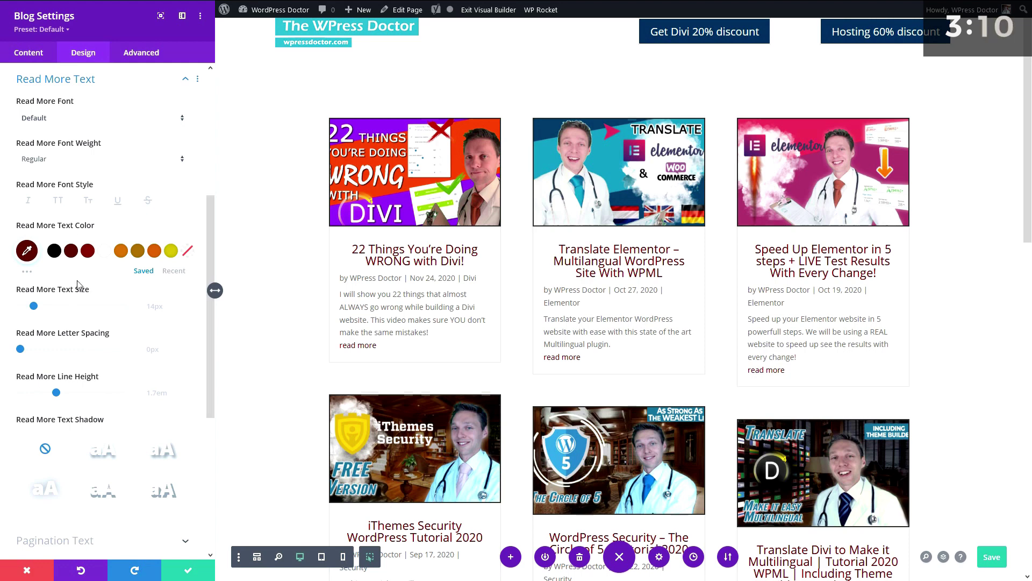
{"action": "left_click_drag", "start_coordinate": [34, 306], "coordinate": [38, 306]}
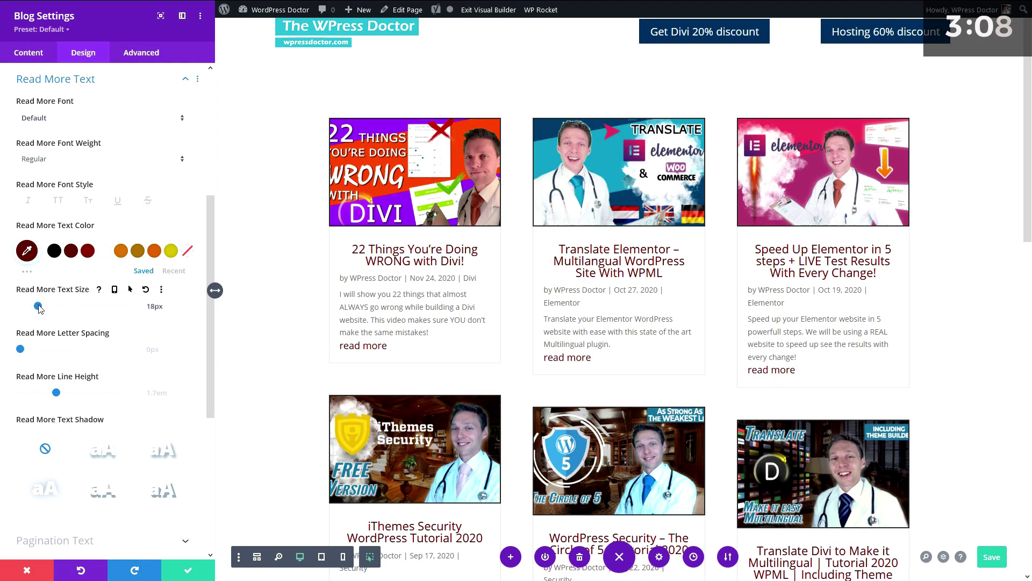
{"action": "left_click", "coordinate": [49, 117]}
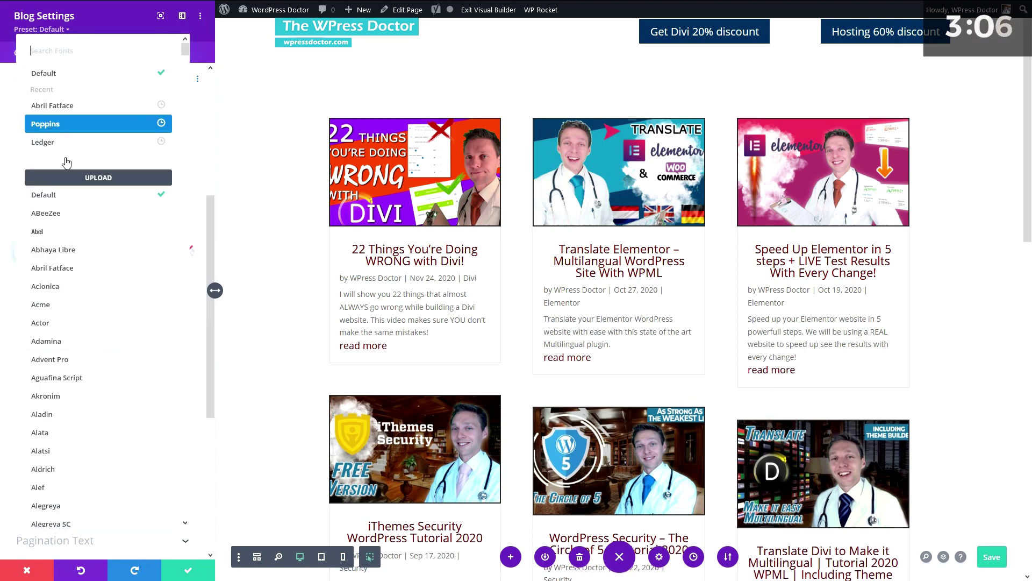
{"action": "left_click", "coordinate": [48, 126]}
Step: Center the body text of the blog posts
{"action": "scroll", "coordinate": [81, 361], "scroll_direction": "down", "scroll_amount": 2}
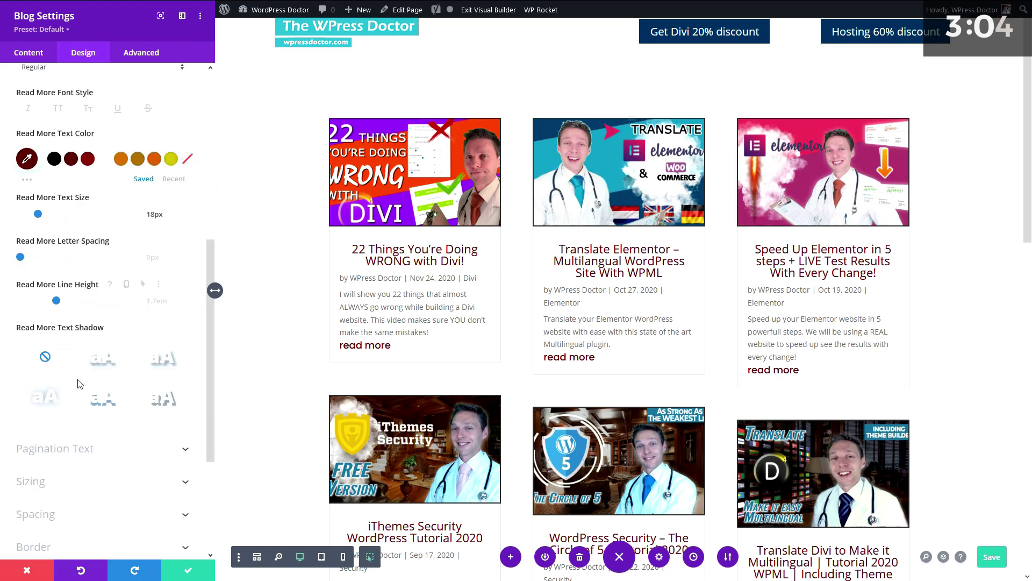
{"action": "scroll", "coordinate": [83, 366], "scroll_direction": "up", "scroll_amount": 4}
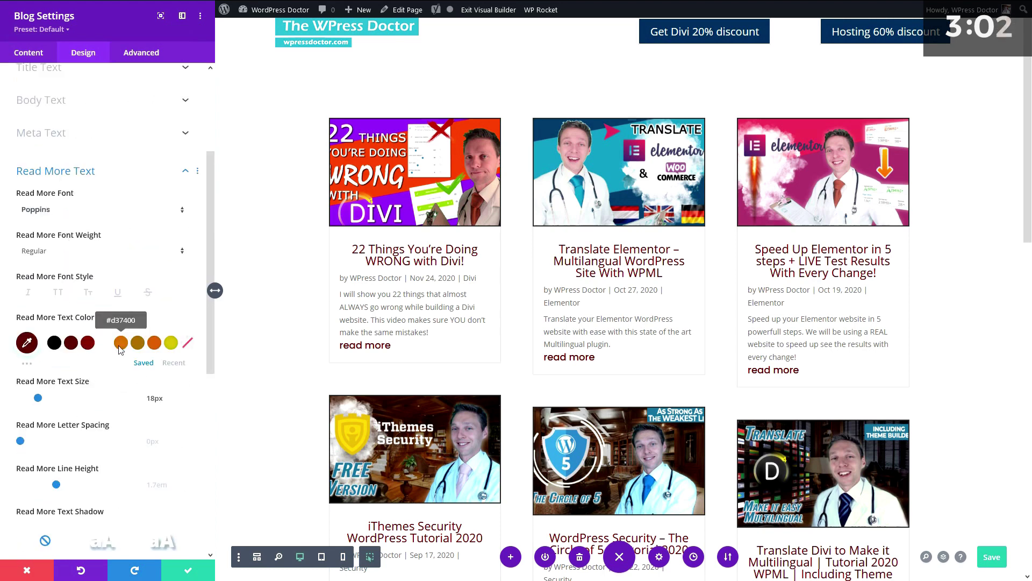
{"action": "scroll", "coordinate": [92, 387], "scroll_direction": "down", "scroll_amount": 2}
{"action": "scroll", "coordinate": [92, 387], "scroll_direction": "up", "scroll_amount": 4}
{"action": "left_click", "coordinate": [41, 191]}
{"action": "left_click", "coordinate": [81, 275]}
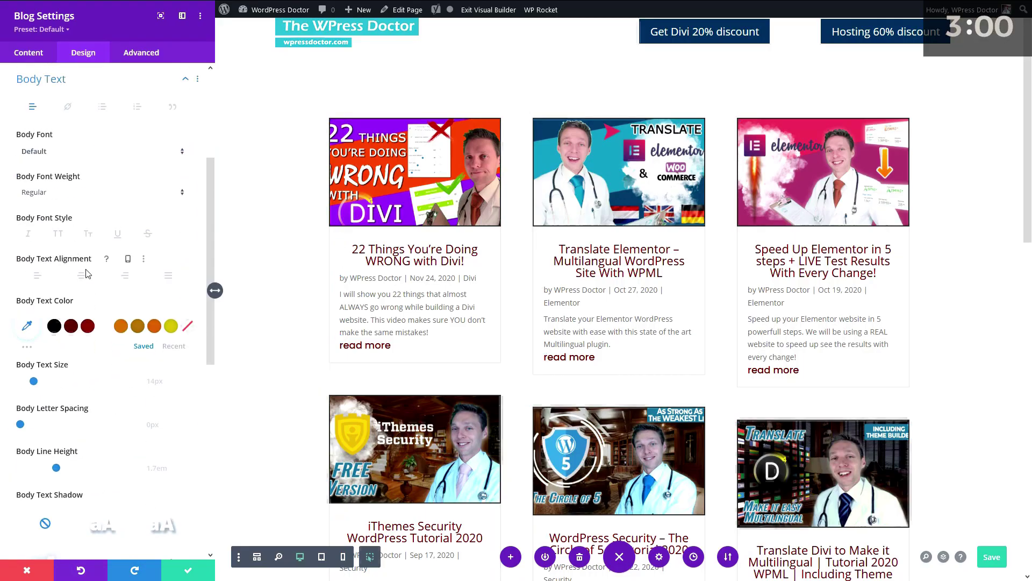
Step: Color the blog posts' meta text orange (#d37400), underline it and center it
{"action": "left_click", "coordinate": [342, 278]}
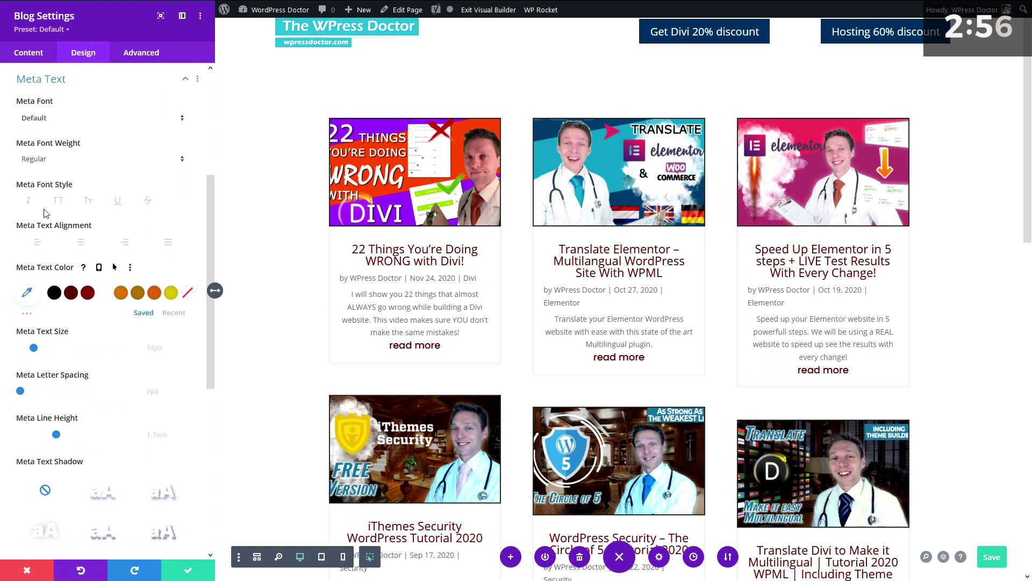
{"action": "left_click", "coordinate": [86, 293]}
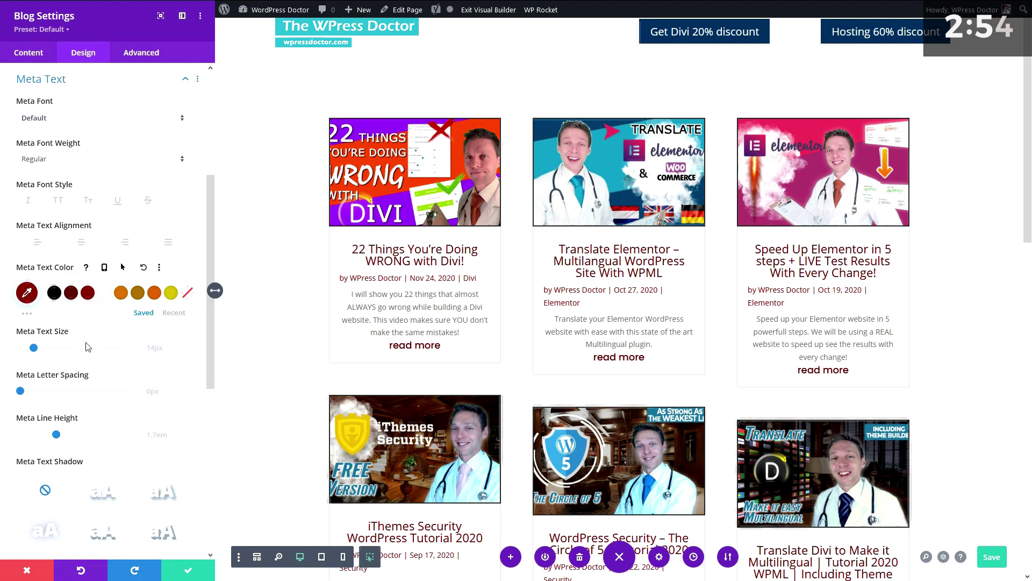
{"action": "left_click", "coordinate": [122, 293]}
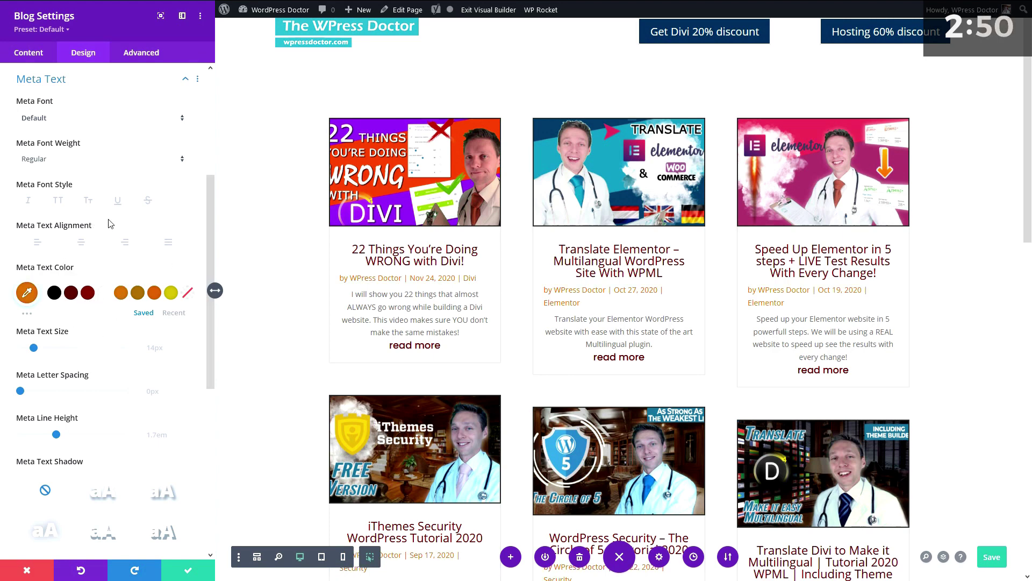
{"action": "left_click", "coordinate": [117, 201]}
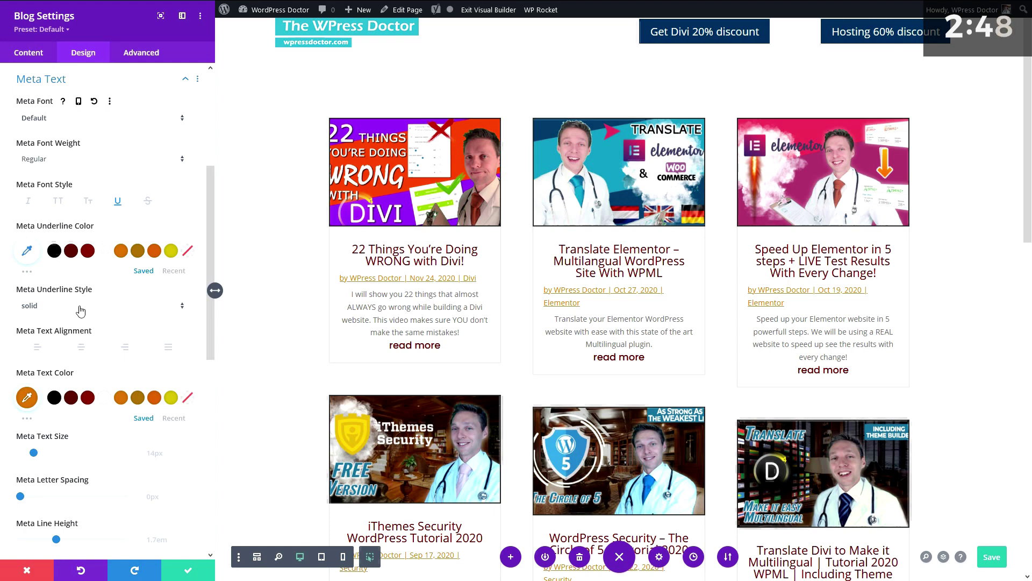
{"action": "left_click", "coordinate": [81, 346]}
{"action": "scroll", "coordinate": [103, 269], "scroll_direction": "up", "scroll_amount": 10}
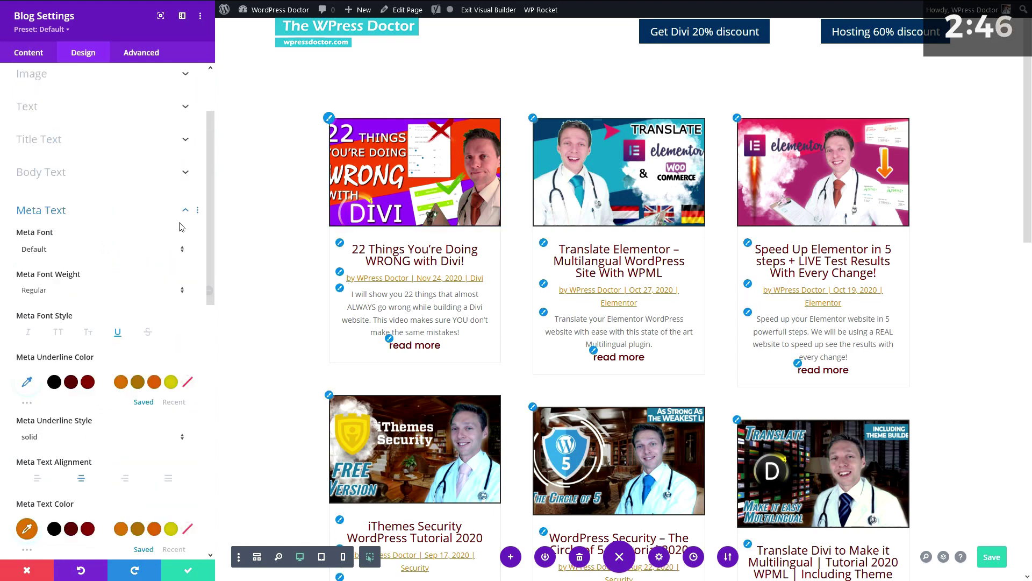
{"action": "left_click", "coordinate": [32, 73]}
{"action": "scroll", "coordinate": [54, 320], "scroll_direction": "down", "scroll_amount": 5}
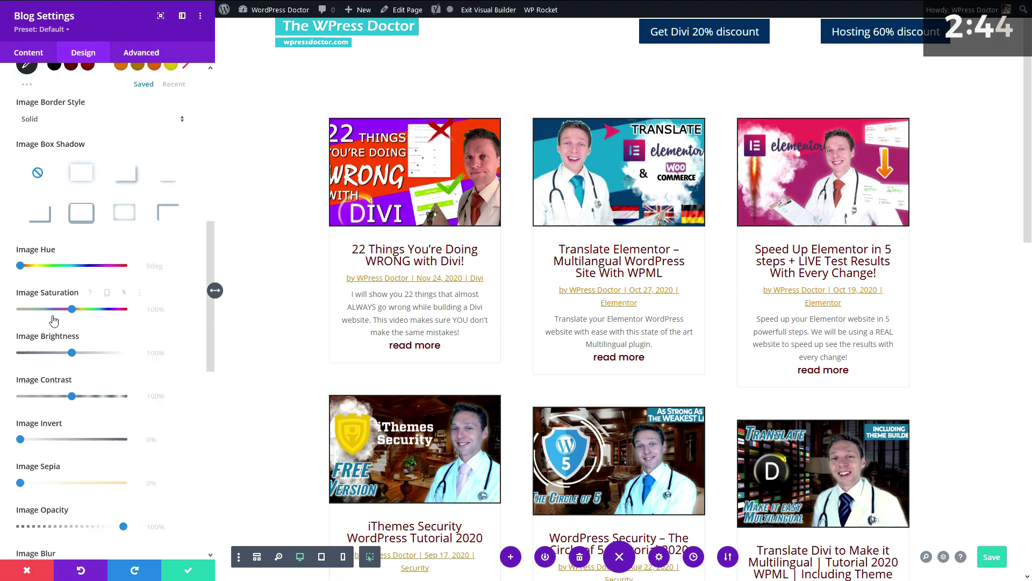
{"action": "scroll", "coordinate": [43, 161], "scroll_direction": "up", "scroll_amount": 8}
{"action": "left_click", "coordinate": [39, 82]}
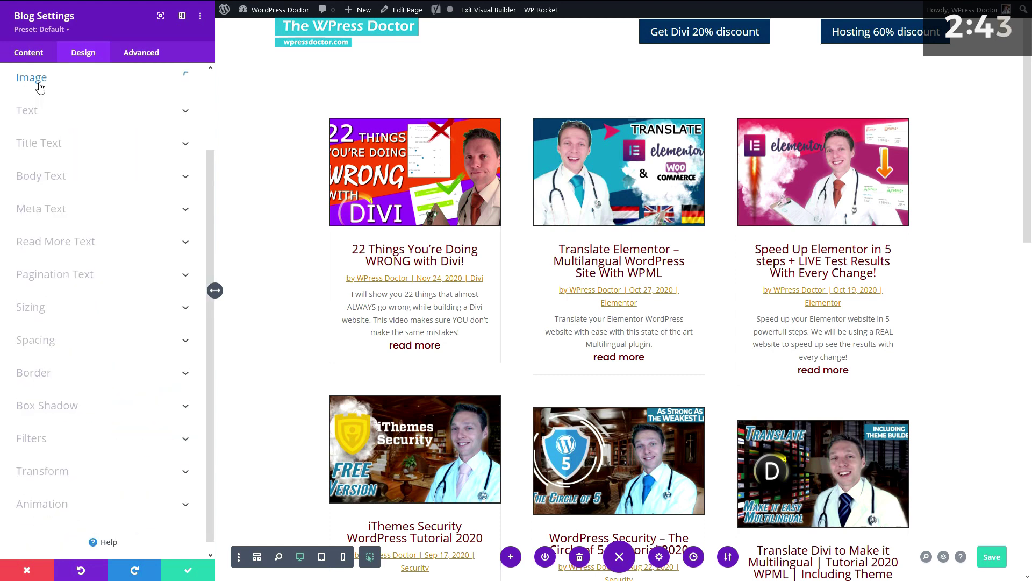
Step: Give the blog's grid layout a dark red border with a width of 1px
{"action": "left_click", "coordinate": [47, 366]}
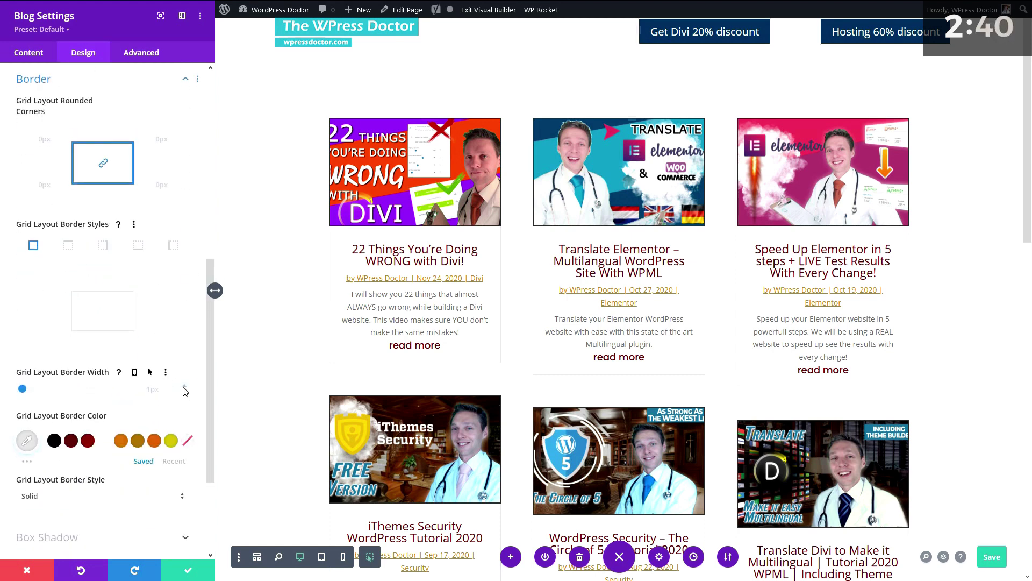
{"action": "left_click", "coordinate": [184, 387]}
{"action": "left_click", "coordinate": [184, 387]}
{"action": "left_click", "coordinate": [71, 441]}
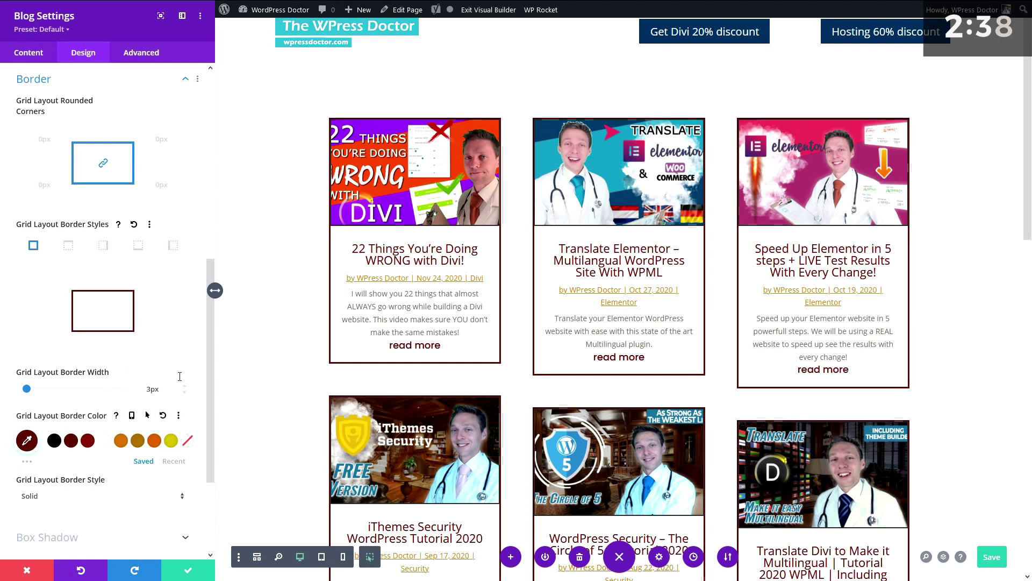
{"action": "left_click", "coordinate": [184, 392]}
{"action": "left_click", "coordinate": [184, 392]}
Step: Add the soft all-around box shadow preset to the blog cards, look over the grid and close the module settings
{"action": "scroll", "coordinate": [136, 371], "scroll_direction": "down", "scroll_amount": 3}
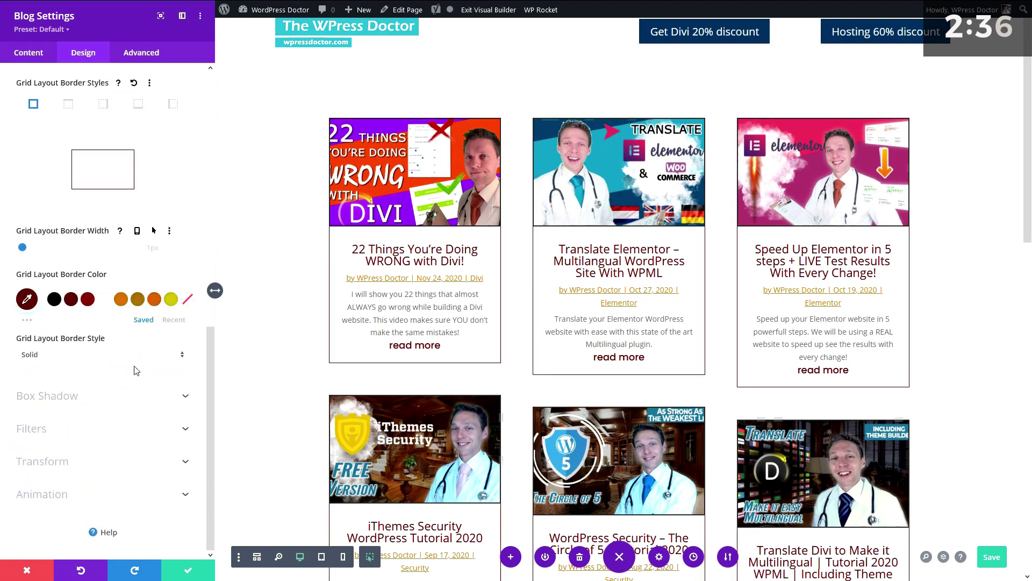
{"action": "left_click", "coordinate": [79, 396]}
{"action": "left_click", "coordinate": [82, 336]}
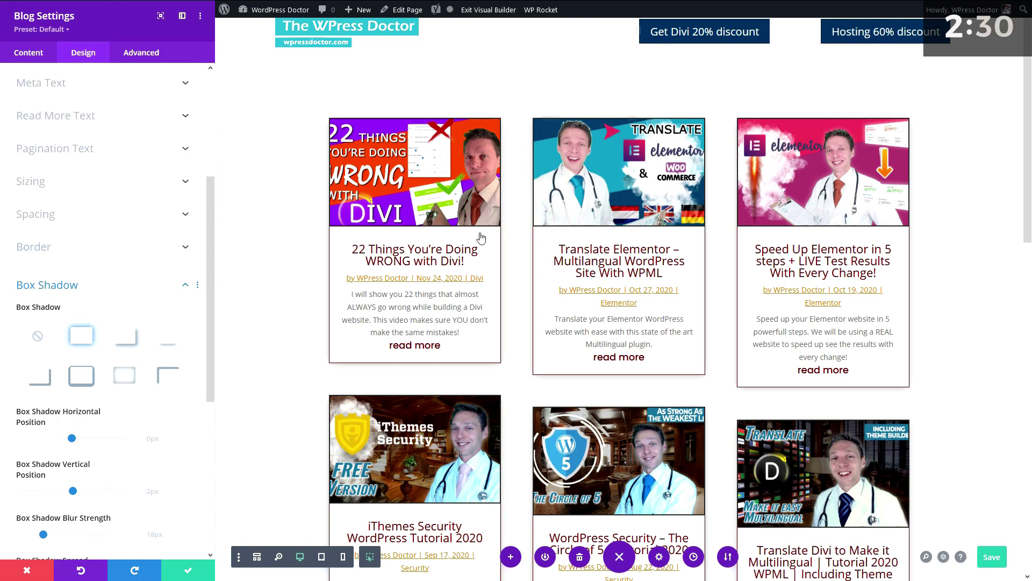
{"action": "left_click", "coordinate": [176, 285]}
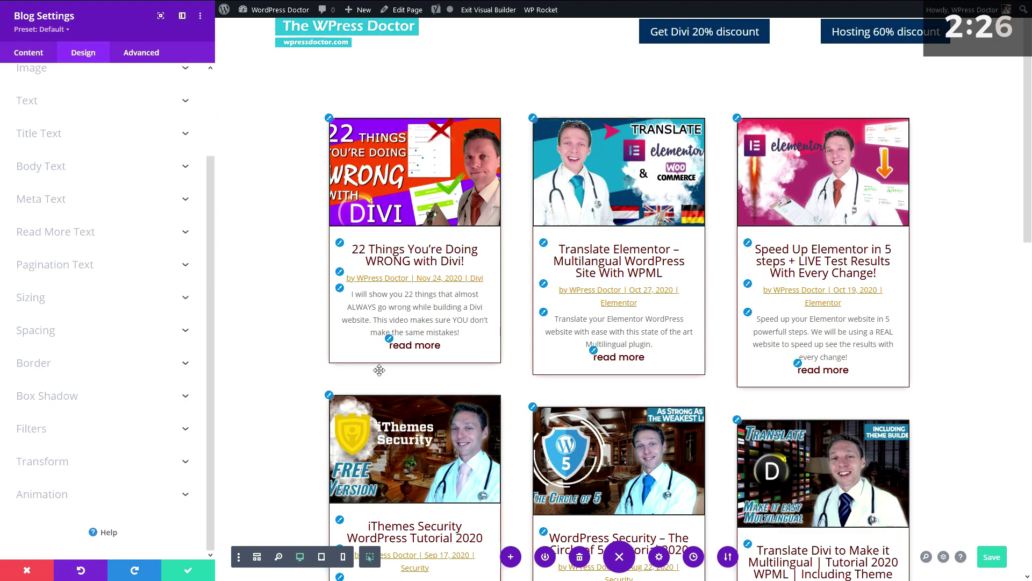
{"action": "scroll", "coordinate": [1028, 201], "scroll_direction": "down", "scroll_amount": 1}
{"action": "left_click_drag", "start_coordinate": [1029, 202], "coordinate": [1000, 257]}
{"action": "scroll", "coordinate": [1000, 258], "scroll_direction": "up", "scroll_amount": 4}
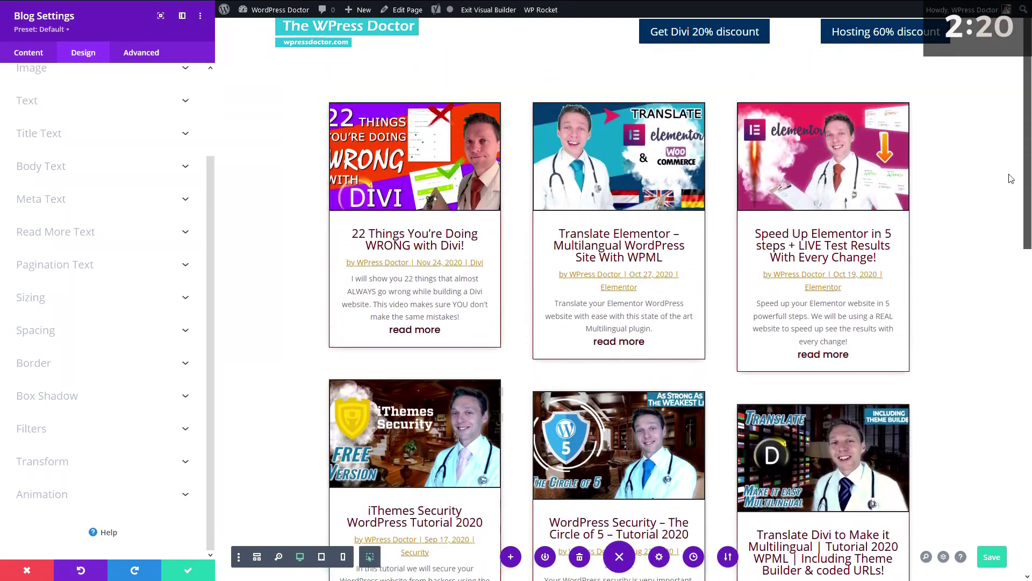
{"action": "key", "text": "Escape"}
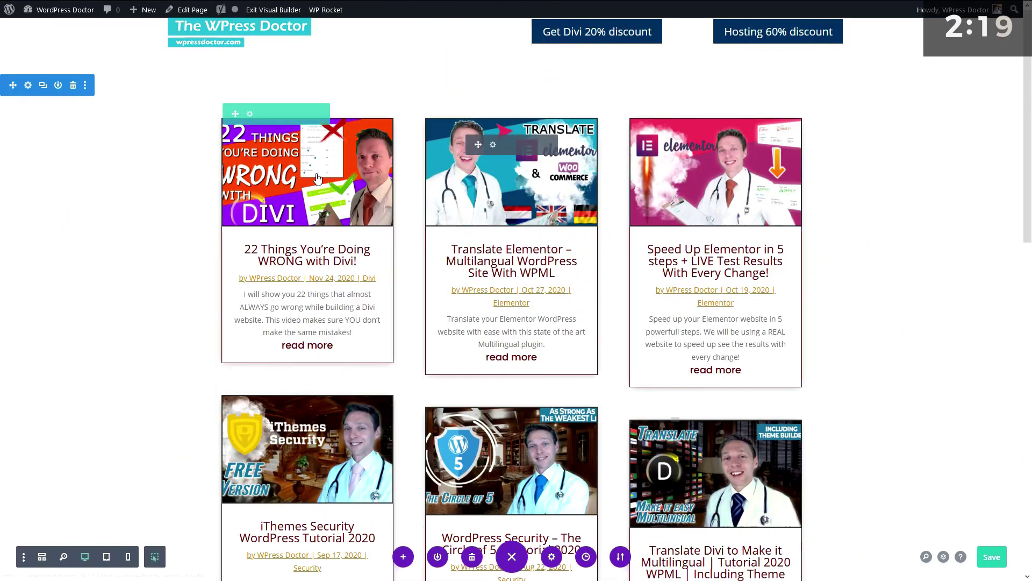
Step: Enable Equalize Column Heights in the sizing options of the blog's row and save the row settings
{"action": "left_click", "coordinate": [249, 113]}
{"action": "left_click", "coordinate": [78, 57]}
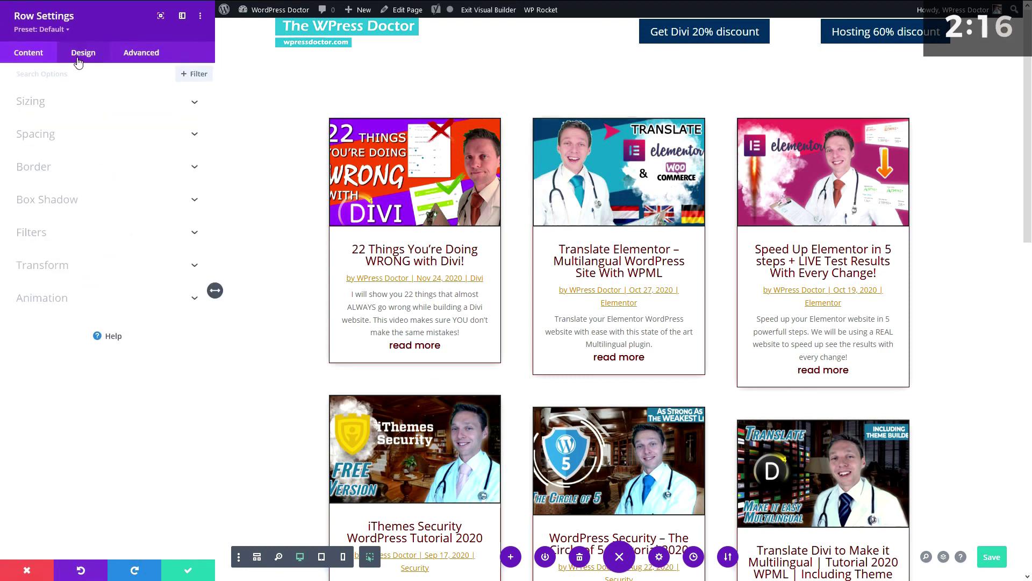
{"action": "left_click", "coordinate": [45, 104]}
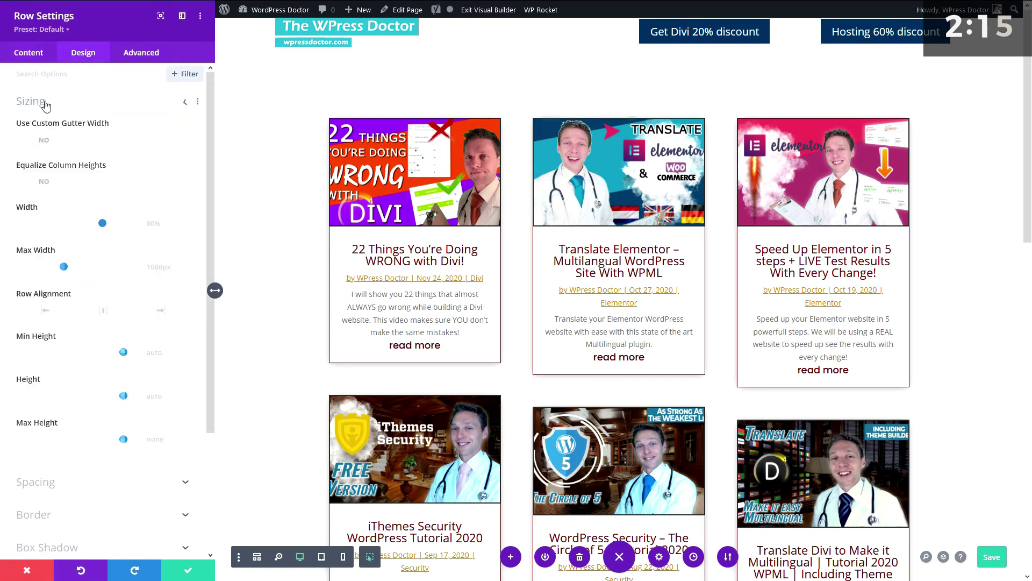
{"action": "left_click", "coordinate": [43, 184]}
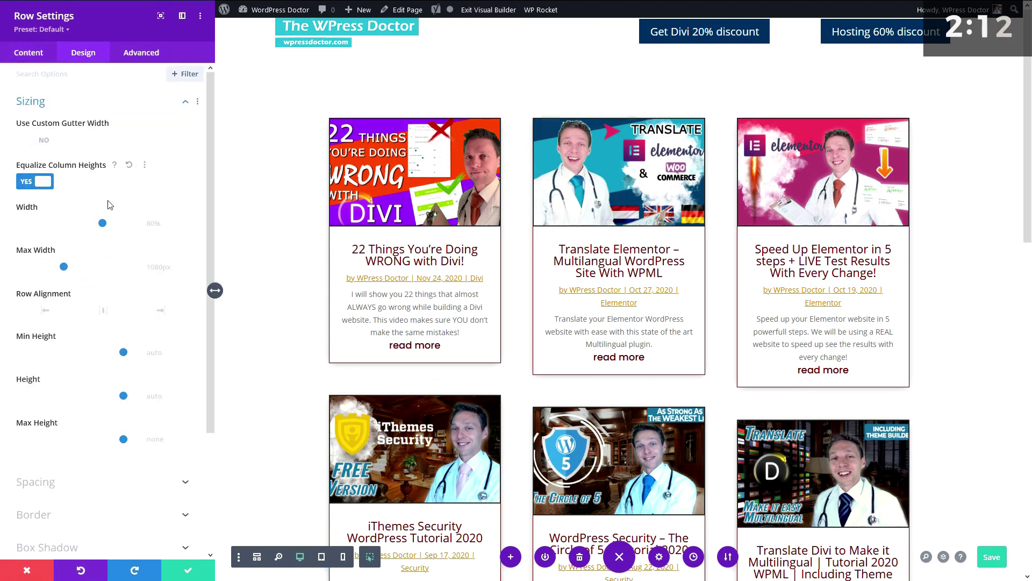
{"action": "scroll", "coordinate": [1027, 205], "scroll_direction": "down", "scroll_amount": 2}
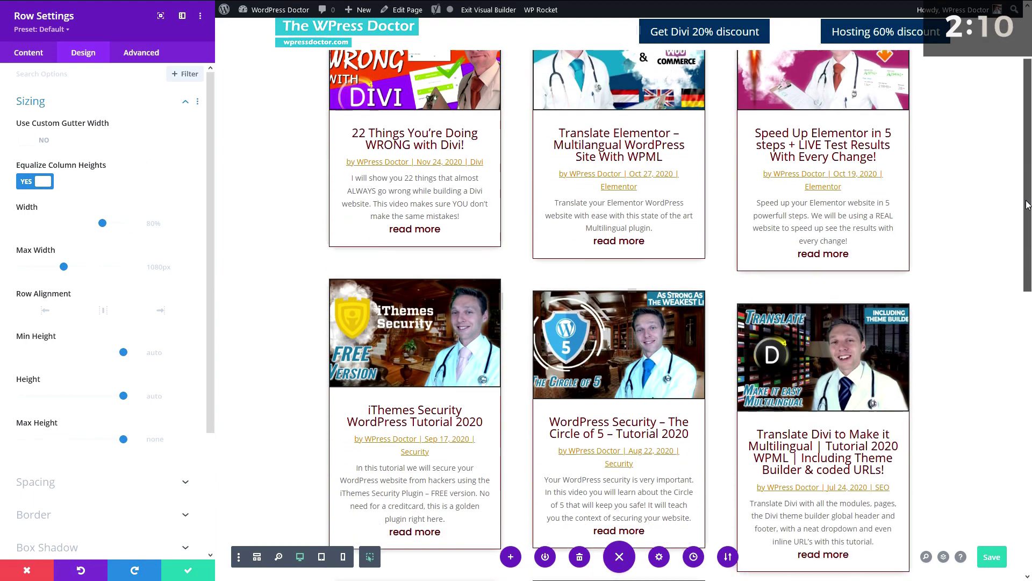
{"action": "left_click", "coordinate": [187, 570]}
{"action": "scroll", "coordinate": [459, 319], "scroll_direction": "up", "scroll_amount": 2}
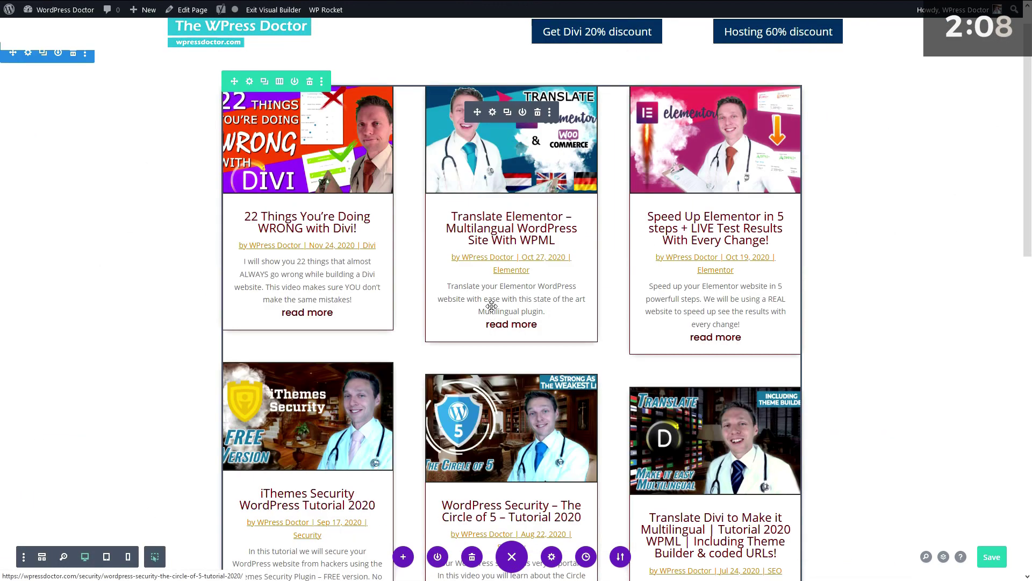
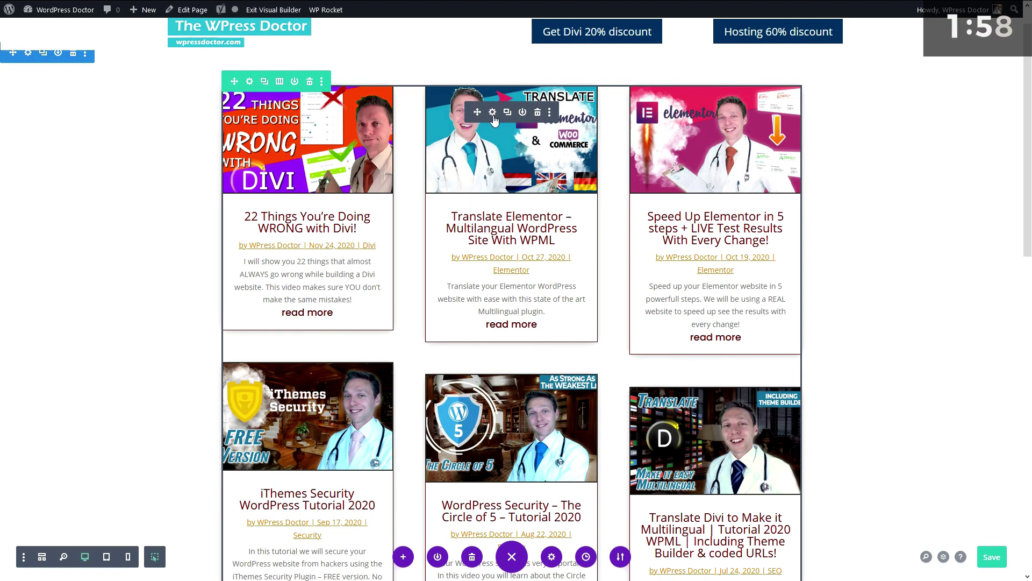
Step: Enter et_blog_grid_equal_height as the blog module's CSS class and close its settings
{"action": "left_click", "coordinate": [492, 112]}
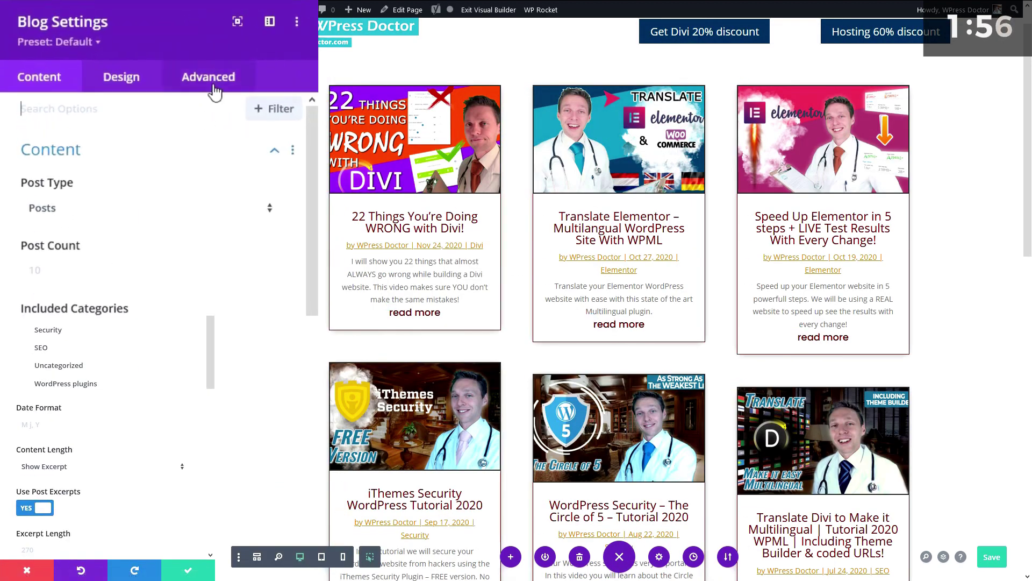
{"action": "left_click", "coordinate": [215, 89]}
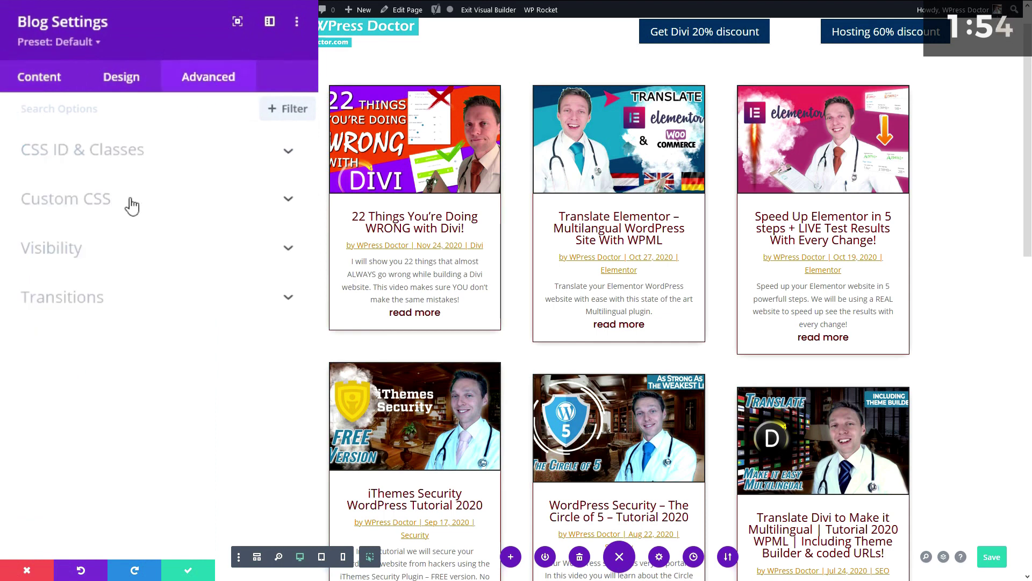
{"action": "left_click", "coordinate": [135, 163]}
{"action": "left_click", "coordinate": [83, 272]}
{"action": "type", "text": "et_blog_grid_equal_height"}
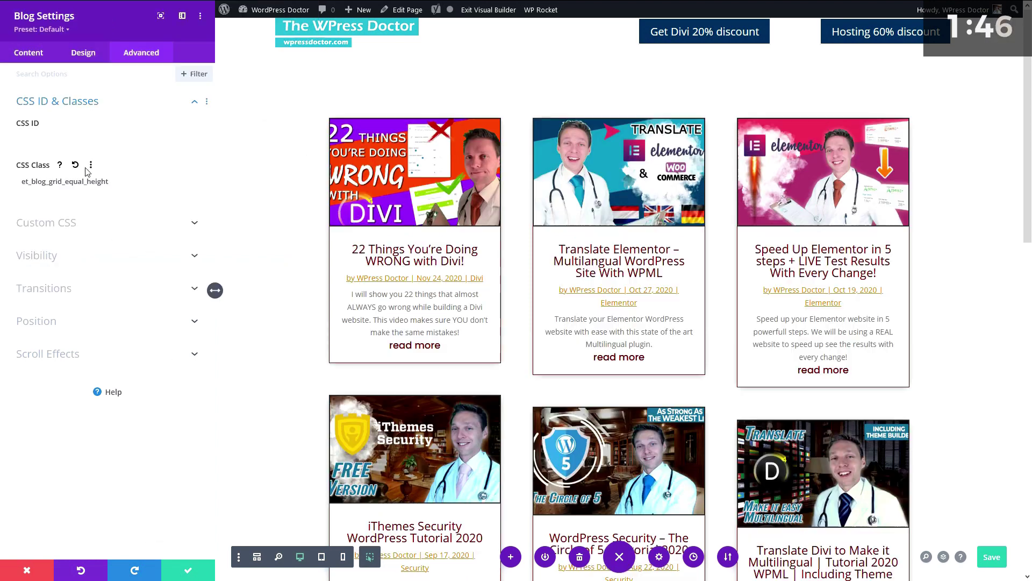
{"action": "left_click_drag", "start_coordinate": [110, 181], "coordinate": [25, 181]}
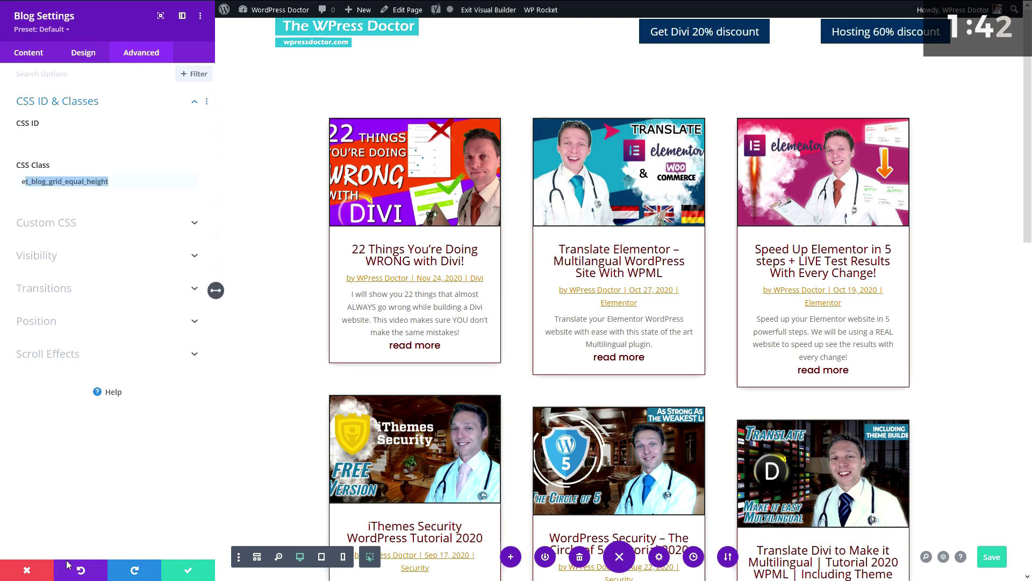
{"action": "left_click", "coordinate": [27, 570]}
Step: Insert a Code module below the blog module and paste in the equal-height script for the blog grid
{"action": "scroll", "coordinate": [493, 279], "scroll_direction": "down", "scroll_amount": 12}
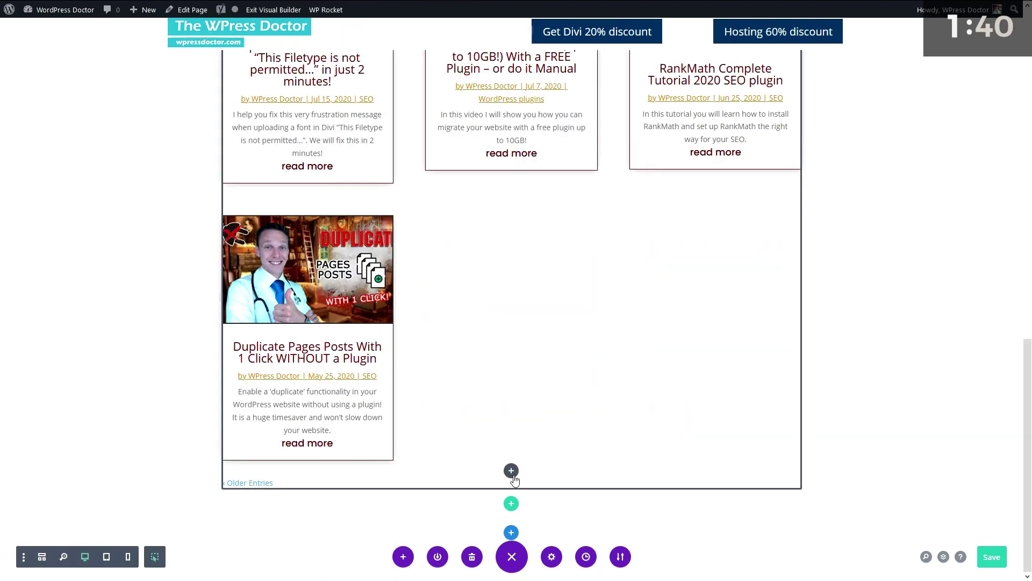
{"action": "left_click", "coordinate": [511, 471]}
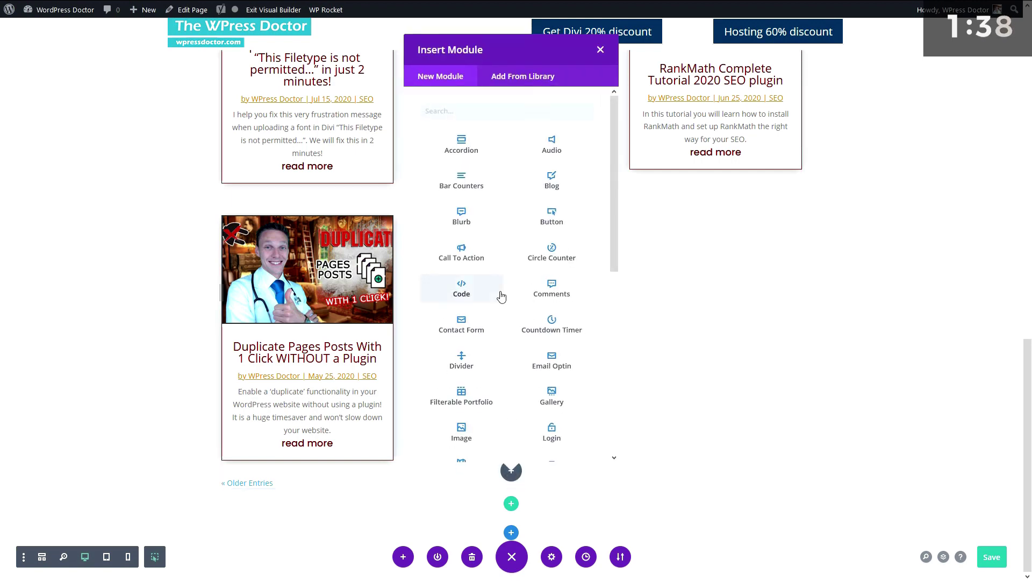
{"action": "type", "text": "code"}
{"action": "left_click", "coordinate": [473, 152]}
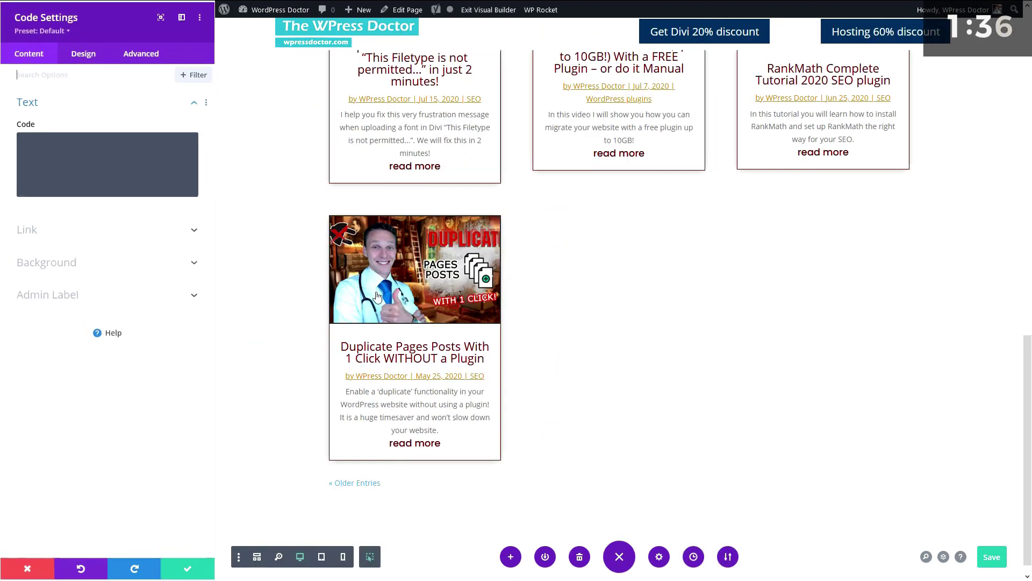
{"action": "key", "text": "ctrl+v"}
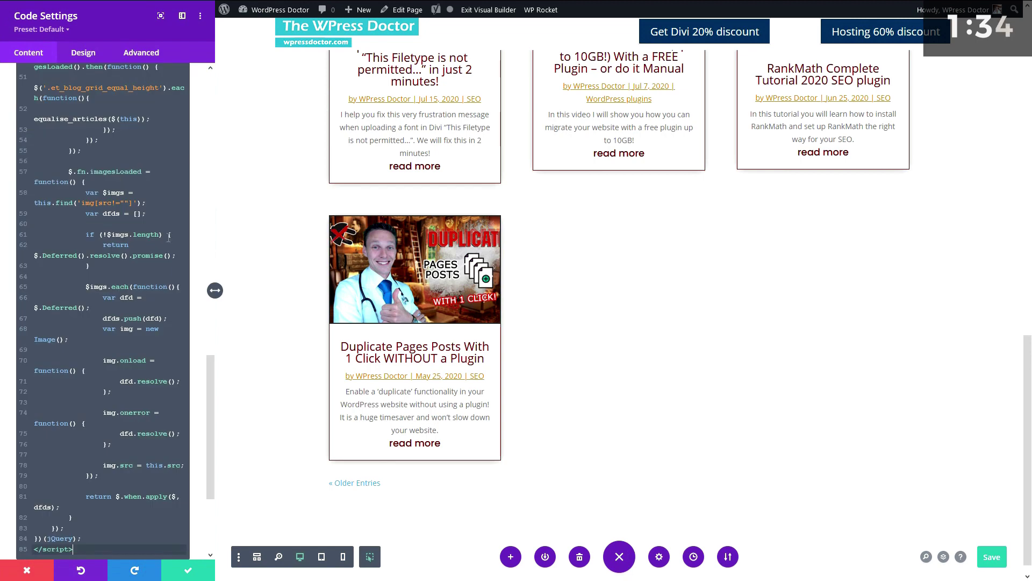
Step: Go back to the start of the equal-height script, save the Code module's settings and check the blog grid on the live page
{"action": "left_click_drag", "start_coordinate": [209, 394], "coordinate": [220, 97]}
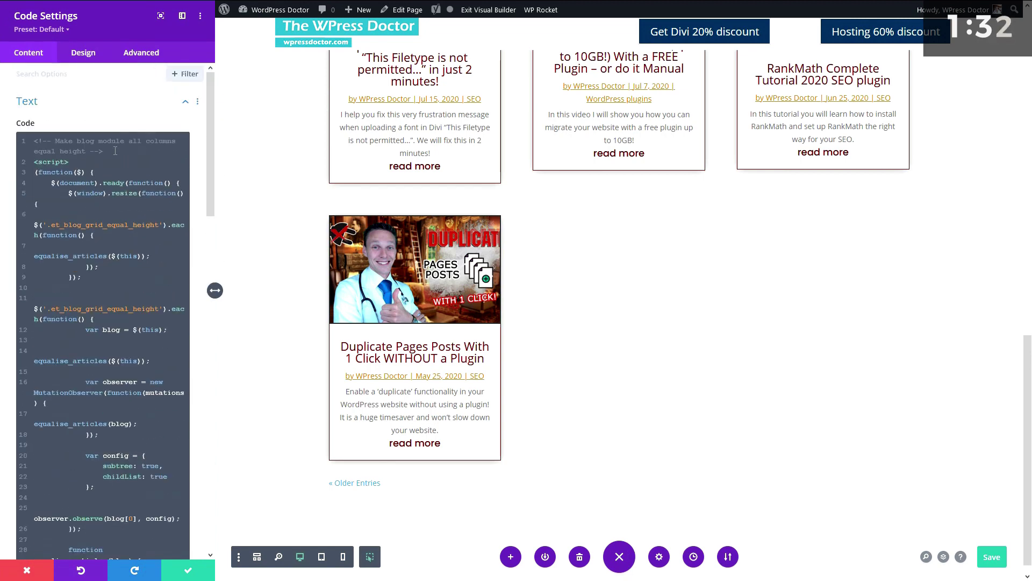
{"action": "left_click_drag", "start_coordinate": [104, 151], "coordinate": [33, 139]}
{"action": "left_click", "coordinate": [74, 153]}
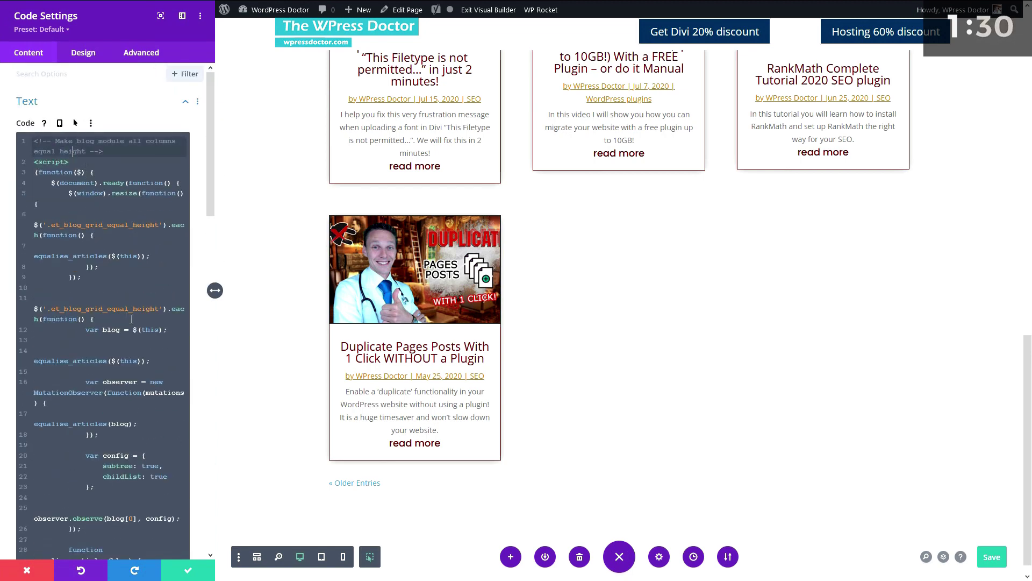
{"action": "left_click", "coordinate": [191, 567]}
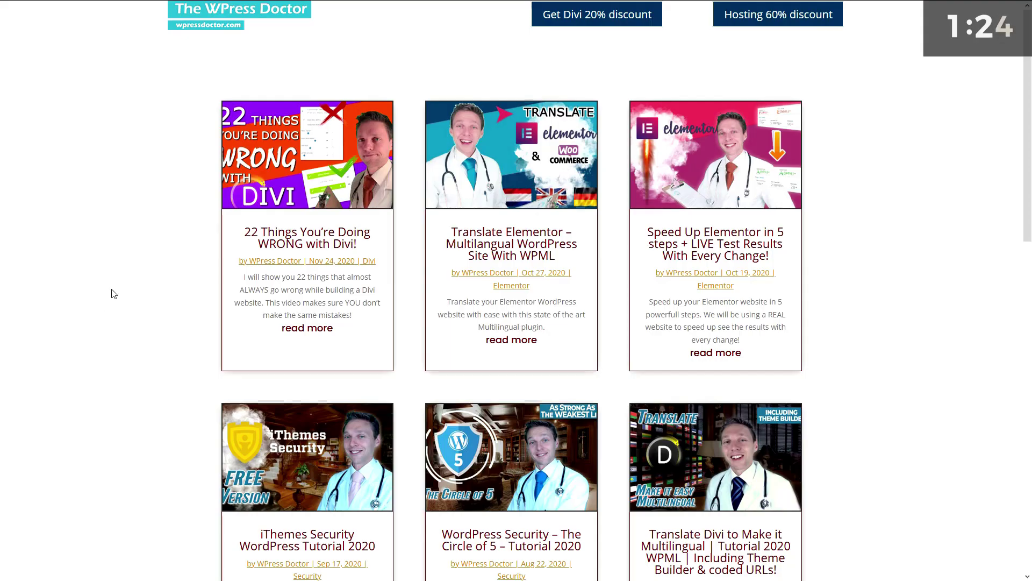
{"action": "mouse_move", "coordinate": [1028, 165]}
{"action": "left_mouse_down"}
{"action": "mouse_move", "coordinate": [1028, 400]}
{"action": "mouse_move", "coordinate": [1028, 160]}
{"action": "left_mouse_up"}
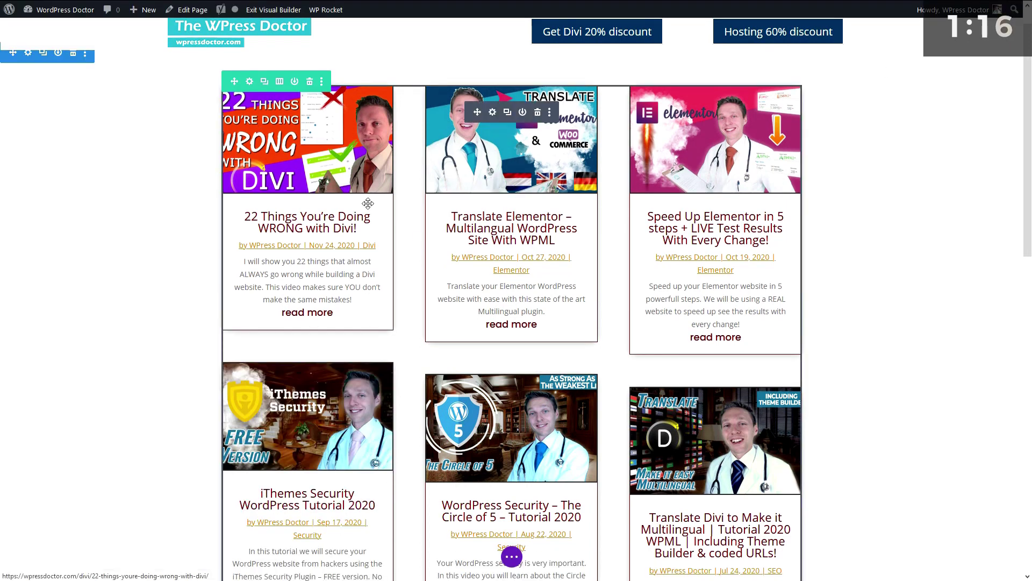
Step: Open the blog module's settings and change its layout from Grid to Fullwidth
{"action": "left_click", "coordinate": [493, 112]}
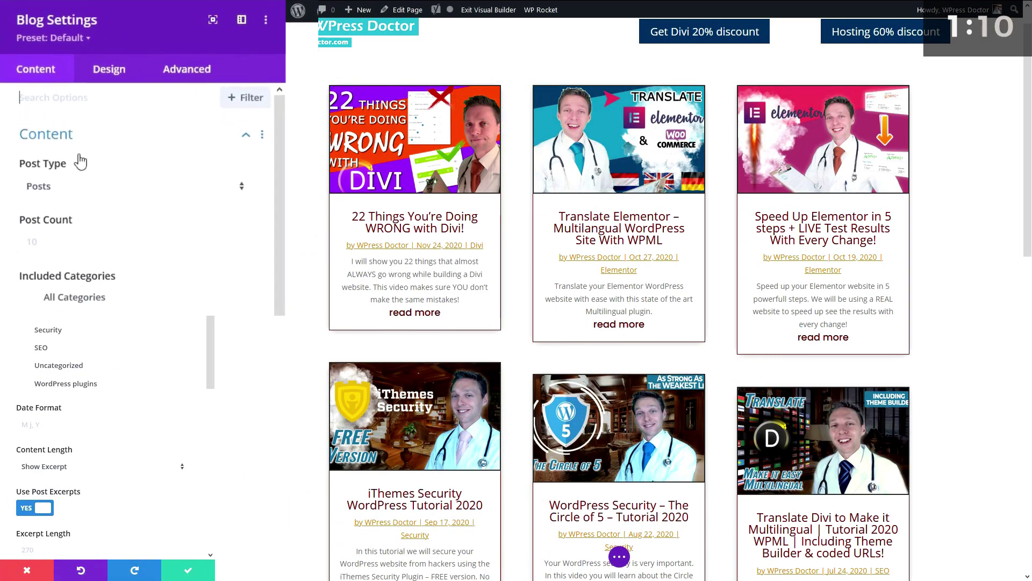
{"action": "left_click", "coordinate": [112, 70]}
{"action": "left_click", "coordinate": [77, 162]}
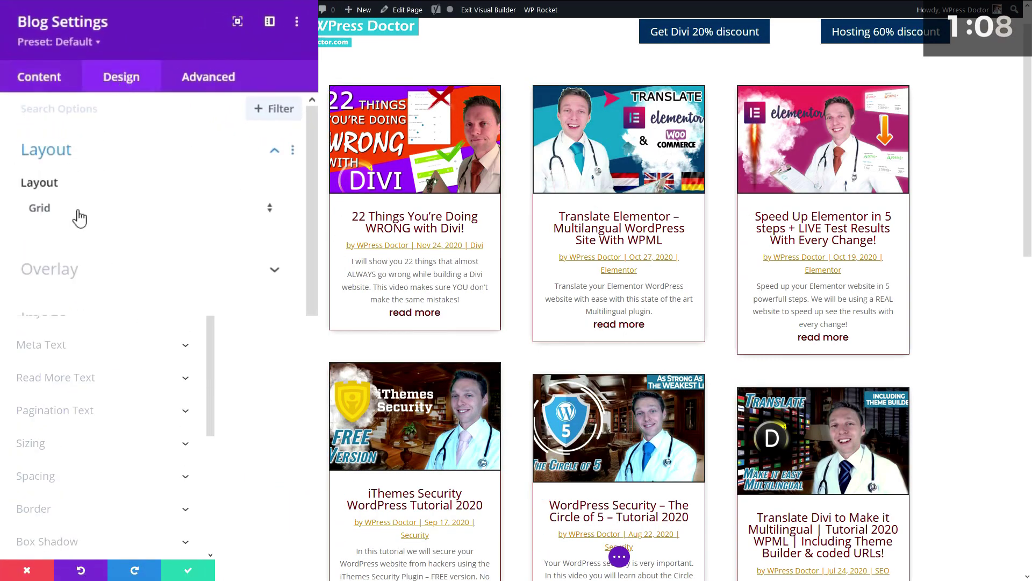
{"action": "left_click", "coordinate": [79, 214]}
{"action": "left_click", "coordinate": [81, 226]}
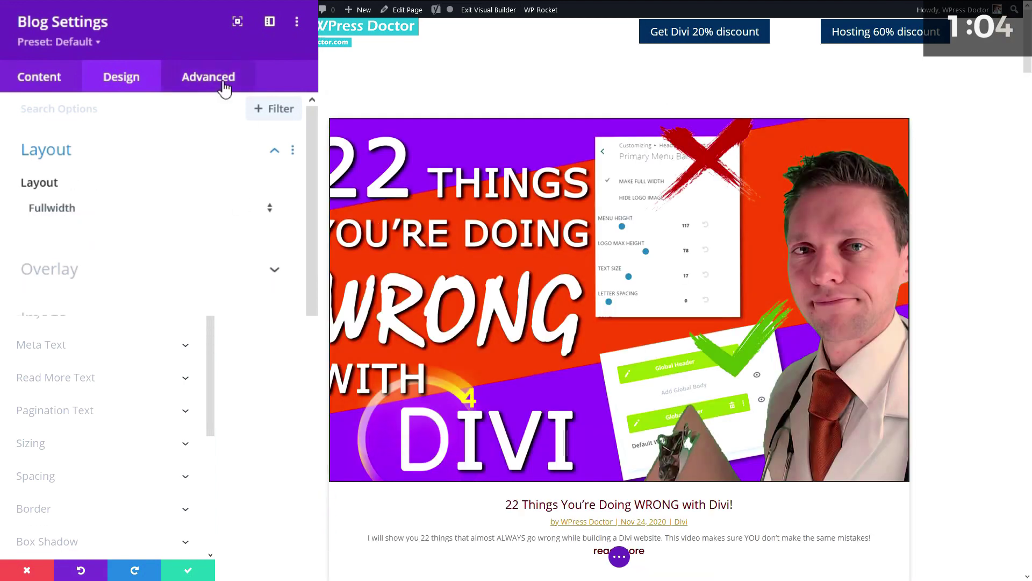
Step: Add column-count: 2; and column-gap: 60px; as the blog module's Main Element custom CSS, save the settings and check the live page
{"action": "left_click", "coordinate": [225, 89]}
{"action": "left_click", "coordinate": [72, 201]}
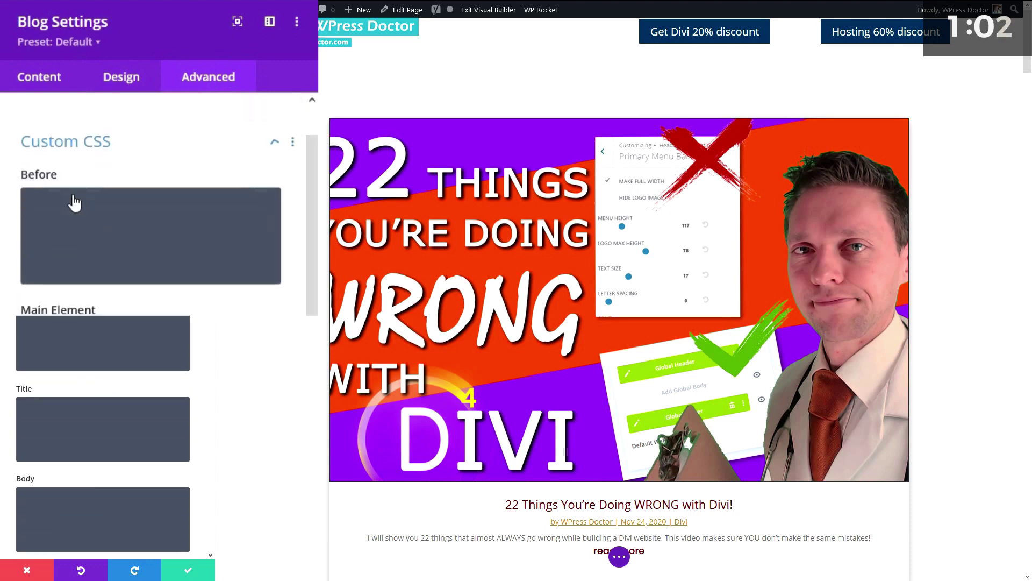
{"action": "left_click", "coordinate": [74, 299]}
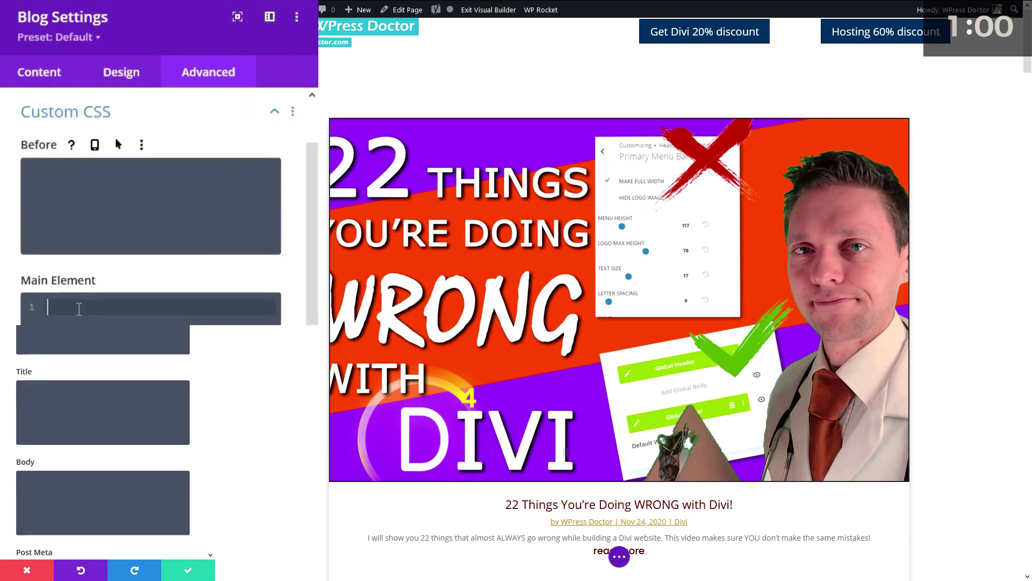
{"action": "type", "text": "column-count: 2; column-gap: 60px;"}
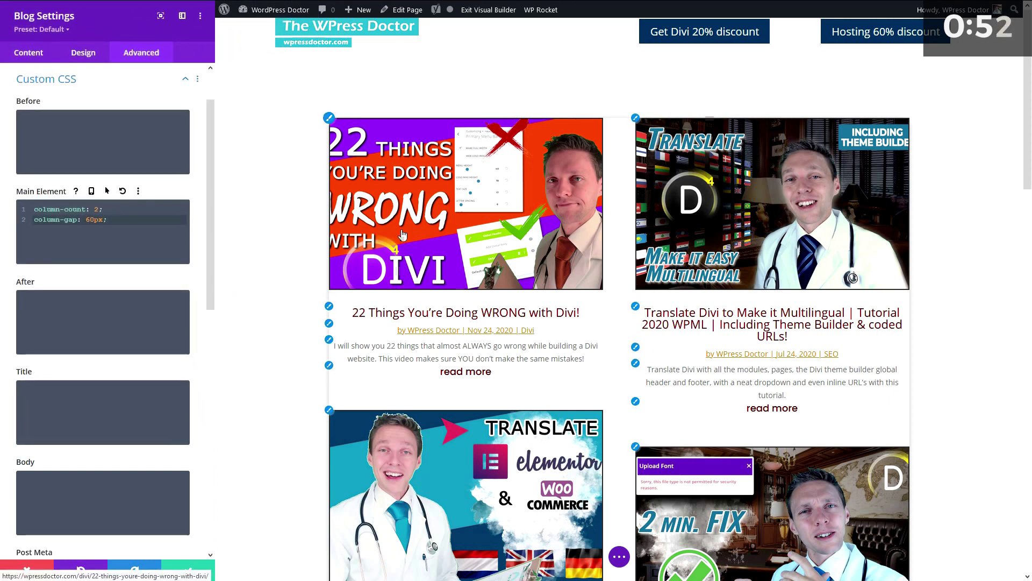
{"action": "left_click", "coordinate": [188, 570]}
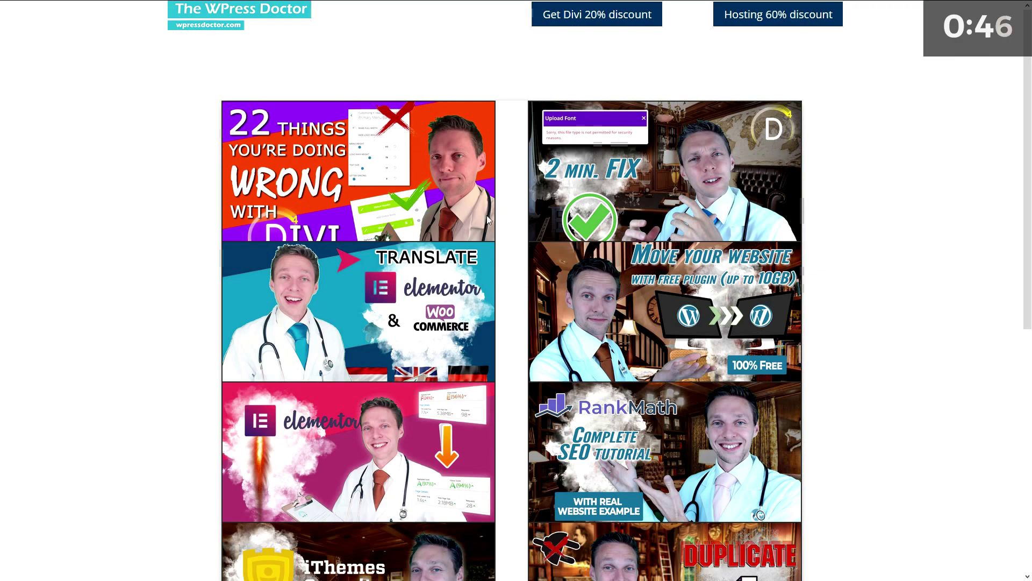
{"action": "scroll", "coordinate": [497, 304], "scroll_direction": "down", "scroll_amount": 8}
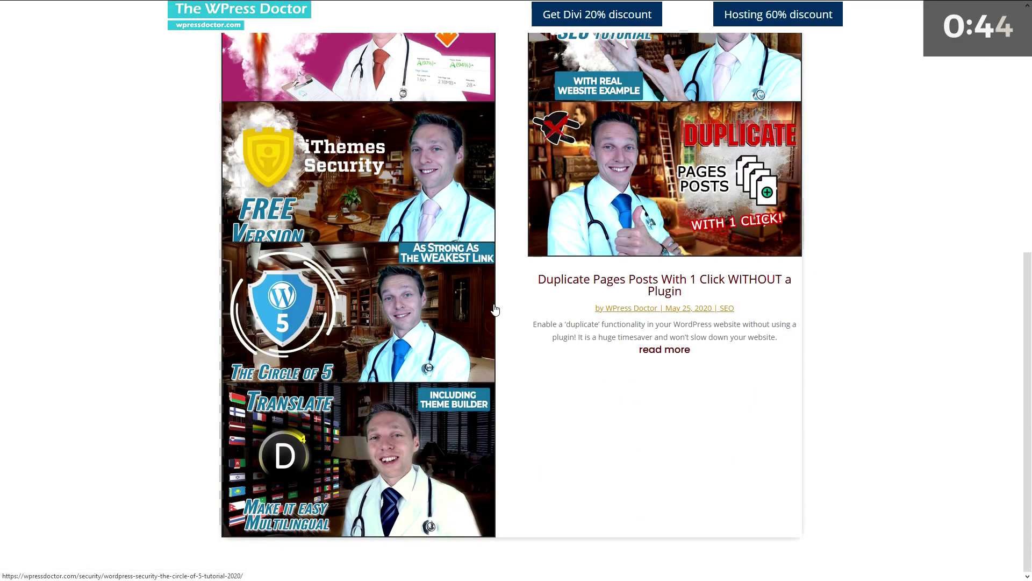
{"action": "scroll", "coordinate": [494, 310], "scroll_direction": "up", "scroll_amount": 8}
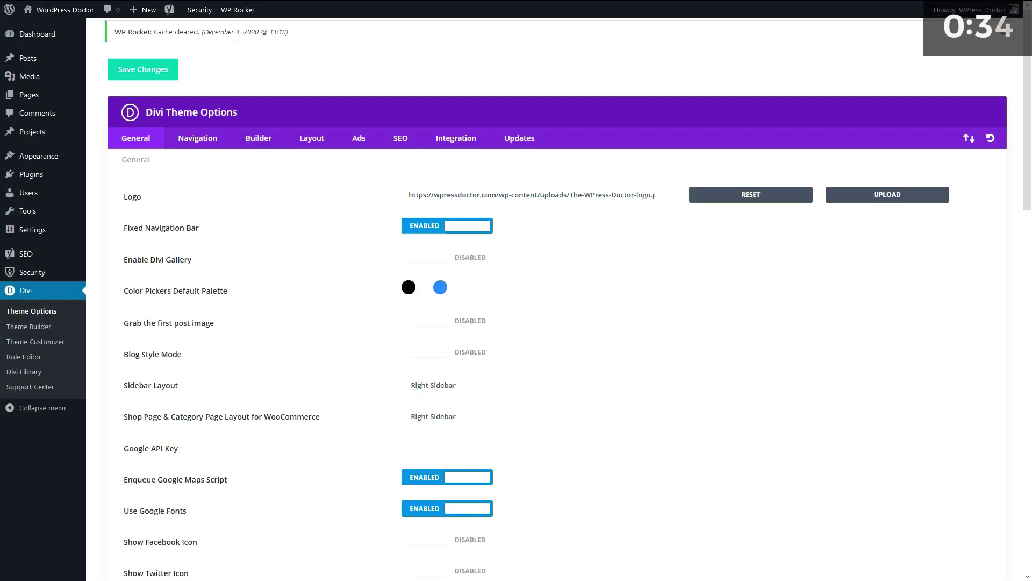
Step: Add custom CSS for .et_pb_posts .et_pb_post with padding-bottom: 300px and border-radius: 2px in the Divi Theme Options, and check the blog columns
{"action": "scroll", "coordinate": [345, 296], "scroll_direction": "down", "scroll_amount": 15}
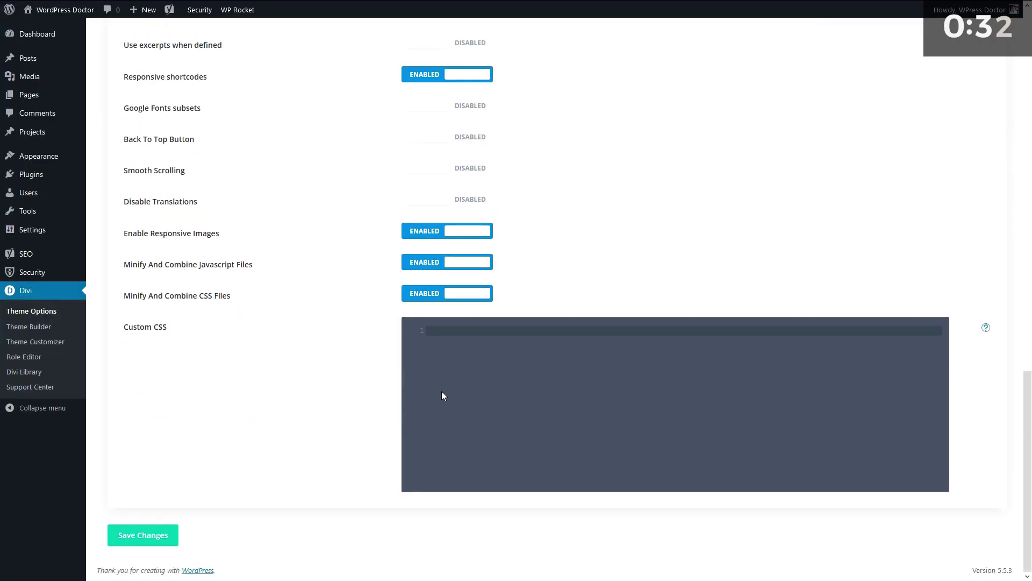
{"action": "left_click", "coordinate": [449, 380]}
{"action": "type", "text": "/*style the individual posts*/ .et_pb_posts .et_pb_post {     padding-bottom: 300px;     border-radius: 2px;     -webkit-column-break-inside: avoid; /* Chrome, Safari, Opera */     page-break-inside: avoid; /* Firefox */     break-inside: avoid; /* IE 10+ */ }"}
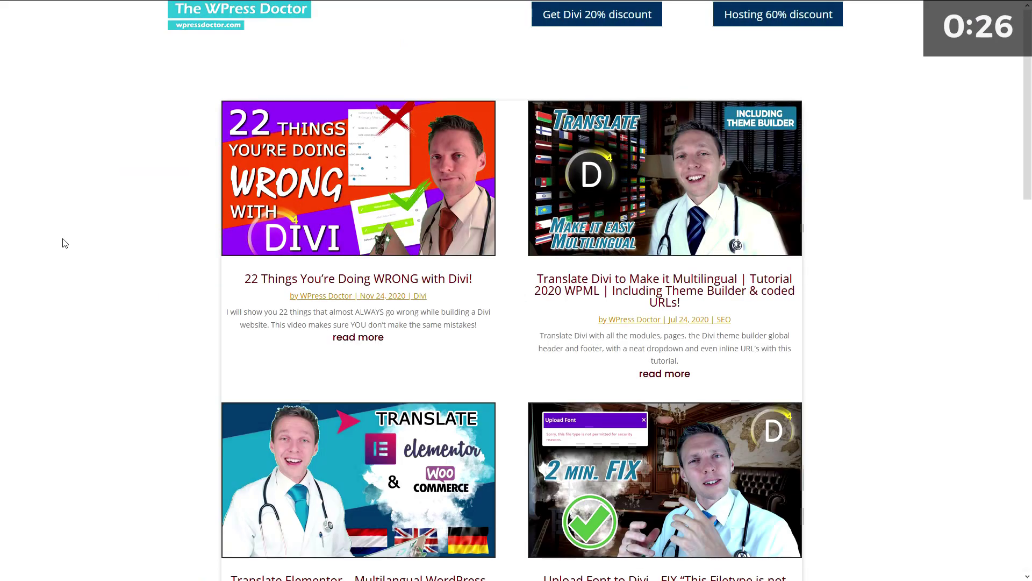
{"action": "scroll", "coordinate": [63, 243], "scroll_direction": "down", "scroll_amount": 12}
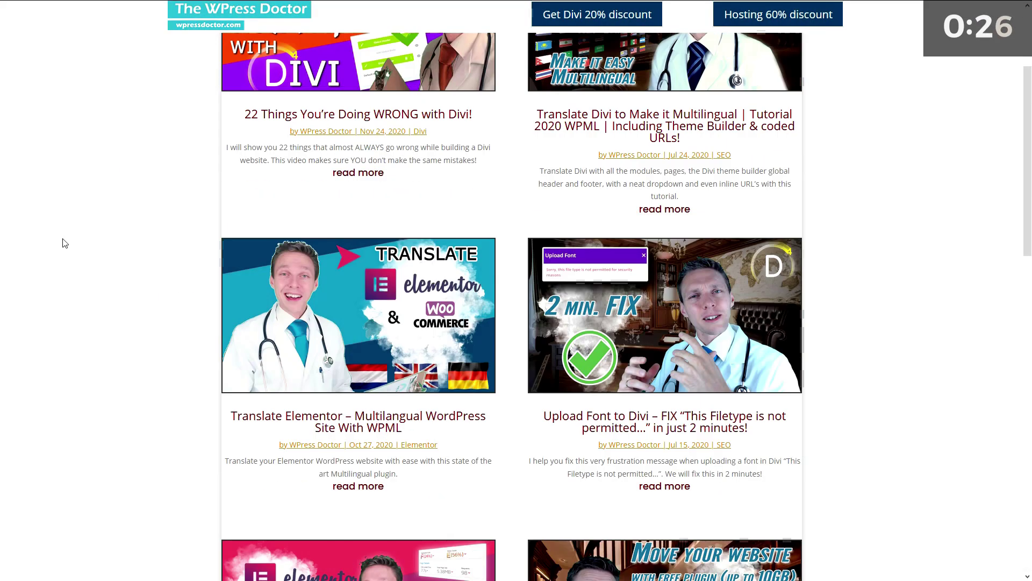
{"action": "scroll", "coordinate": [69, 242], "scroll_direction": "up", "scroll_amount": 6}
{"action": "scroll", "coordinate": [72, 244], "scroll_direction": "up", "scroll_amount": 7}
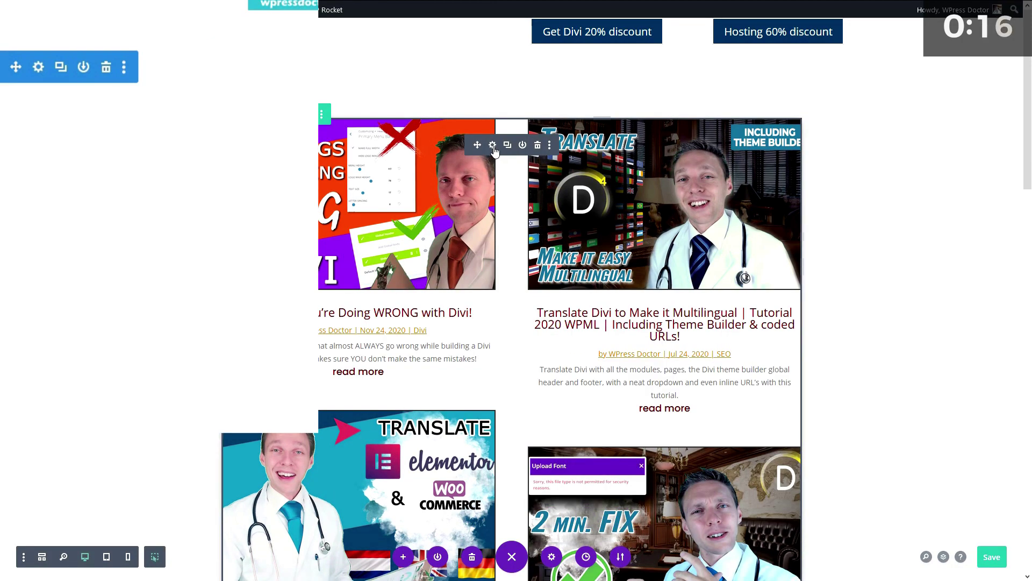
Step: Set column-count to 4 in the blog module's Main Element CSS, save its settings and save the page
{"action": "left_click", "coordinate": [492, 146]}
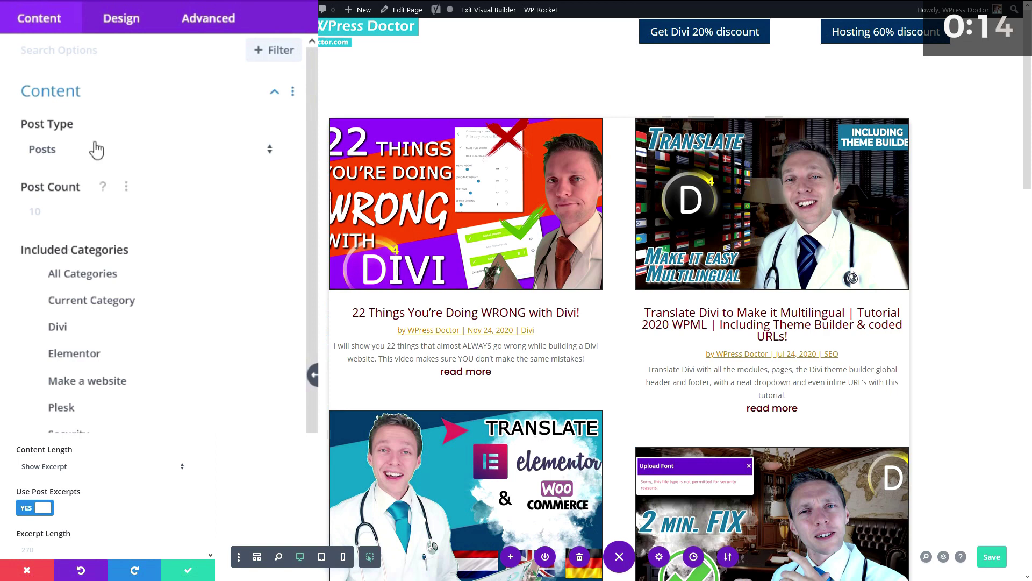
{"action": "left_click", "coordinate": [117, 145]}
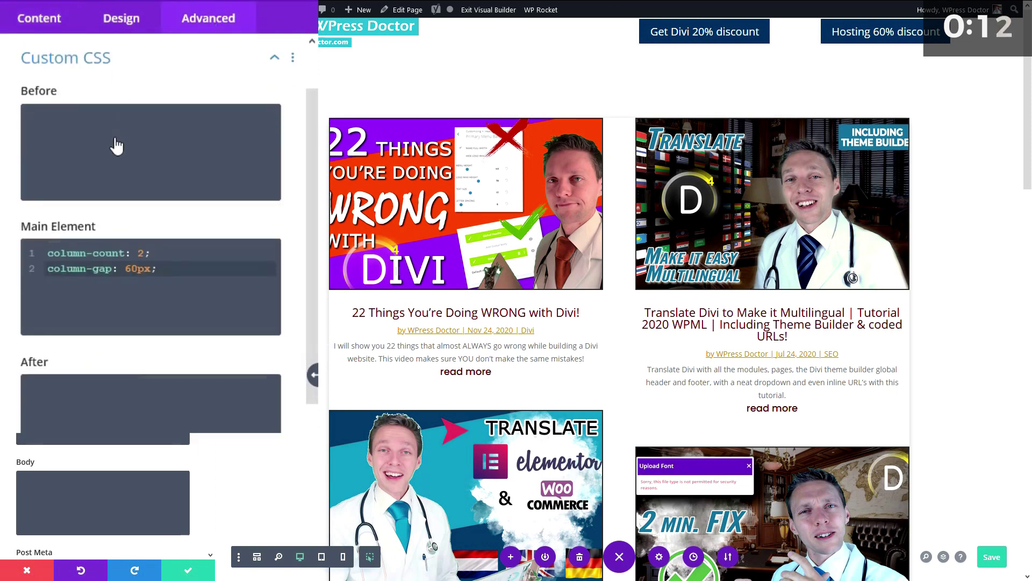
{"action": "left_click", "coordinate": [134, 249]}
{"action": "type", "text": "4"}
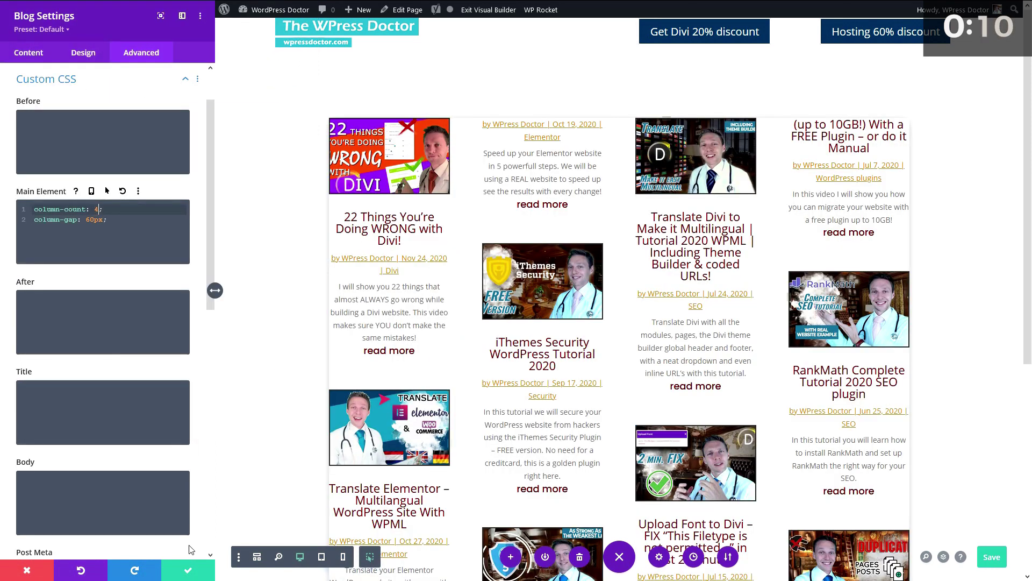
{"action": "left_click", "coordinate": [188, 571]}
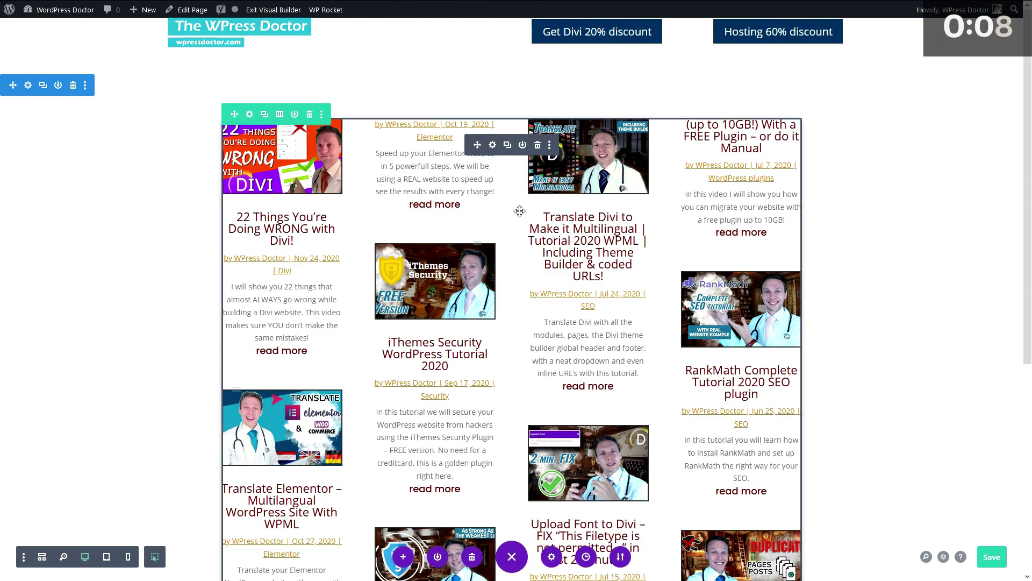
{"action": "key", "text": "ctrl+s"}
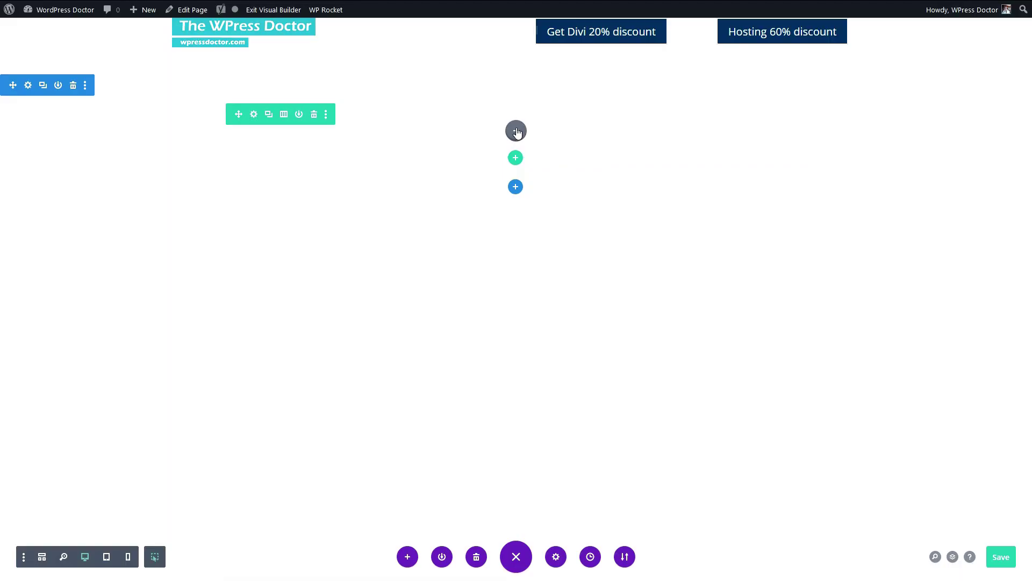
Step: Insert a Blurb module titled "Step 1 - Learning the modules" with the body "The WPress Doctor will walk you step by step trough all the modules."
{"action": "left_click", "coordinate": [516, 132]}
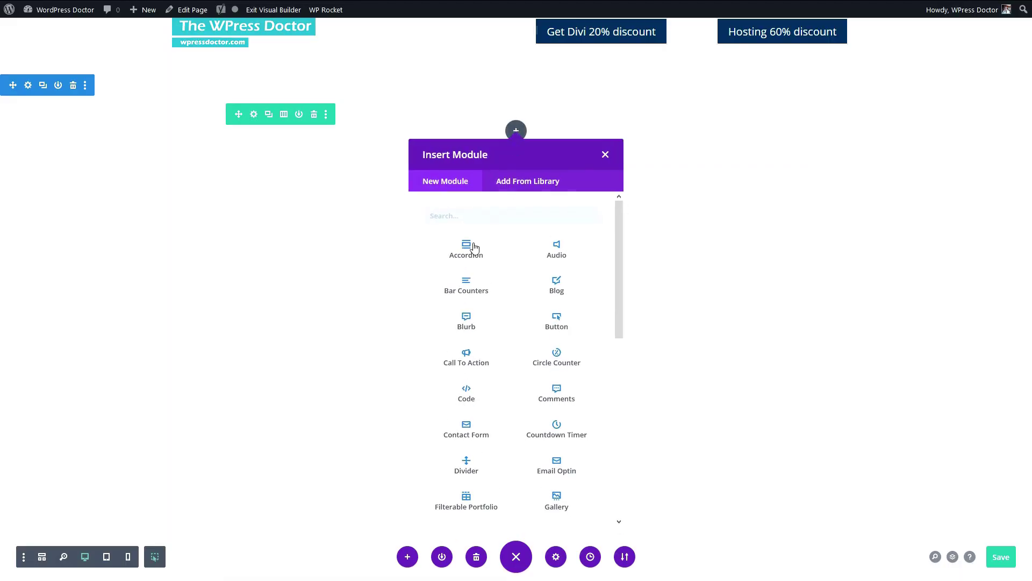
{"action": "left_click", "coordinate": [466, 323]}
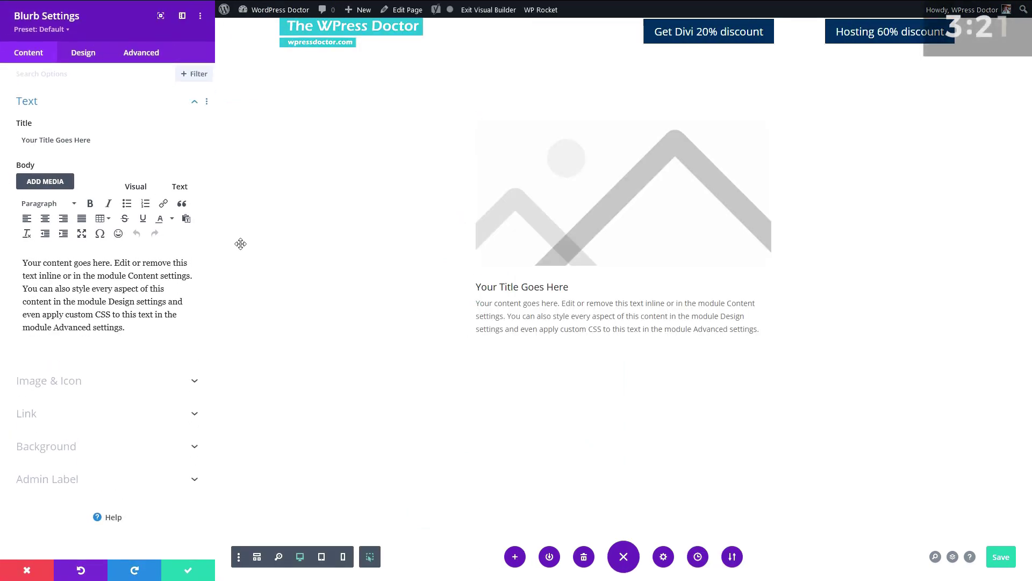
{"action": "left_click_drag", "start_coordinate": [96, 142], "coordinate": [16, 152]}
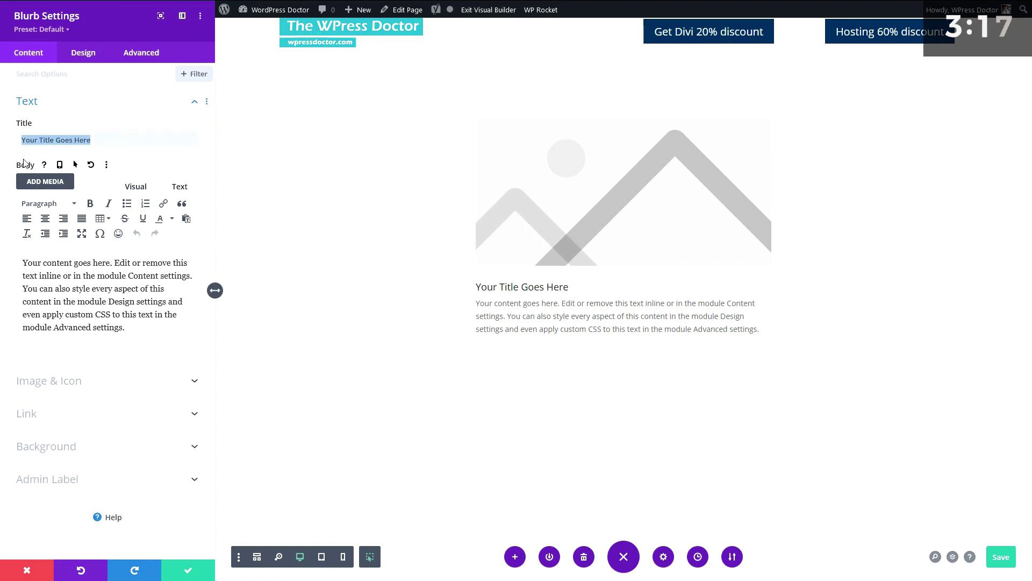
{"action": "type", "text": "Learn WordPress with the Doctor"}
{"action": "triple_click", "coordinate": [107, 296]}
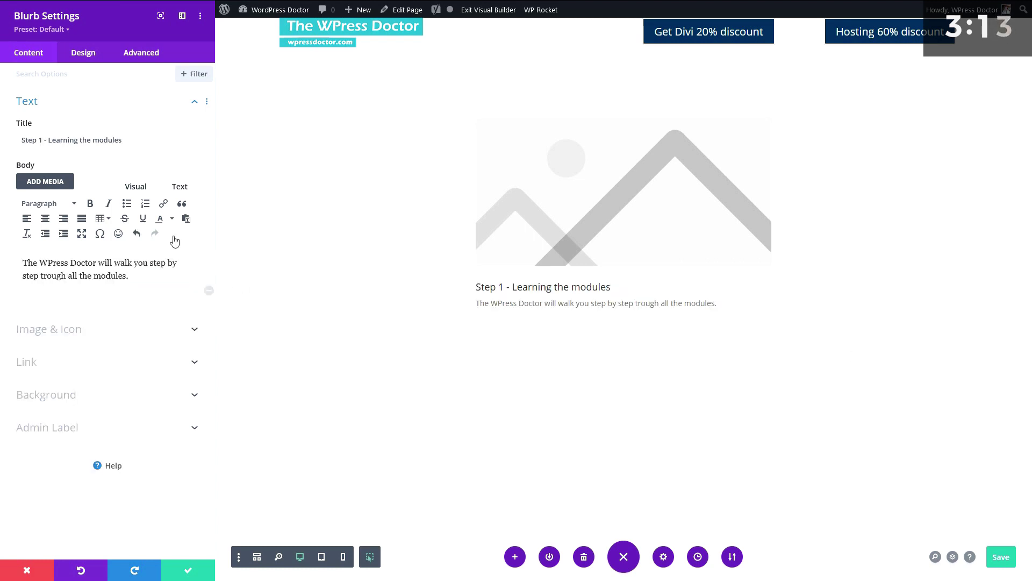
Step: Give the blurb the WPress-Doctor-singing.png image and replace it with the blue doctor figure from the media library
{"action": "left_click", "coordinate": [71, 334]}
{"action": "left_click", "coordinate": [75, 276]}
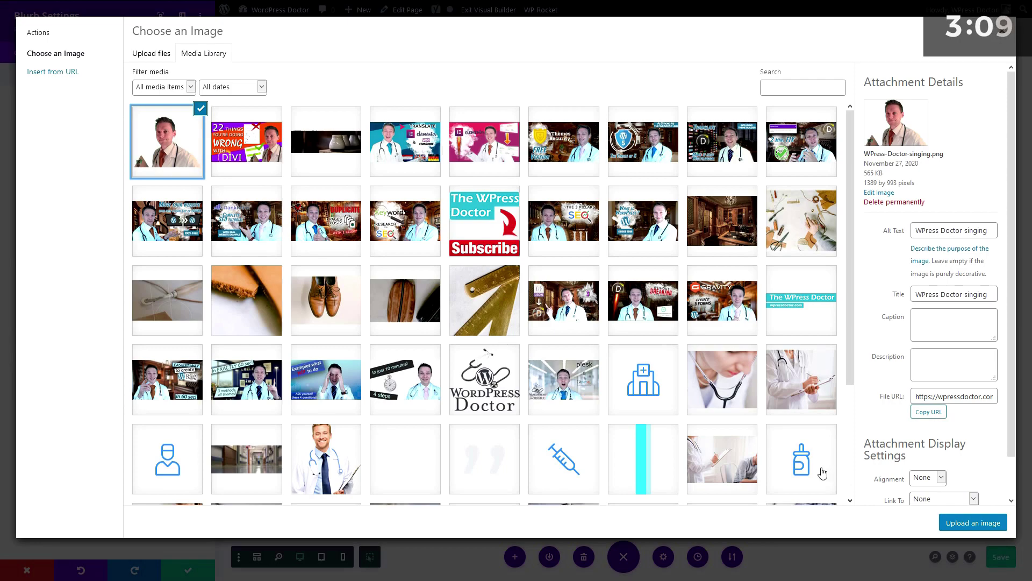
{"action": "left_click", "coordinate": [973, 523]}
{"action": "left_click", "coordinate": [129, 263]}
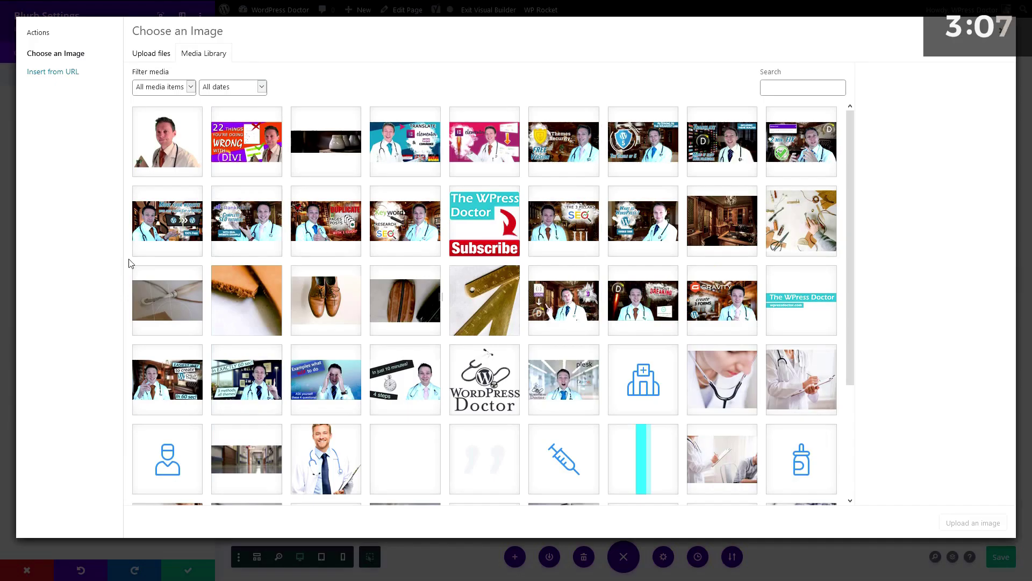
{"action": "left_click", "coordinate": [178, 459]}
{"action": "left_click", "coordinate": [950, 522]}
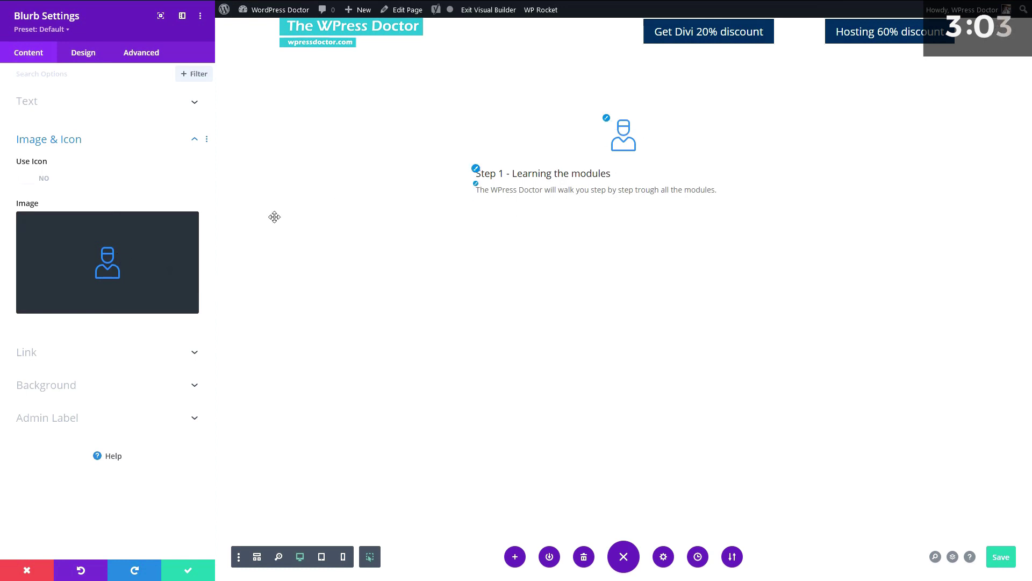
Step: Enable Use Icon for the blurb and browse the available icons
{"action": "left_click", "coordinate": [42, 178]}
{"action": "scroll", "coordinate": [140, 259], "scroll_direction": "down", "scroll_amount": 5}
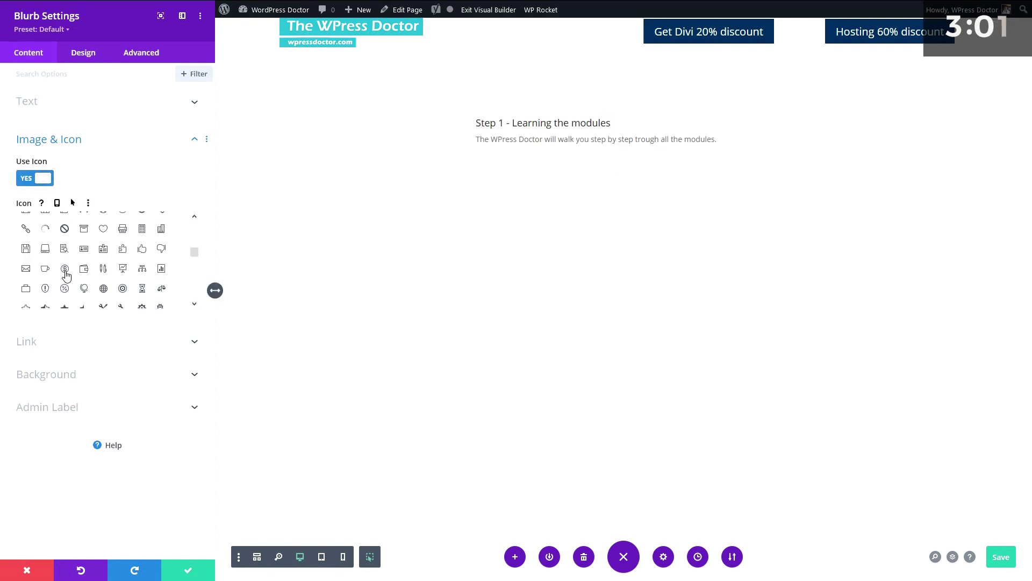
Step: Give the blurb the presentation-board chart icon and set its icon color to dark red (#8c0101)
{"action": "left_click", "coordinate": [122, 268]}
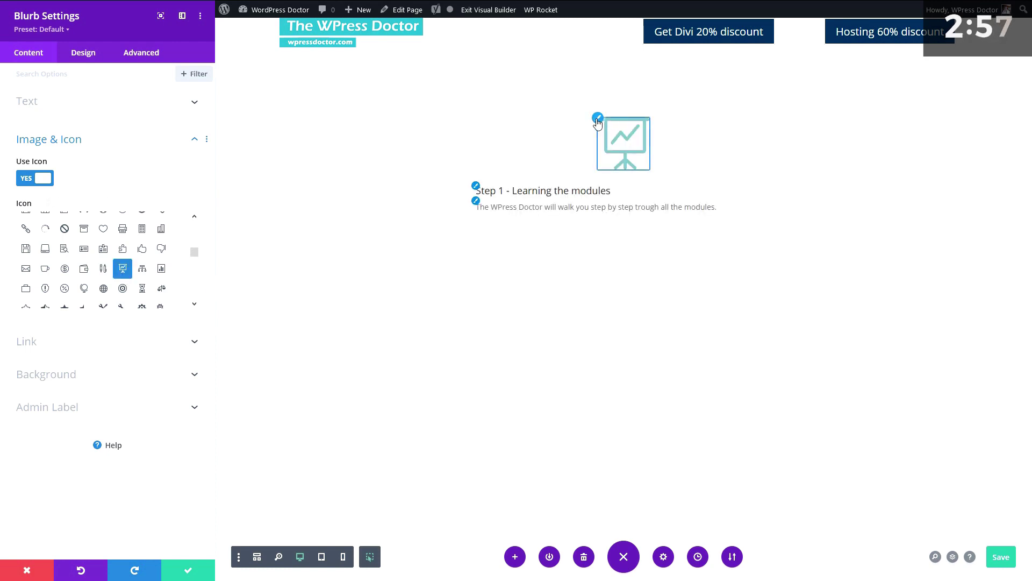
{"action": "left_click", "coordinate": [83, 52]}
{"action": "left_click", "coordinate": [48, 100]}
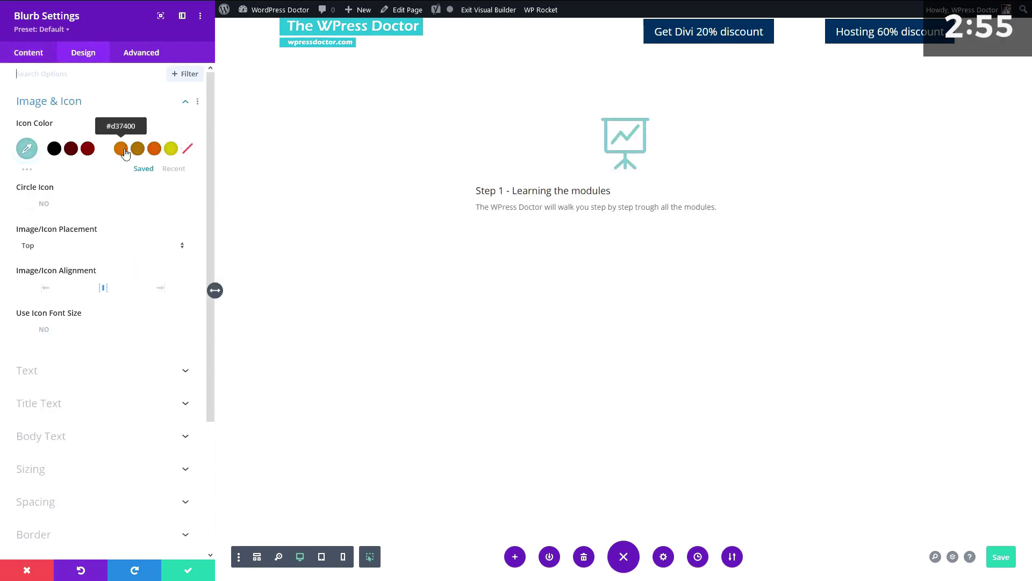
{"action": "left_click", "coordinate": [87, 148]}
Step: Place the icon to the left of the blurb text and enclose it in a white circle
{"action": "left_click", "coordinate": [105, 247]}
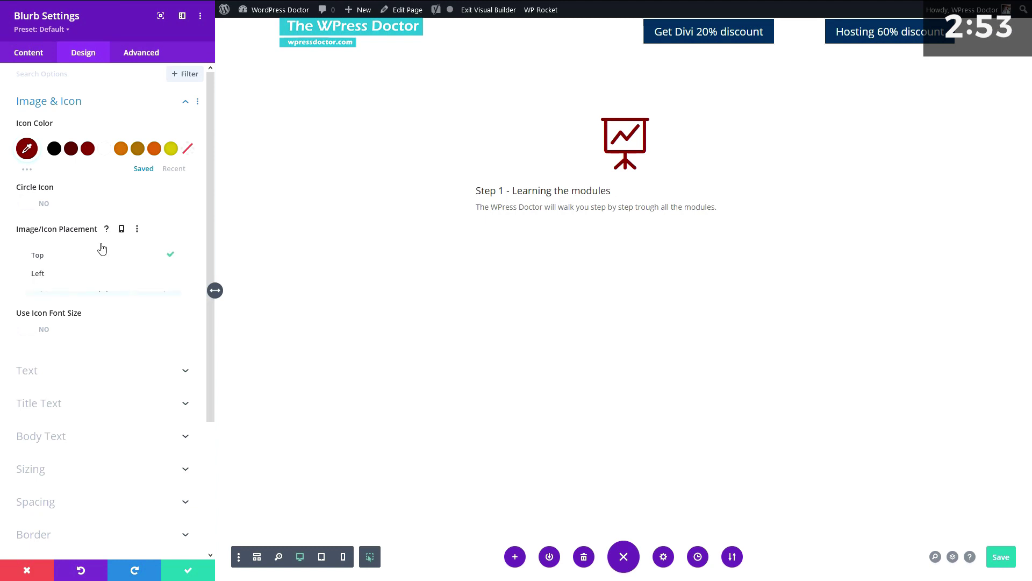
{"action": "left_click", "coordinate": [45, 275]}
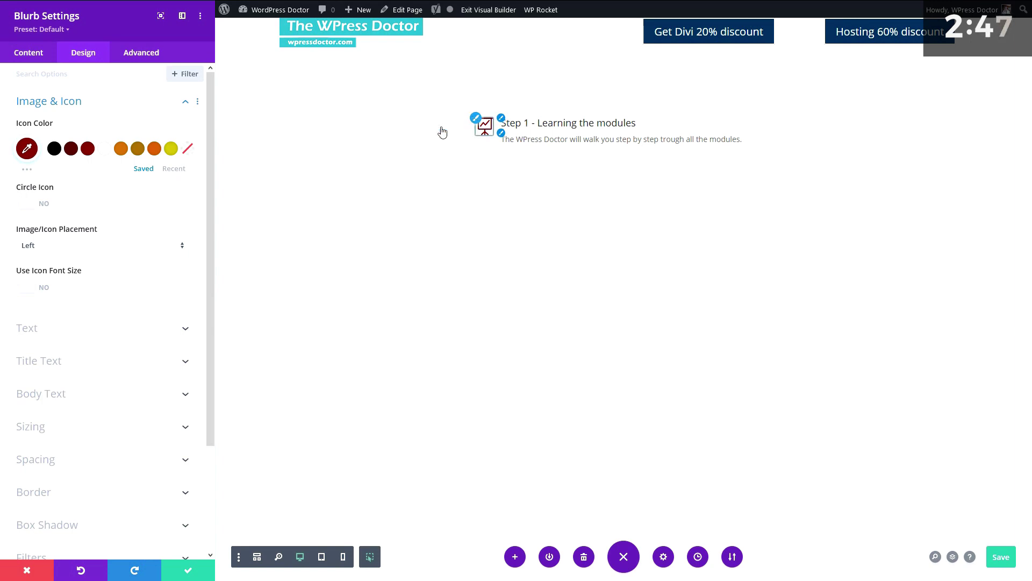
{"action": "left_click", "coordinate": [43, 210]}
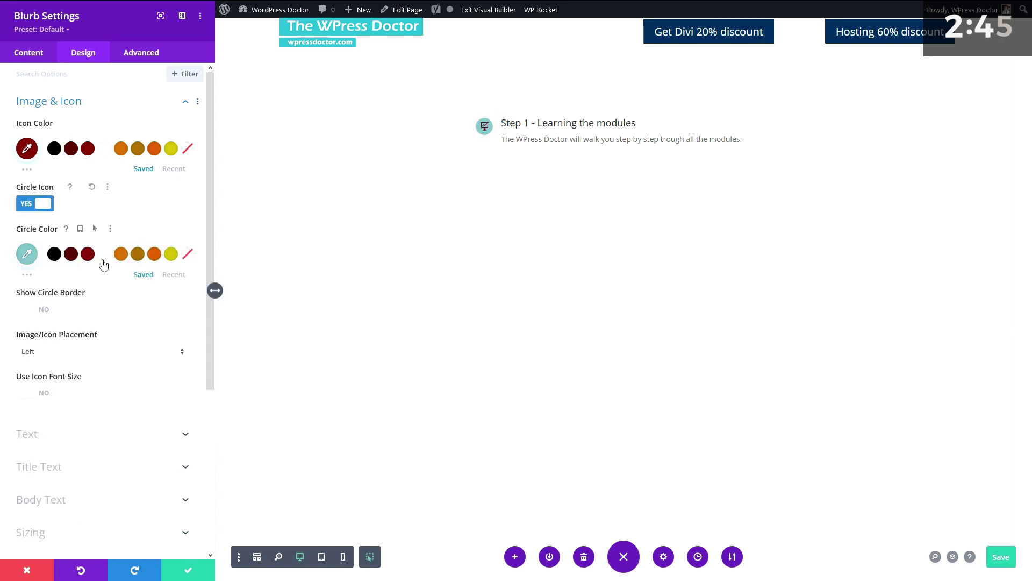
Step: Try a circle border around the icon in black, dark red (#8c0101) and orange (#d37400)
{"action": "left_click", "coordinate": [47, 309]}
{"action": "left_click", "coordinate": [54, 361]}
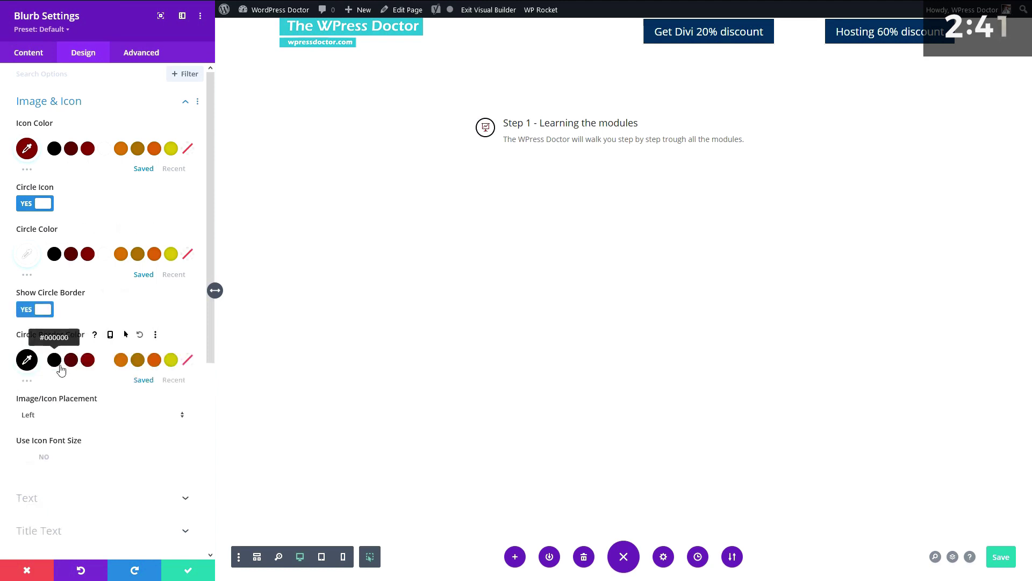
{"action": "left_click", "coordinate": [87, 360]}
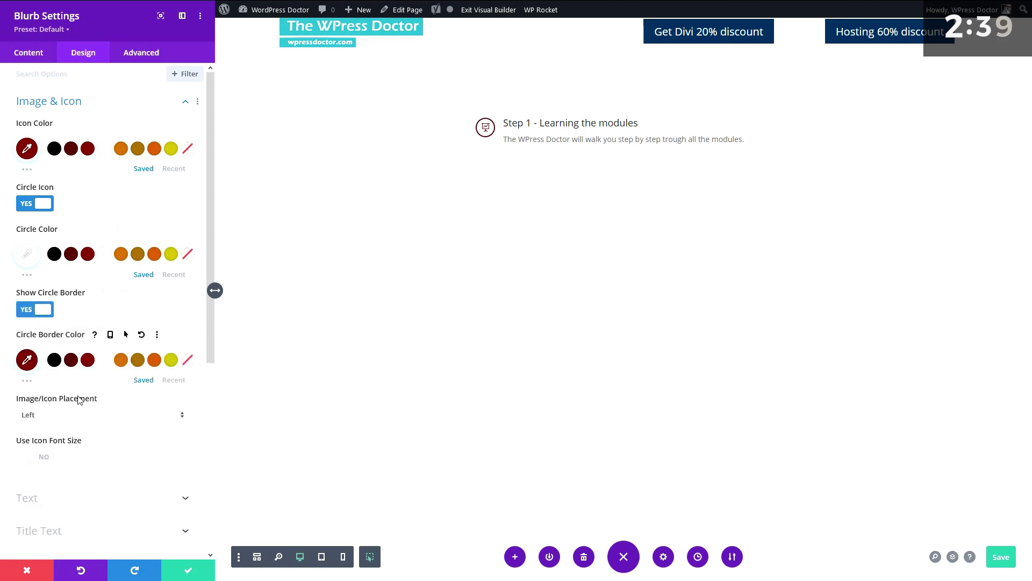
{"action": "left_click", "coordinate": [122, 361]}
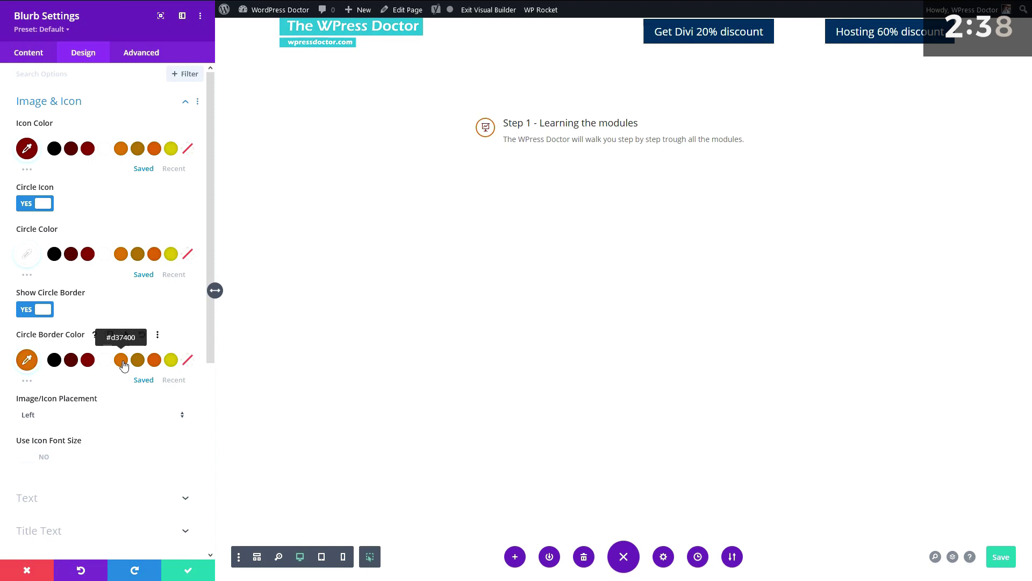
{"action": "left_click", "coordinate": [54, 360]}
{"action": "scroll", "coordinate": [81, 375], "scroll_direction": "down", "scroll_amount": 4}
{"action": "left_click", "coordinate": [54, 509]}
{"action": "scroll", "coordinate": [55, 512], "scroll_direction": "down", "scroll_amount": 4}
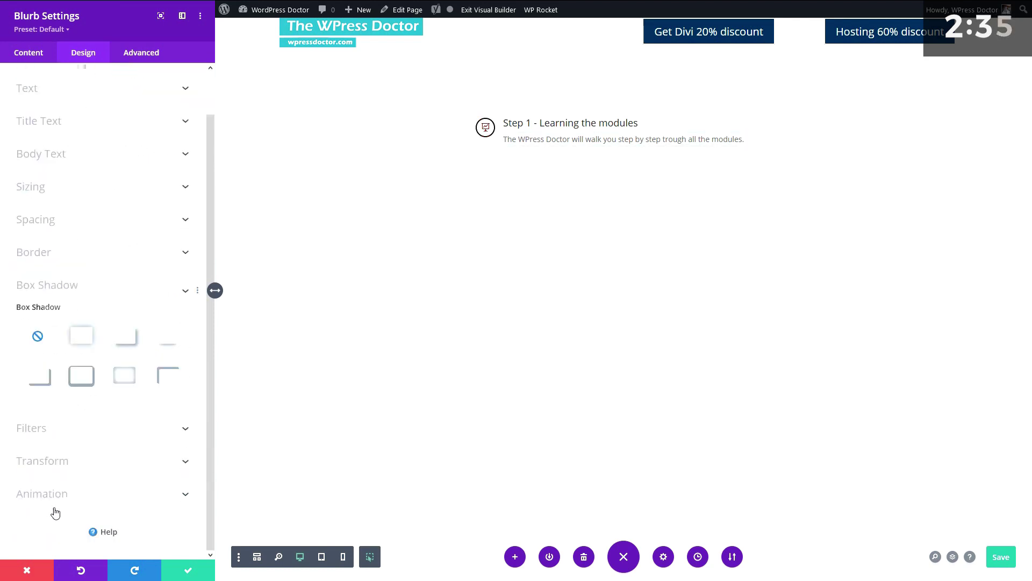
{"action": "scroll", "coordinate": [86, 353], "scroll_direction": "up", "scroll_amount": 10}
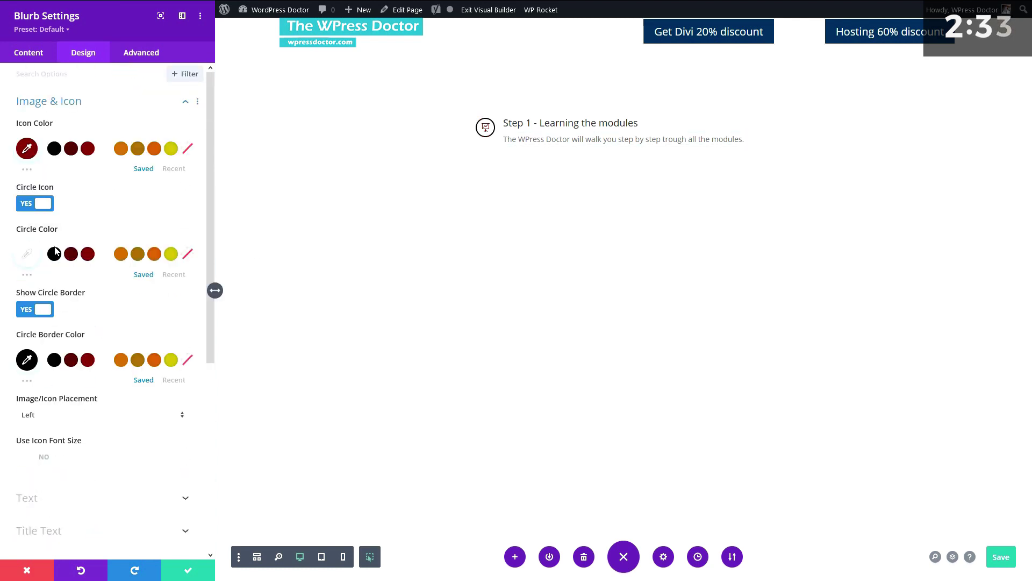
{"action": "left_click", "coordinate": [42, 310]}
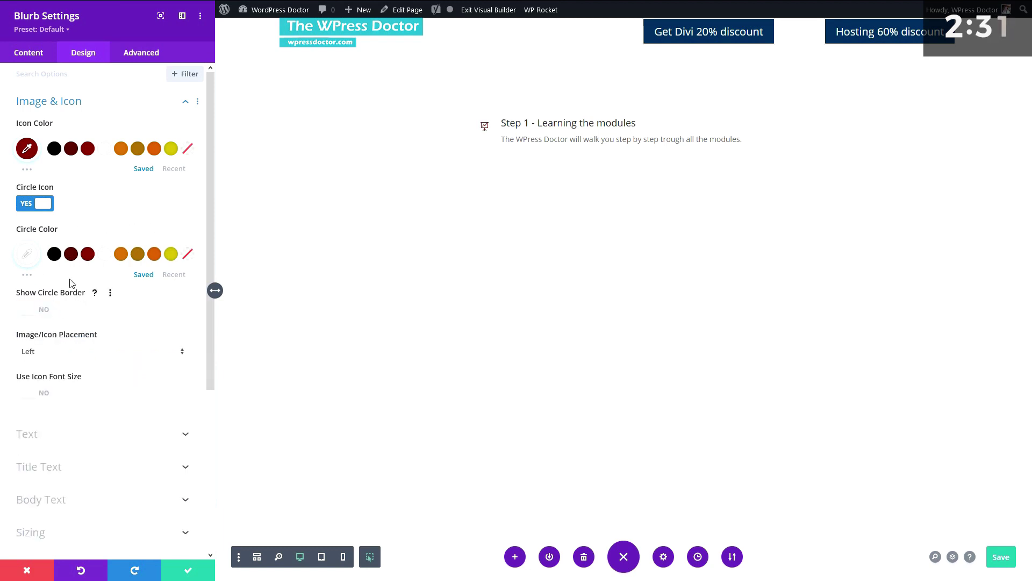
Step: Enable a custom icon font size of 41px for the blurb and close its settings
{"action": "left_click", "coordinate": [44, 395]}
{"action": "left_click_drag", "start_coordinate": [108, 433], "coordinate": [51, 435]}
{"action": "key", "text": "Escape"}
Step: Change the row to four equal columns and put a duplicate of the blurb in the second column
{"action": "left_click", "coordinate": [284, 117]}
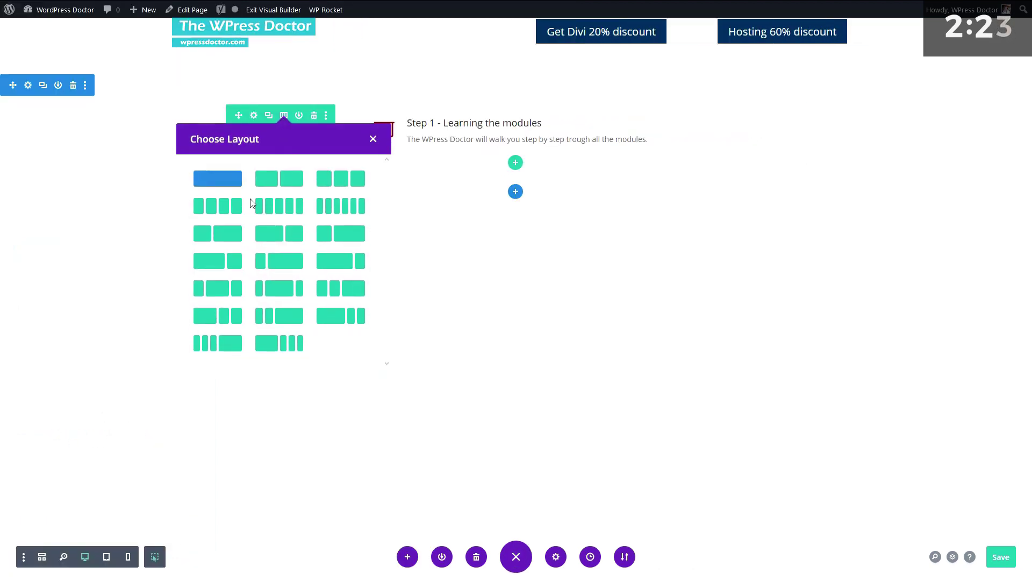
{"action": "left_click", "coordinate": [228, 209]}
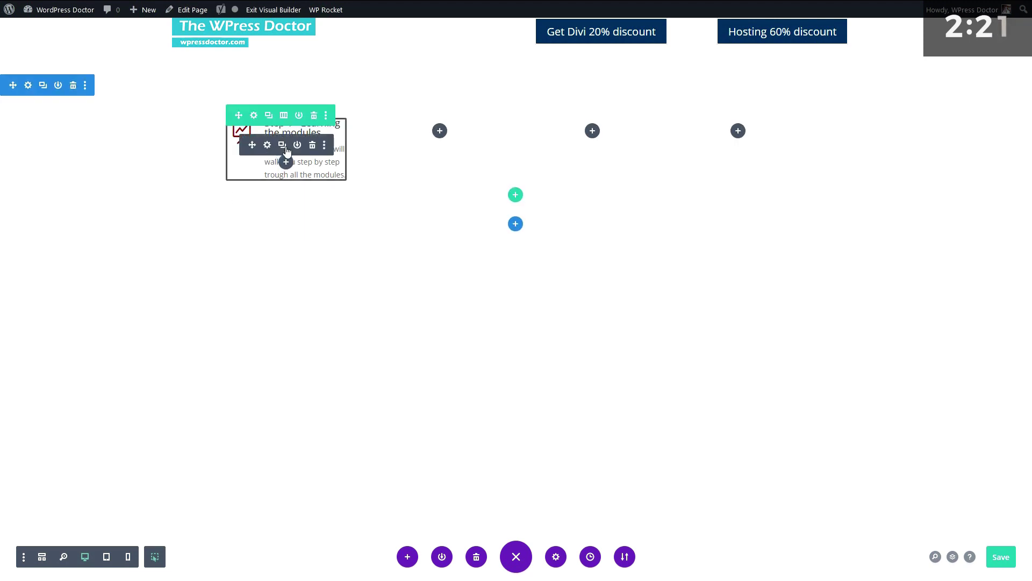
{"action": "left_click", "coordinate": [281, 146]}
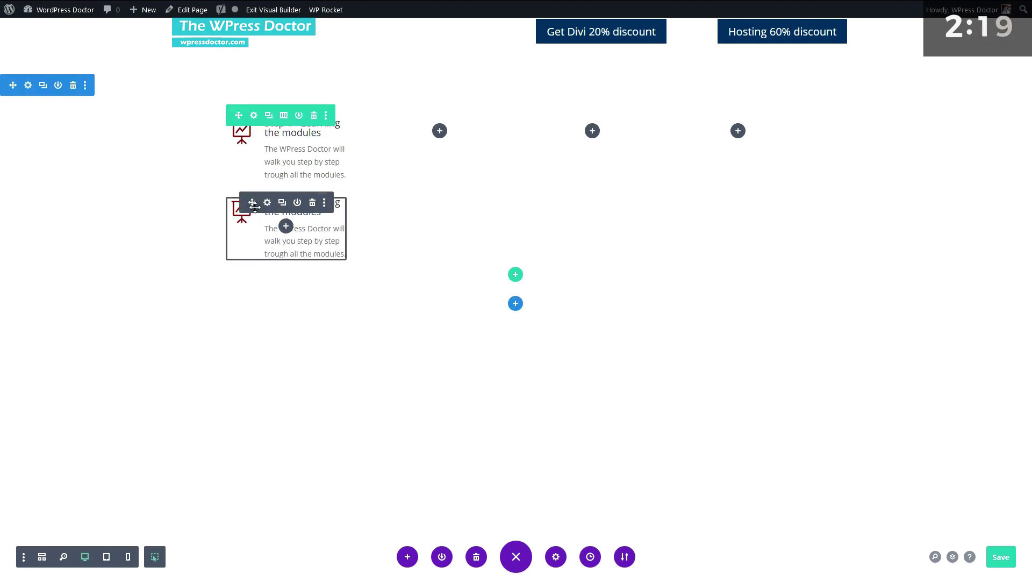
{"action": "left_click_drag", "start_coordinate": [255, 207], "coordinate": [432, 141]}
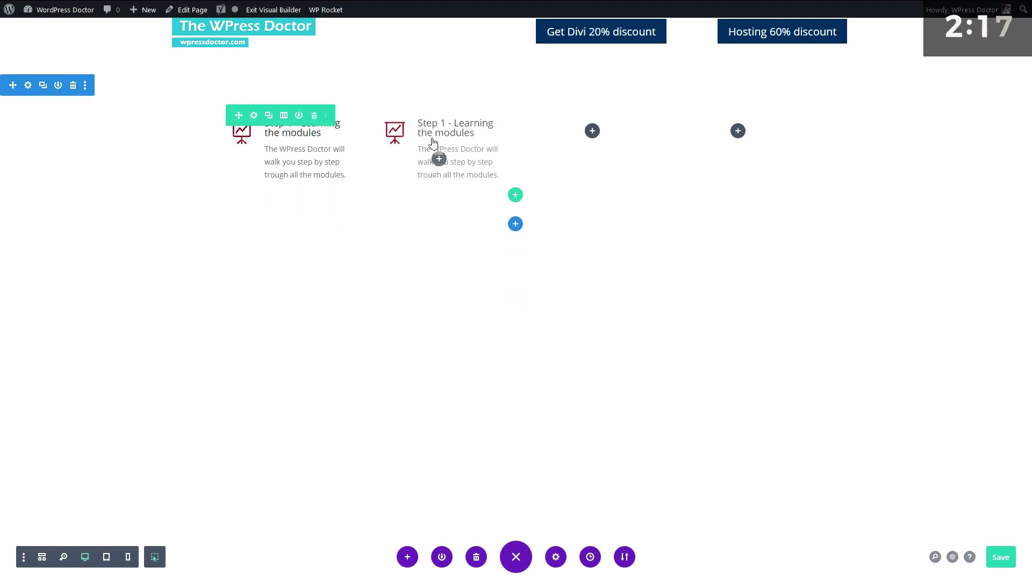
Step: Title the second blurb "Step 2 - Building your website" with body "Change all modules to your styling and preference." and give it the pencil-in-square icon
{"action": "left_click", "coordinate": [421, 125]}
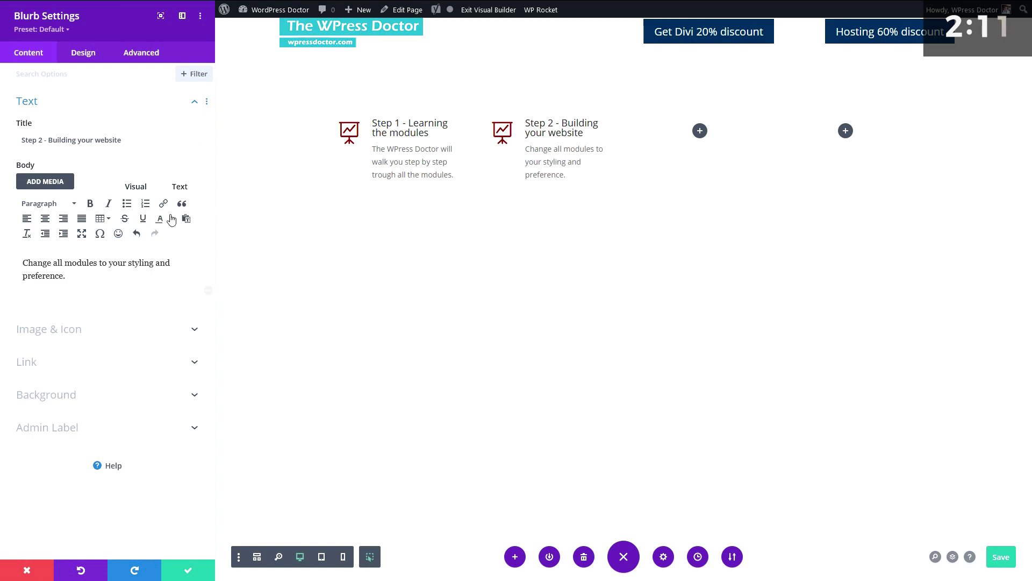
{"action": "left_click", "coordinate": [72, 329]}
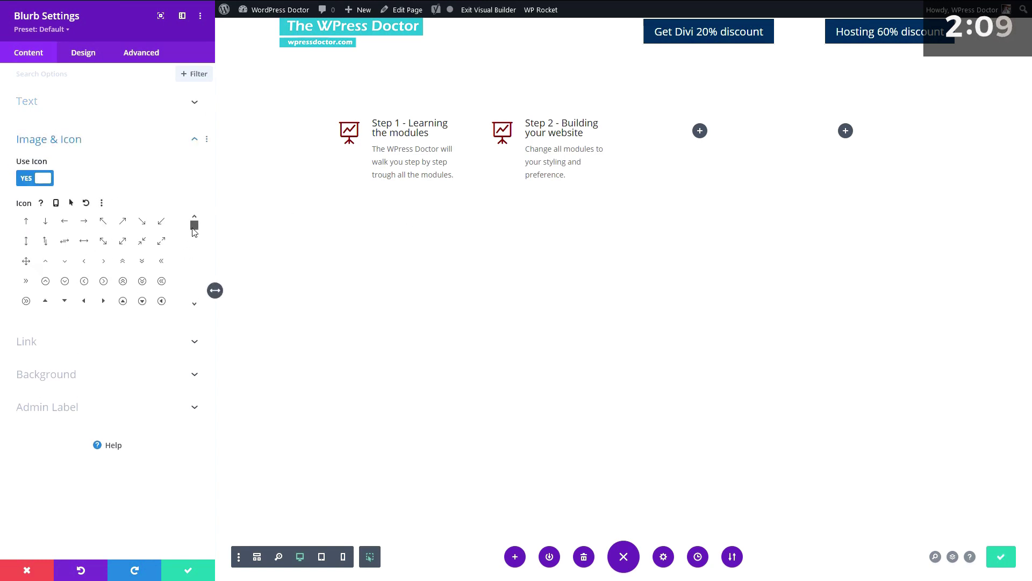
{"action": "scroll", "coordinate": [194, 231], "scroll_direction": "down", "scroll_amount": 5}
{"action": "left_click", "coordinate": [64, 247]}
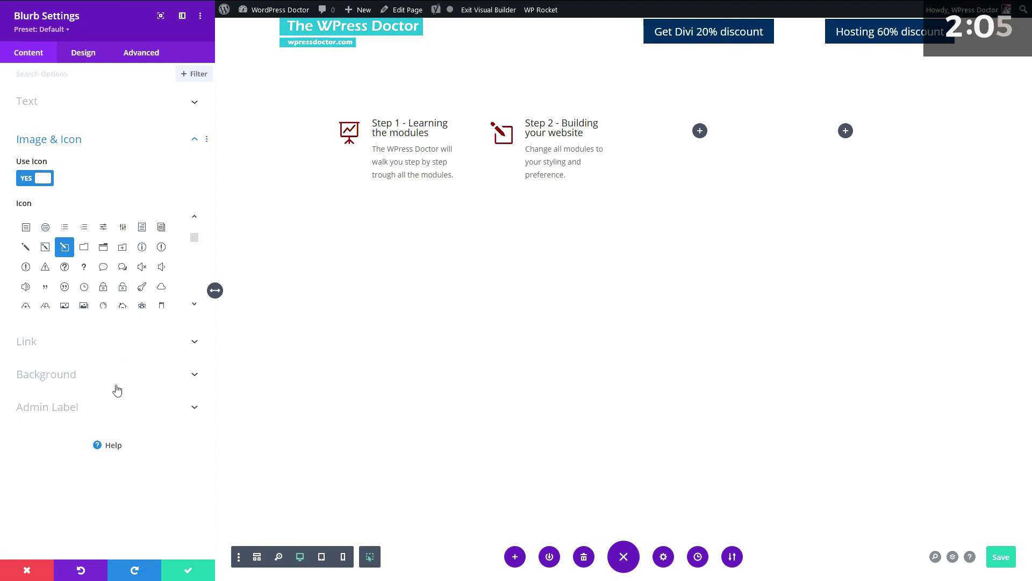
{"action": "left_click", "coordinate": [187, 570]}
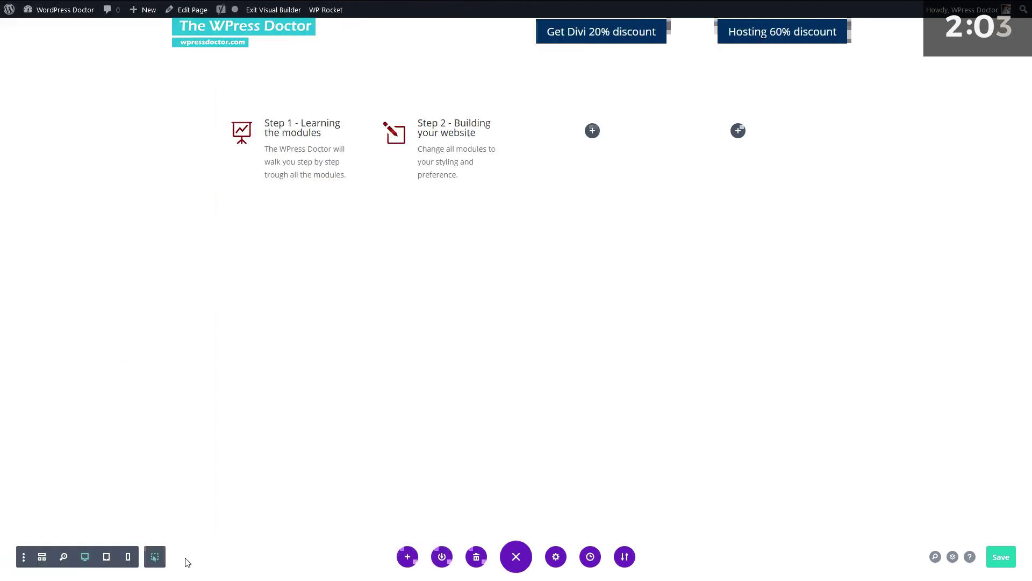
Step: Give the section a dark red (#8c0101) background color and the background image leather_company-18.jpg, and save the section settings
{"action": "left_click", "coordinate": [28, 86]}
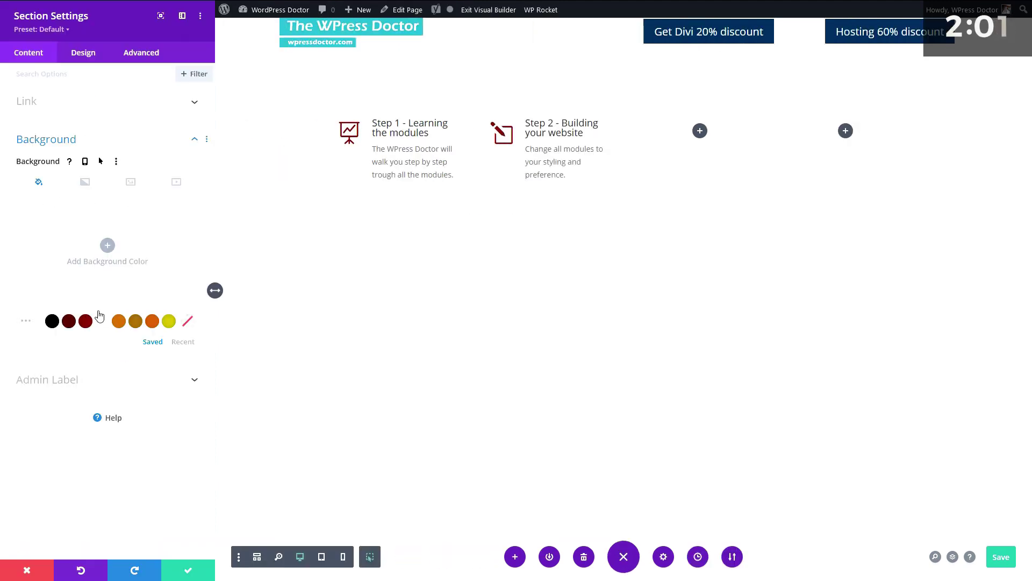
{"action": "left_click", "coordinate": [85, 321]}
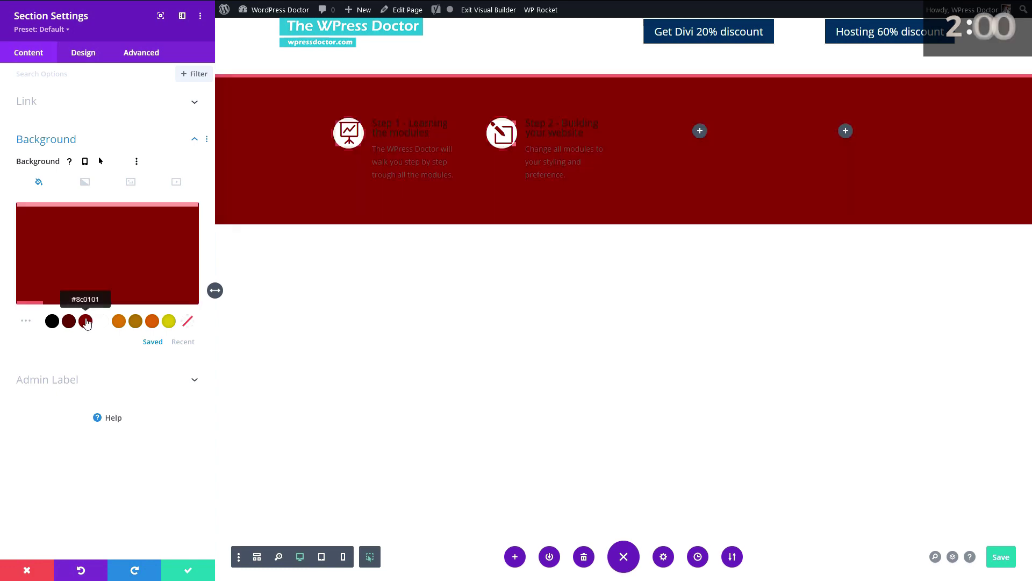
{"action": "left_click", "coordinate": [129, 182]}
{"action": "left_click", "coordinate": [110, 258]}
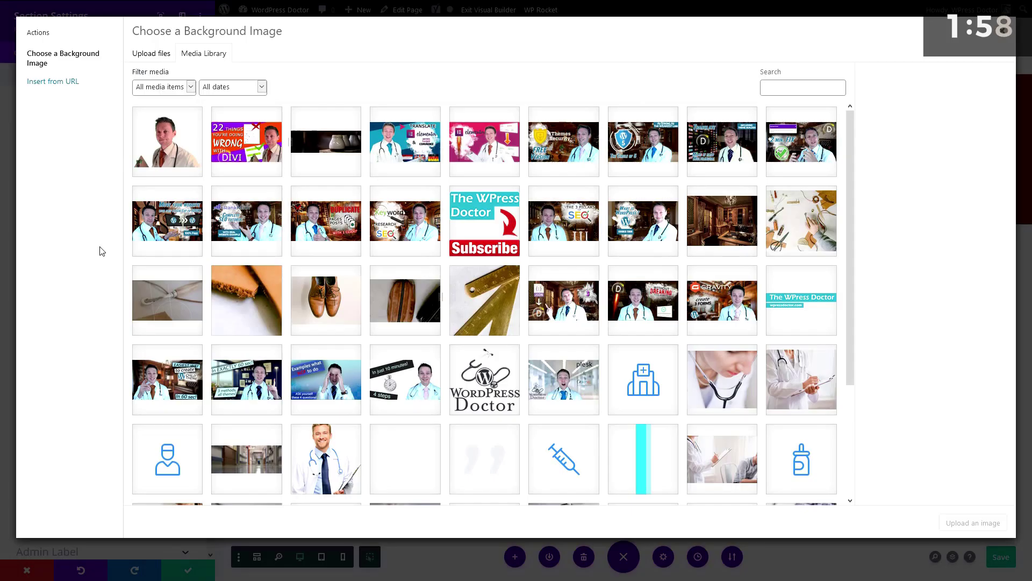
{"action": "left_click", "coordinate": [204, 314]}
{"action": "left_click", "coordinate": [453, 304]}
{"action": "left_click", "coordinate": [433, 302]}
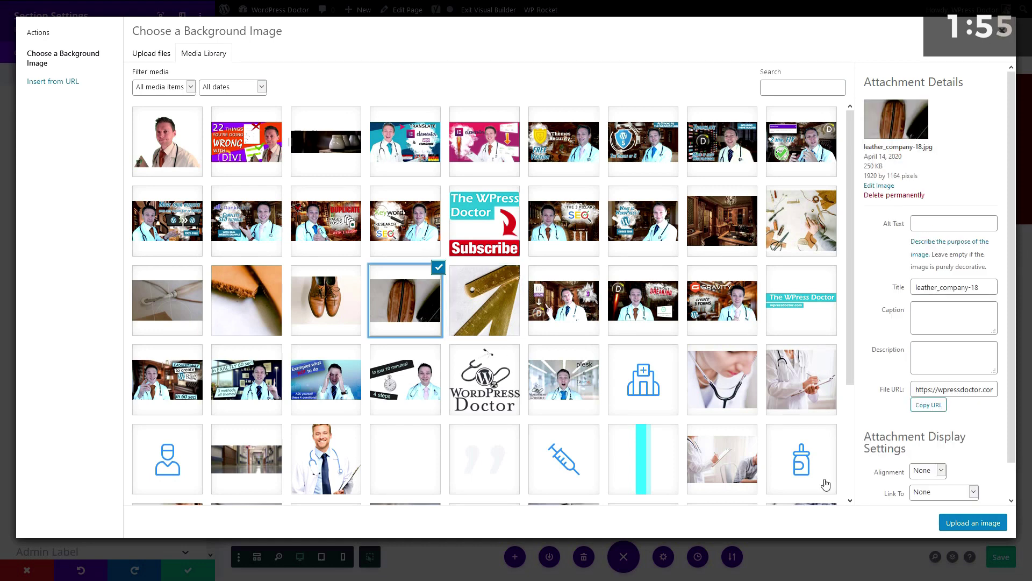
{"action": "left_click", "coordinate": [973, 522]}
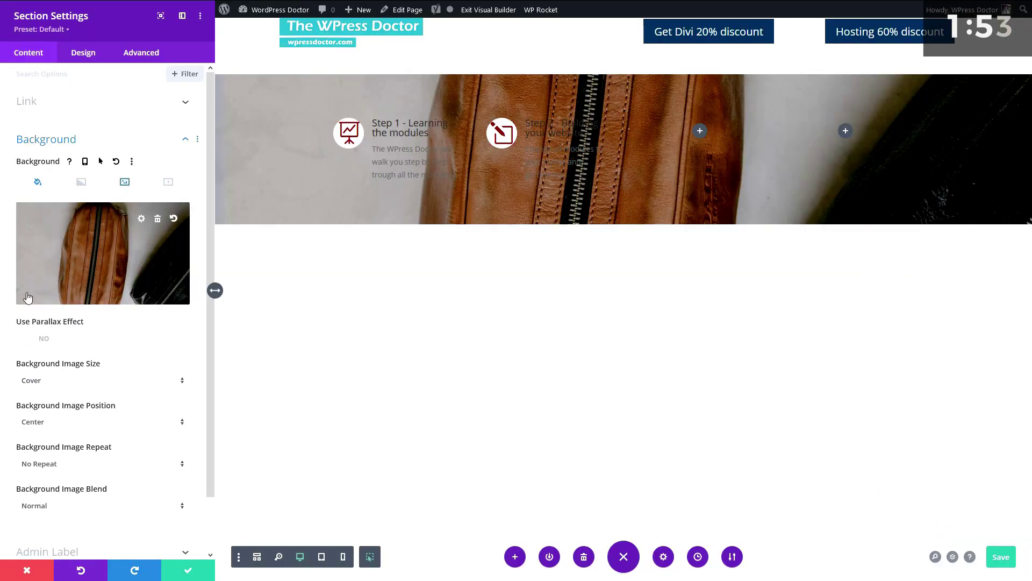
{"action": "left_click", "coordinate": [194, 570]}
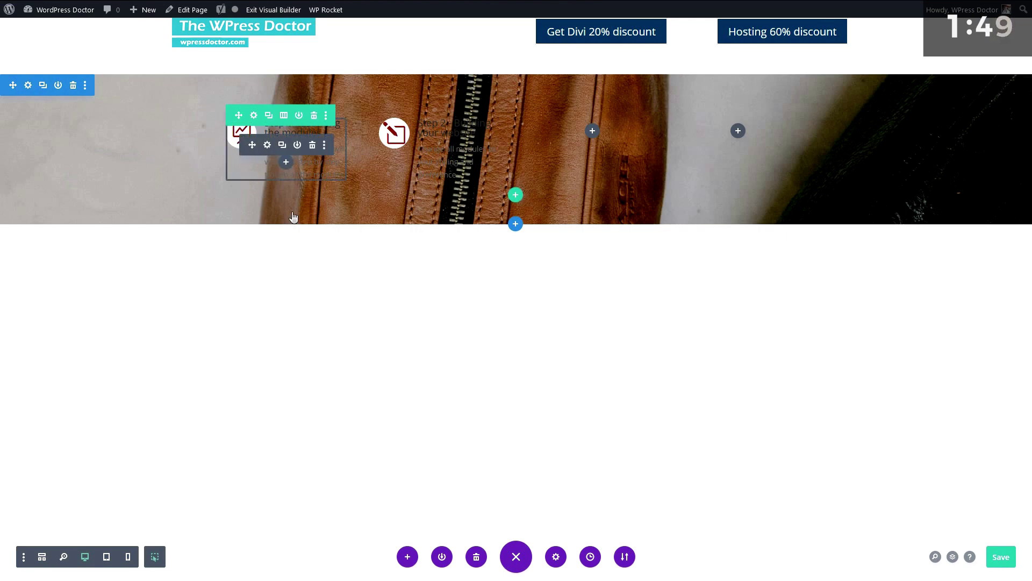
Step: Set the title and body text colors of the Step 1 blurb to white
{"action": "left_click", "coordinate": [268, 145]}
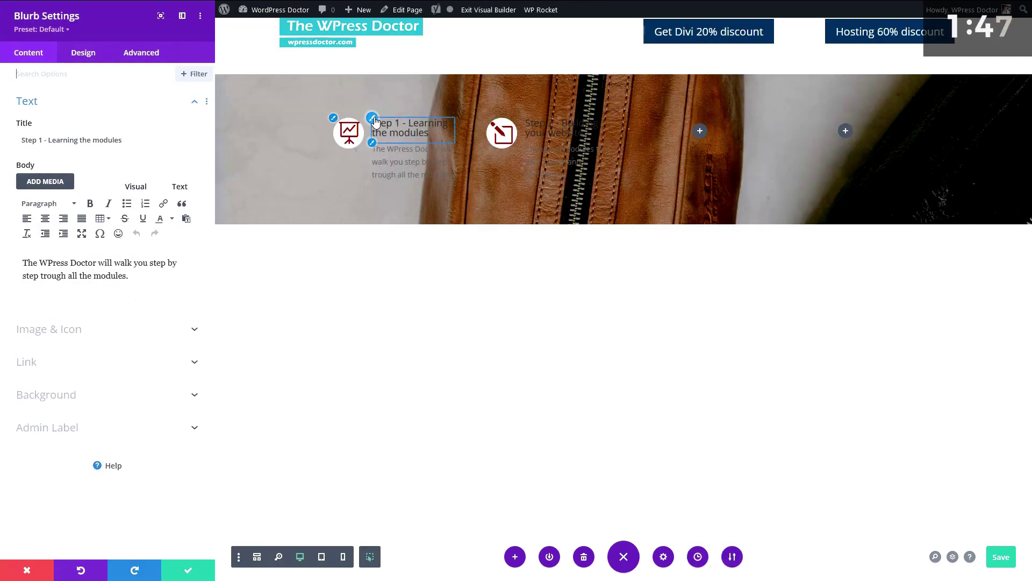
{"action": "left_click", "coordinate": [84, 52]}
{"action": "left_click", "coordinate": [39, 165]}
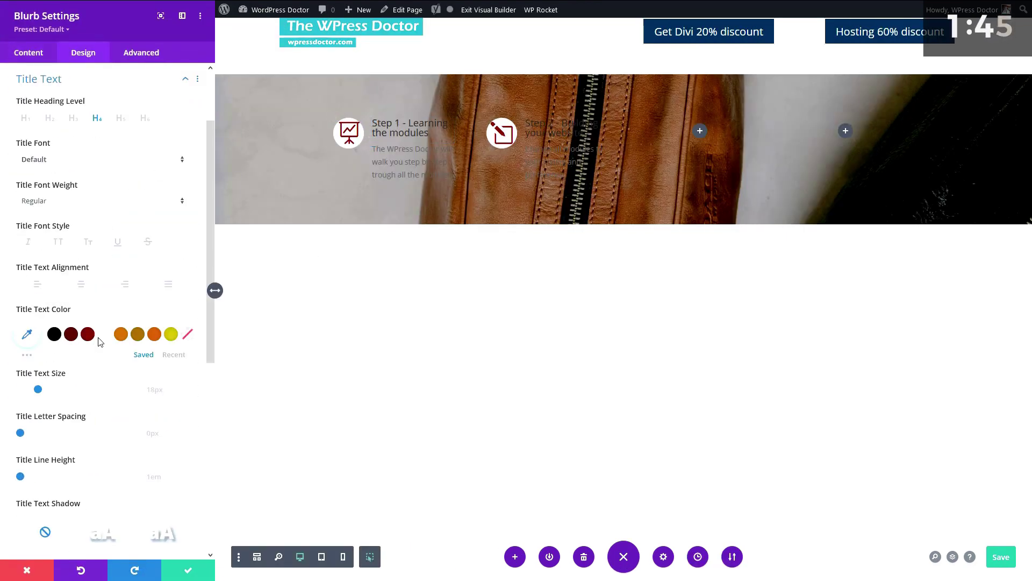
{"action": "left_click", "coordinate": [372, 142]}
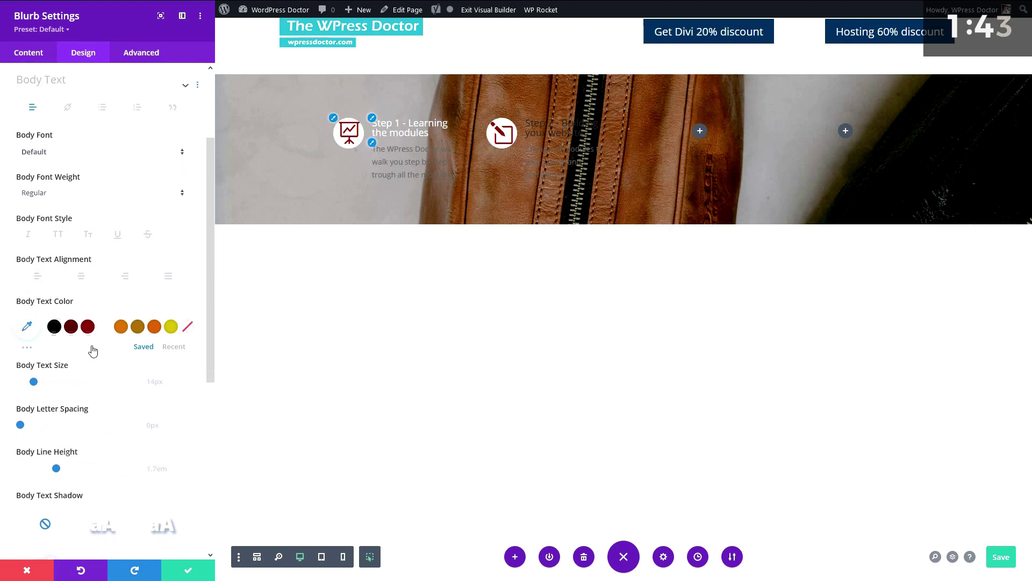
{"action": "left_click", "coordinate": [104, 326]}
{"action": "left_click", "coordinate": [324, 181]}
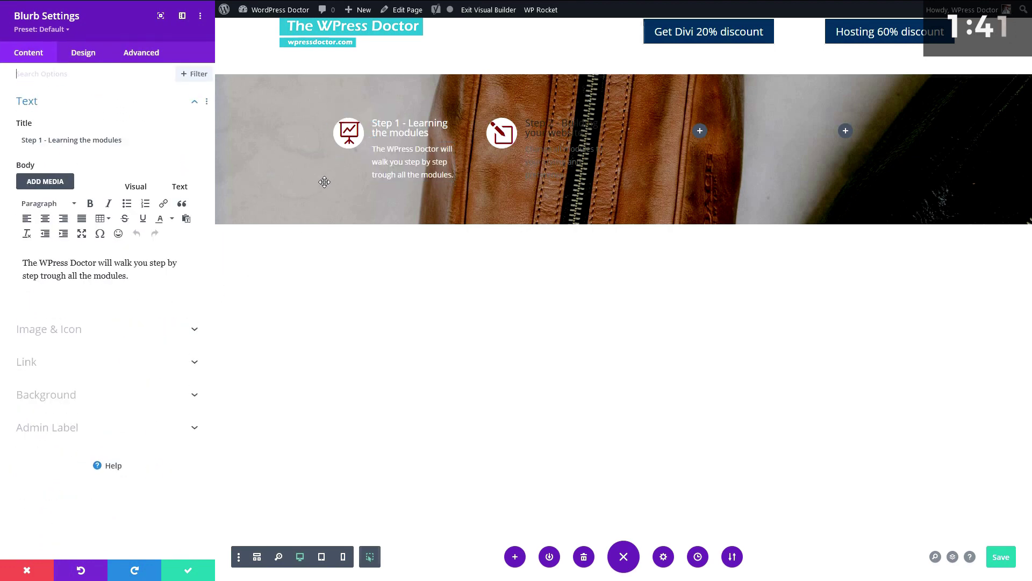
Step: Restyle the Step 1 blurb's icon without a circle, in orange and at a font size of 57px, and save the blurb
{"action": "left_click", "coordinate": [333, 117]}
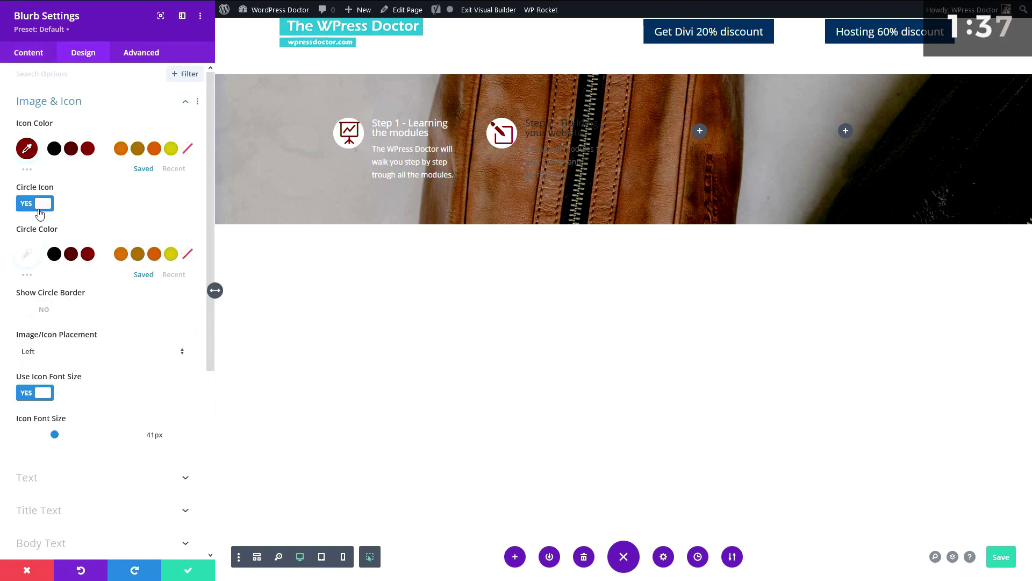
{"action": "left_click", "coordinate": [40, 204]}
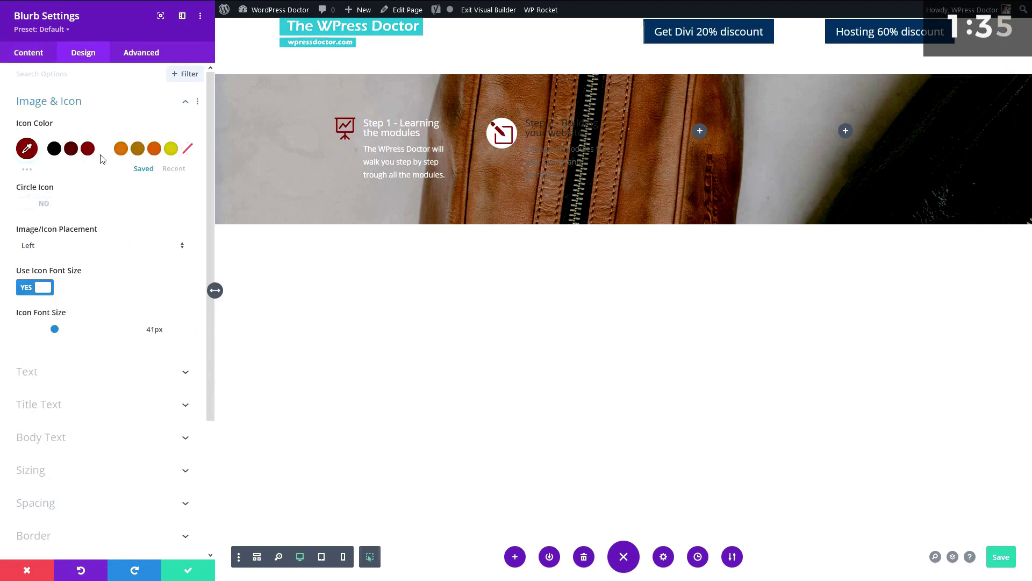
{"action": "left_click", "coordinate": [31, 149]}
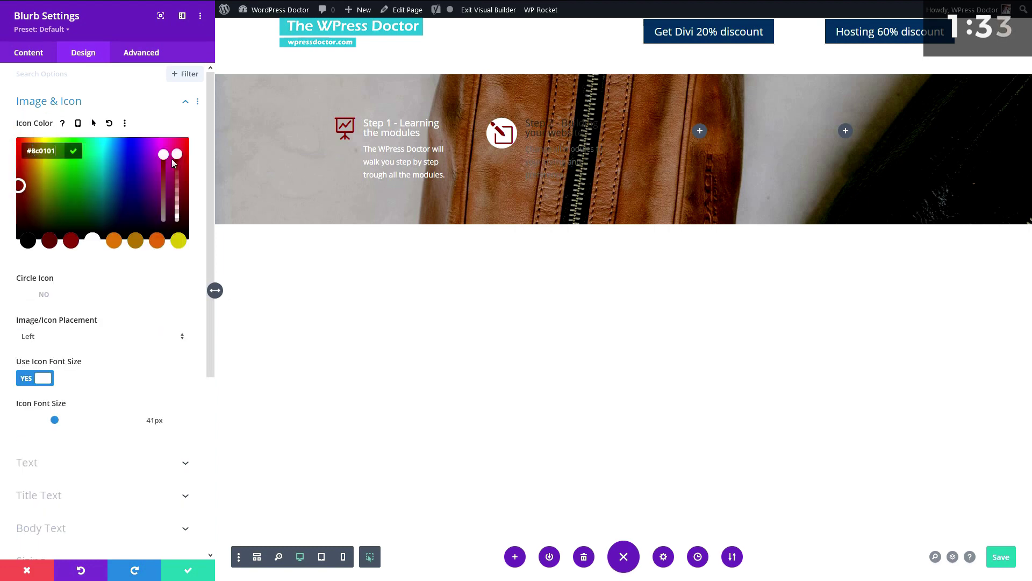
{"action": "left_click", "coordinate": [156, 240]}
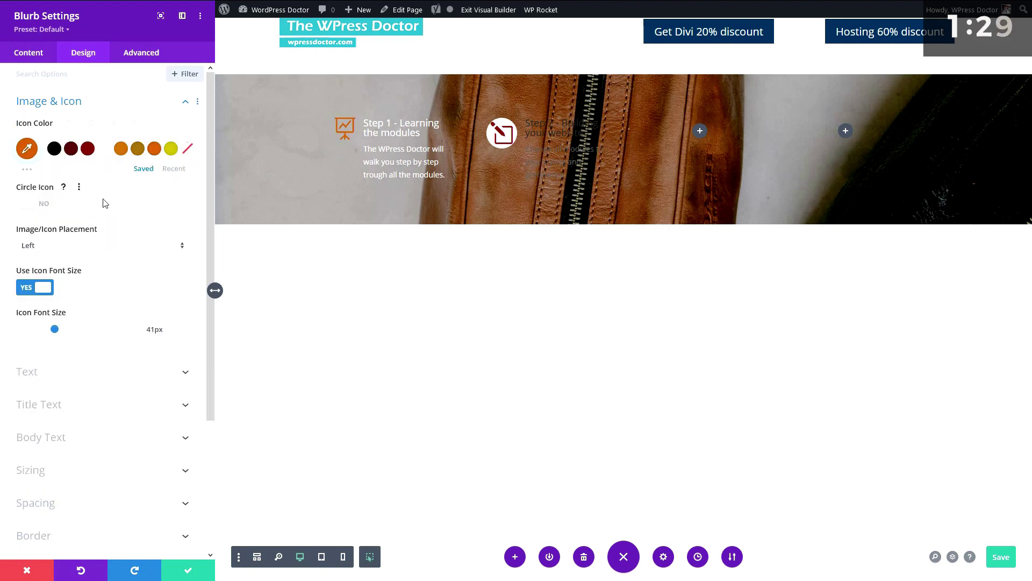
{"action": "left_click_drag", "start_coordinate": [57, 328], "coordinate": [68, 328]}
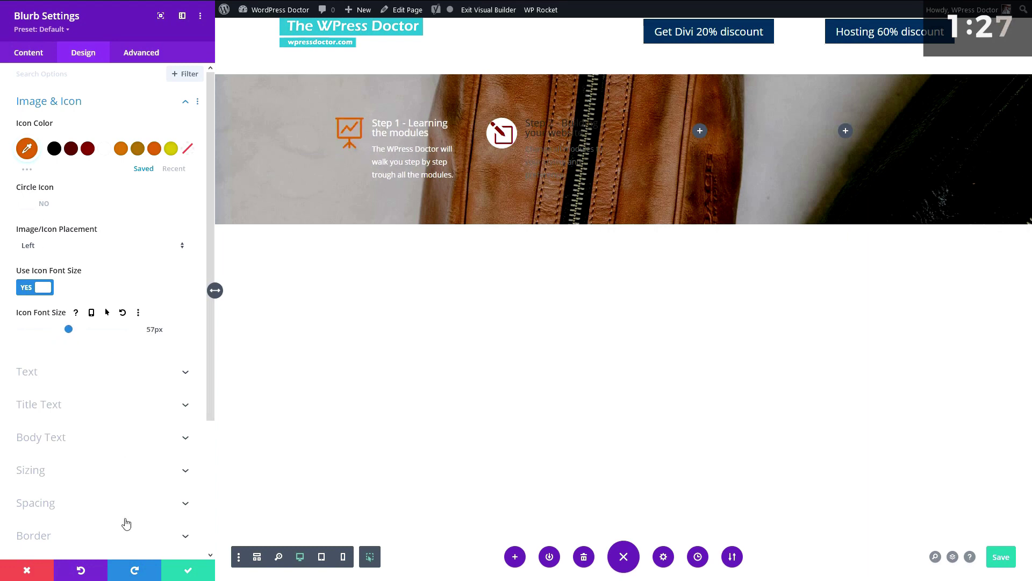
{"action": "left_click", "coordinate": [177, 569]}
Step: Set the Step 1 blurb's title font to Poppins at a text size of 23px and save the blurb
{"action": "left_click", "coordinate": [253, 111]}
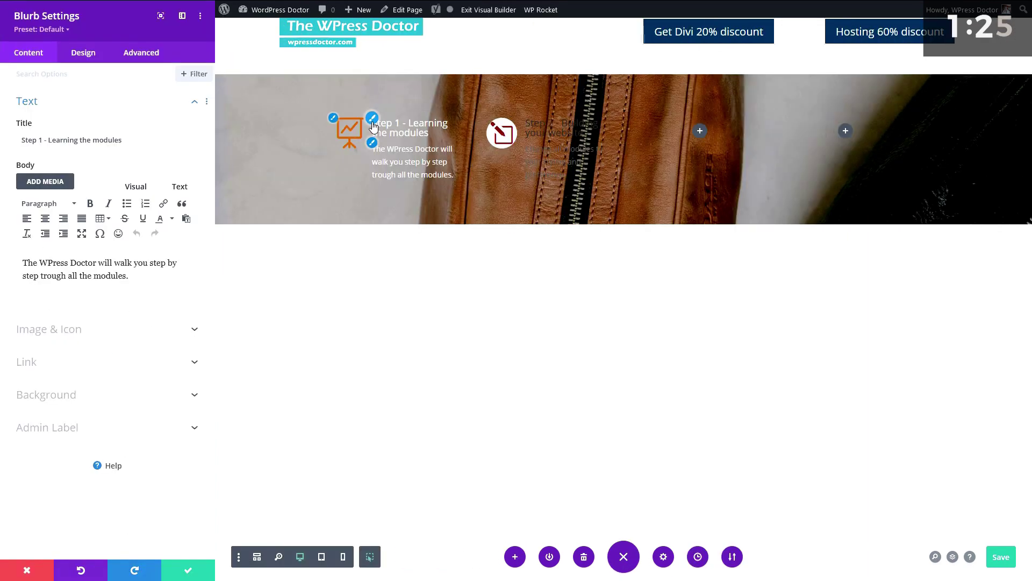
{"action": "left_click", "coordinate": [83, 52]}
{"action": "left_click", "coordinate": [102, 166]}
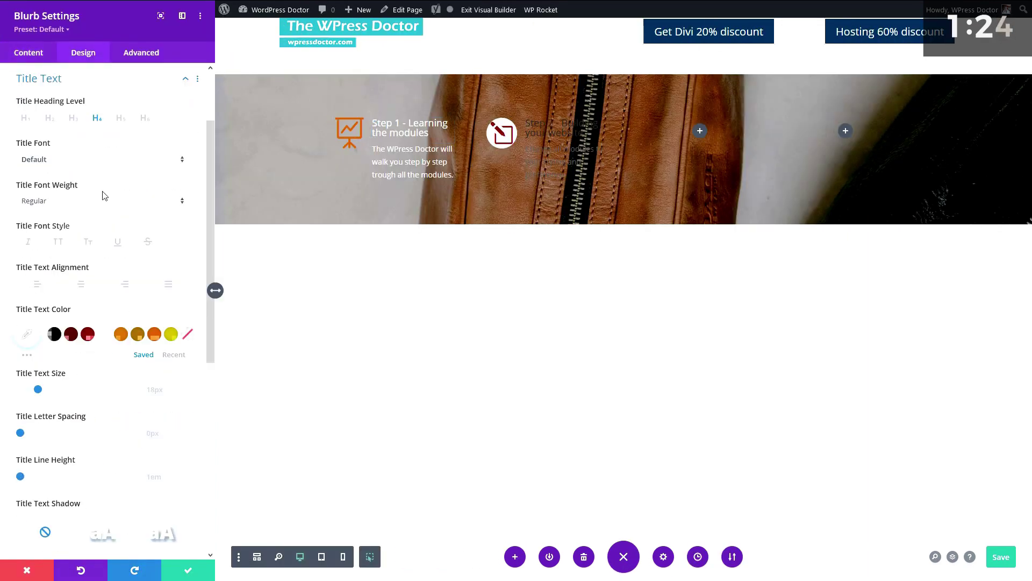
{"action": "left_click", "coordinate": [49, 159]}
{"action": "left_click", "coordinate": [41, 124]}
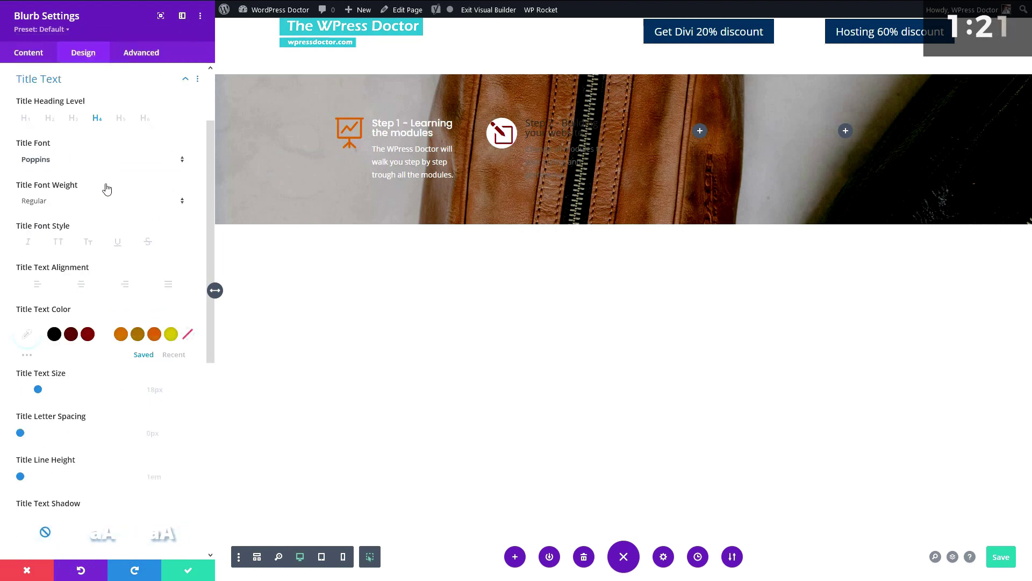
{"action": "left_click_drag", "start_coordinate": [39, 388], "coordinate": [44, 396]}
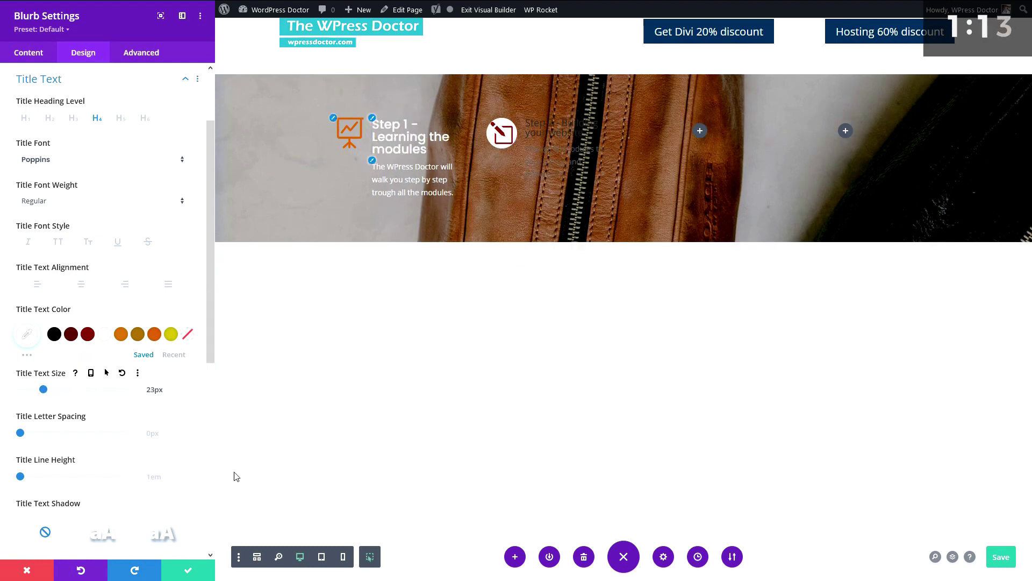
{"action": "left_click", "coordinate": [189, 571]}
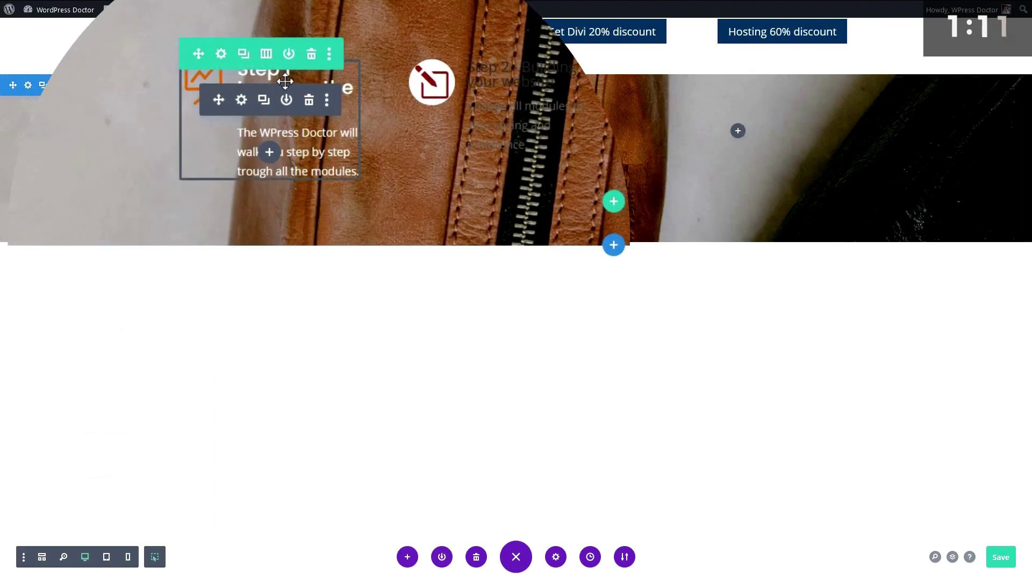
Step: Copy the Step 1 blurb's module styles and paste them onto the Step 2 blurb
{"action": "left_click", "coordinate": [327, 101]}
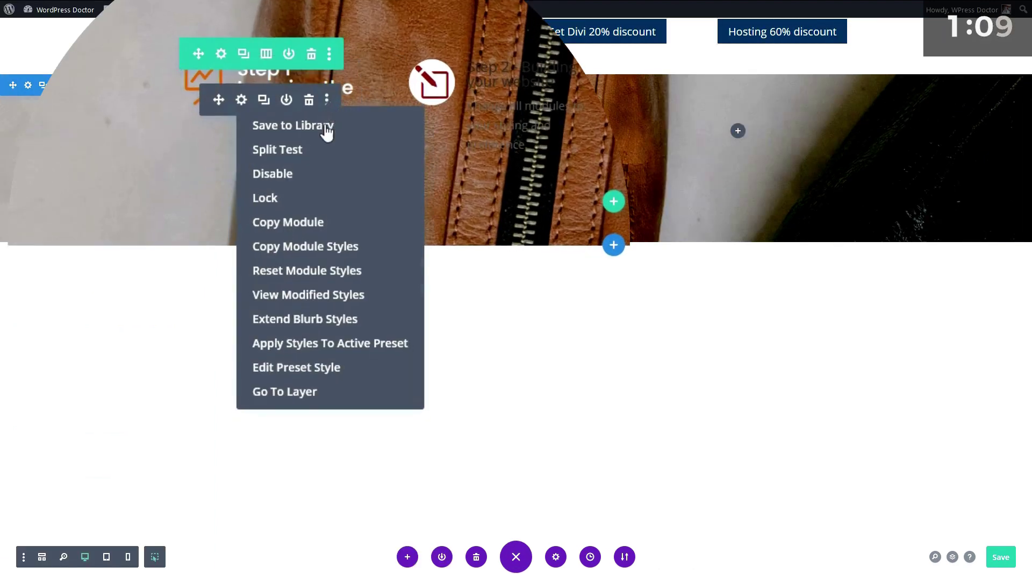
{"action": "left_click", "coordinate": [312, 248]}
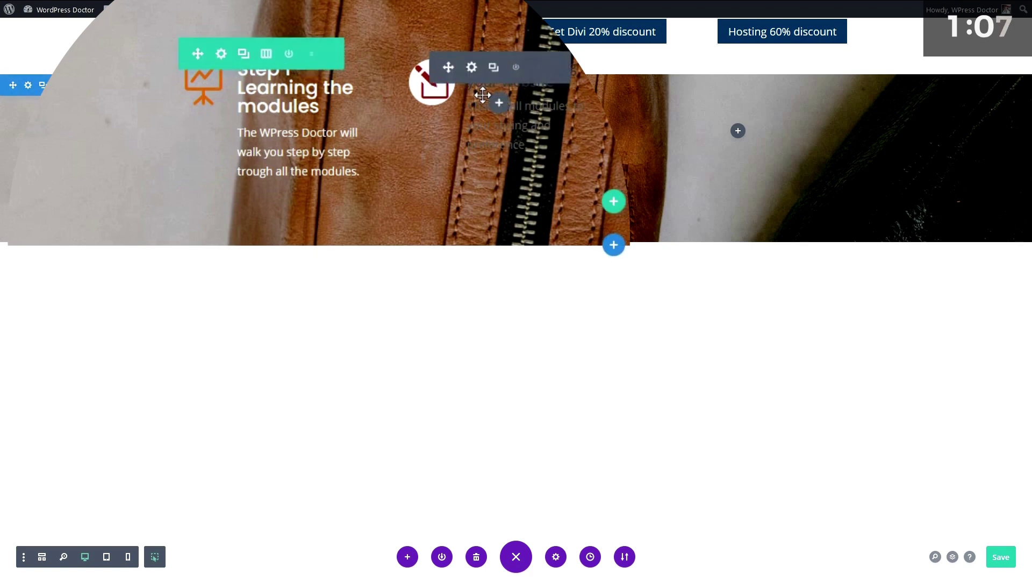
{"action": "right_click", "coordinate": [473, 81]}
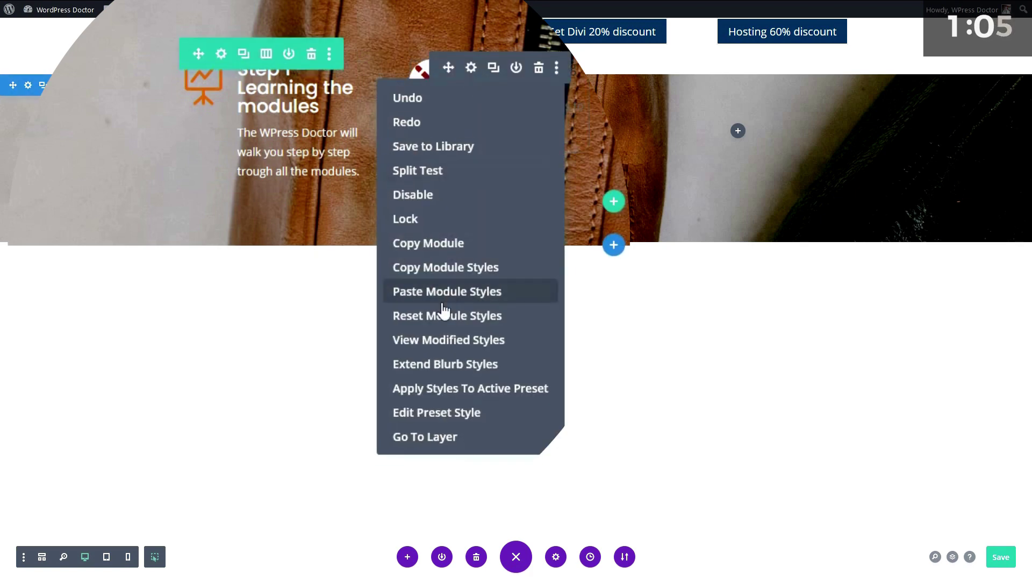
{"action": "left_click", "coordinate": [448, 303]}
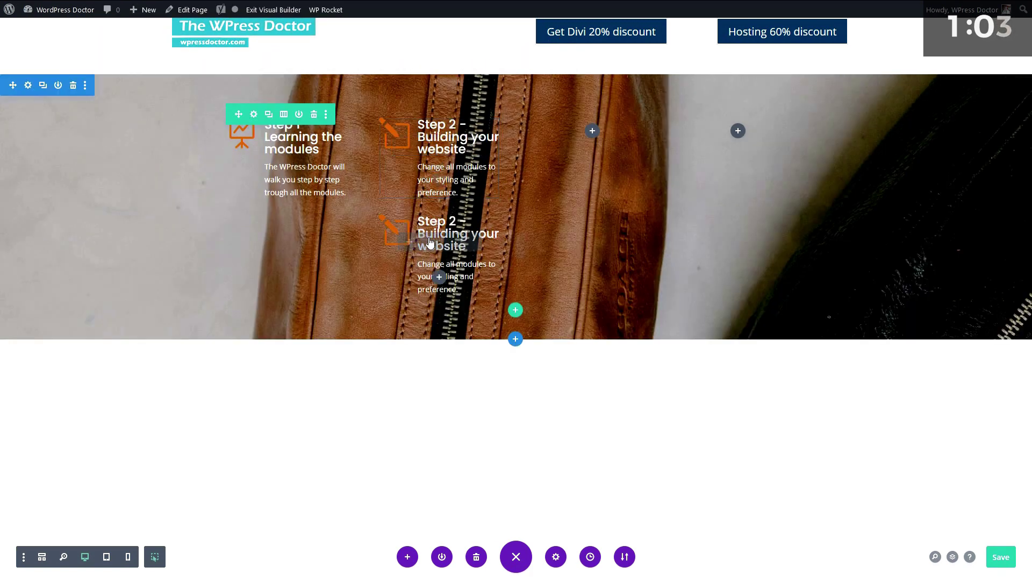
Step: Duplicate the Step 2 blurb twice, placing one copy in the third column and one in the fourth
{"action": "left_click_drag", "start_coordinate": [412, 245], "coordinate": [616, 123]}
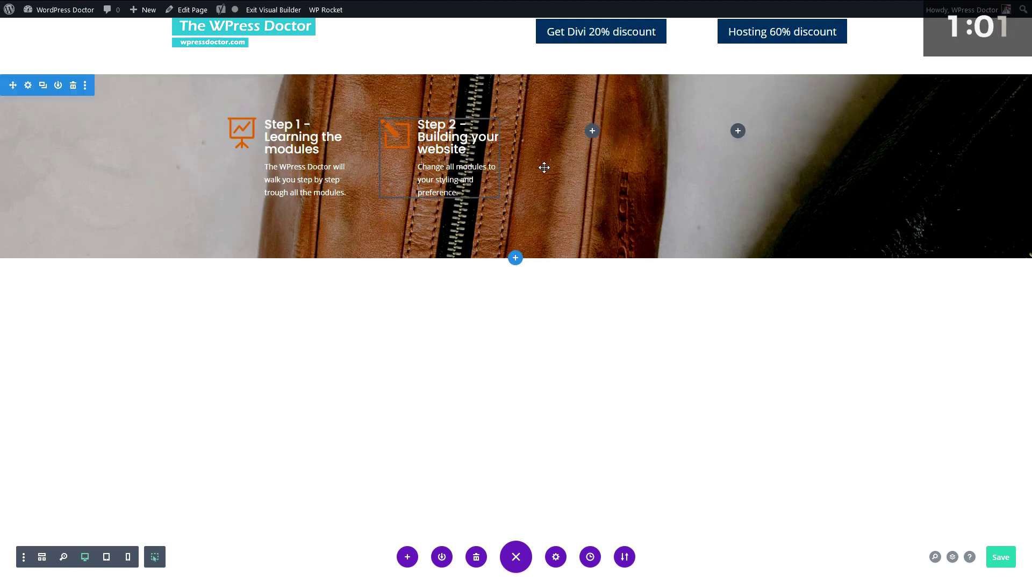
{"action": "left_click", "coordinate": [588, 145]}
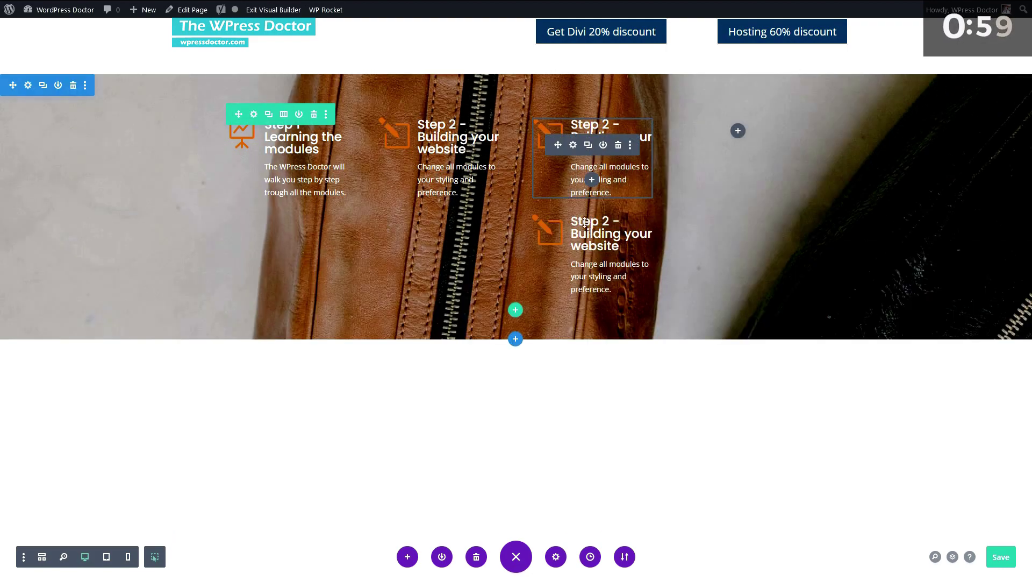
{"action": "left_click_drag", "start_coordinate": [573, 256], "coordinate": [737, 135]}
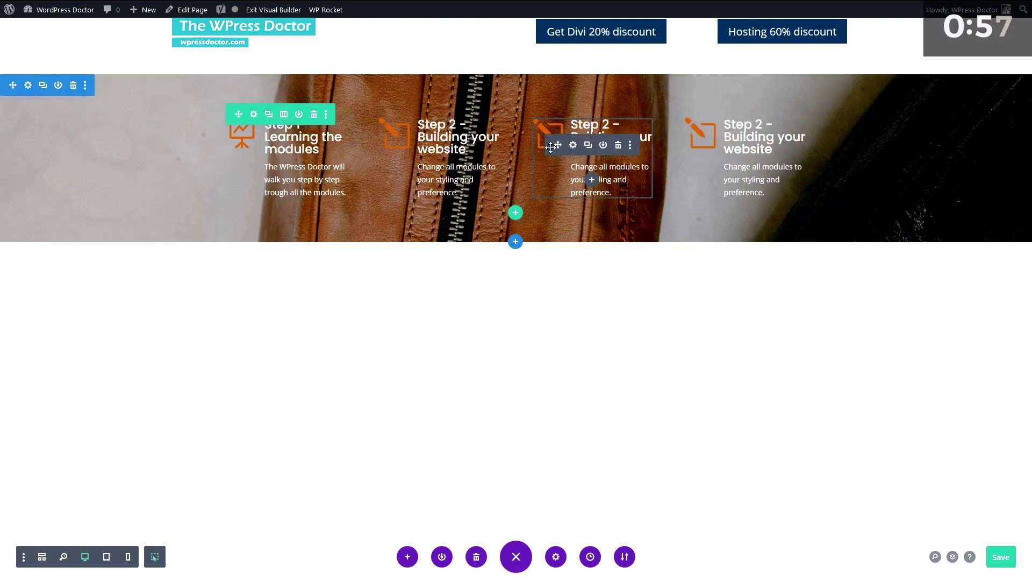
Step: Set the Step 1 blurb's icon color to black and save the blurb
{"action": "left_click", "coordinate": [272, 148]}
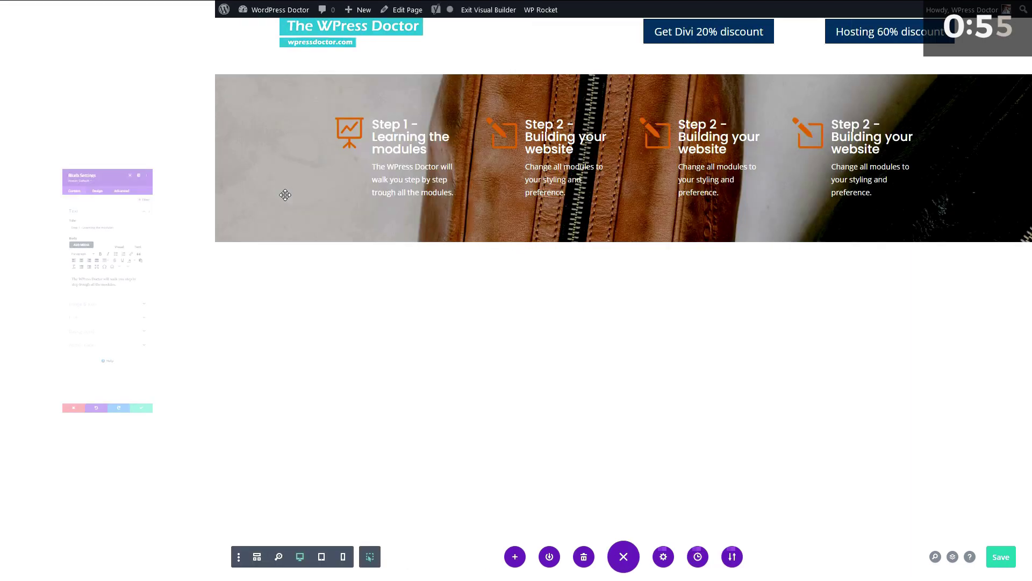
{"action": "left_click", "coordinate": [333, 118]}
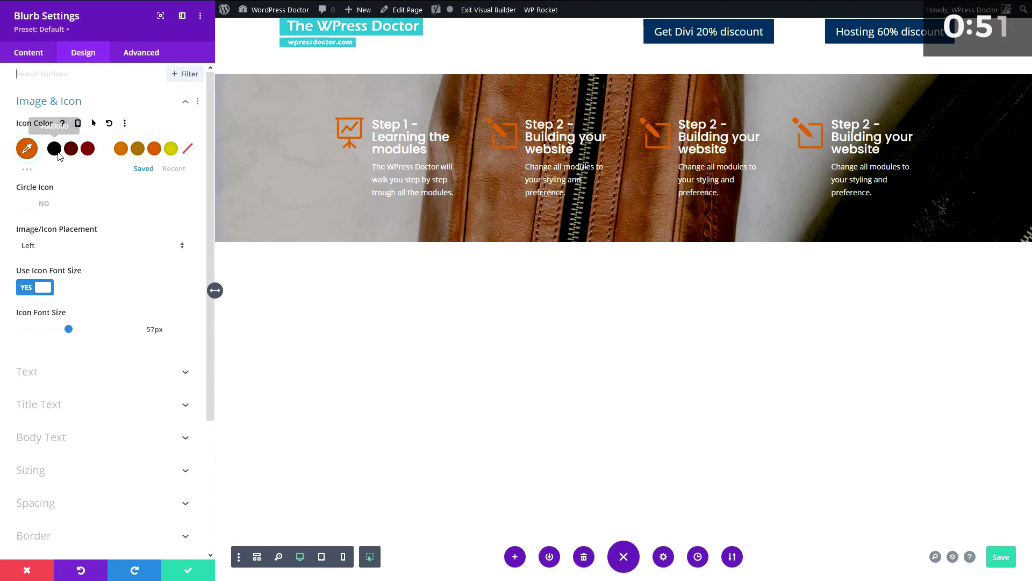
{"action": "left_click", "coordinate": [56, 152]}
{"action": "left_click", "coordinate": [185, 575]}
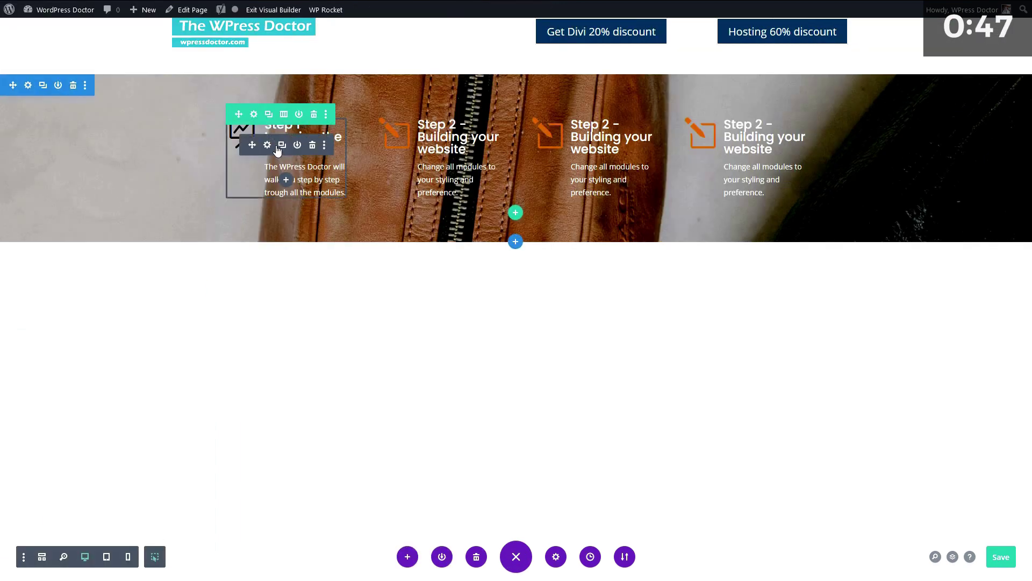
Step: Extend the Step 1 blurb's styles to all blurbs throughout this section
{"action": "left_click", "coordinate": [326, 145]}
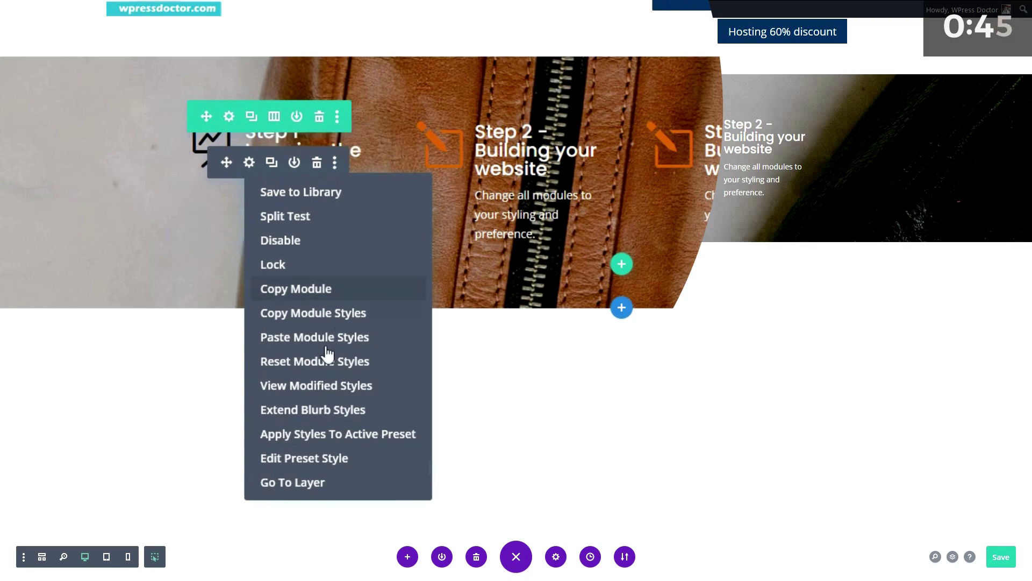
{"action": "left_click", "coordinate": [316, 421]}
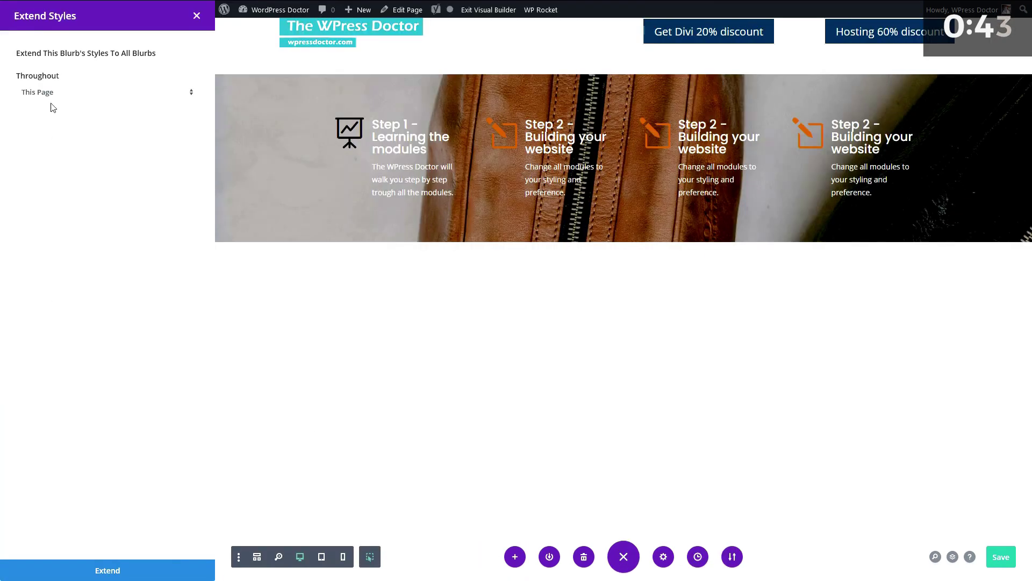
{"action": "left_click", "coordinate": [51, 101]}
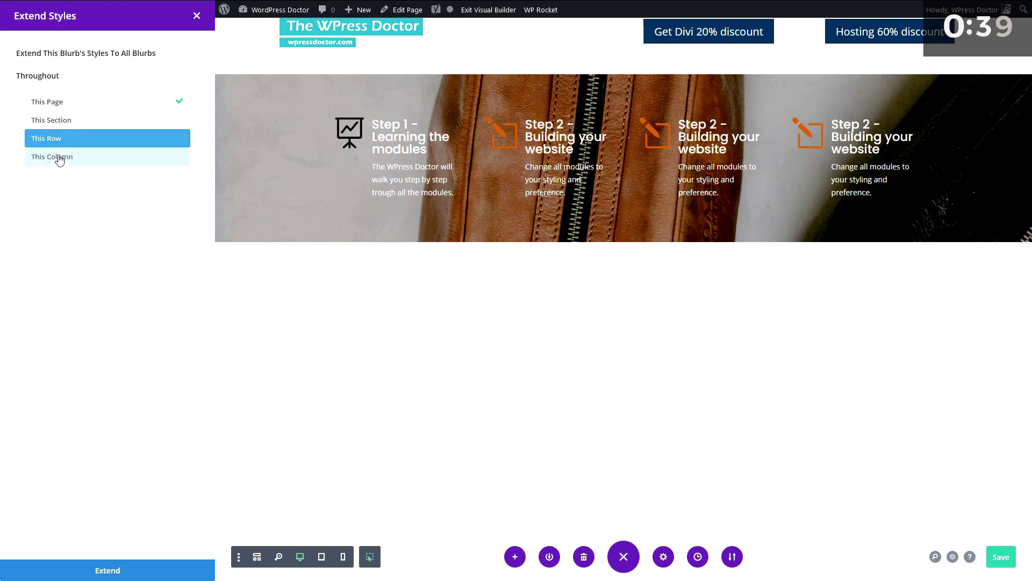
{"action": "left_click", "coordinate": [63, 119]}
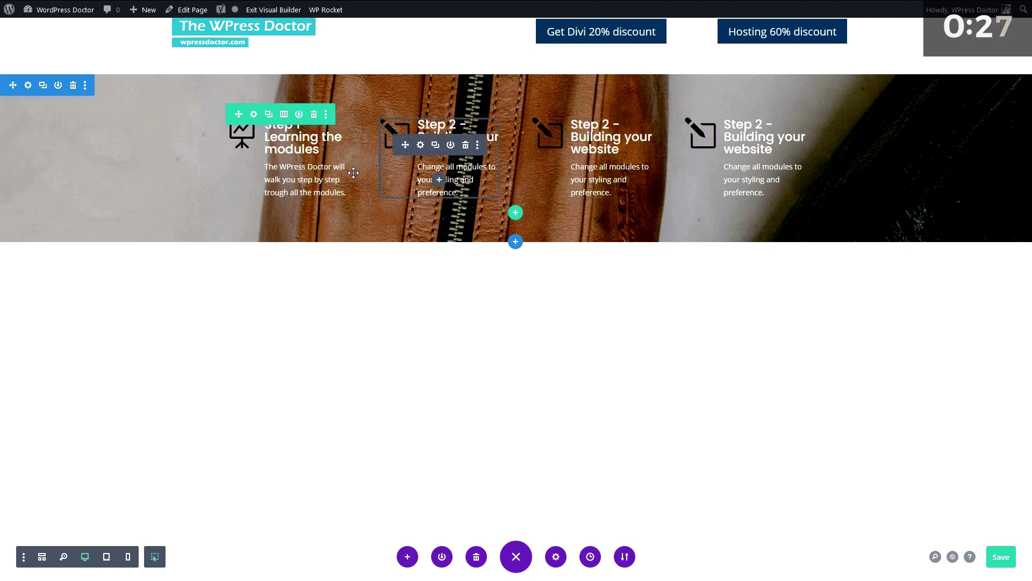
Step: Give the Step 1 blurb a hover transform that scales it to 124% in both directions, and save the blurb
{"action": "left_click", "coordinate": [267, 144]}
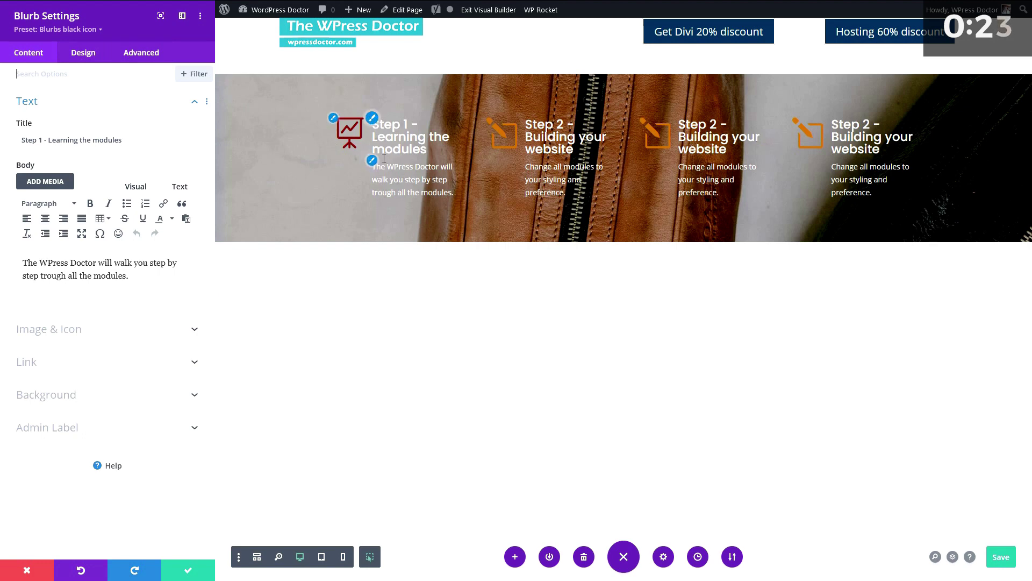
{"action": "left_click", "coordinate": [85, 53]}
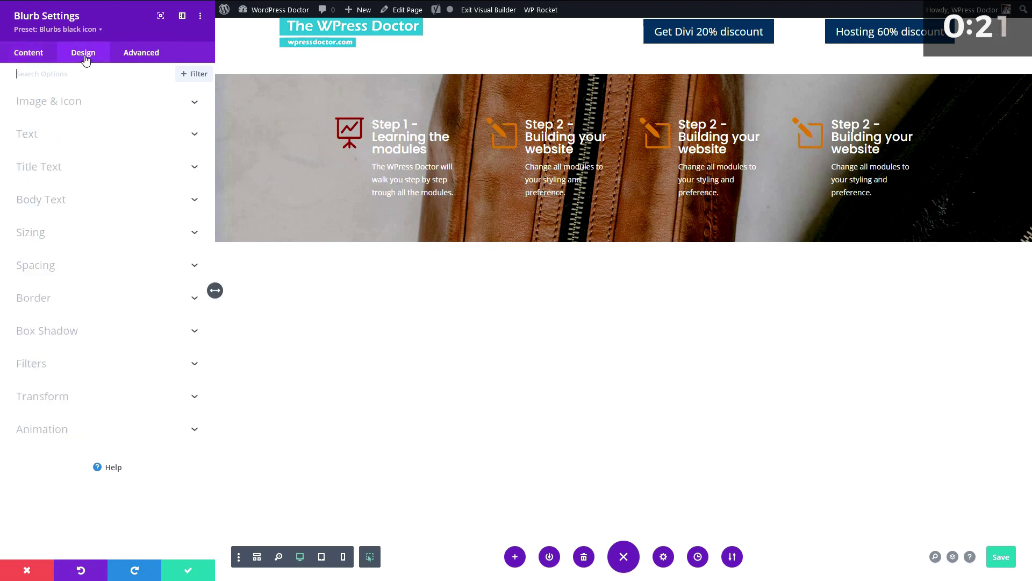
{"action": "left_click", "coordinate": [52, 405]}
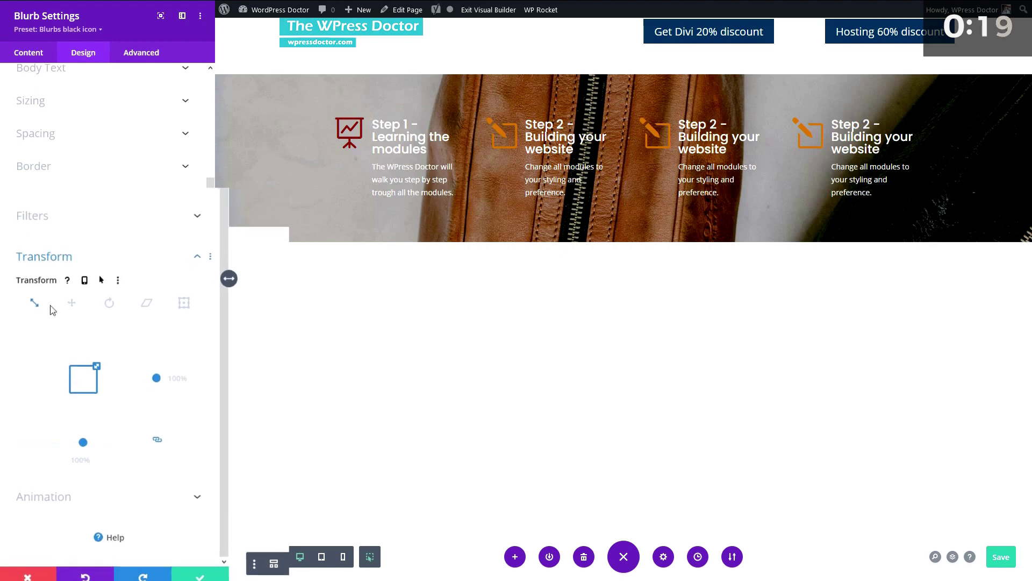
{"action": "left_click", "coordinate": [110, 263]}
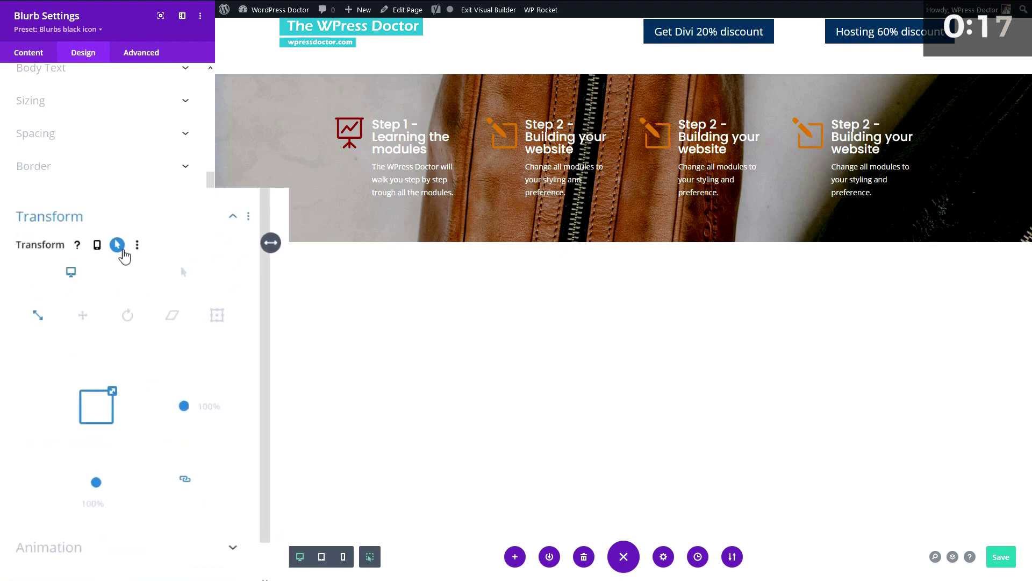
{"action": "left_click", "coordinate": [197, 259]}
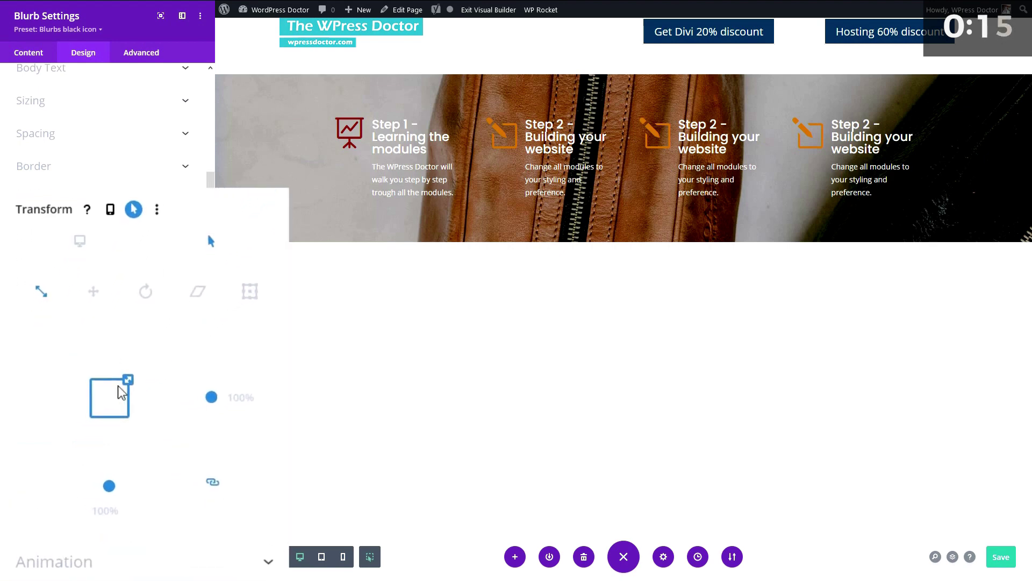
{"action": "left_click_drag", "start_coordinate": [130, 376], "coordinate": [136, 372]}
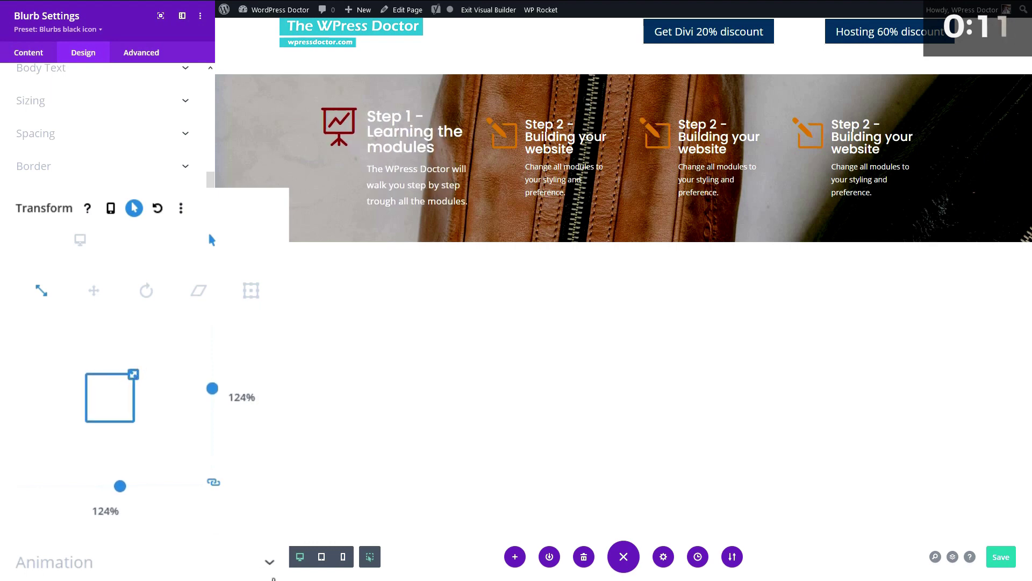
{"action": "left_click", "coordinate": [194, 568]}
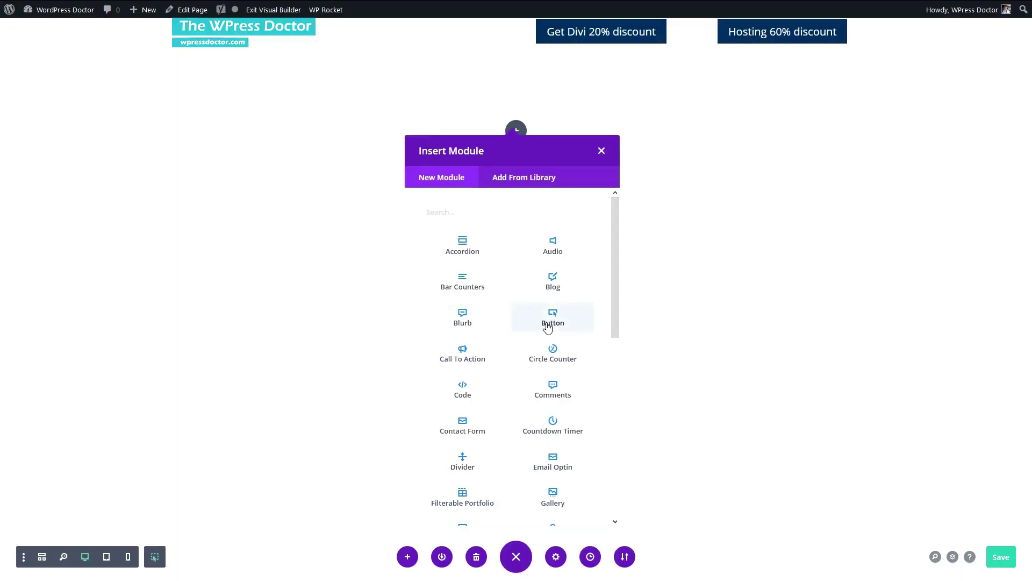
Step: Insert a Button module in the empty row and set its link target to open in the new tab
{"action": "left_click", "coordinate": [547, 323]}
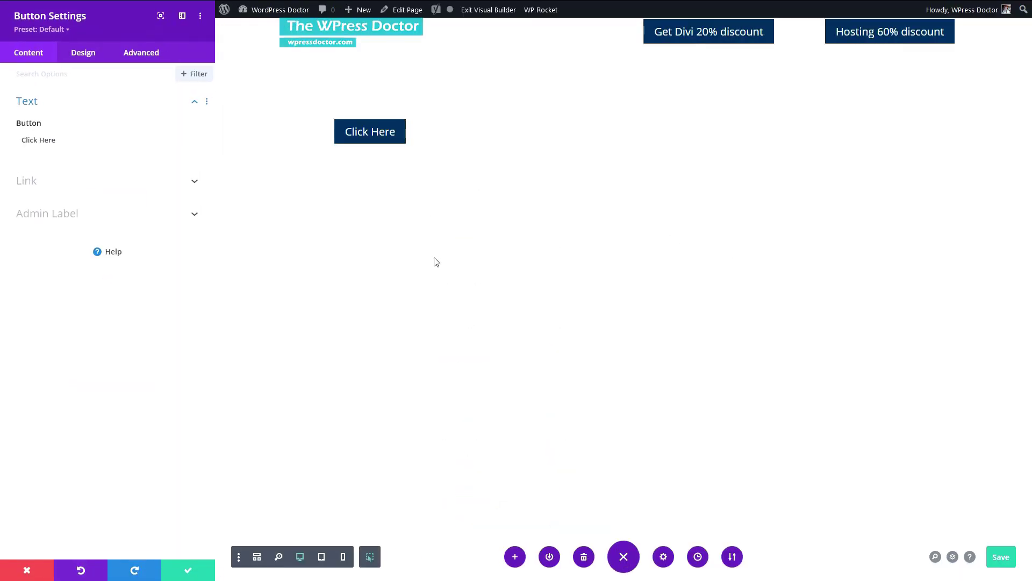
{"action": "left_click_drag", "start_coordinate": [67, 140], "coordinate": [10, 142]}
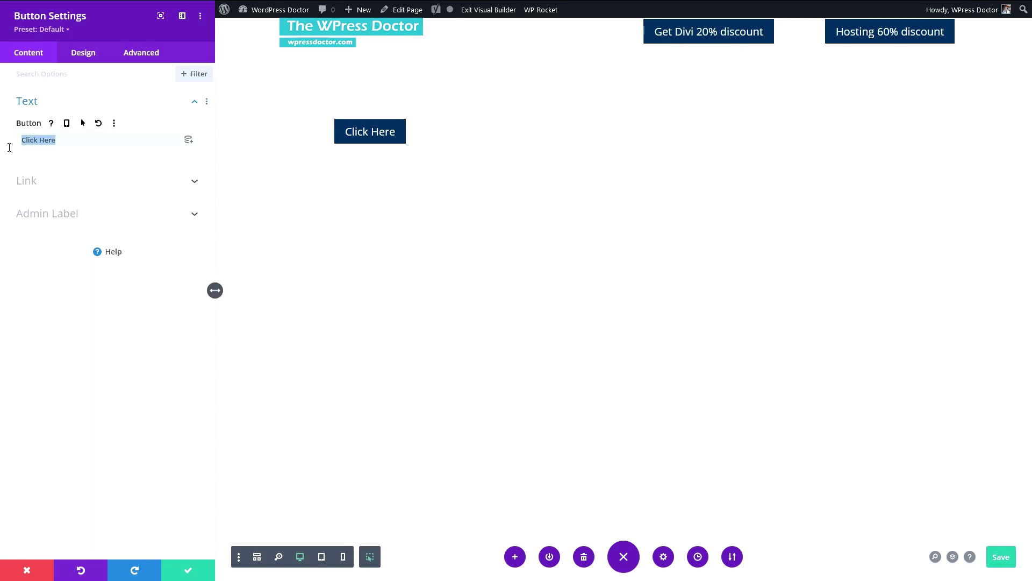
{"action": "left_click", "coordinate": [76, 144]}
{"action": "left_click_drag", "start_coordinate": [56, 140], "coordinate": [20, 140]}
{"action": "left_click", "coordinate": [31, 182]}
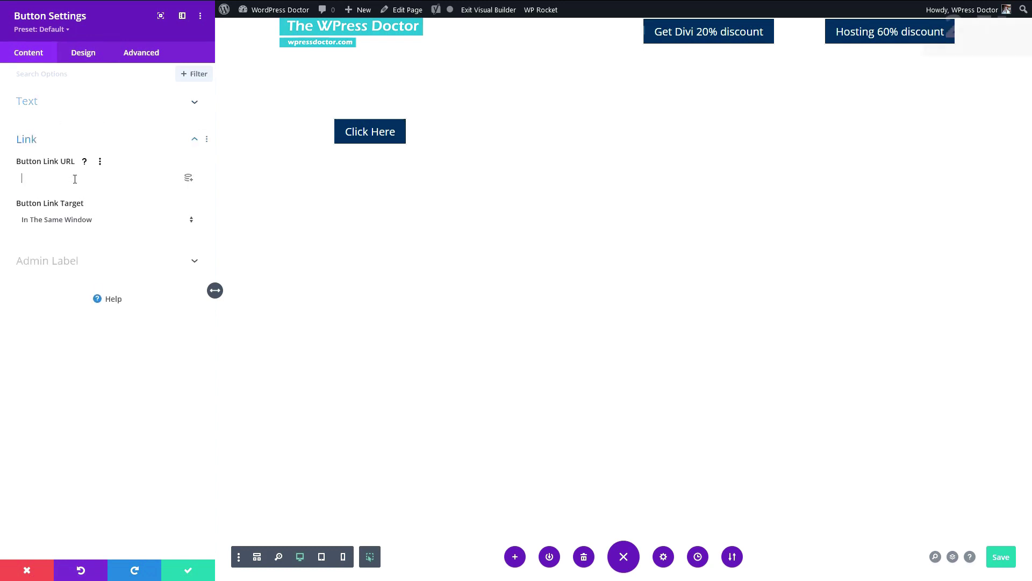
{"action": "left_click", "coordinate": [77, 223]}
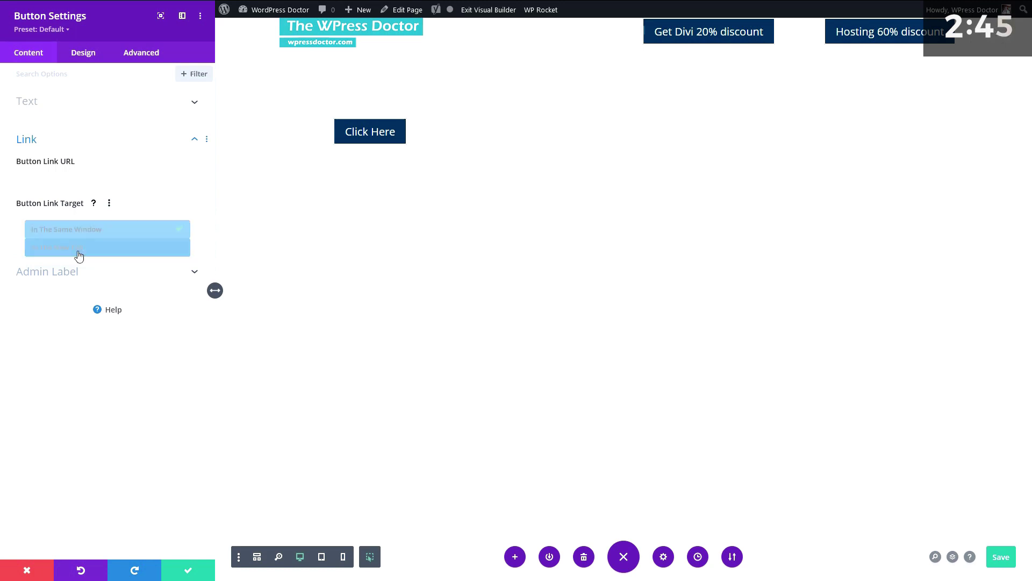
{"action": "left_click", "coordinate": [76, 249]}
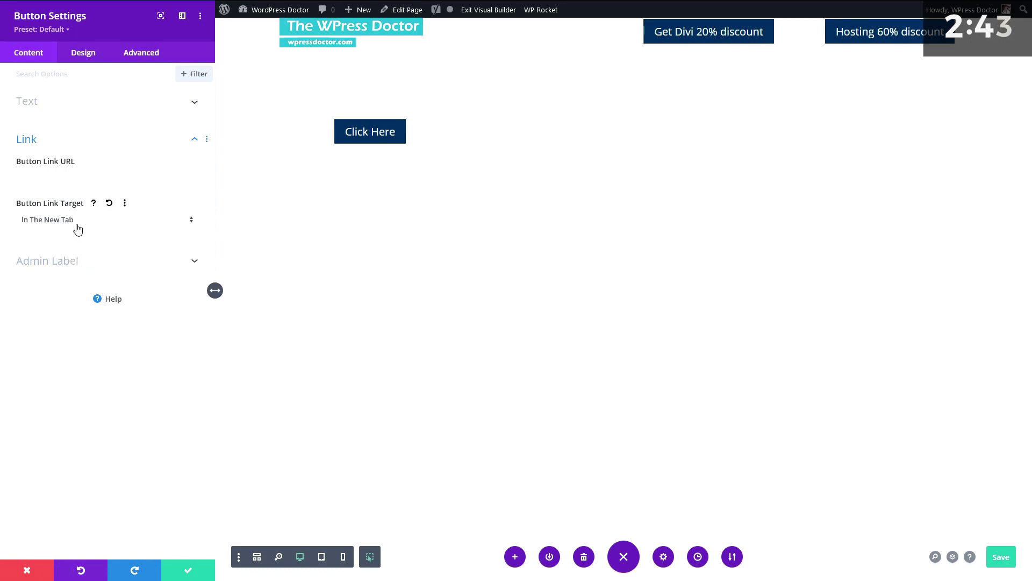
Step: Try the button's center alignment, set it back to left, and open its text color options
{"action": "left_click", "coordinate": [83, 54]}
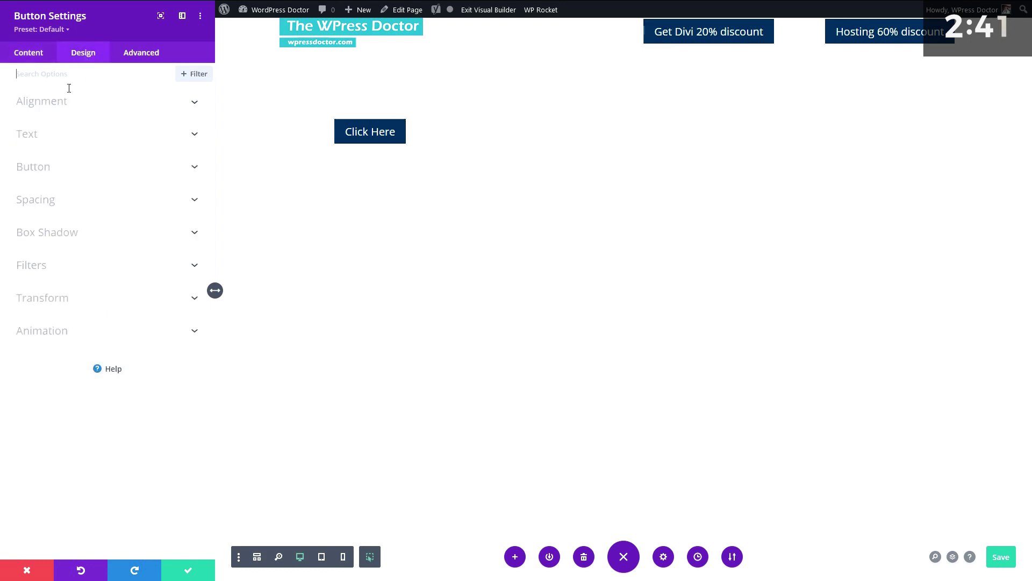
{"action": "left_click", "coordinate": [53, 107]}
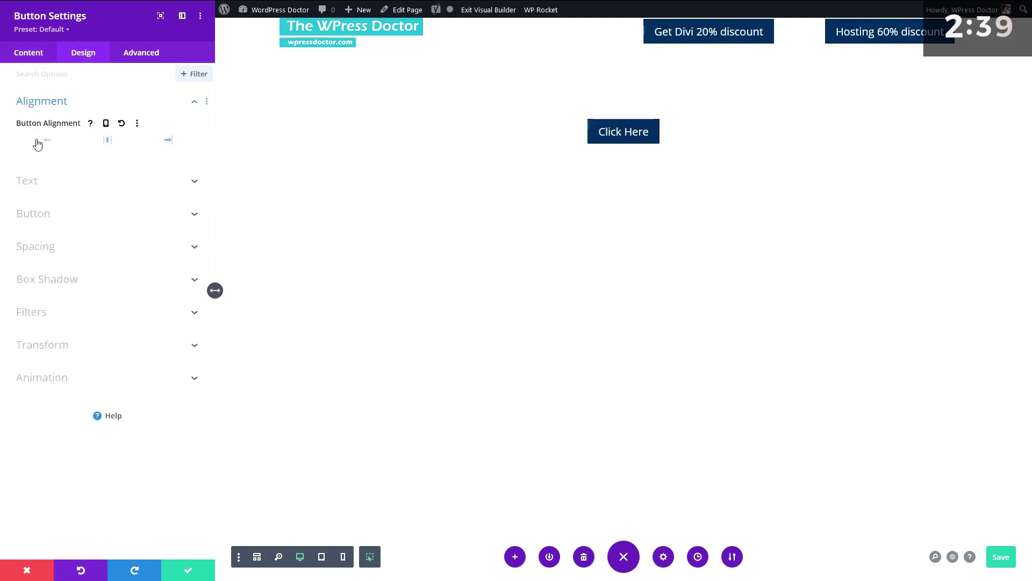
{"action": "left_click", "coordinate": [107, 142]}
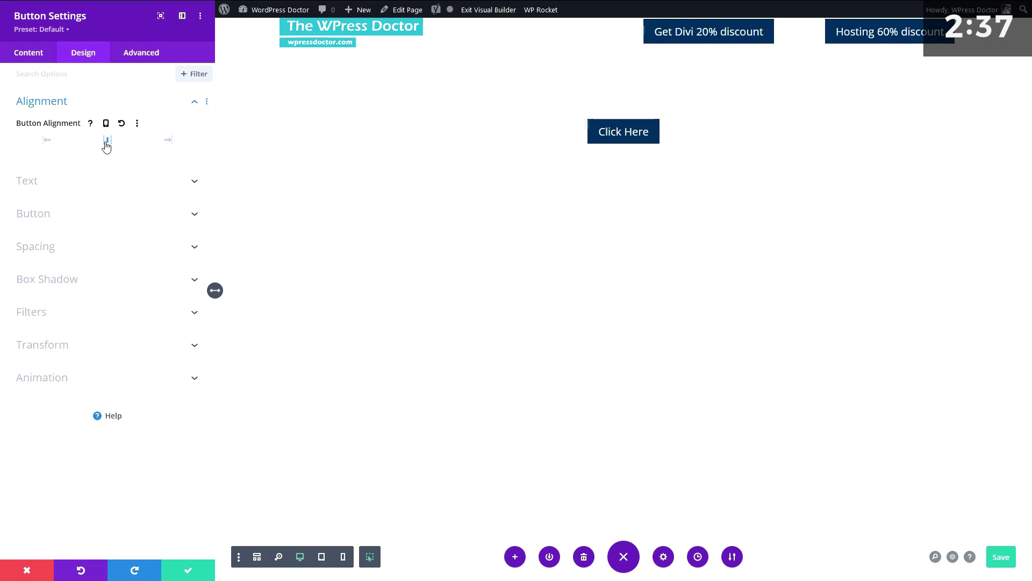
{"action": "left_click", "coordinate": [47, 141]}
{"action": "left_click", "coordinate": [56, 179]}
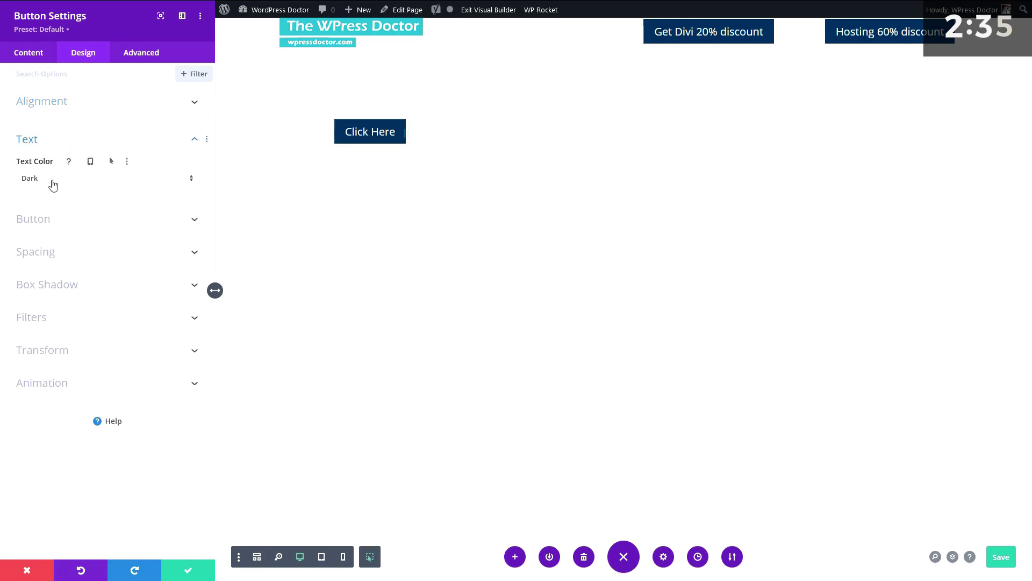
Step: Set the button's text color to Light and its button text size to 21px
{"action": "left_click", "coordinate": [50, 183]}
{"action": "left_click", "coordinate": [49, 184]}
{"action": "left_click", "coordinate": [42, 175]}
{"action": "left_click", "coordinate": [45, 205]}
{"action": "left_click", "coordinate": [44, 179]}
{"action": "left_click", "coordinate": [43, 188]}
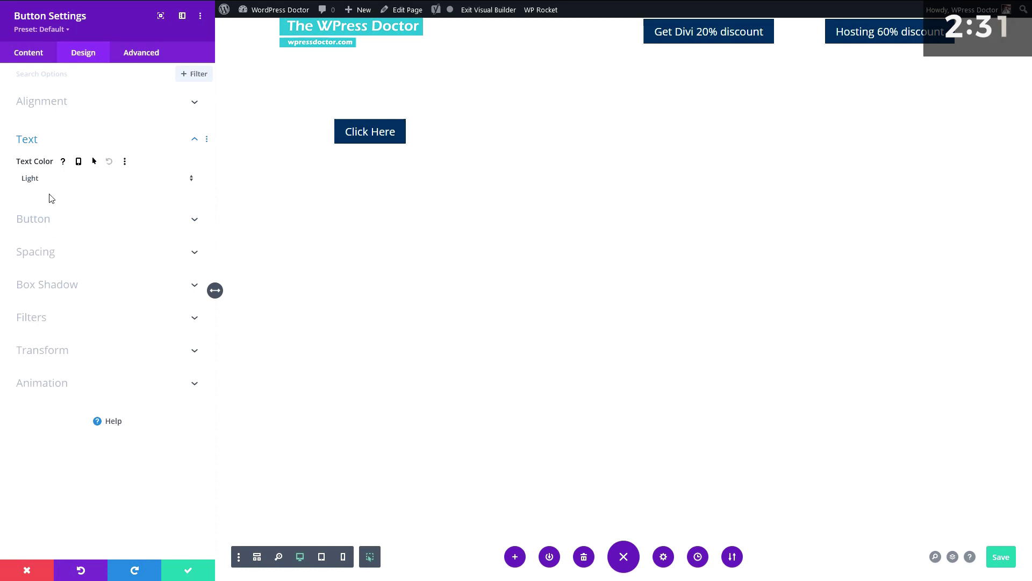
{"action": "left_click", "coordinate": [48, 218]}
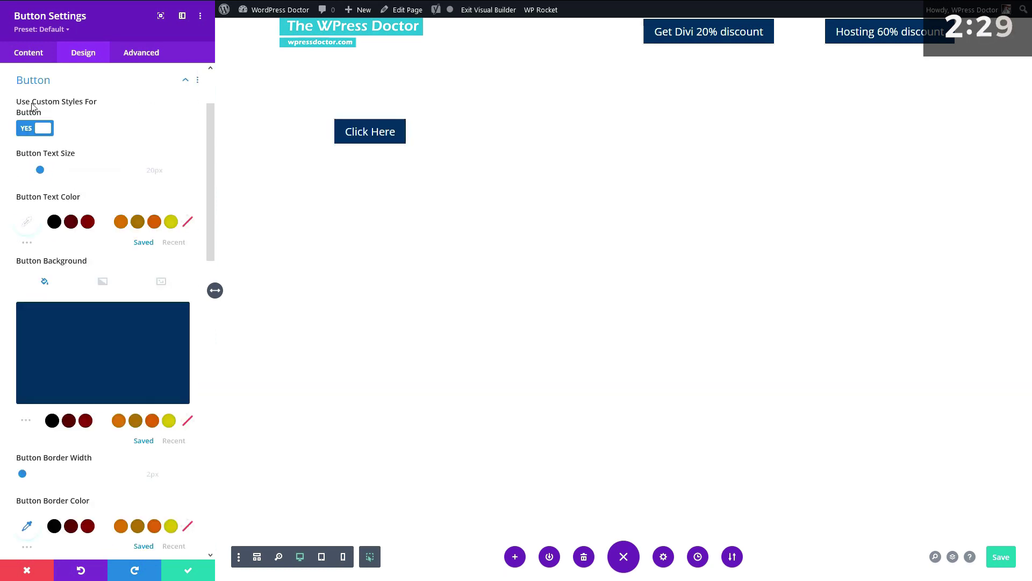
{"action": "mouse_move", "coordinate": [45, 174]}
{"action": "left_mouse_down"}
{"action": "mouse_move", "coordinate": [31, 173]}
{"action": "mouse_move", "coordinate": [63, 173]}
{"action": "mouse_move", "coordinate": [42, 172]}
{"action": "left_mouse_up"}
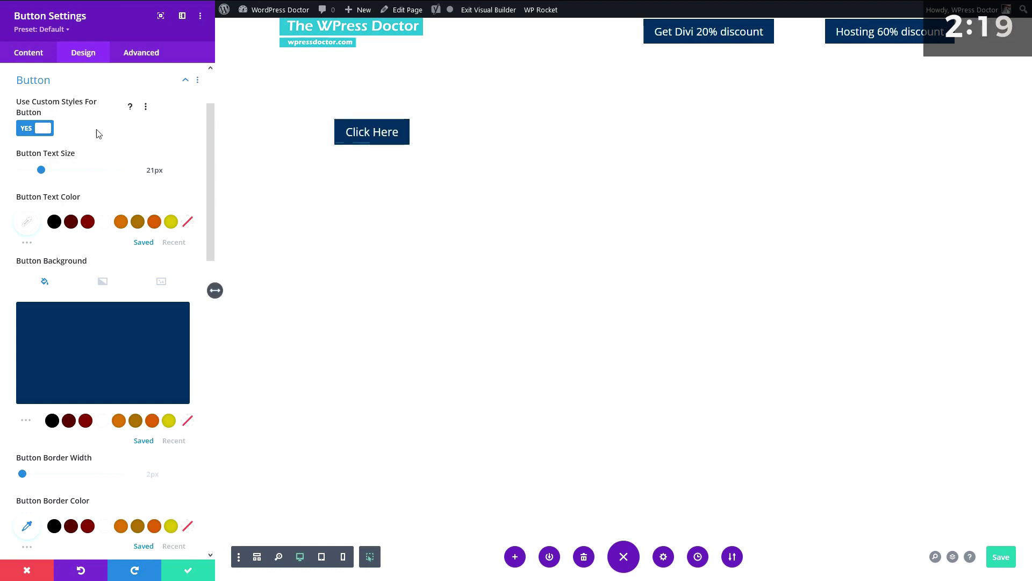
Step: Edit the Button Default Preset to use a 24px button text size, and save the preset
{"action": "left_click", "coordinate": [65, 32]}
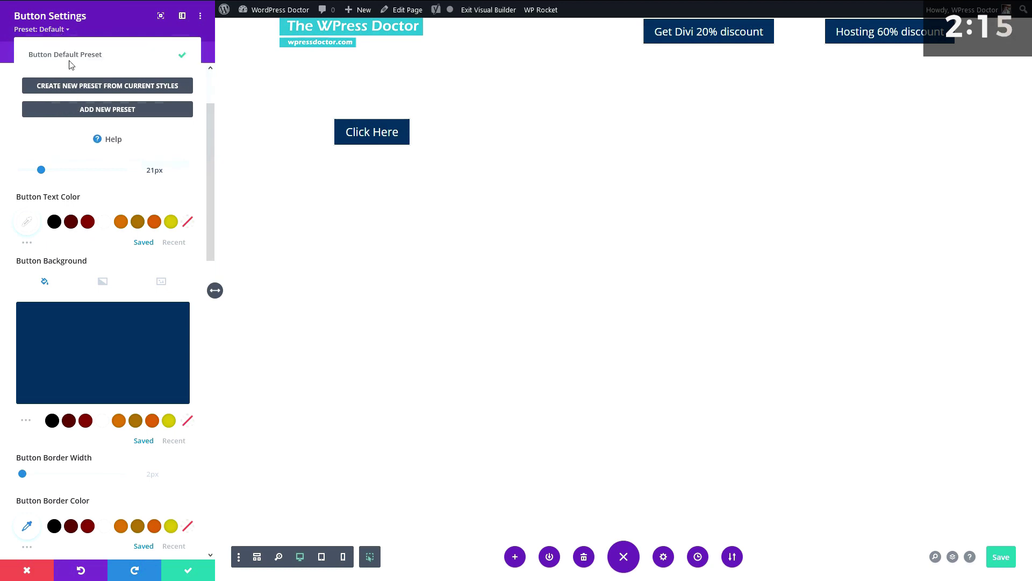
{"action": "mouse_move", "coordinate": [153, 61]}
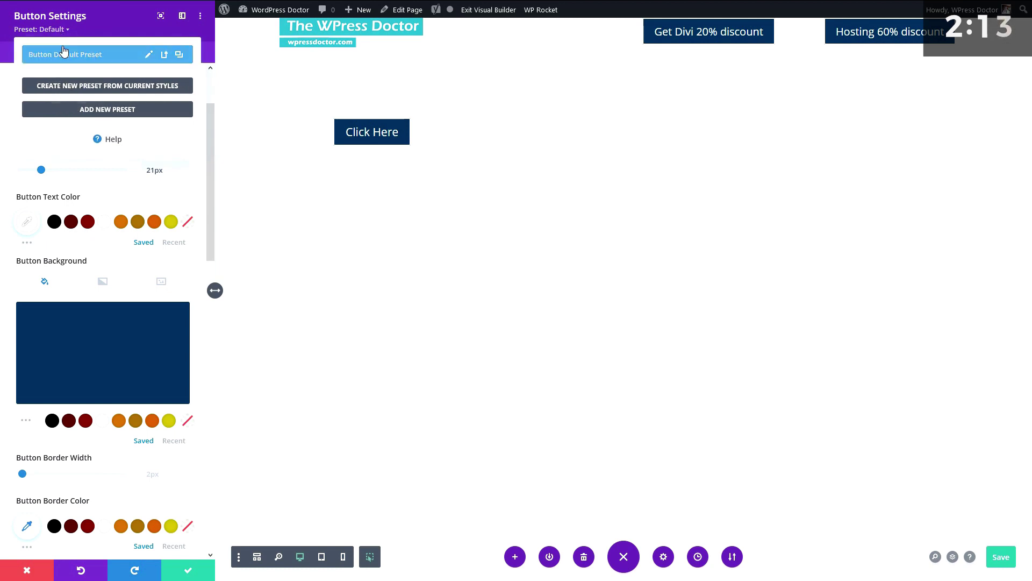
{"action": "left_click", "coordinate": [151, 56]}
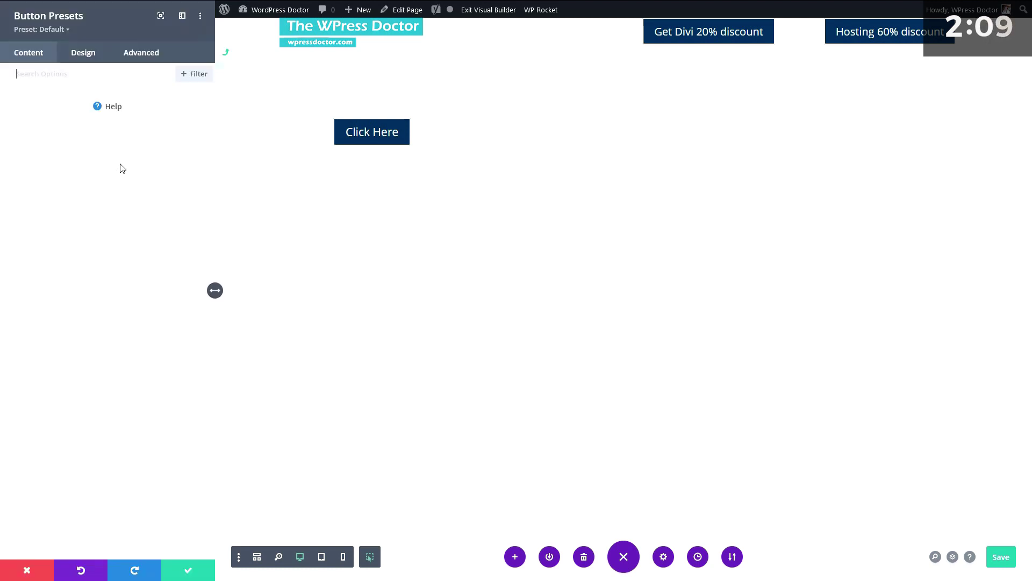
{"action": "left_click", "coordinate": [89, 57]}
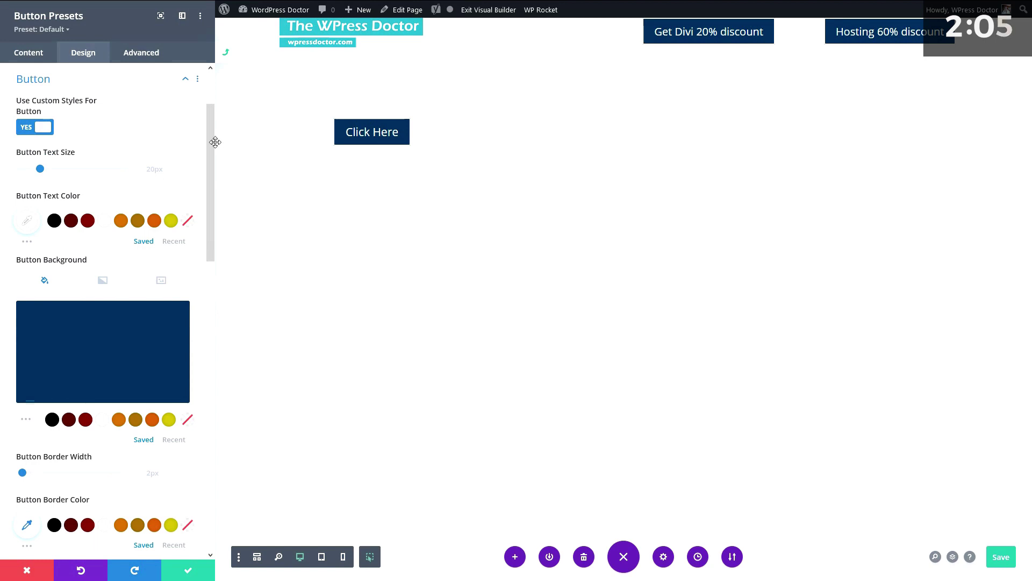
{"action": "left_click_drag", "start_coordinate": [40, 169], "coordinate": [36, 169]}
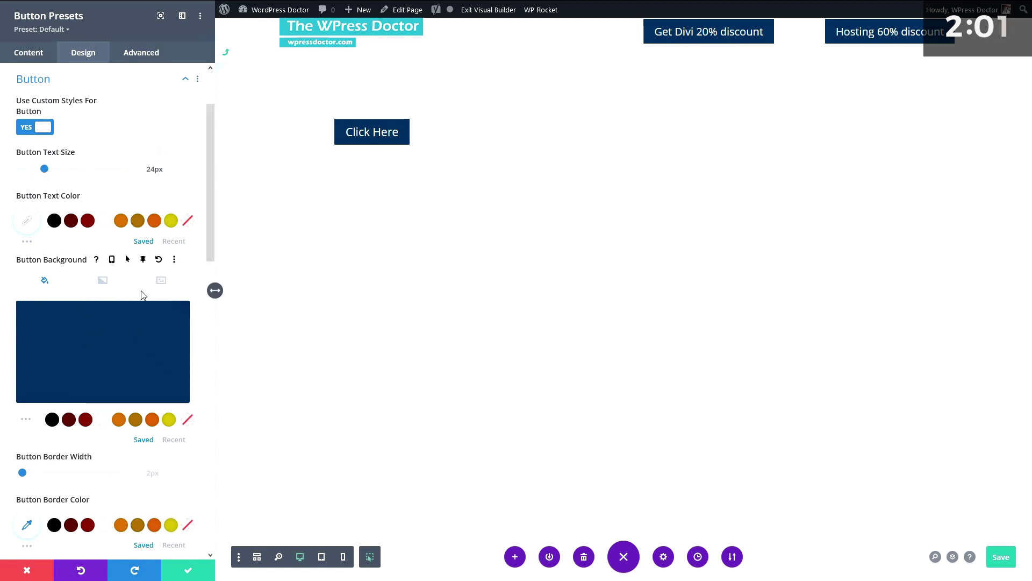
{"action": "left_click", "coordinate": [188, 575]}
Step: Apply the first box shadow style, with 2px vertical position and 18px blur, to the button
{"action": "left_click", "coordinate": [69, 239]}
{"action": "left_click", "coordinate": [88, 294]}
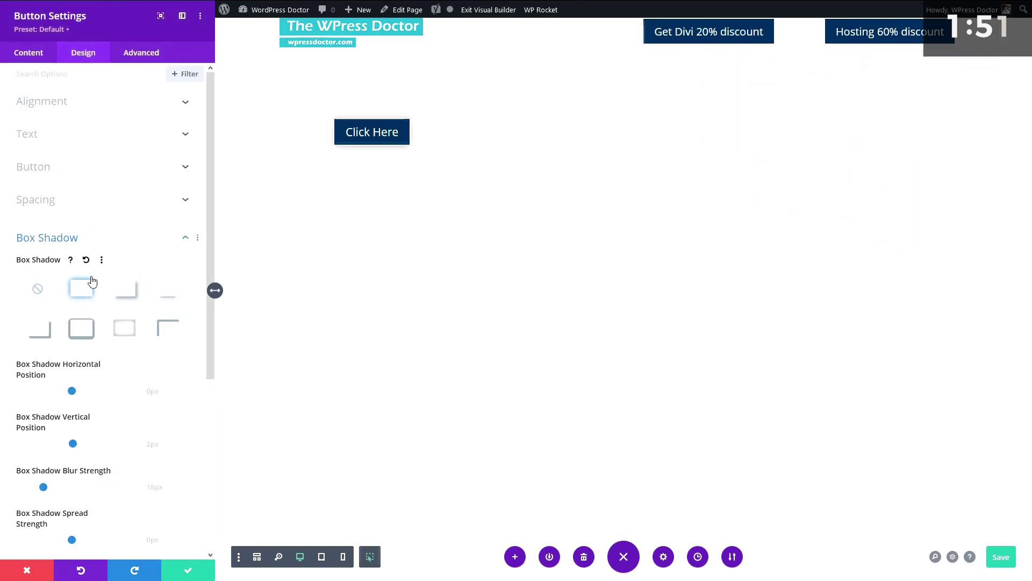
{"action": "left_click", "coordinate": [62, 238]}
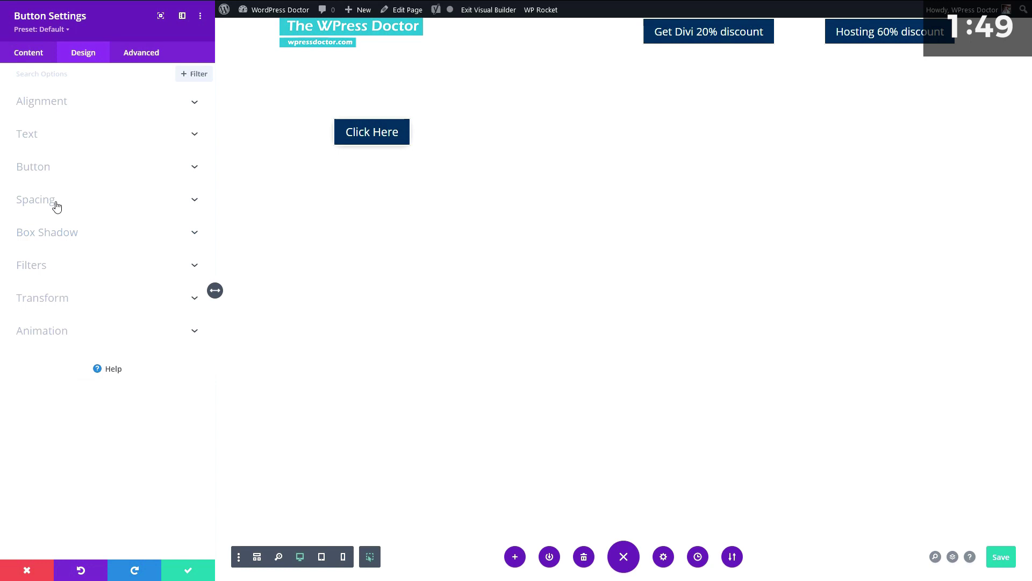
Step: Give the button a hover background color of #d37400 and compare its desktop and hover states
{"action": "left_click", "coordinate": [48, 171]}
{"action": "scroll", "coordinate": [66, 279], "scroll_direction": "down", "scroll_amount": 4}
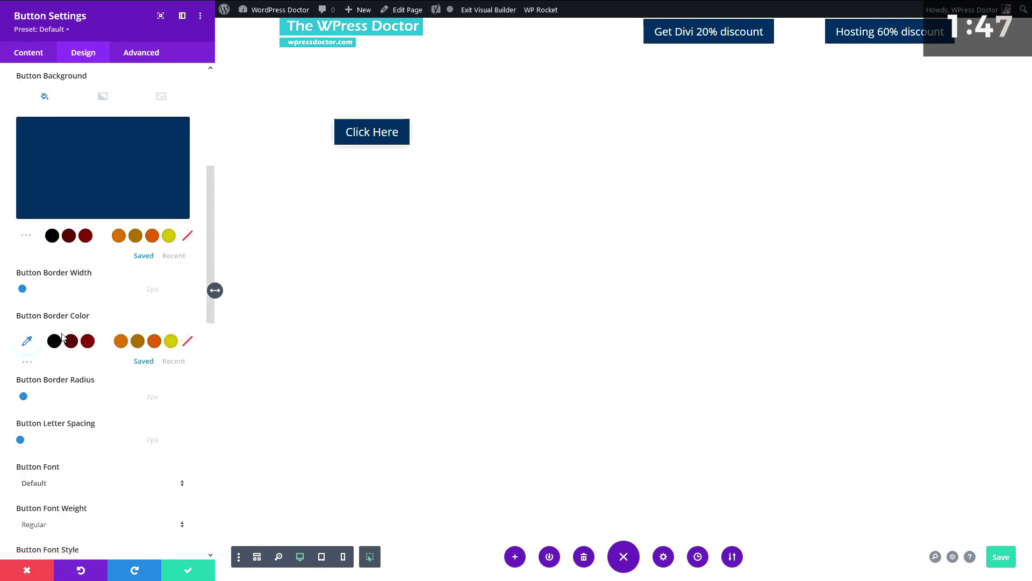
{"action": "scroll", "coordinate": [66, 307], "scroll_direction": "down", "scroll_amount": 2}
{"action": "scroll", "coordinate": [130, 248], "scroll_direction": "up", "scroll_amount": 6}
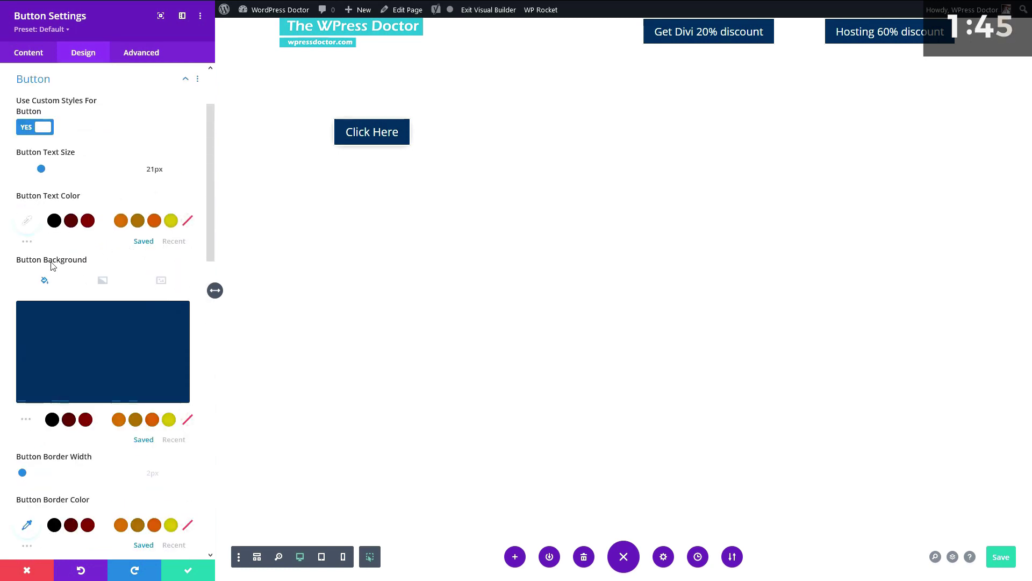
{"action": "left_click", "coordinate": [128, 260]}
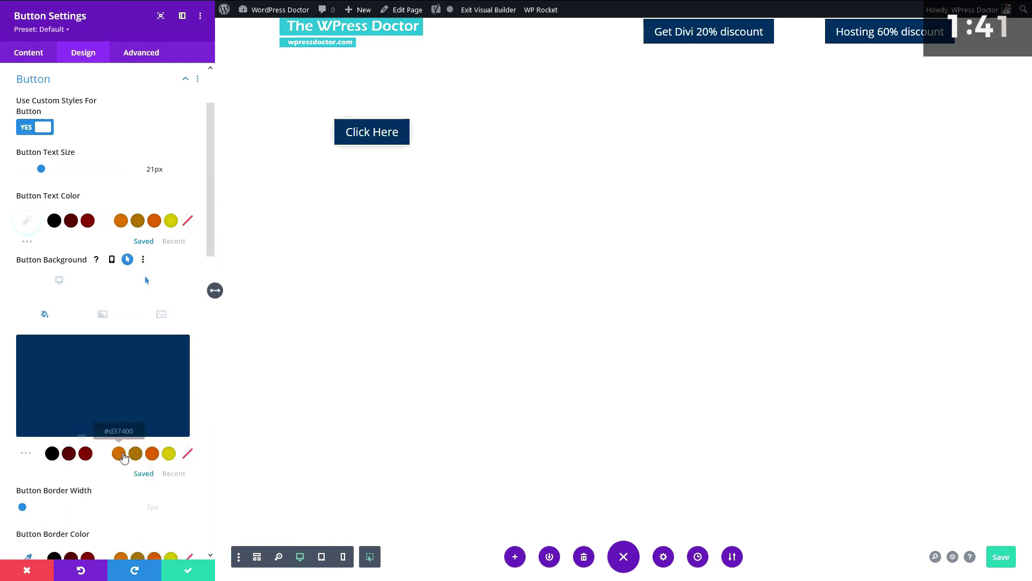
{"action": "left_click", "coordinate": [120, 454]}
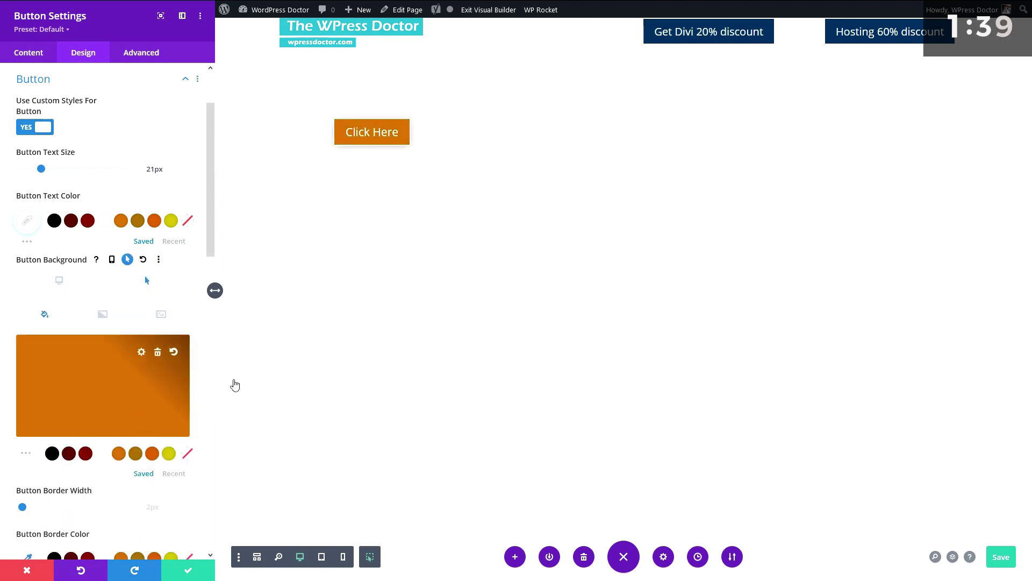
{"action": "left_click", "coordinate": [67, 281]}
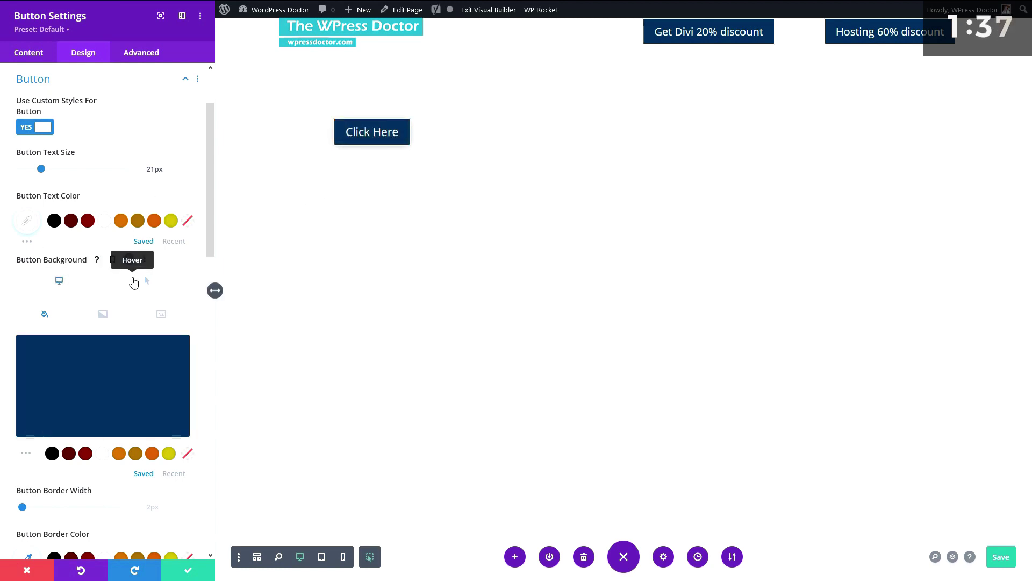
{"action": "left_click", "coordinate": [144, 275]}
{"action": "left_click", "coordinate": [92, 280]}
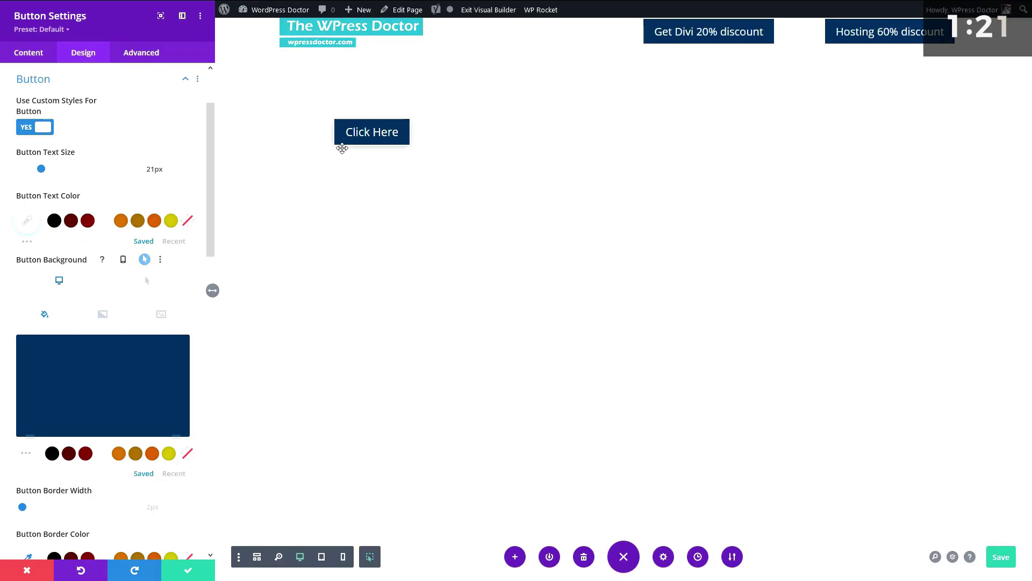
Step: Give the button a thumbs-up icon and change its text to "Like this video"
{"action": "scroll", "coordinate": [145, 293], "scroll_direction": "down", "scroll_amount": 5}
{"action": "scroll", "coordinate": [149, 293], "scroll_direction": "down", "scroll_amount": 7}
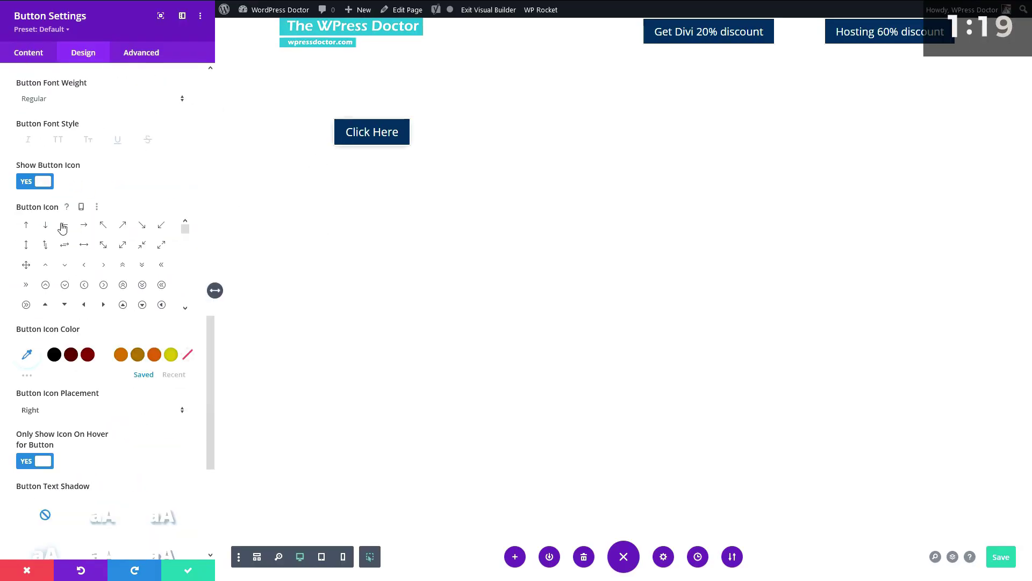
{"action": "left_click", "coordinate": [36, 183]}
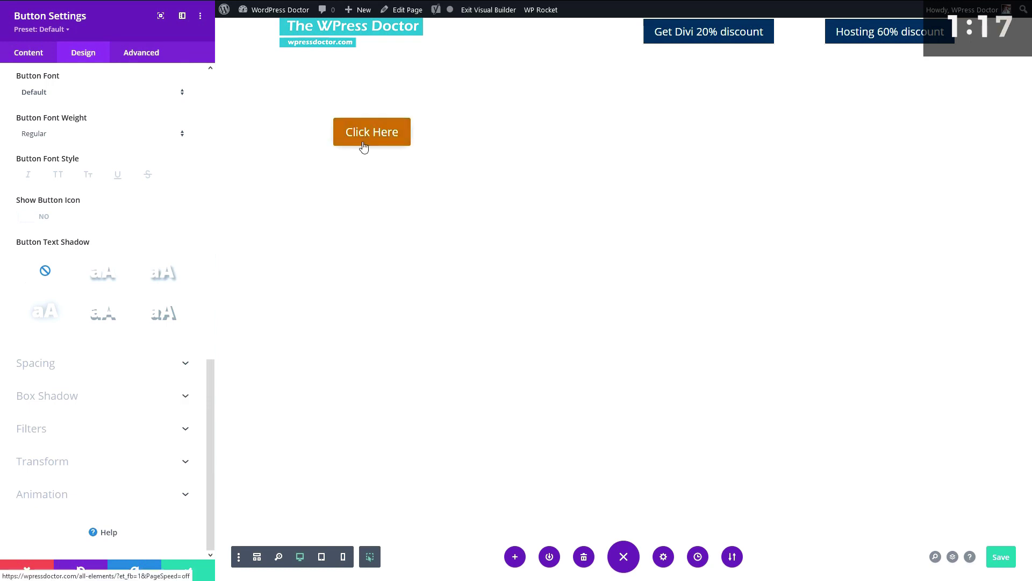
{"action": "left_click", "coordinate": [41, 217]}
{"action": "left_click_drag", "start_coordinate": [185, 265], "coordinate": [185, 282]}
{"action": "left_click", "coordinate": [148, 302]}
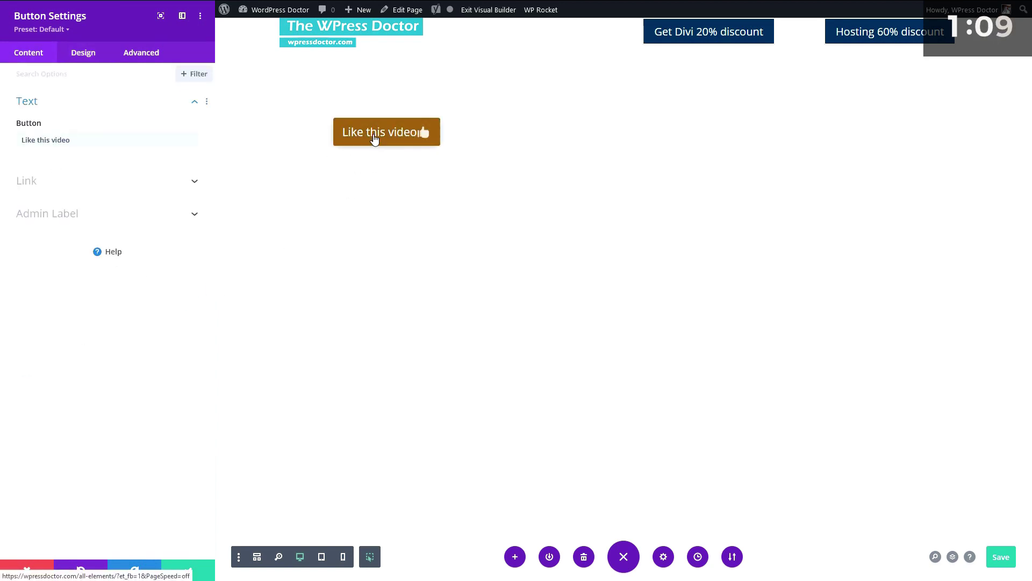
Step: Give the button a hover transform that skews it 6deg in both directions, and save the button
{"action": "left_click", "coordinate": [85, 56]}
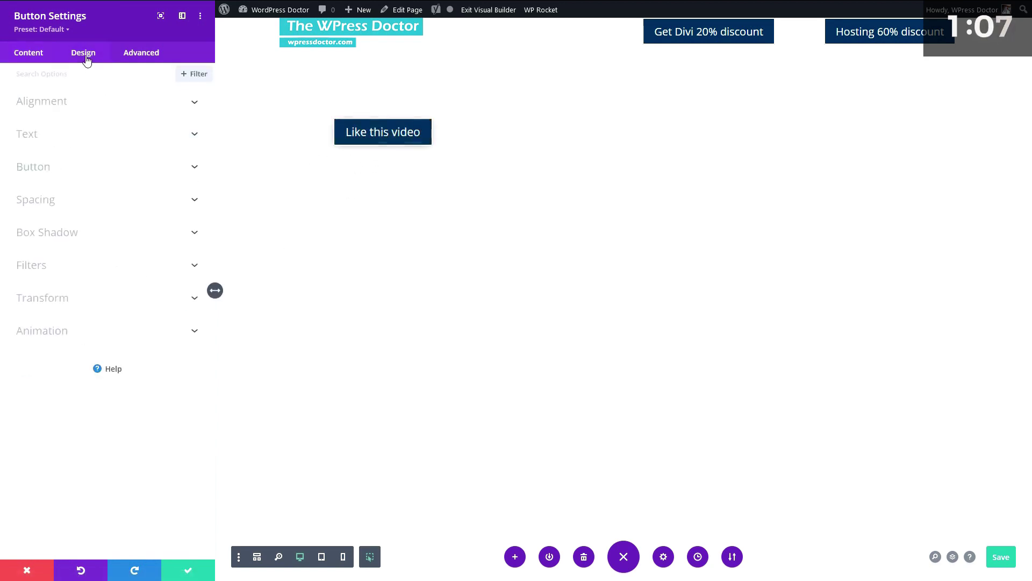
{"action": "left_click", "coordinate": [94, 305]}
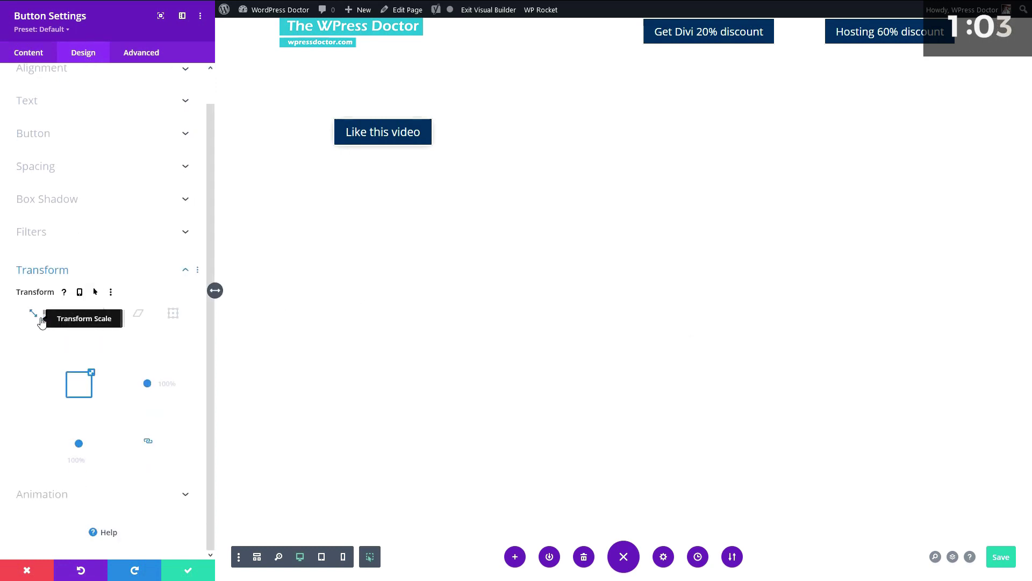
{"action": "left_click", "coordinate": [95, 292]}
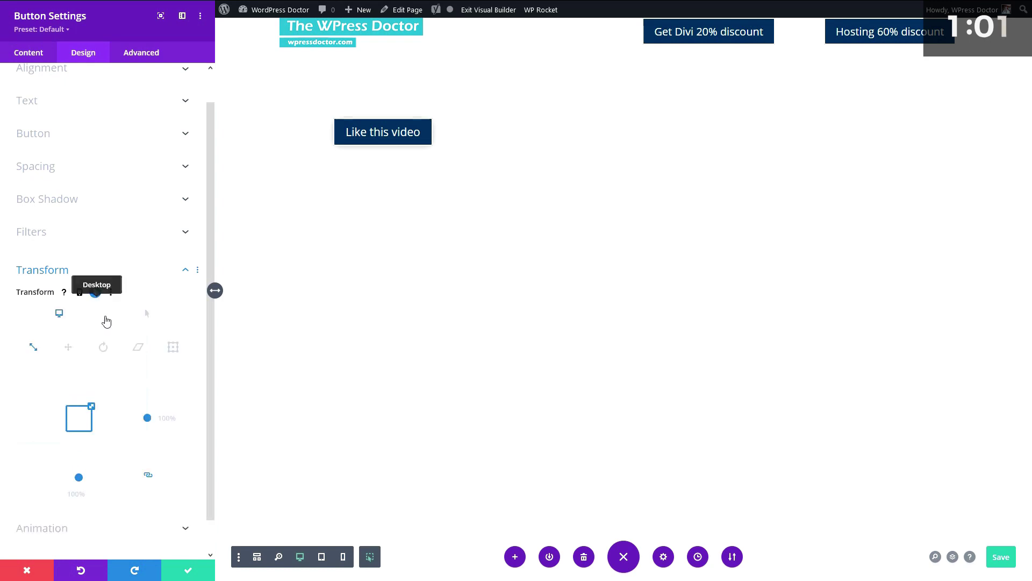
{"action": "left_click", "coordinate": [146, 314]}
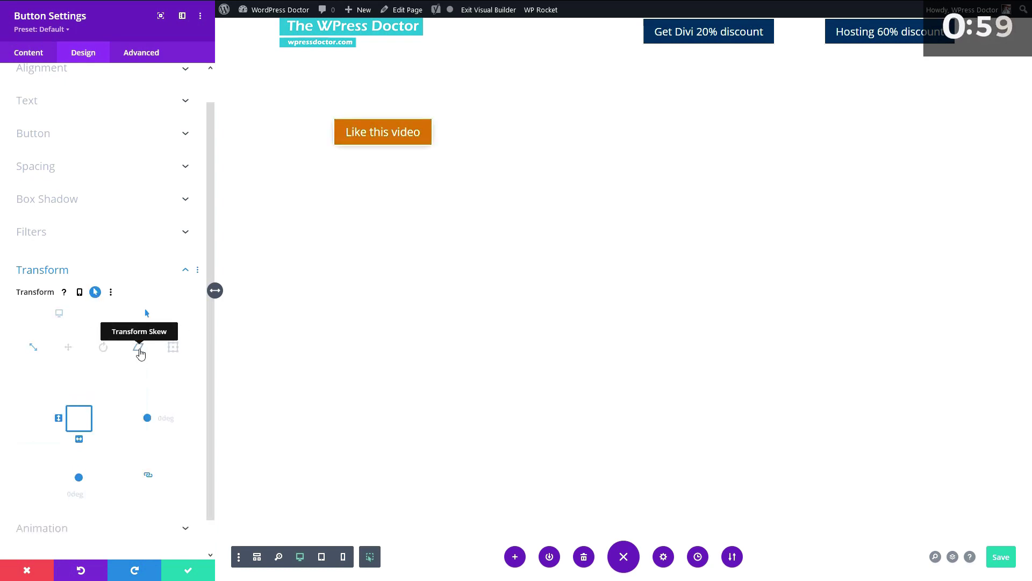
{"action": "left_click", "coordinate": [139, 351]}
{"action": "left_click_drag", "start_coordinate": [79, 439], "coordinate": [80, 439]}
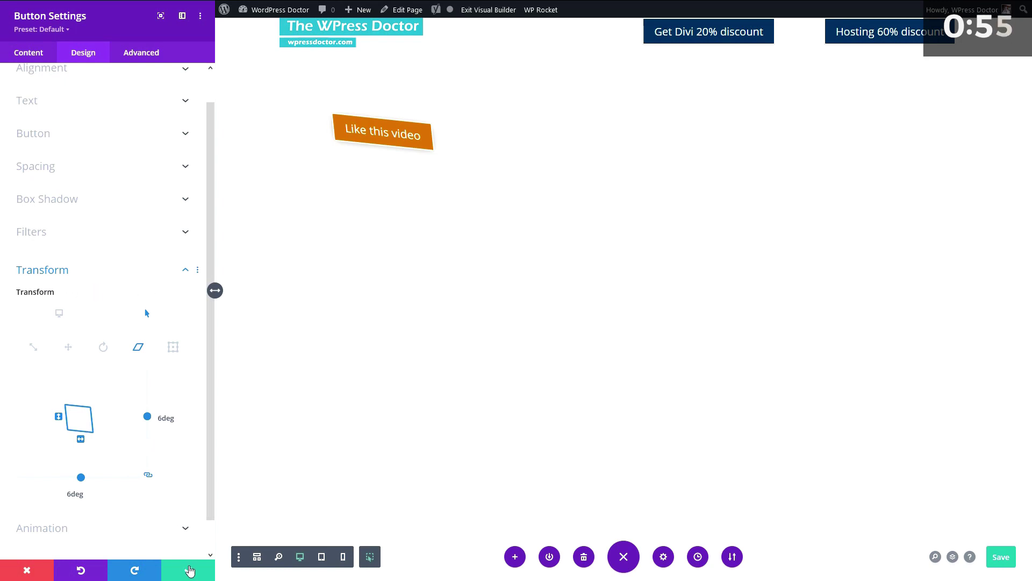
{"action": "left_click", "coordinate": [190, 570]}
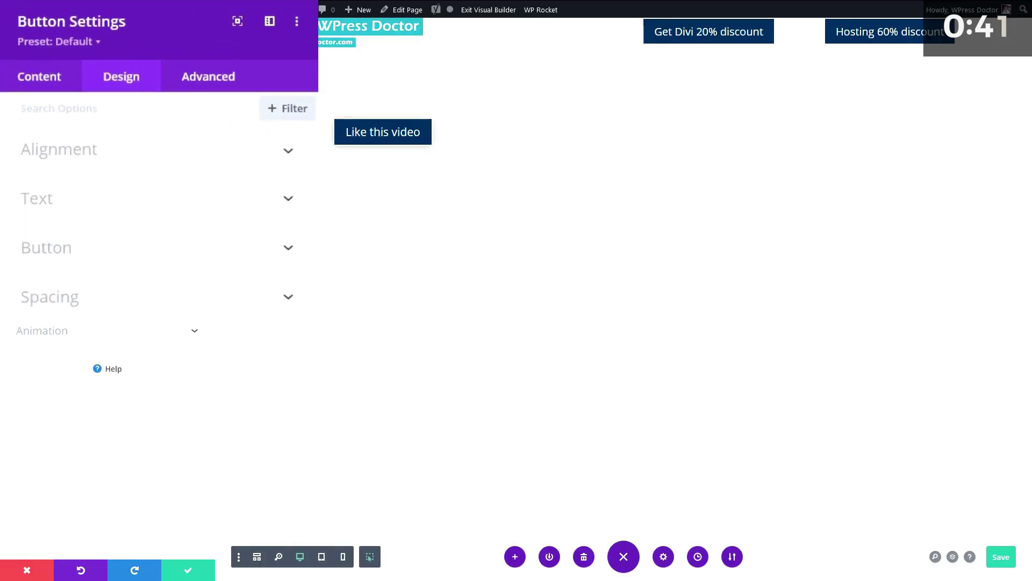
Step: Set the "Like this video" button's top margin to -14px
{"action": "left_click", "coordinate": [135, 160]}
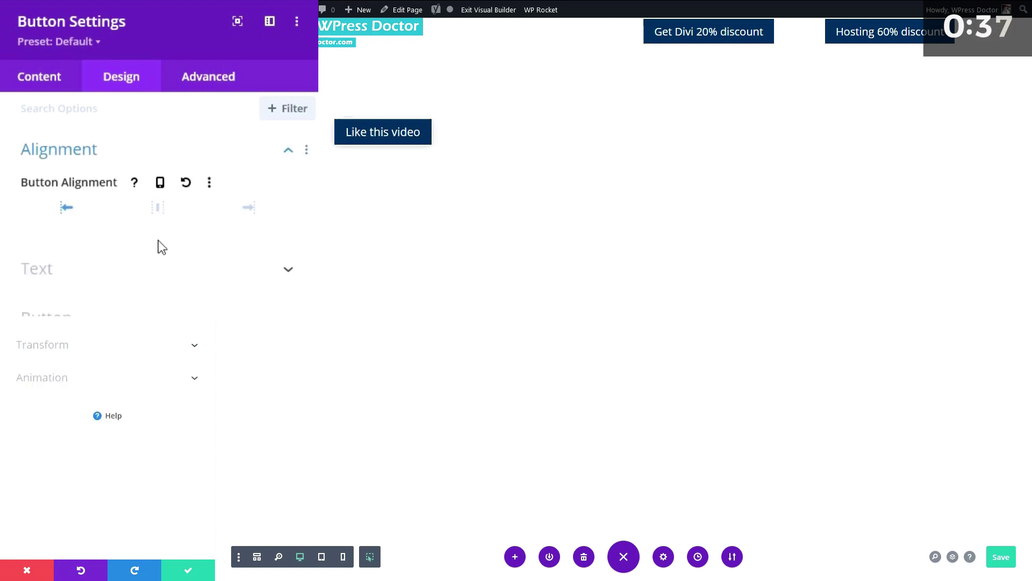
{"action": "scroll", "coordinate": [168, 251], "scroll_direction": "down", "scroll_amount": 3}
{"action": "left_click", "coordinate": [74, 320]}
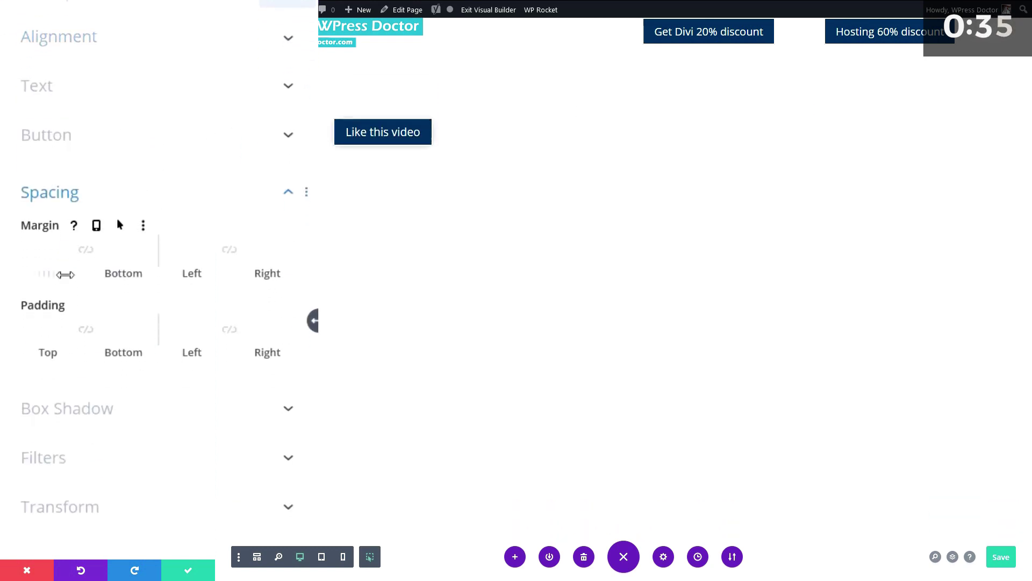
{"action": "left_click_drag", "start_coordinate": [51, 272], "coordinate": [71, 221]}
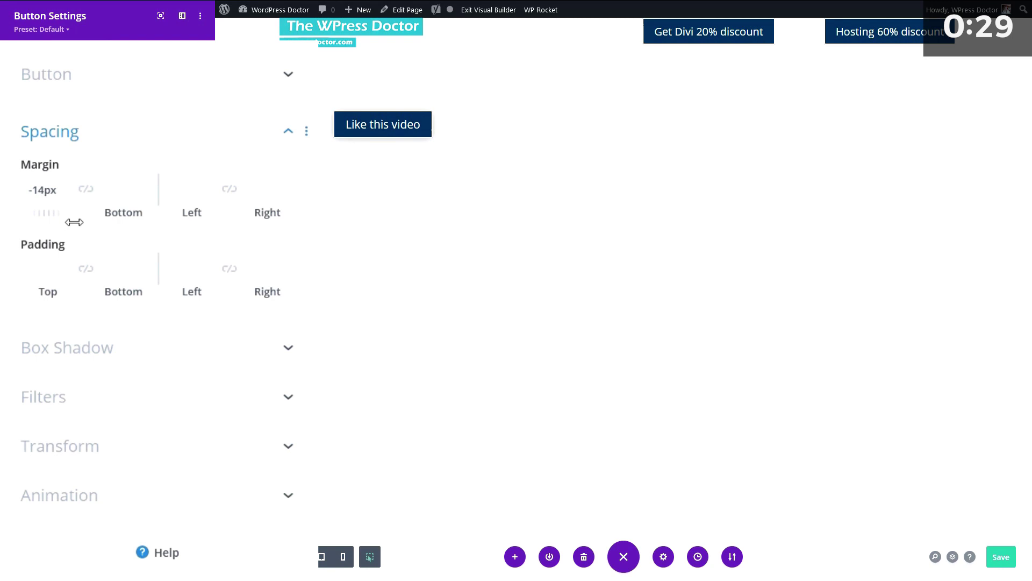
Step: Try a desktop transform that translates the button 3px in both directions, and reset it
{"action": "left_click", "coordinate": [93, 472]}
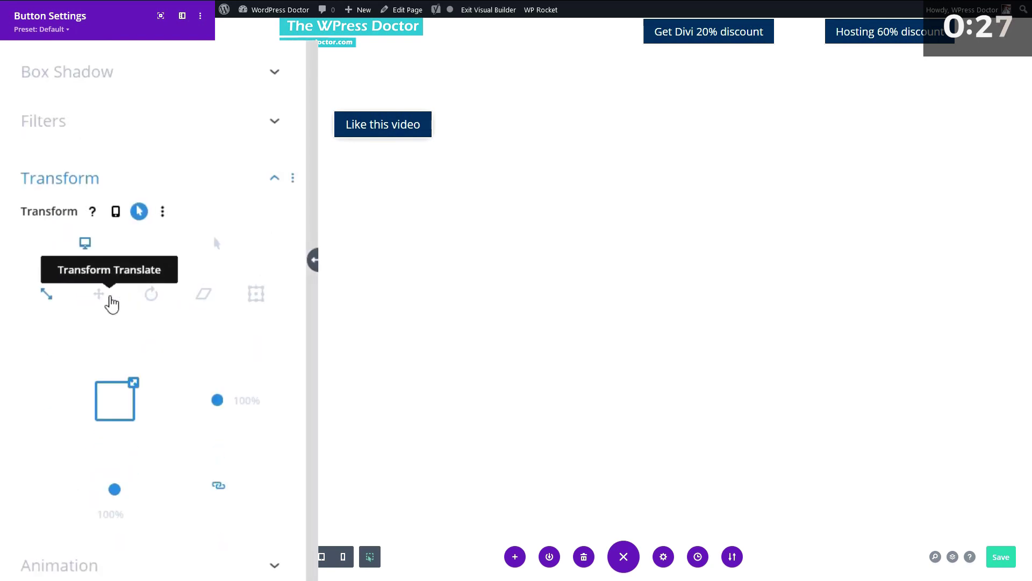
{"action": "left_click", "coordinate": [110, 302]}
{"action": "left_click_drag", "start_coordinate": [123, 400], "coordinate": [78, 387]}
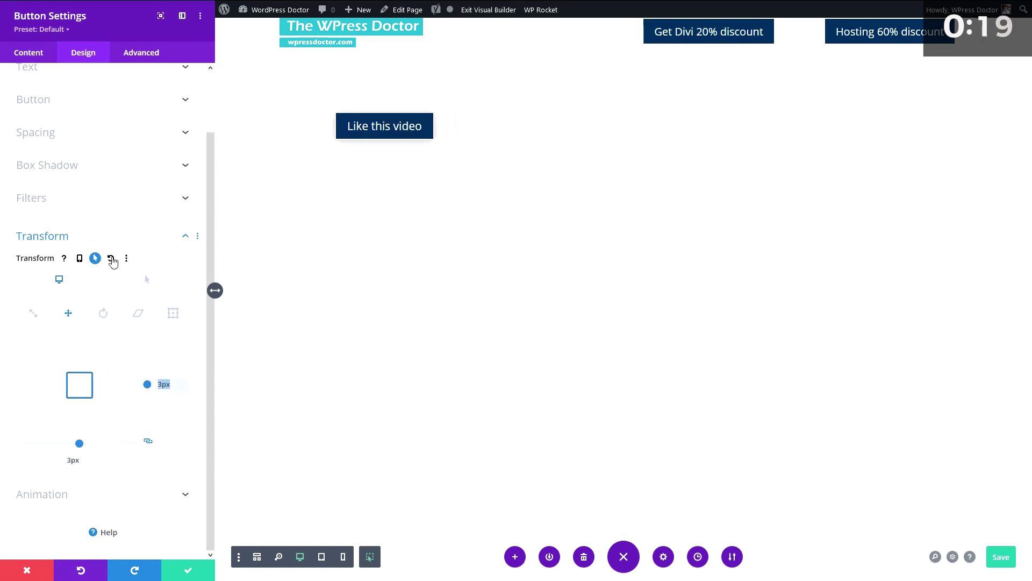
{"action": "left_click", "coordinate": [111, 259]}
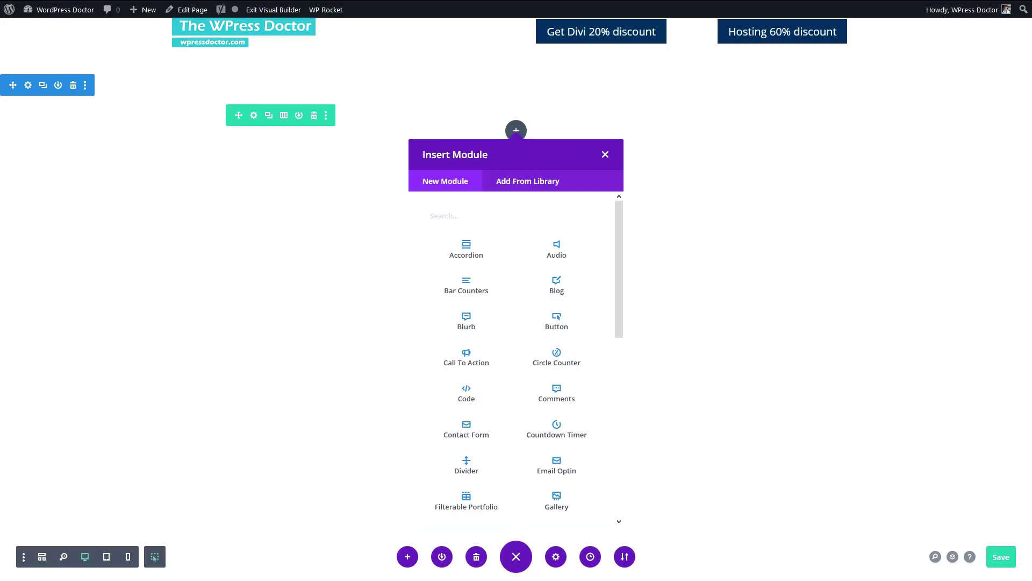
Step: Insert a Call To Action module in the empty row and set its title to "Subscribe to my channel!"
{"action": "left_click", "coordinate": [465, 359]}
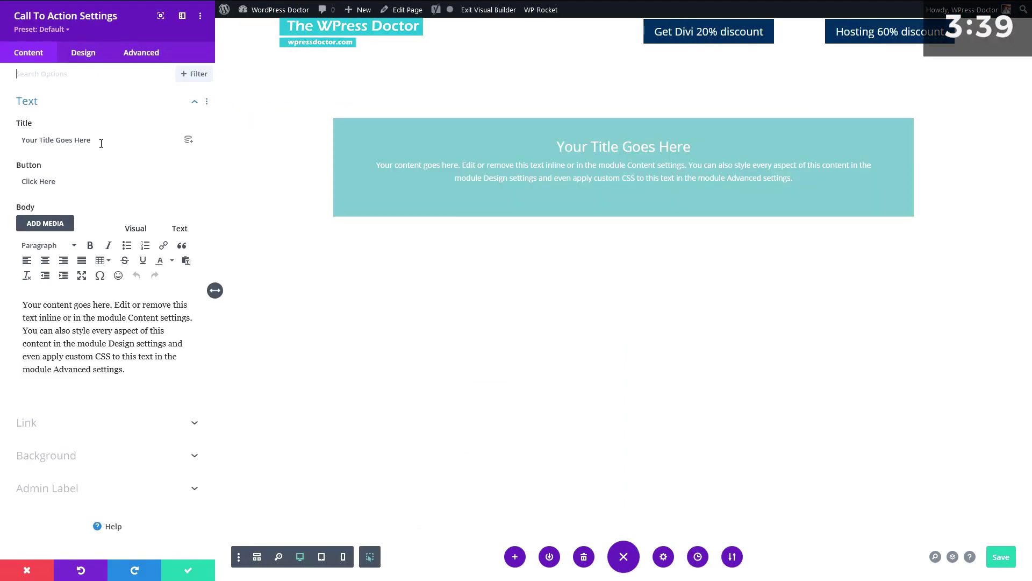
{"action": "left_click_drag", "start_coordinate": [101, 143], "coordinate": [14, 156]}
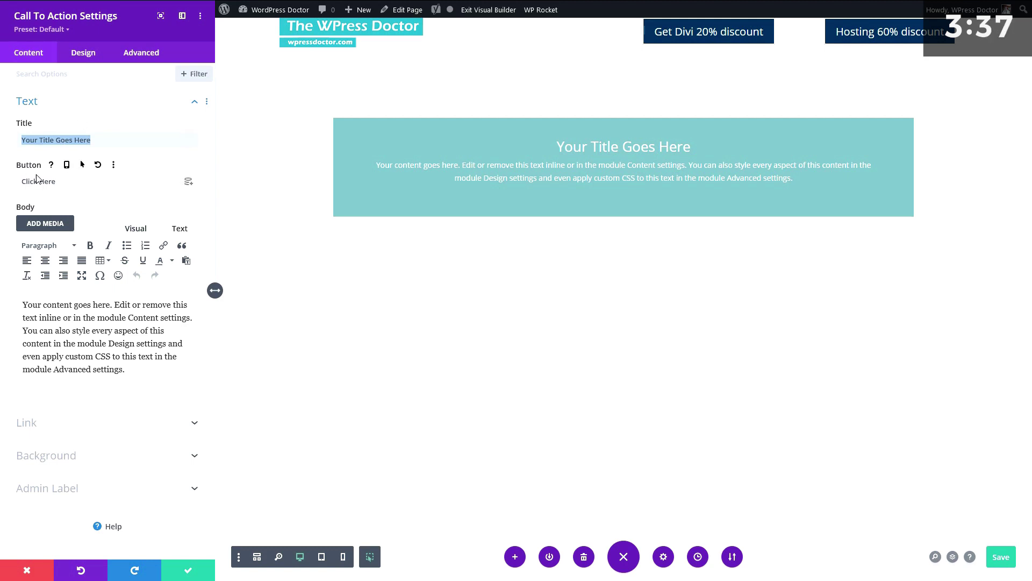
{"action": "type", "text": "Subscribe to my channel!"}
Step: Set the call to action's body text to "You will get the most awesome YouTube Video's about WordPress and Divi straight on your home tab!"
{"action": "left_click_drag", "start_coordinate": [82, 343], "coordinate": [57, 317]}
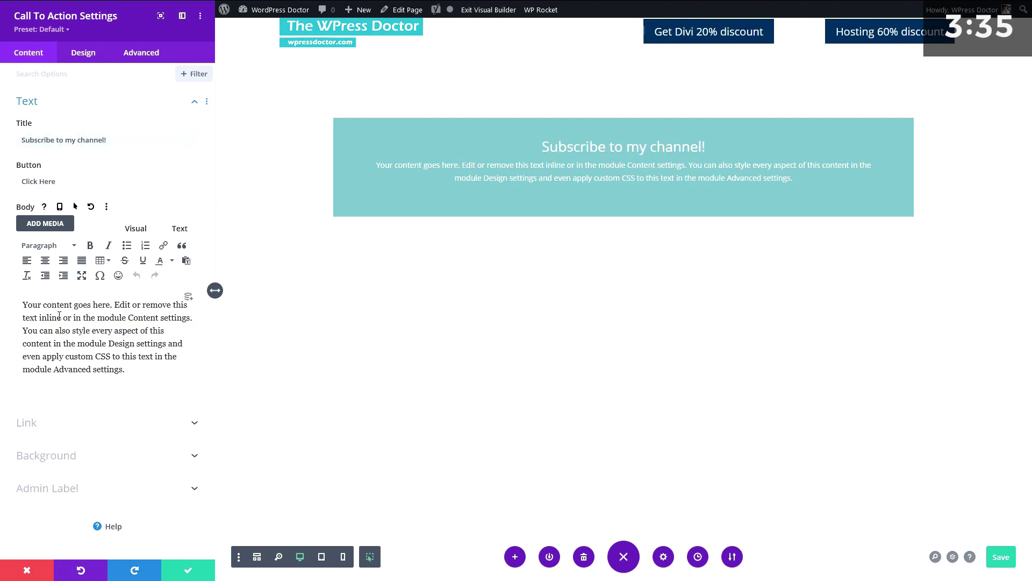
{"action": "triple_click", "coordinate": [59, 316]}
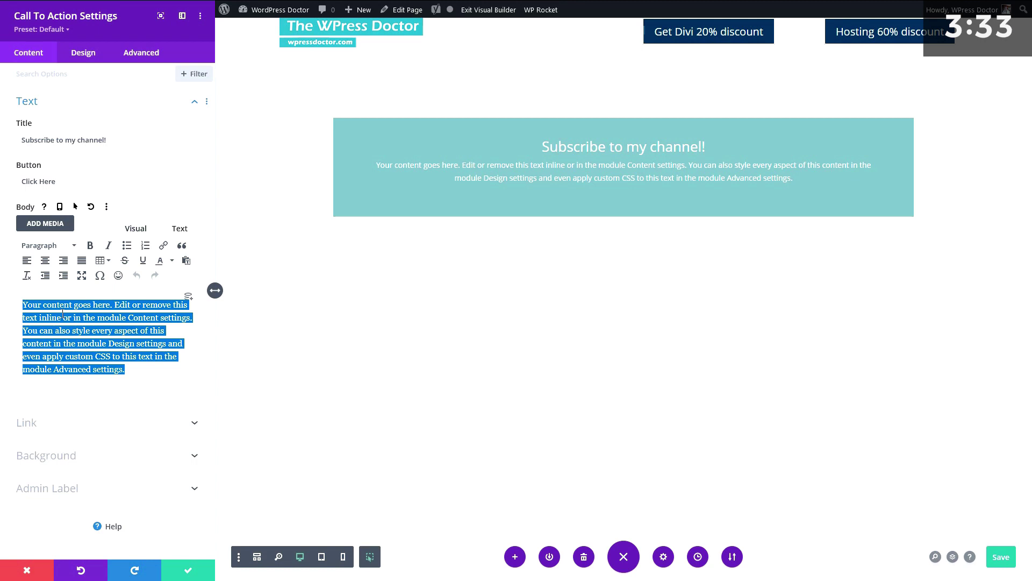
{"action": "type", "text": "You will get the most awesome YouTube Video's about WordPress and Divi straight on your home tab!"}
{"action": "left_click_drag", "start_coordinate": [21, 182], "coordinate": [115, 211]}
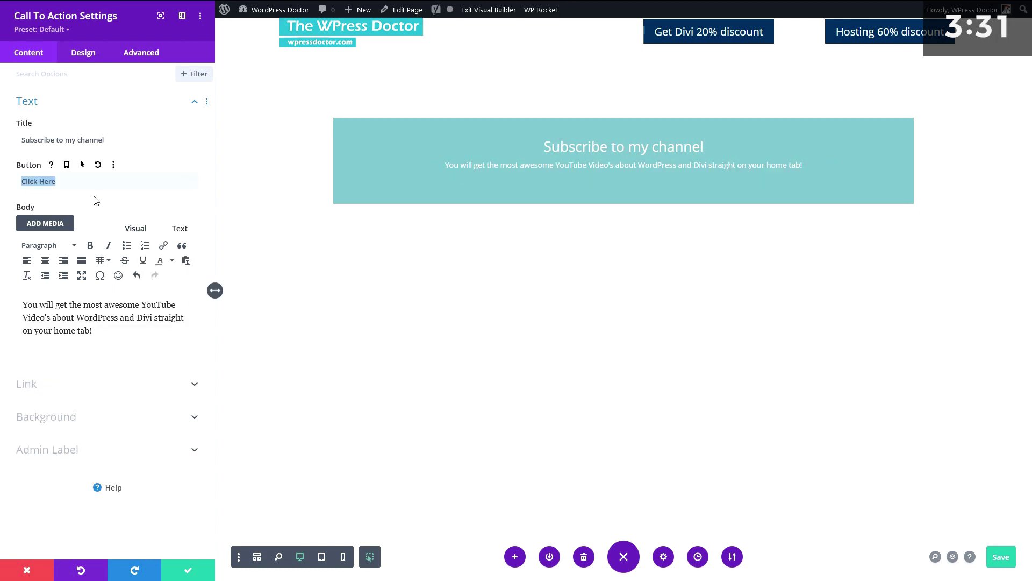
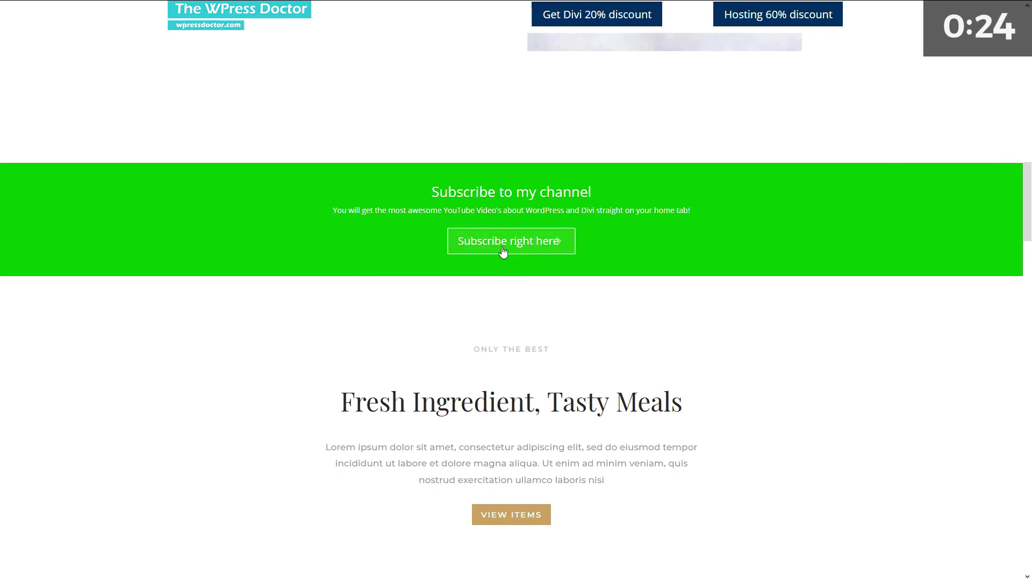
Step: Preview how the call to action section animates while scrolling past it on the page
{"action": "middle_click", "coordinate": [775, 117]}
{"action": "middle_click", "coordinate": [966, 124]}
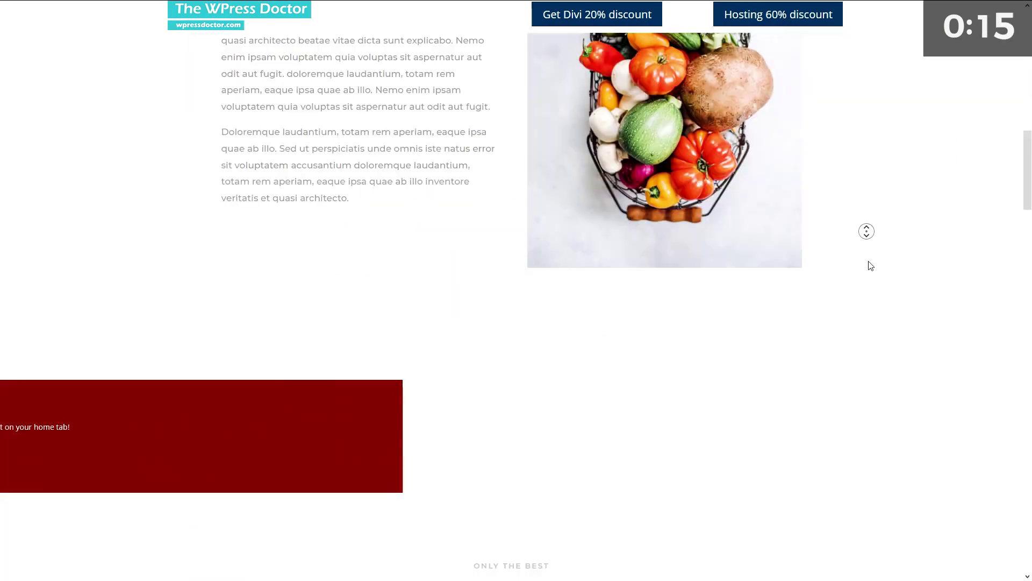
{"action": "middle_click", "coordinate": [878, 263]}
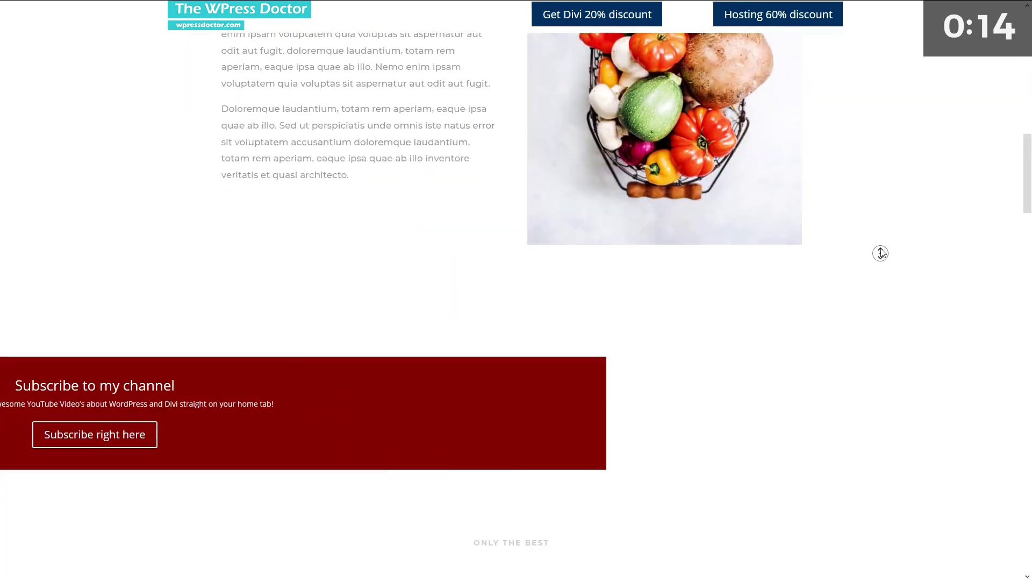
{"action": "middle_click", "coordinate": [880, 256]}
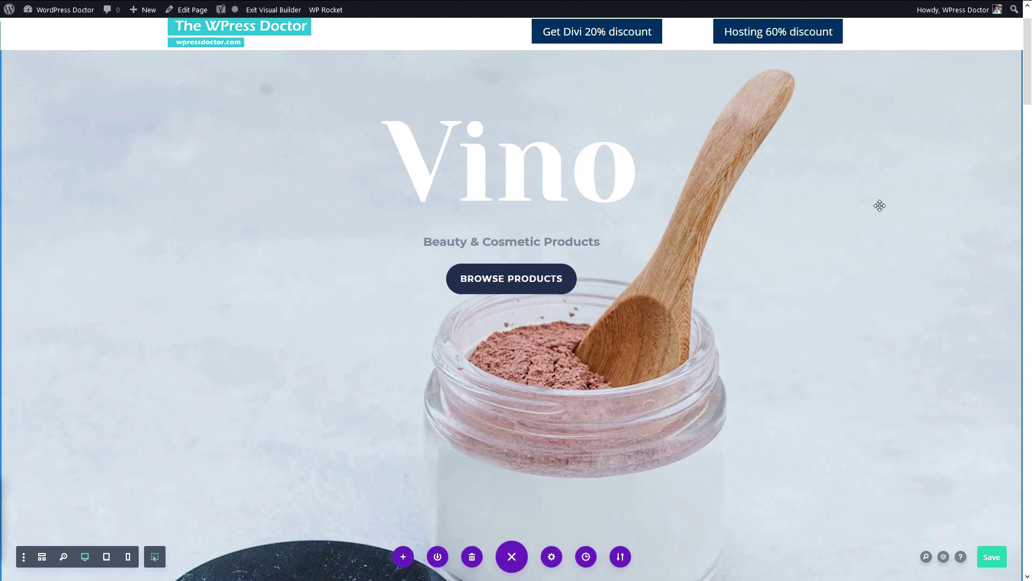
Step: Insert a Circle Counter module in the first column of the empty four-column row
{"action": "middle_click", "coordinate": [879, 205]}
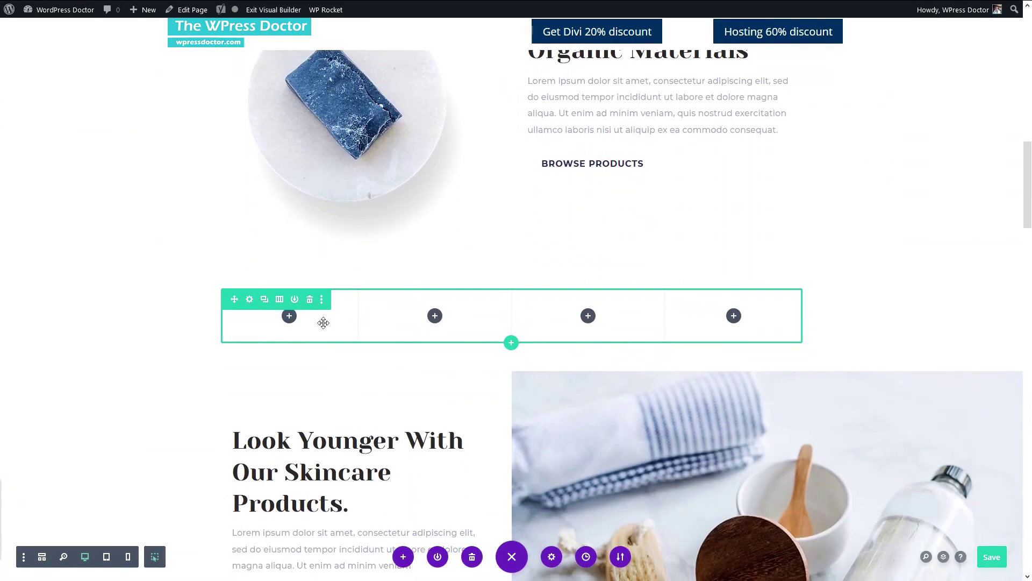
{"action": "left_click", "coordinate": [289, 316]}
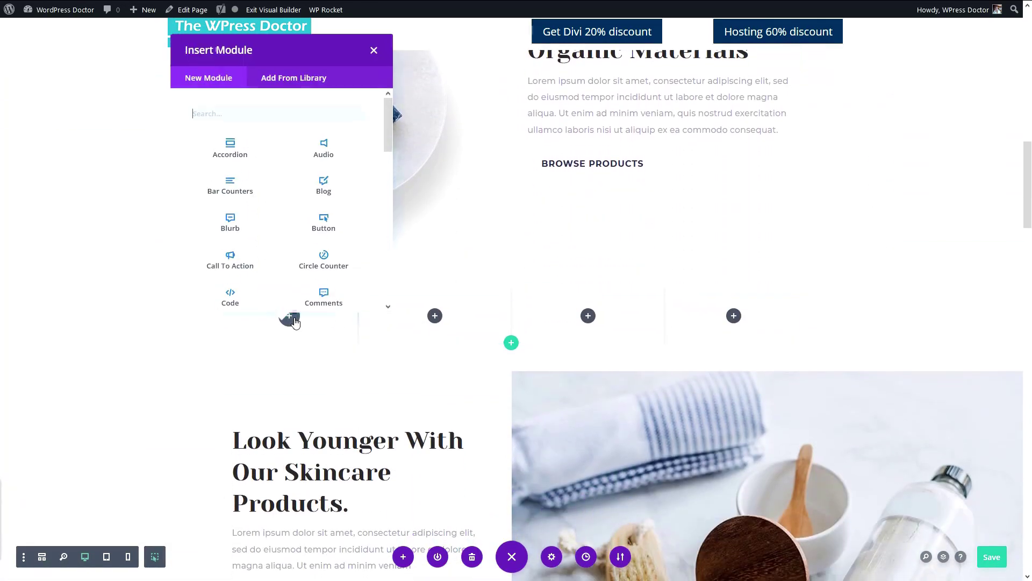
{"action": "left_click", "coordinate": [329, 257]}
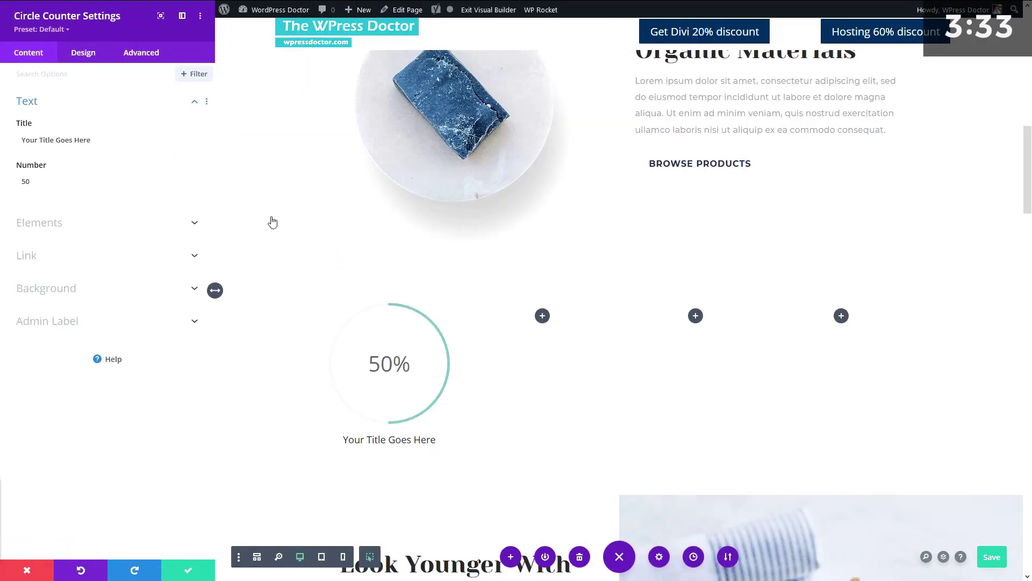
{"action": "scroll", "coordinate": [691, 202], "scroll_direction": "up", "scroll_amount": 2}
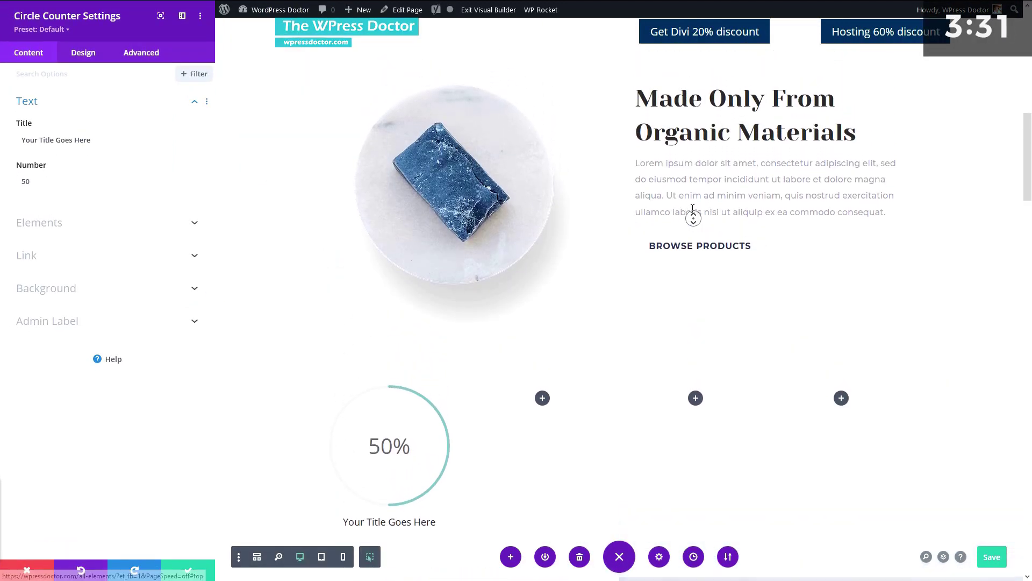
{"action": "scroll", "coordinate": [695, 231], "scroll_direction": "down", "scroll_amount": 2}
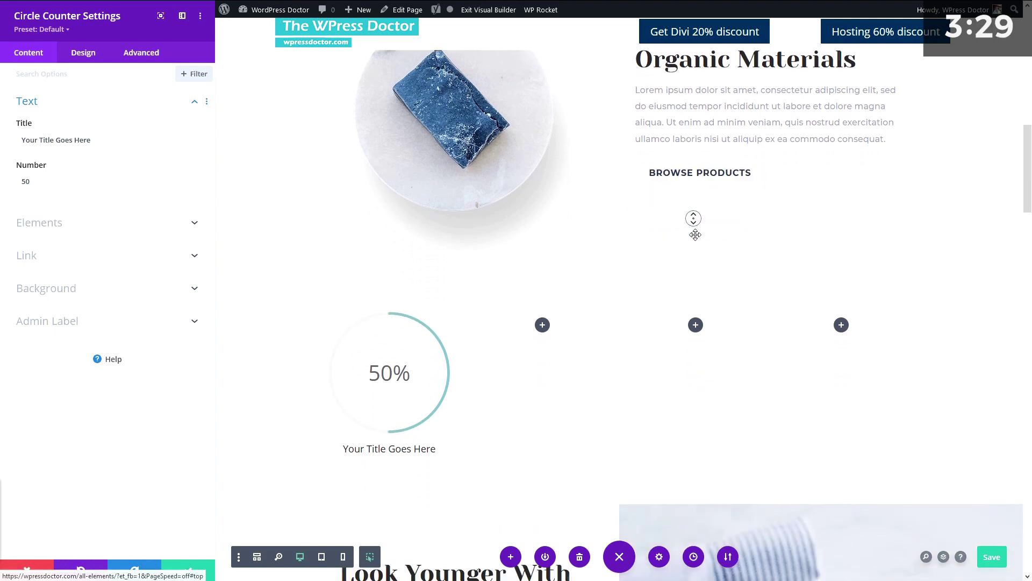
Step: Title the circle counter "Tree Bark", set its number to 80%, and close its settings
{"action": "left_click_drag", "start_coordinate": [89, 146], "coordinate": [23, 144]}
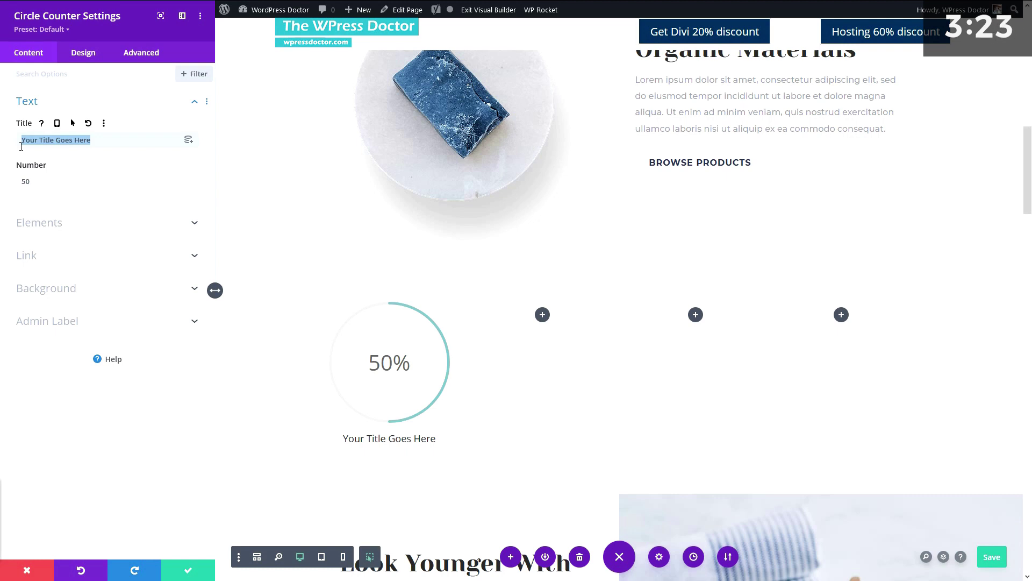
{"action": "key", "text": "BackSpace"}
{"action": "type", "text": "Tree Bark"}
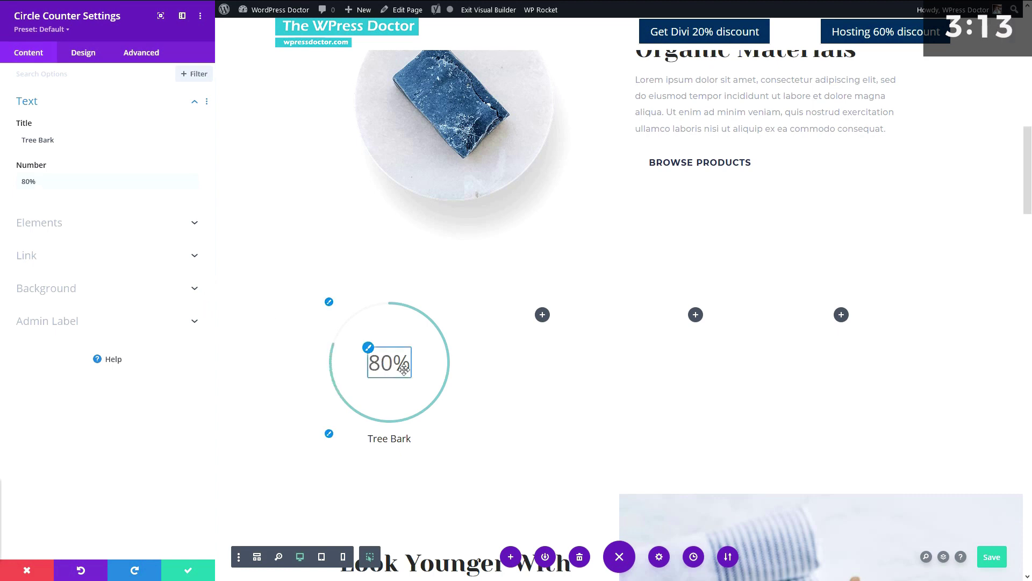
{"action": "key", "text": "Escape"}
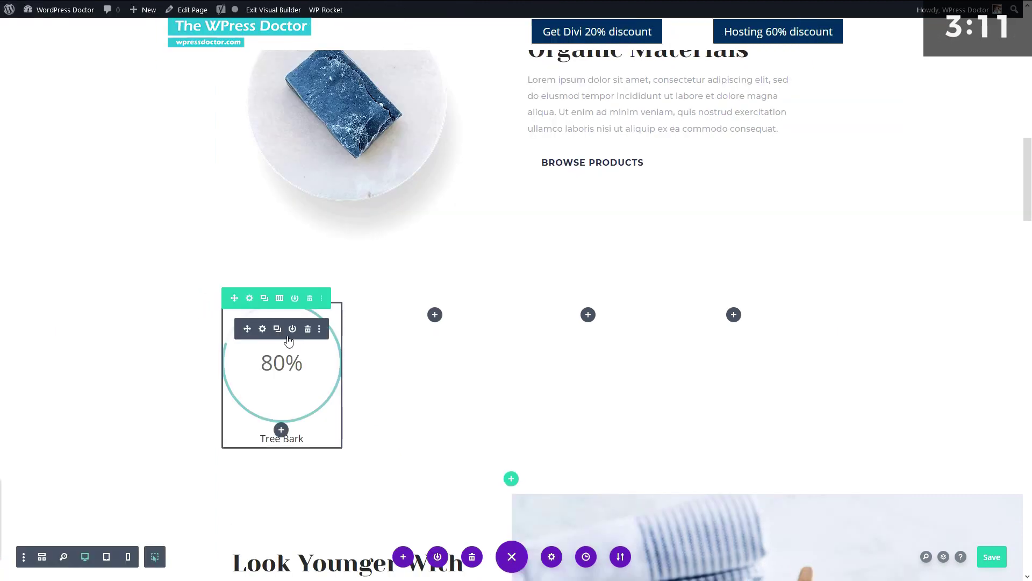
Step: Duplicate the Tree Bark counter and place the copy in the row's second column
{"action": "left_click", "coordinate": [278, 329]}
{"action": "key", "text": "ctrl+z"}
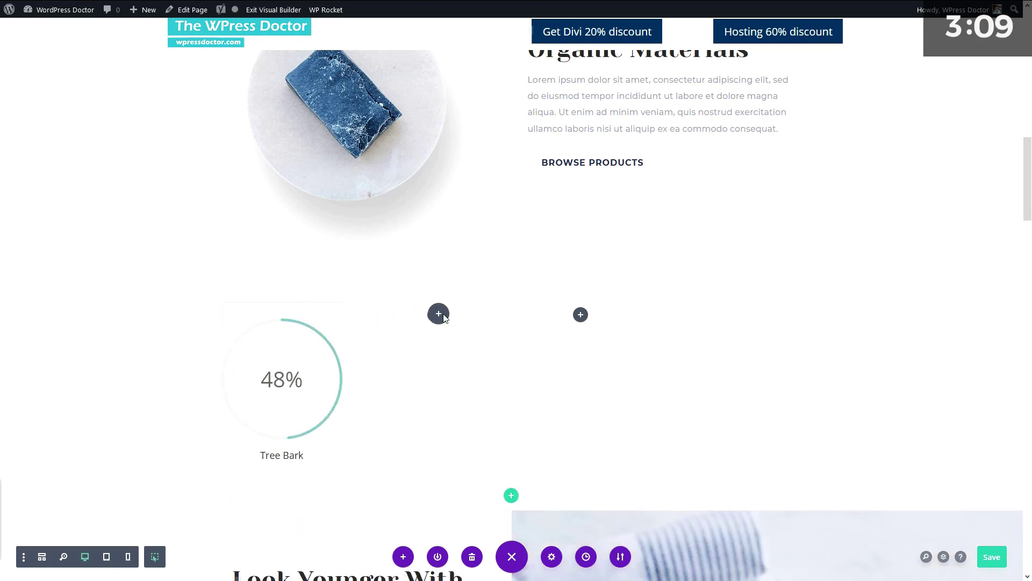
{"action": "key", "text": "ctrl+v"}
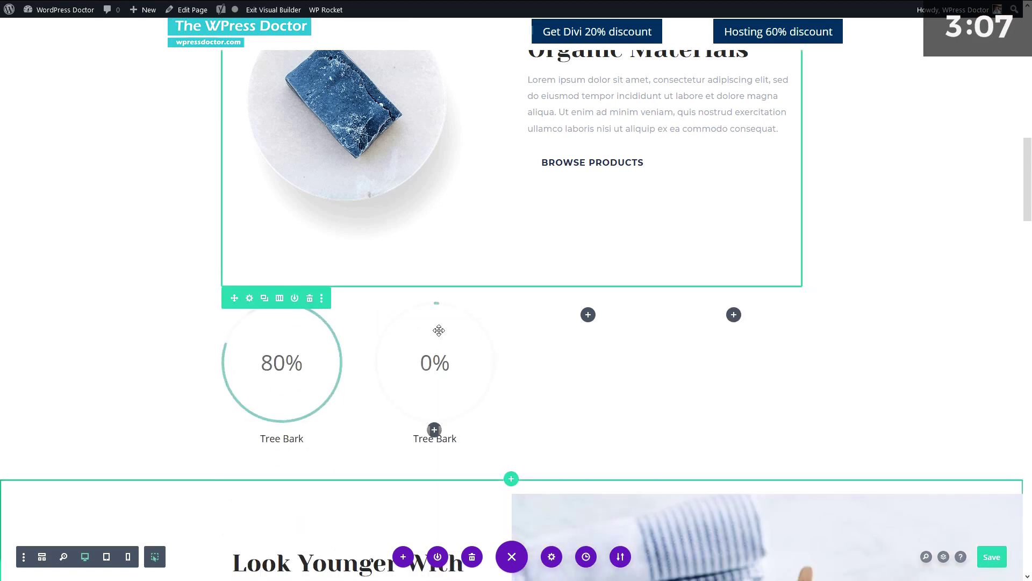
Step: Set the second counter's number to 10% and its title to "Octopus slime", and save it
{"action": "left_click", "coordinate": [419, 330]}
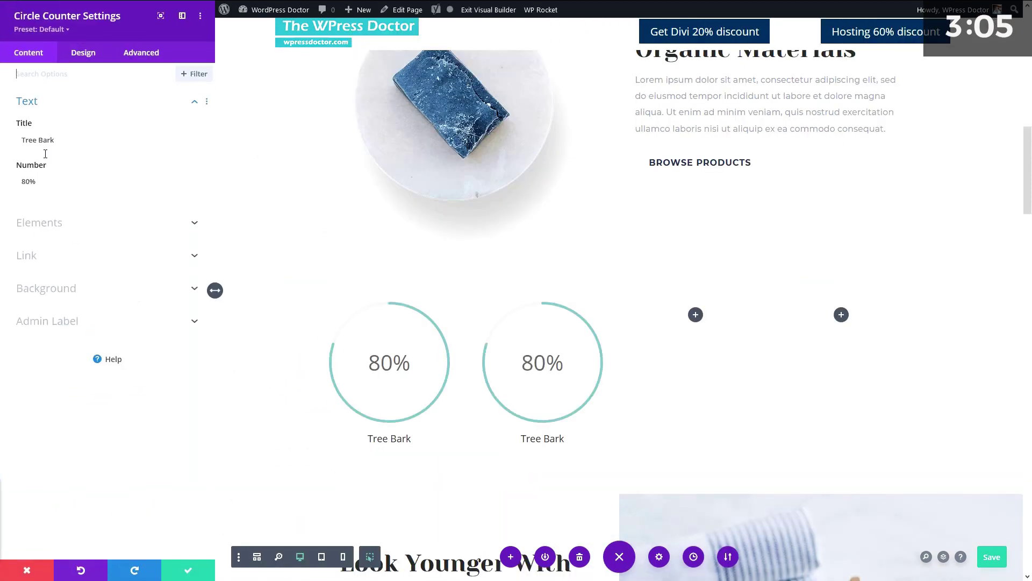
{"action": "type", "text": "10%"}
{"action": "triple_click", "coordinate": [24, 147]}
{"action": "type", "text": "octopus slime"}
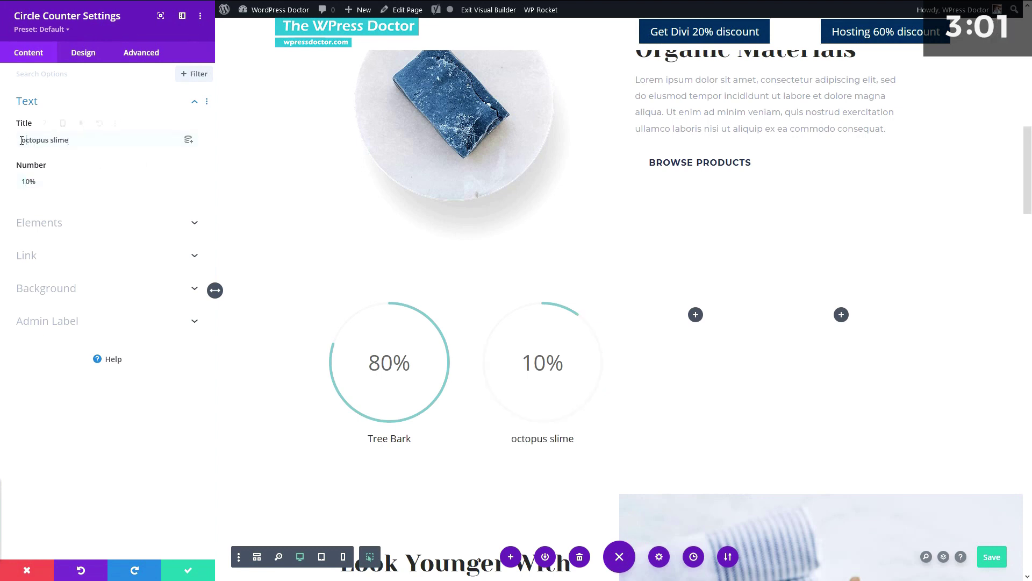
{"action": "type", "text": "O"}
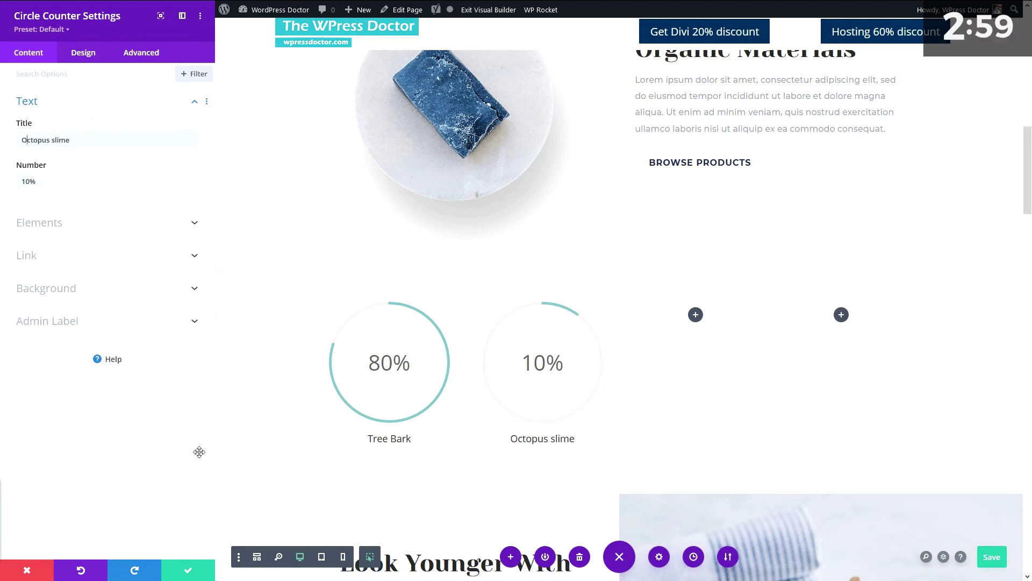
{"action": "left_click", "coordinate": [188, 569]}
Step: Place a copy of the Octopus slime counter in the third column, titled "Marketing terms" with the number 5
{"action": "mouse_move", "coordinate": [437, 330]}
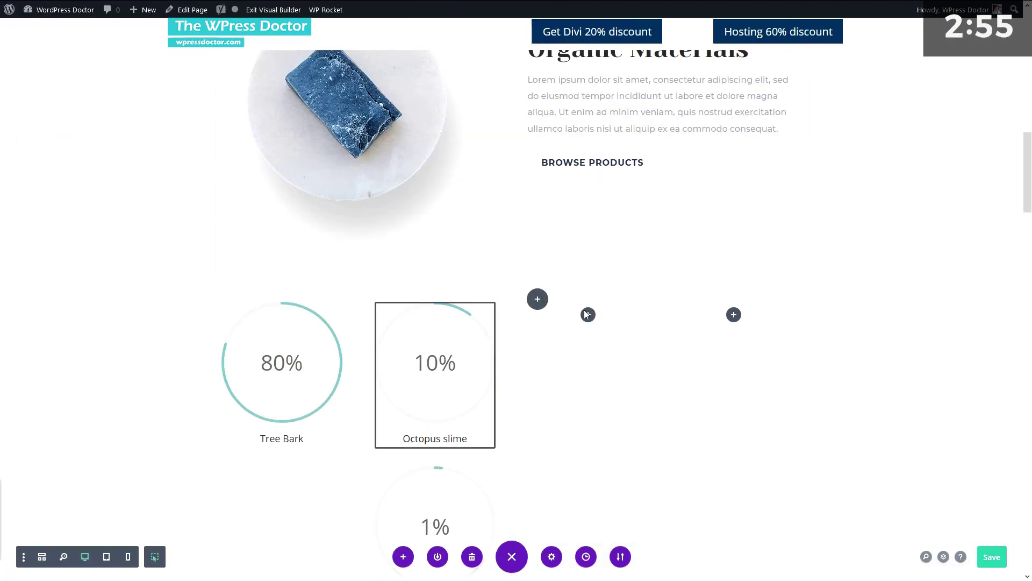
{"action": "left_click", "coordinate": [589, 315]}
{"action": "left_click", "coordinate": [62, 141]}
{"action": "type", "text": "Marketing terms"}
{"action": "key", "text": "Escape"}
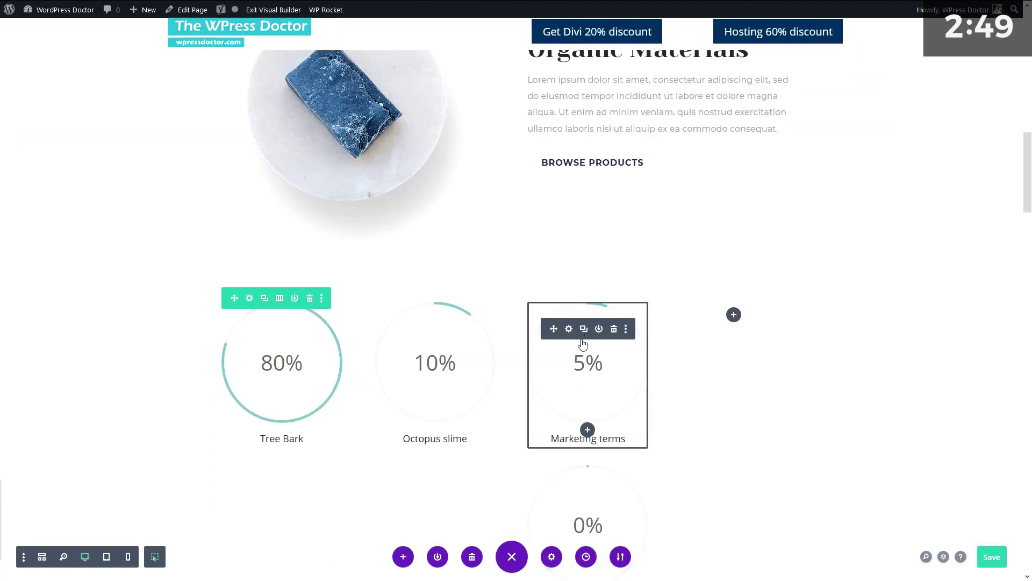
Step: Place a copy of the Marketing terms counter in the fourth column, titled "Unhealthy color additive" with the number 25
{"action": "left_click", "coordinate": [584, 328]}
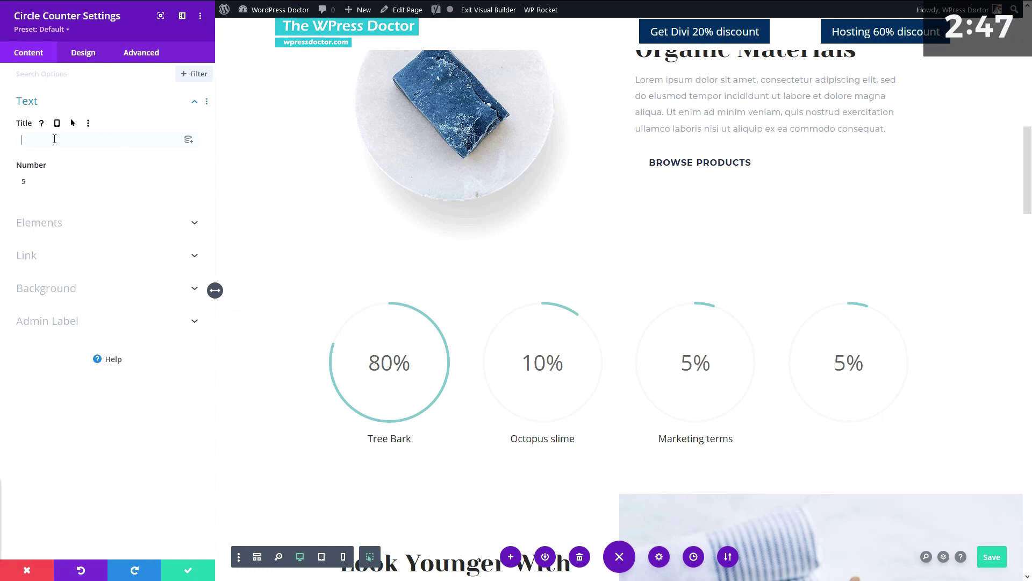
{"action": "type", "text": "Unhealthy color additive"}
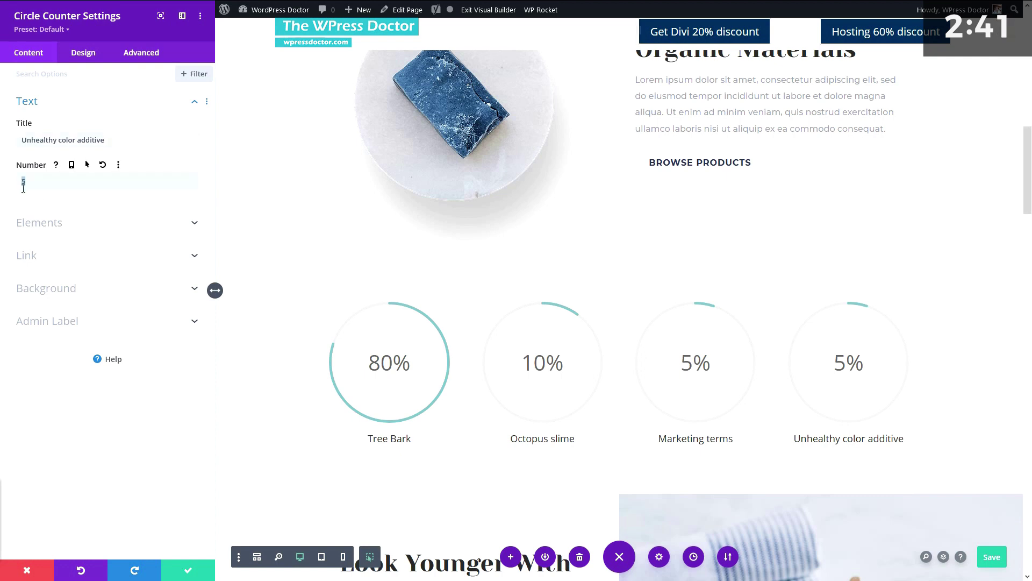
{"action": "key", "text": "Escape"}
Step: Set the Marketing terms counter's number to 30 and the Octopus slime counter's number to 70, saving both
{"action": "left_click", "coordinate": [588, 359]}
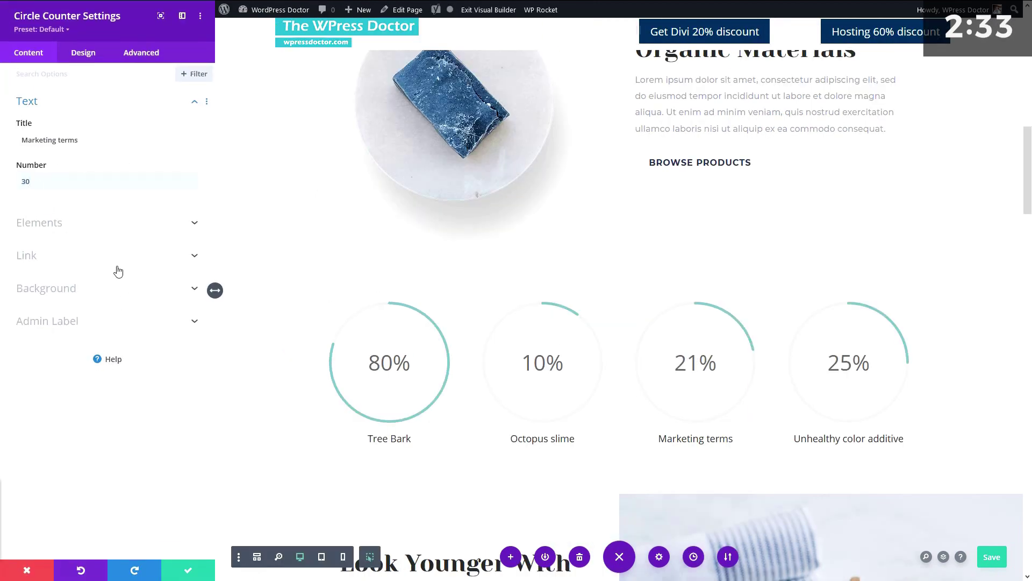
{"action": "left_click", "coordinate": [193, 569]}
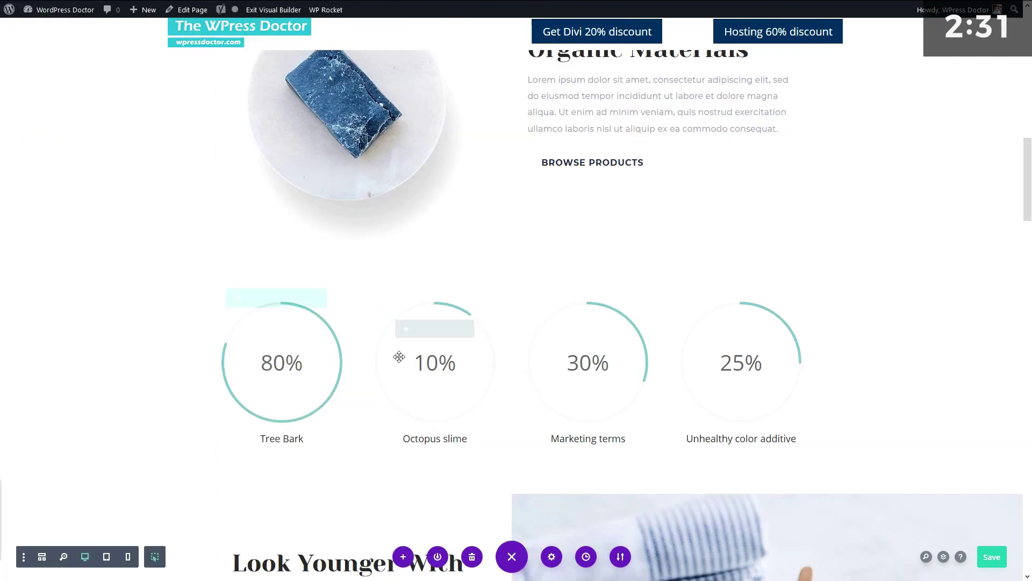
{"action": "left_click", "coordinate": [415, 328]}
{"action": "left_click", "coordinate": [32, 181]}
{"action": "type", "text": "70"}
{"action": "left_click", "coordinate": [186, 569]}
Step: Change the Tree Bark counter's circle color to a strong blue
{"action": "scroll", "coordinate": [370, 410], "scroll_direction": "down", "scroll_amount": 2}
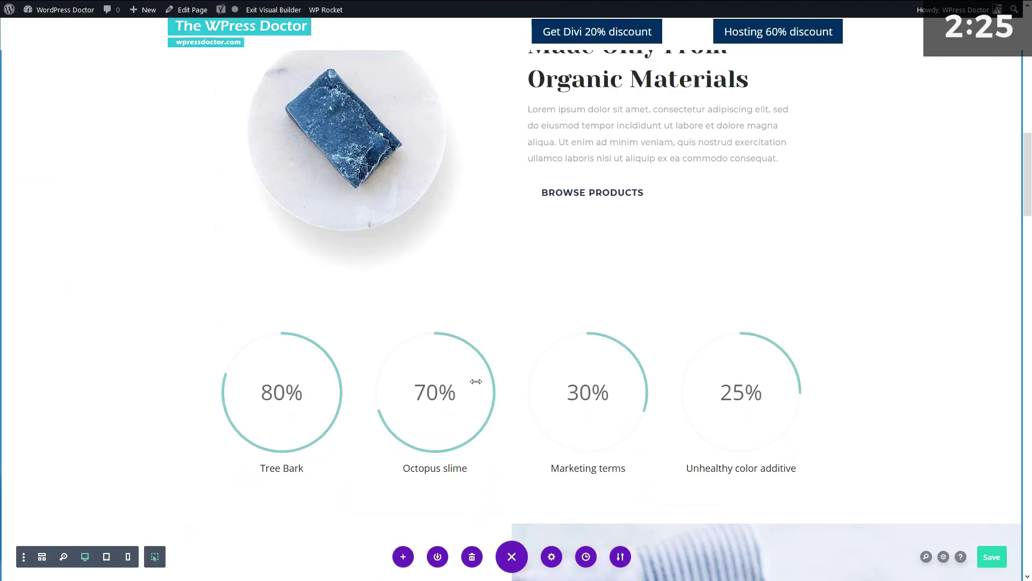
{"action": "scroll", "coordinate": [742, 308], "scroll_direction": "down", "scroll_amount": 2}
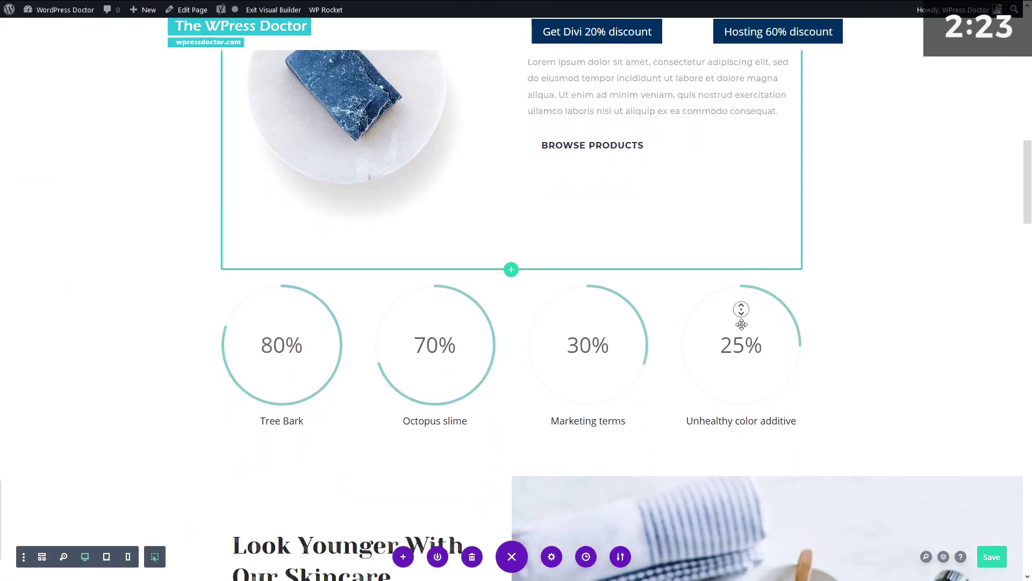
{"action": "left_click", "coordinate": [259, 346]}
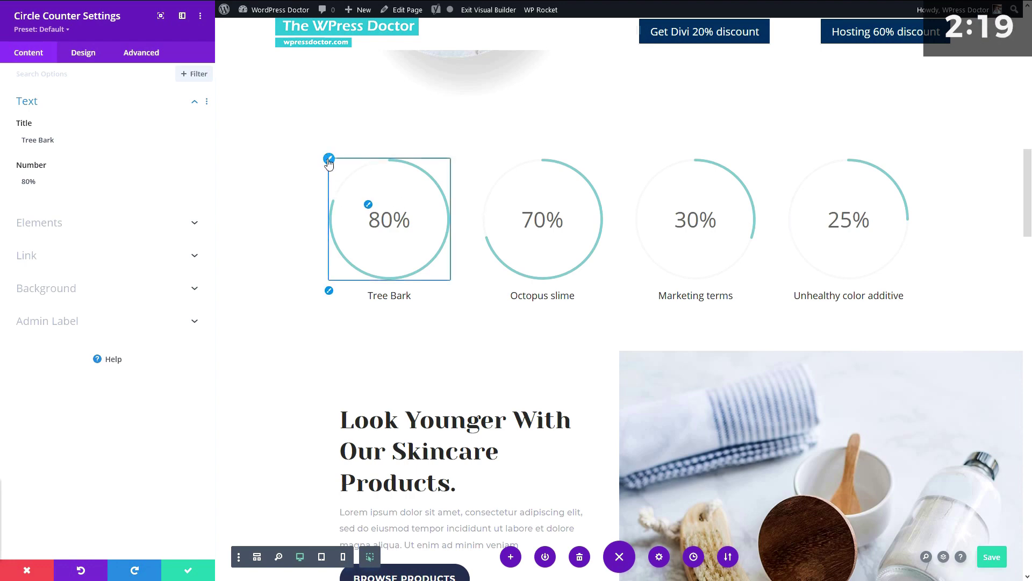
{"action": "left_click", "coordinate": [329, 160]}
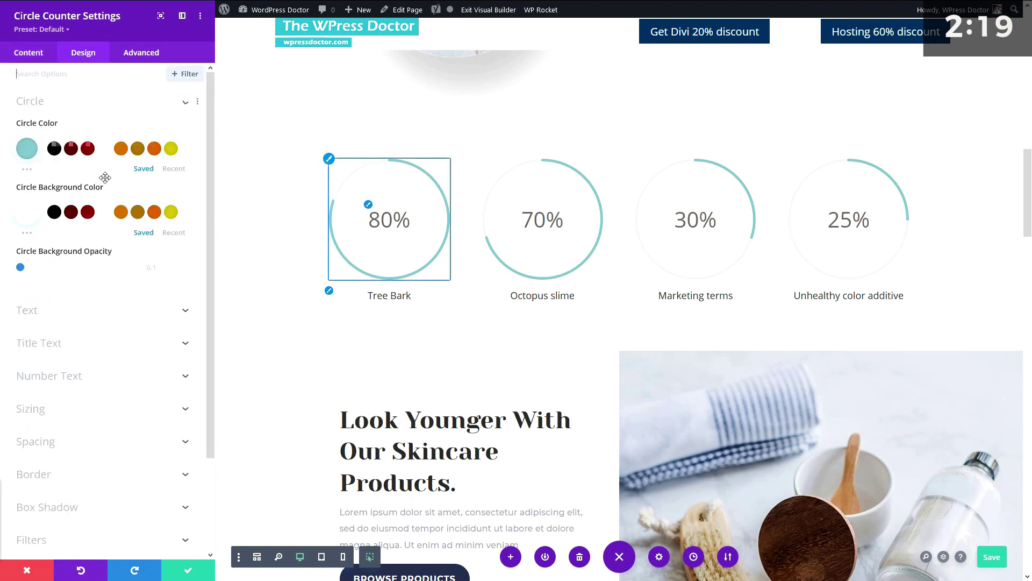
{"action": "left_click", "coordinate": [27, 148]}
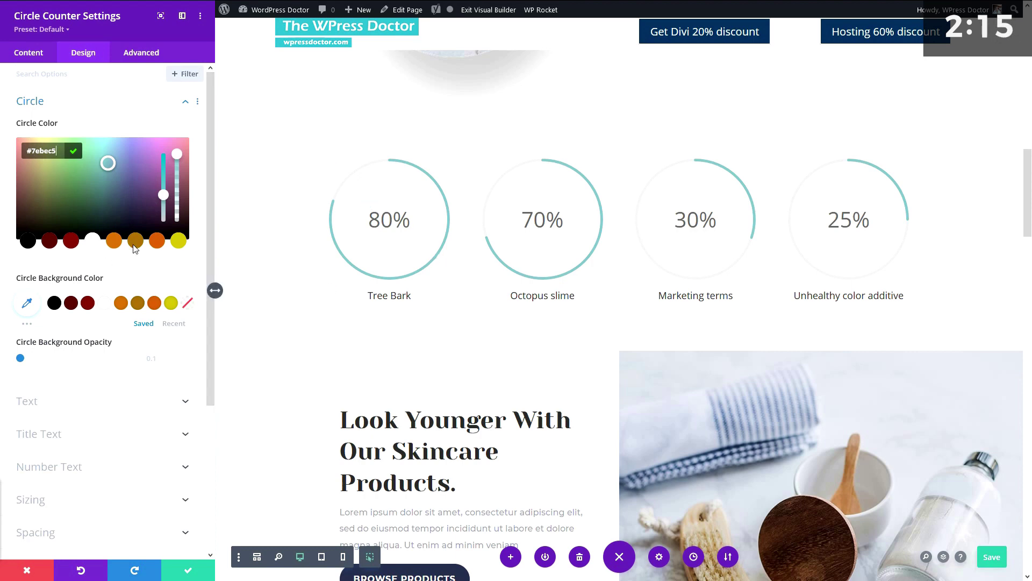
{"action": "left_click_drag", "start_coordinate": [161, 194], "coordinate": [122, 163]}
Step: Make the Tree Bark counter's number text black and set its title font to Poppins
{"action": "scroll", "coordinate": [338, 199], "scroll_direction": "up", "scroll_amount": 2}
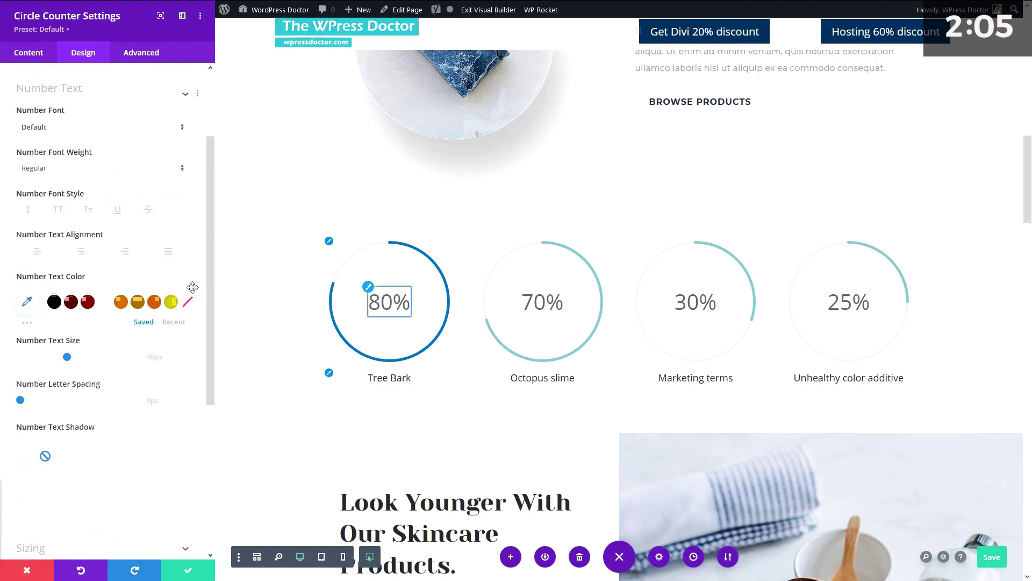
{"action": "left_click", "coordinate": [48, 263]}
{"action": "left_click", "coordinate": [55, 293]}
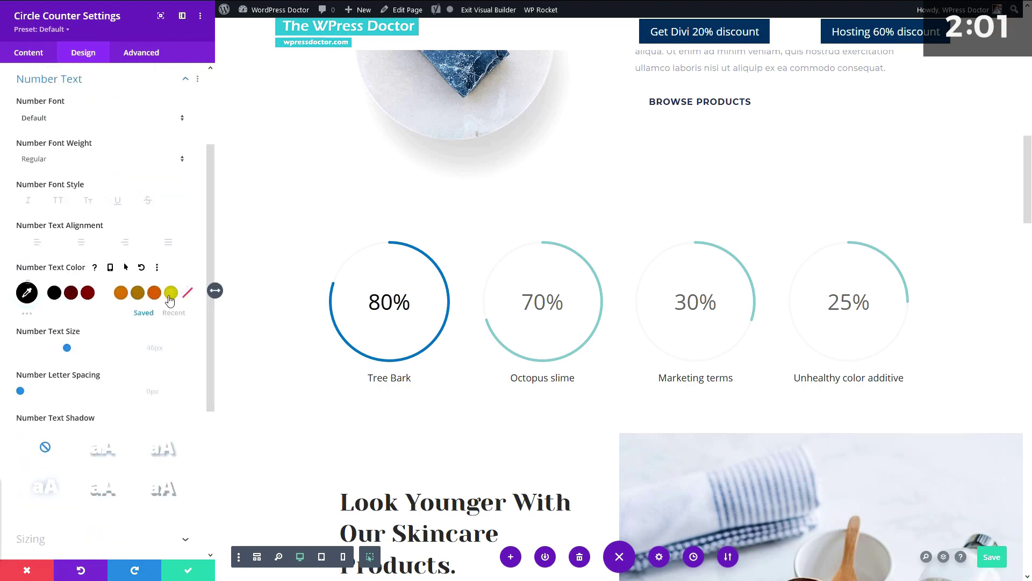
{"action": "left_click", "coordinate": [53, 162]}
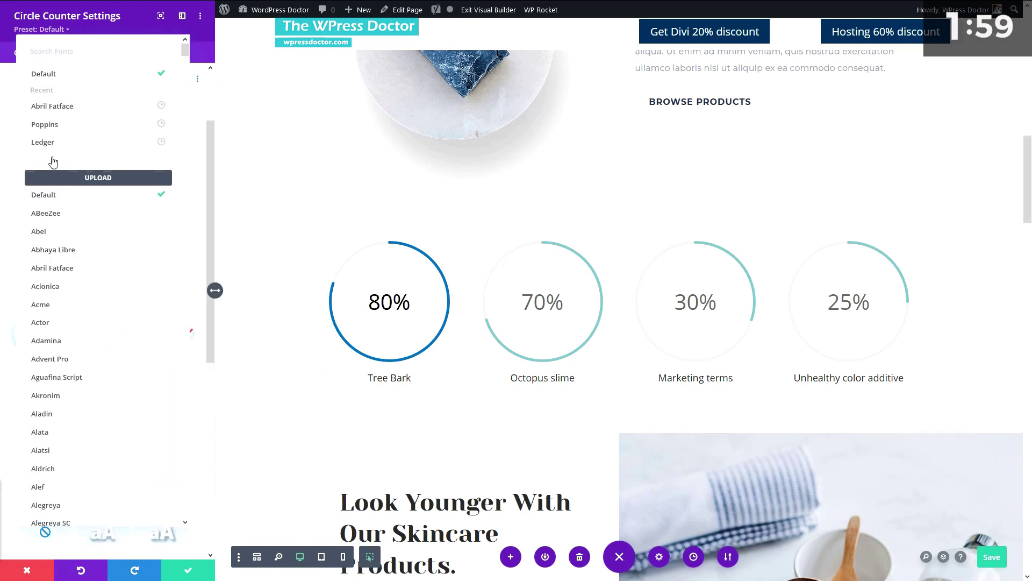
{"action": "left_click", "coordinate": [54, 124]}
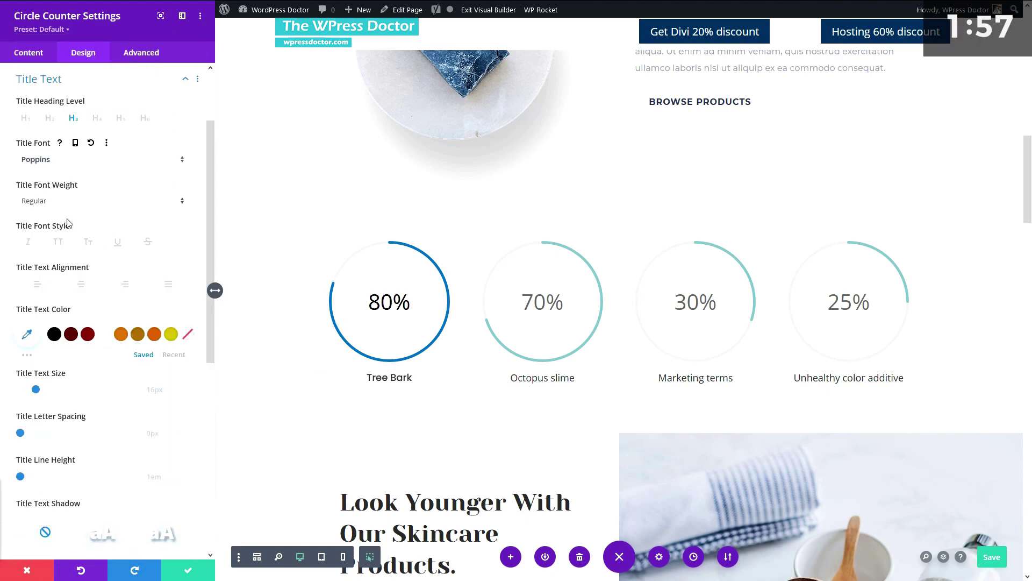
Step: Set the Tree Bark counter's title text size to 24px and save its settings
{"action": "left_click_drag", "start_coordinate": [38, 394], "coordinate": [45, 393]}
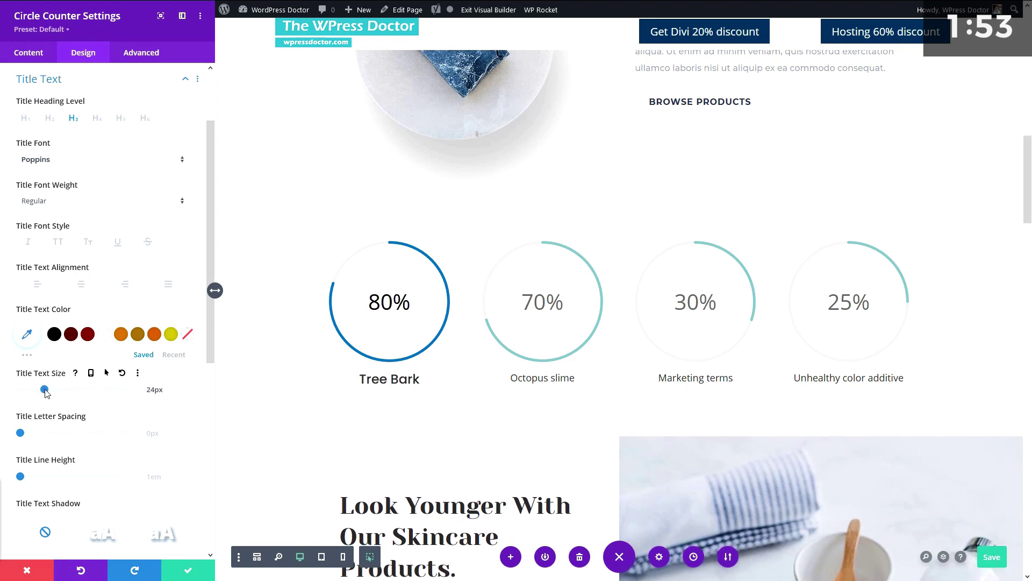
{"action": "left_click", "coordinate": [188, 570]}
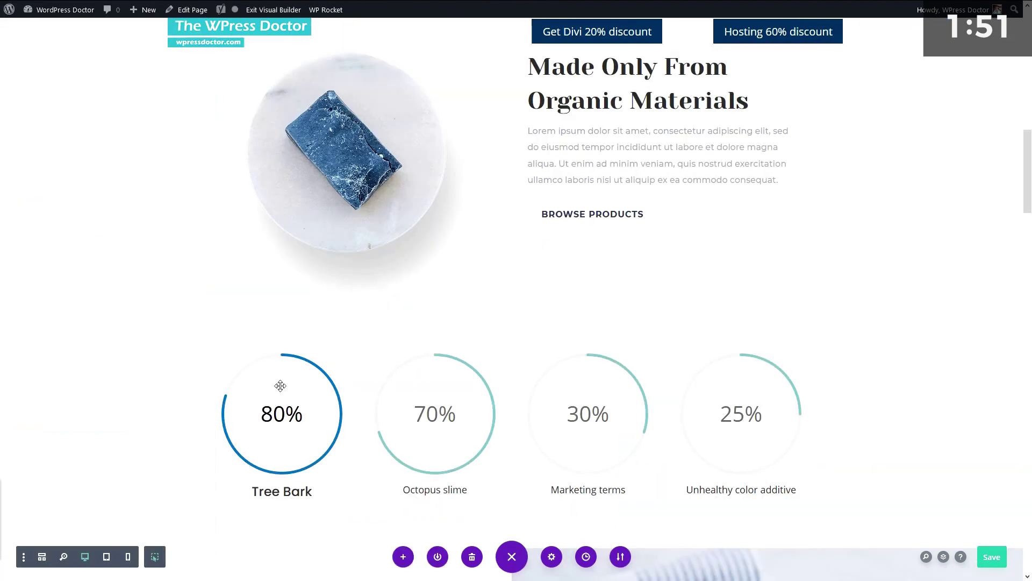
Step: Extend the Tree Bark counter's styles to all Circle Counters throughout this row
{"action": "scroll", "coordinate": [291, 409], "scroll_direction": "down", "scroll_amount": 2}
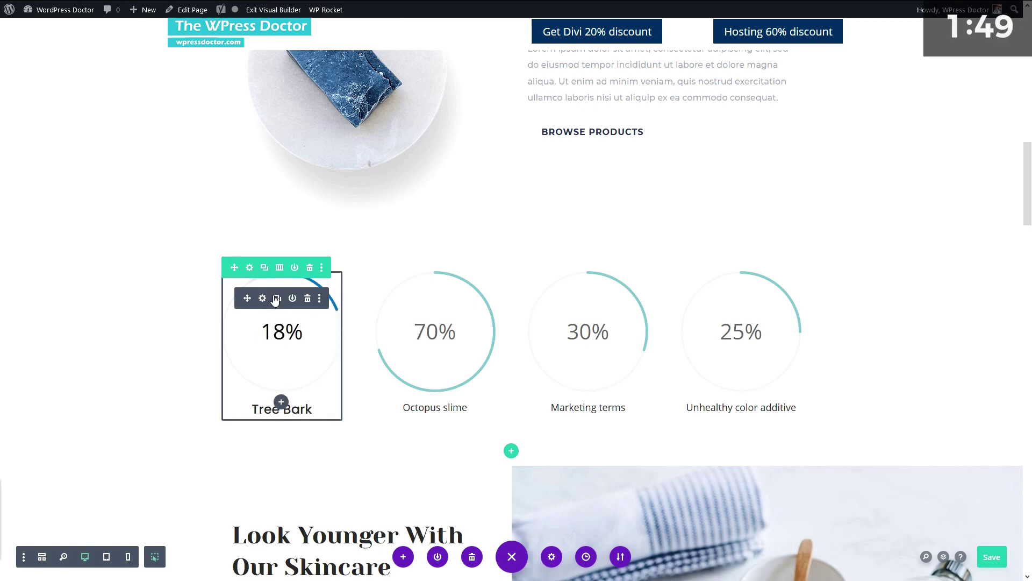
{"action": "left_click", "coordinate": [319, 301]}
{"action": "left_click", "coordinate": [308, 232]}
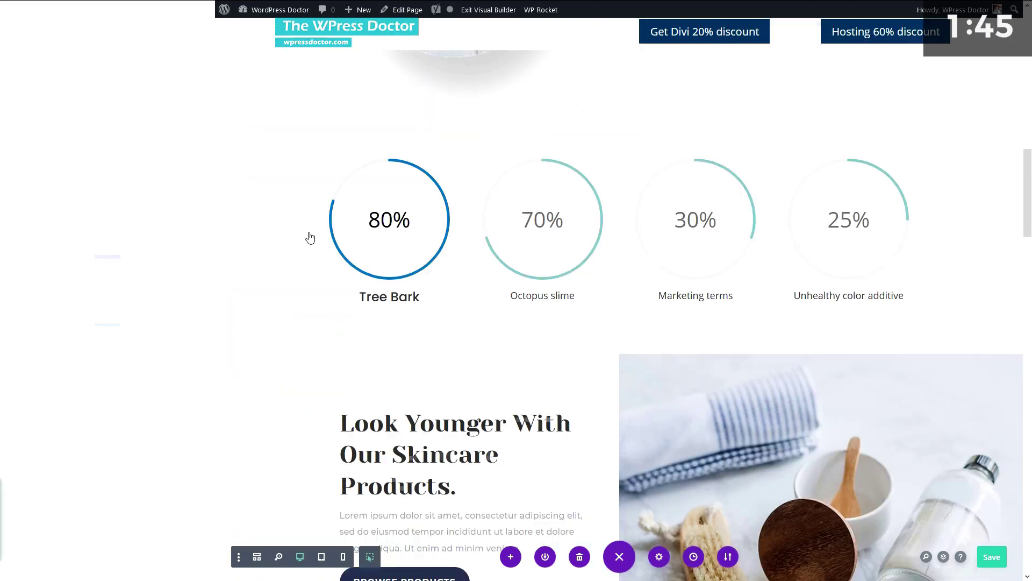
{"action": "left_click", "coordinate": [59, 108]}
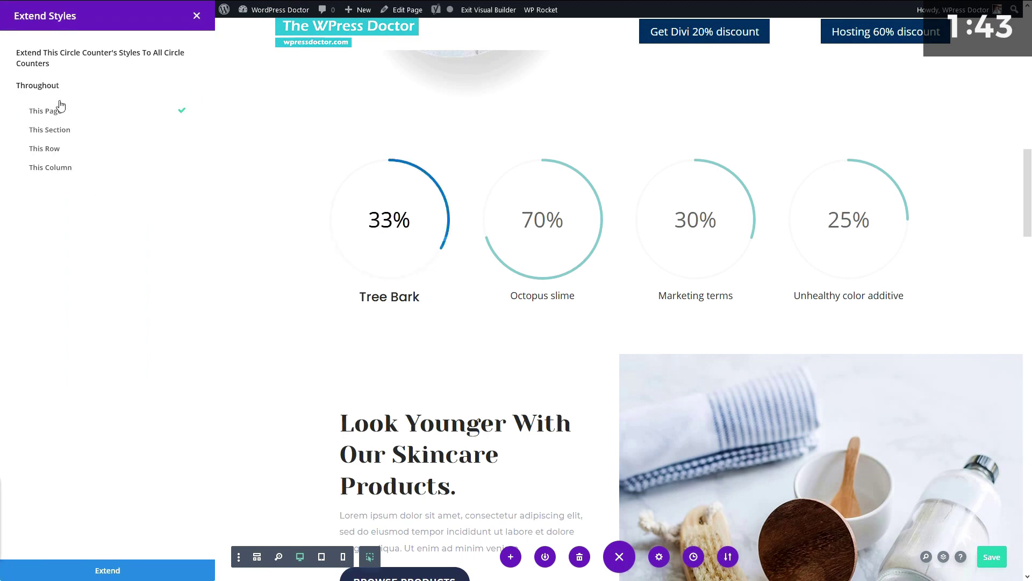
{"action": "left_click", "coordinate": [68, 134]}
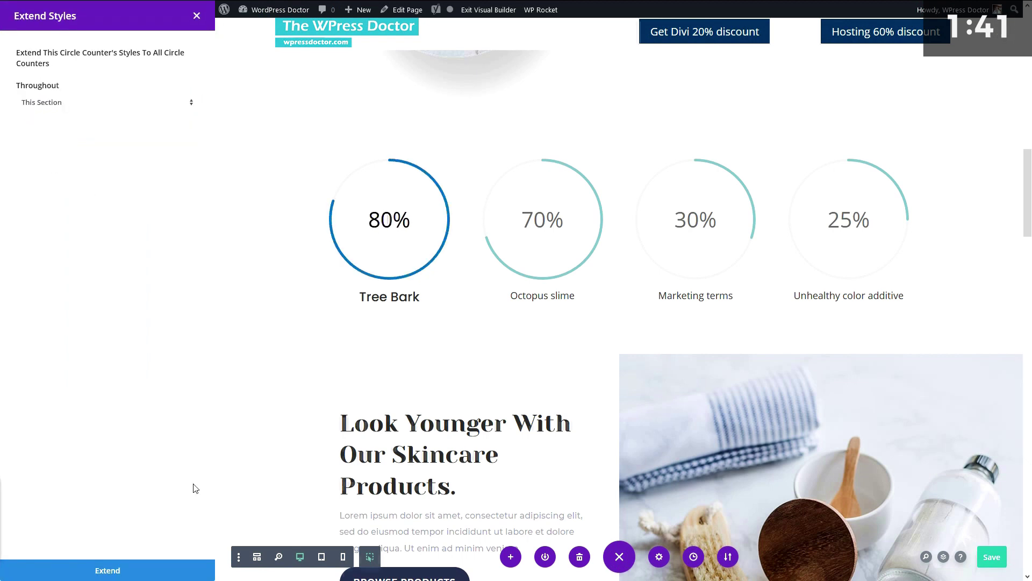
{"action": "left_click", "coordinate": [88, 112]}
{"action": "left_click", "coordinate": [78, 146]}
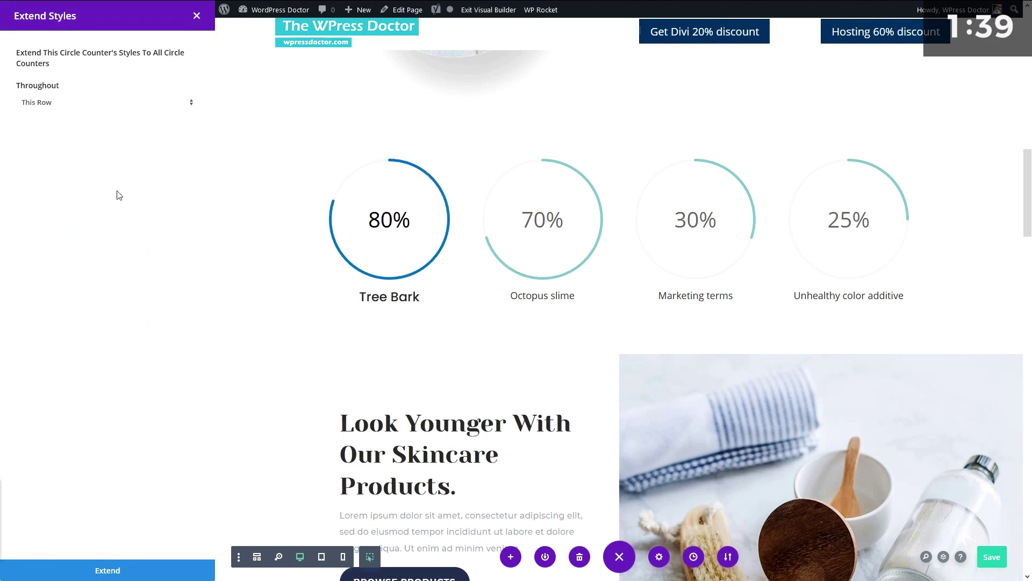
{"action": "left_click", "coordinate": [177, 568]}
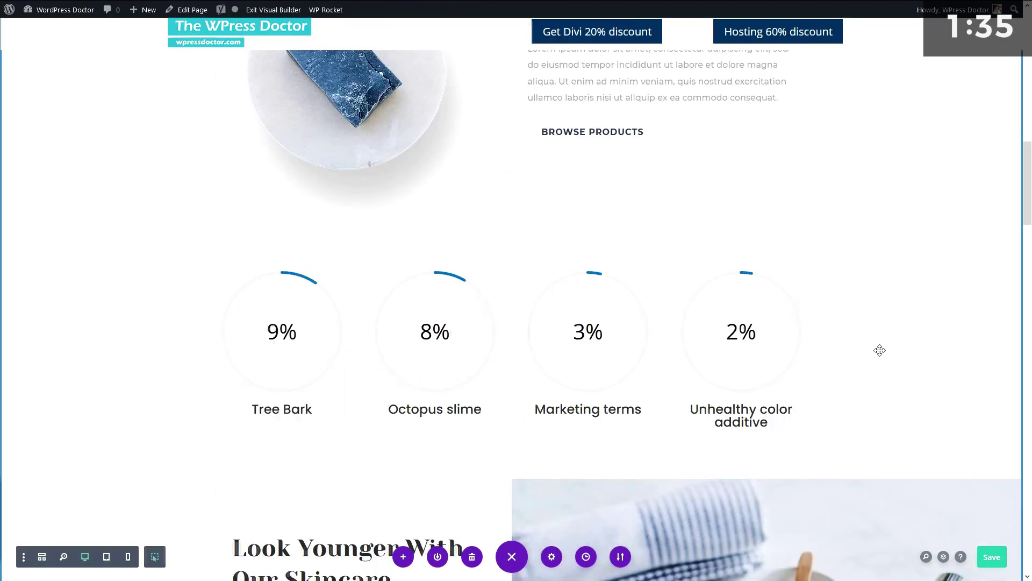
Step: Replace the Tree Bark counter's circle color with the copied dark navy color code and save
{"action": "scroll", "coordinate": [261, 179], "scroll_direction": "down", "scroll_amount": 2}
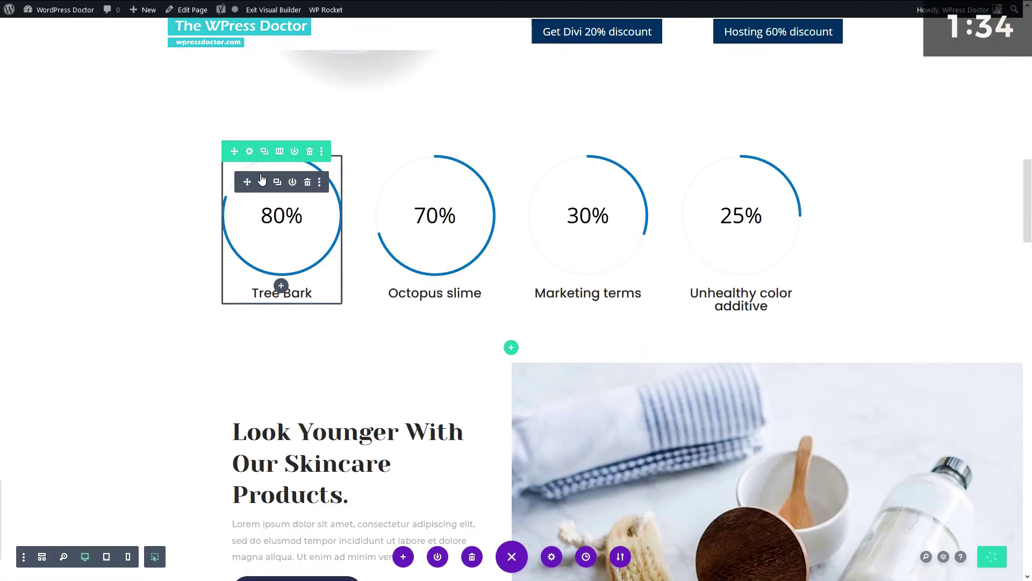
{"action": "left_click", "coordinate": [267, 208]}
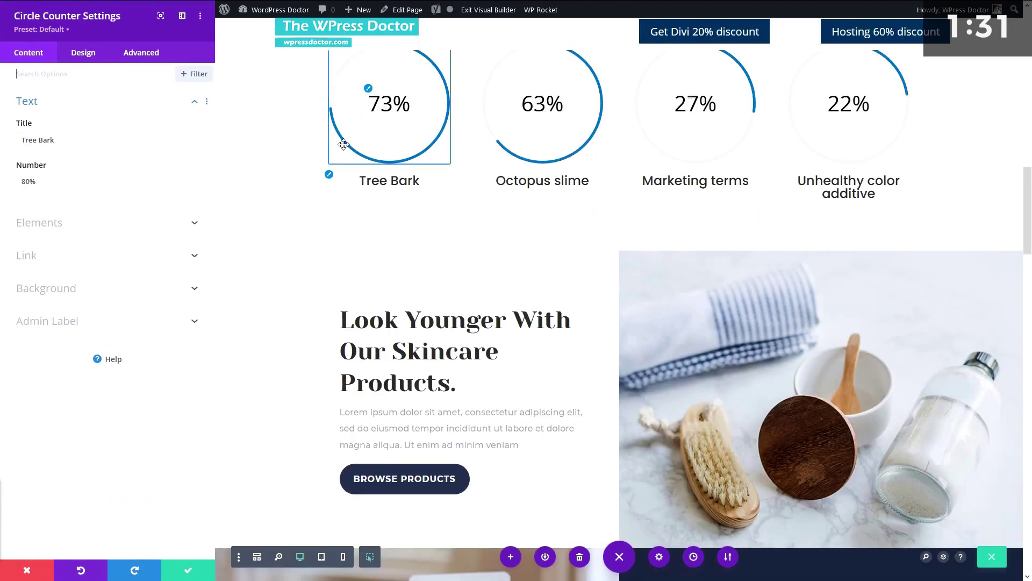
{"action": "scroll", "coordinate": [331, 180], "scroll_direction": "up", "scroll_amount": 2}
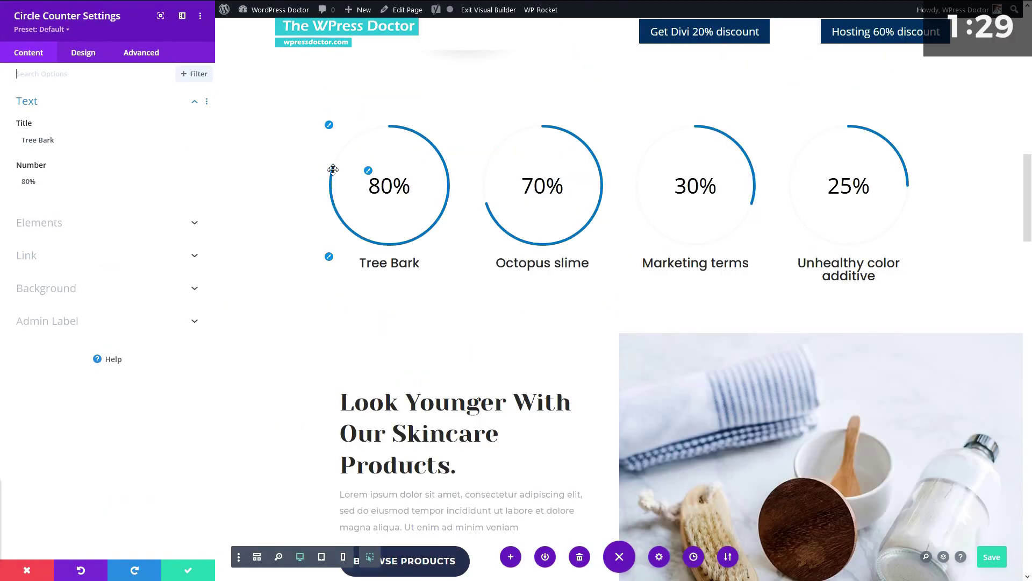
{"action": "left_click", "coordinate": [335, 171]}
{"action": "left_click", "coordinate": [24, 154]}
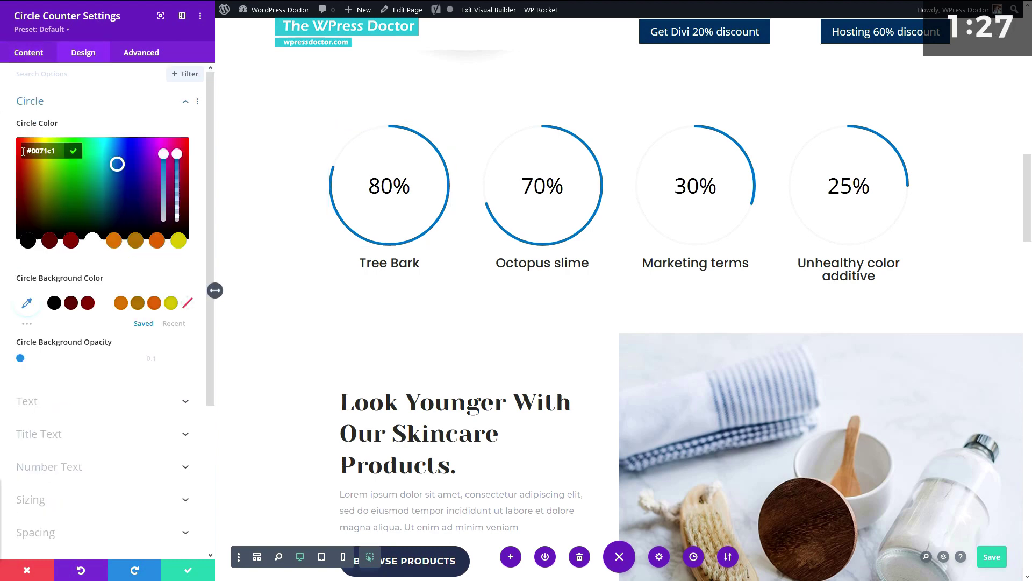
{"action": "key", "text": "ctrl+v"}
{"action": "left_click", "coordinate": [73, 151]}
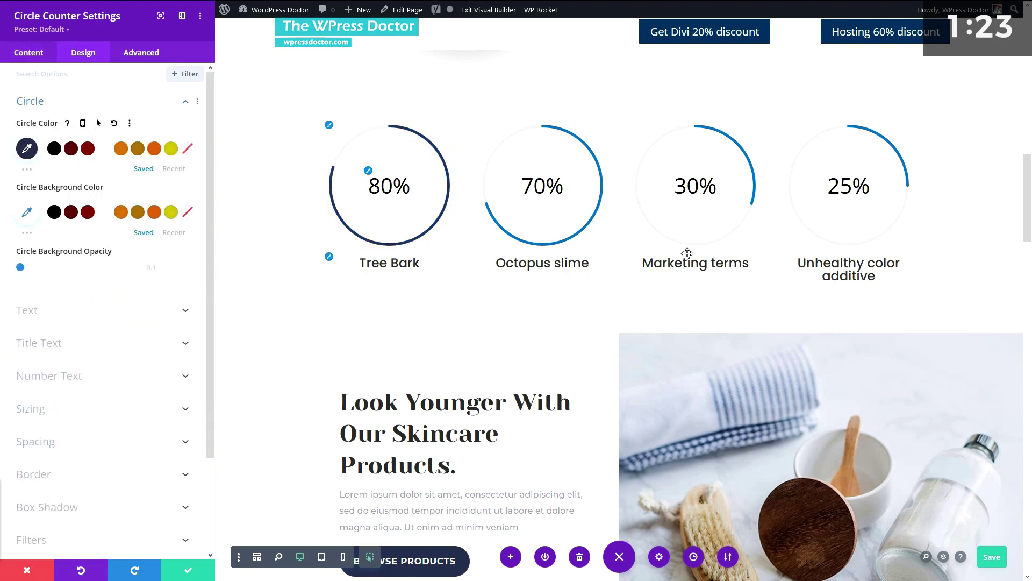
{"action": "left_click", "coordinate": [190, 572]}
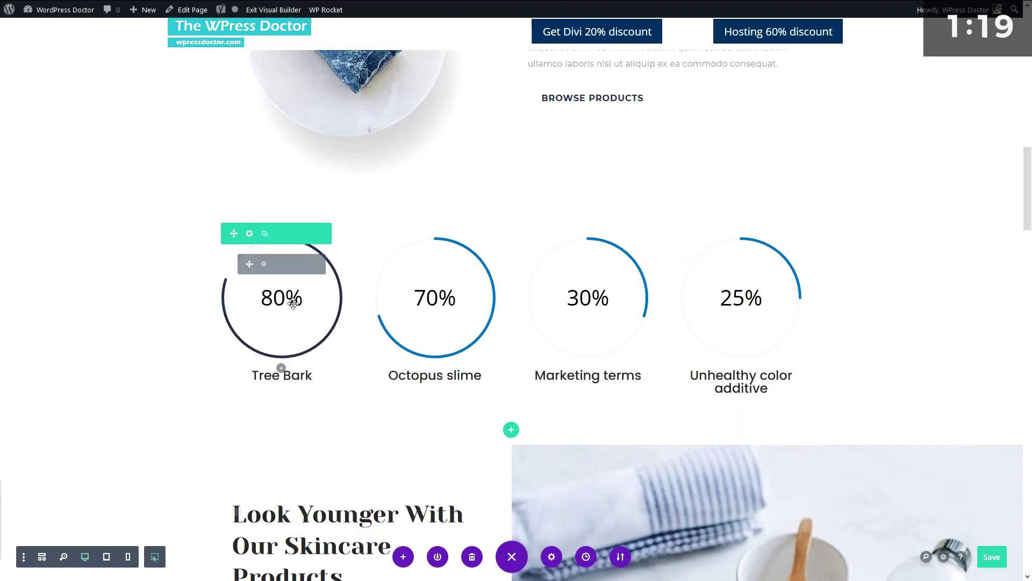
Step: Extend the Tree Bark counter's navy circle styling to every Circle Counter in this row
{"action": "left_click", "coordinate": [320, 264]}
{"action": "left_click", "coordinate": [294, 232]}
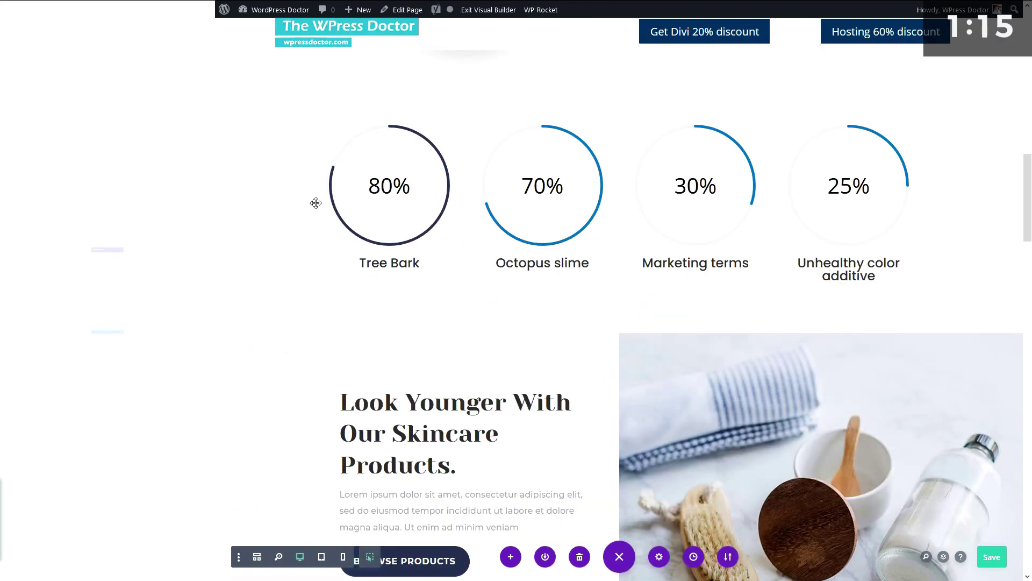
{"action": "left_click", "coordinate": [51, 99]}
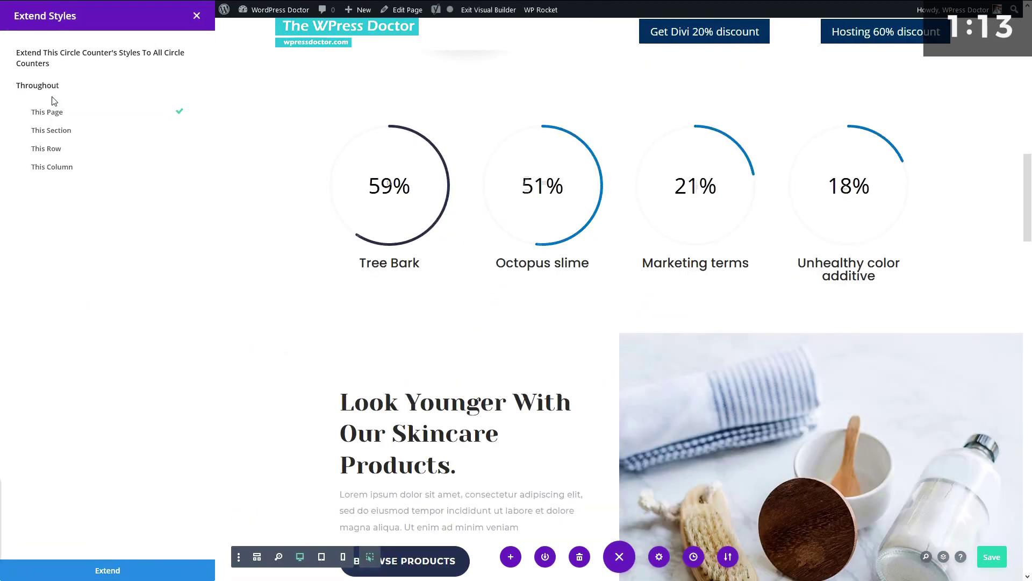
{"action": "left_click", "coordinate": [71, 147]}
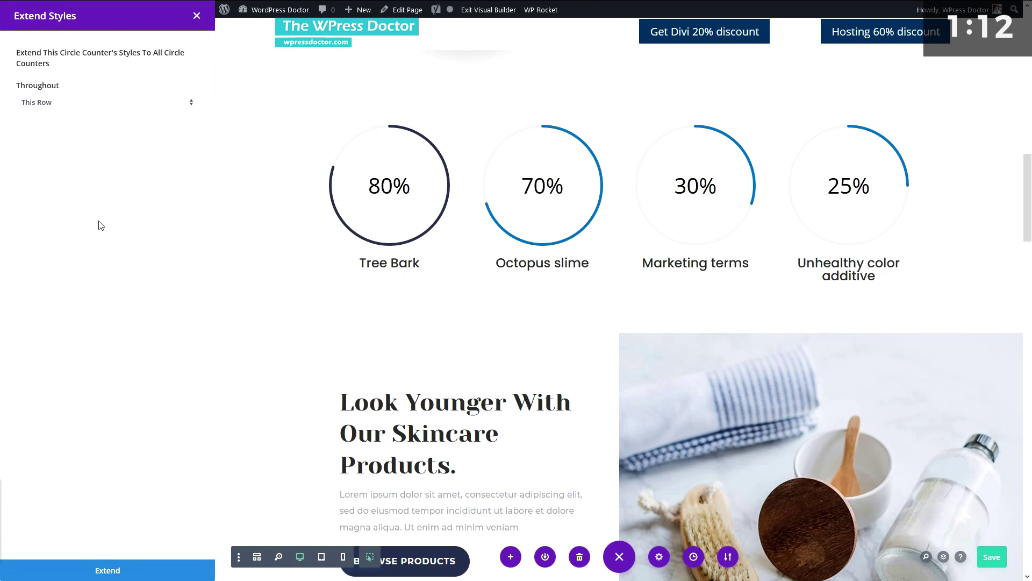
{"action": "left_click", "coordinate": [113, 572]}
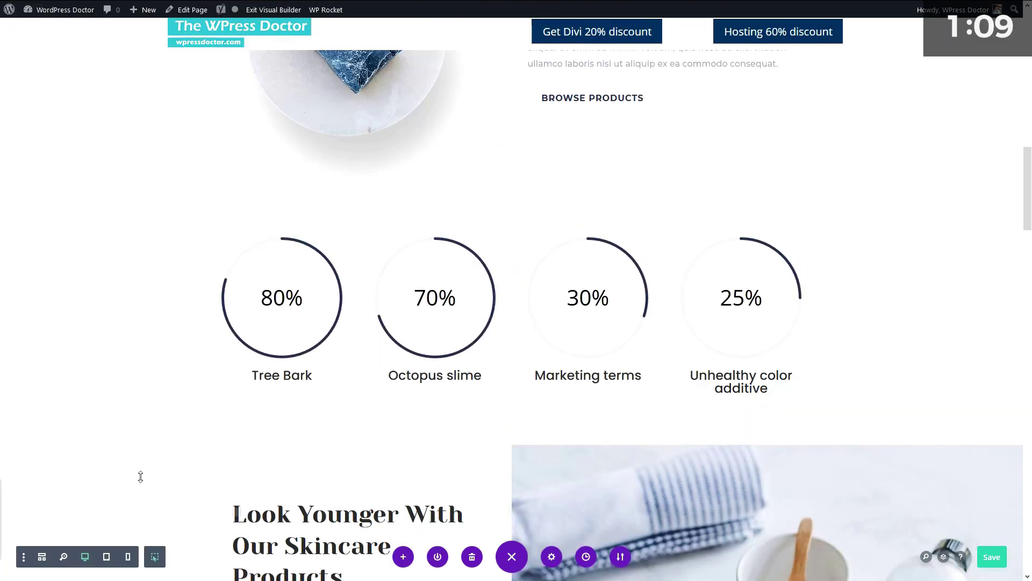
Step: Reduce the Tree Bark counter's width in its sizing options so its circle is smaller than the others
{"action": "left_click", "coordinate": [366, 384]}
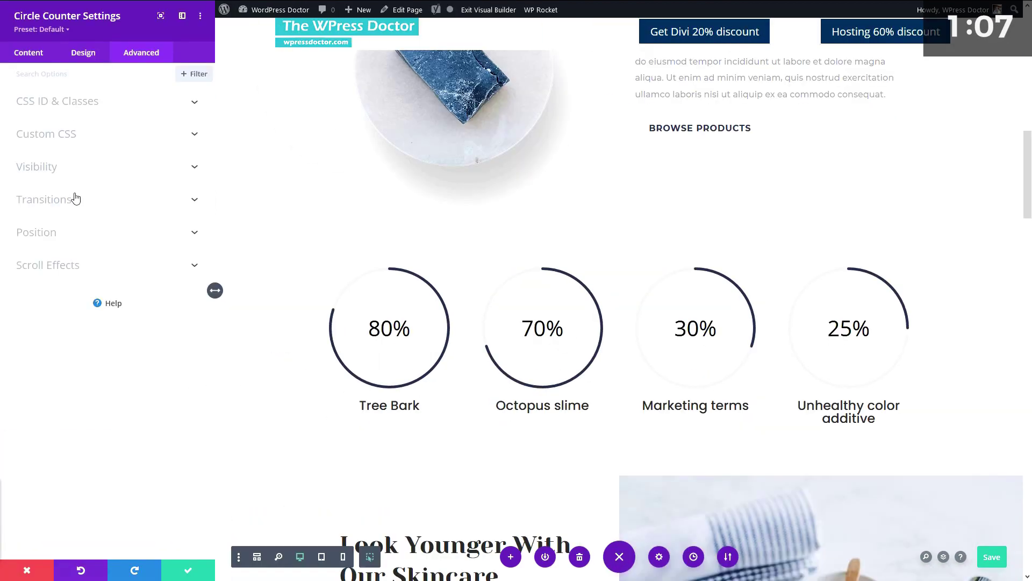
{"action": "left_click", "coordinate": [77, 56]}
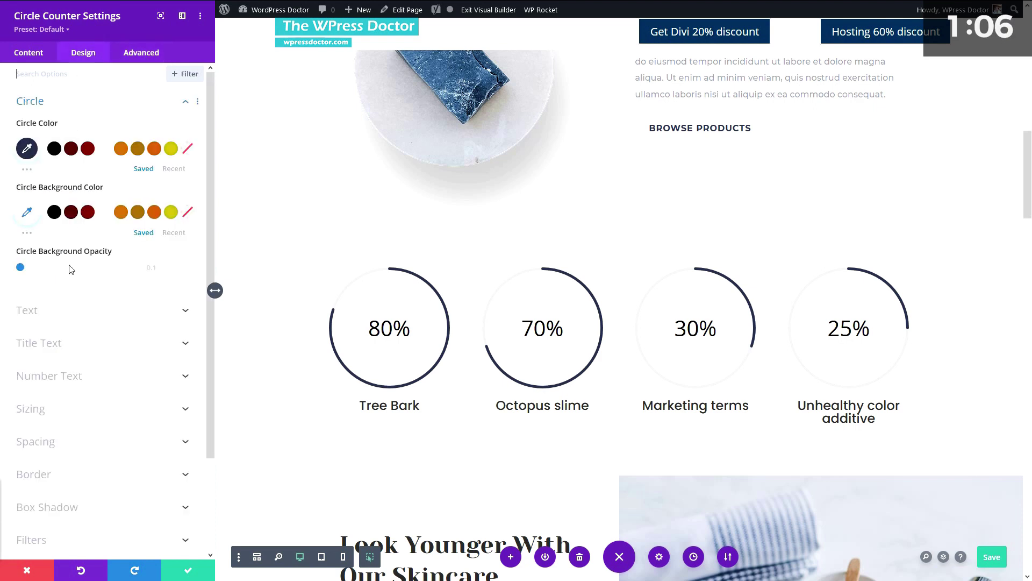
{"action": "left_click", "coordinate": [45, 422]}
{"action": "left_click_drag", "start_coordinate": [125, 117], "coordinate": [84, 118]}
Step: Set the Tree Bark counter's number text size to 35px and try out wider letter spacing on it
{"action": "left_click", "coordinate": [369, 302]}
{"action": "mouse_move", "coordinate": [67, 346]}
{"action": "left_mouse_down"}
{"action": "mouse_move", "coordinate": [45, 349]}
{"action": "mouse_move", "coordinate": [57, 351]}
{"action": "left_mouse_up"}
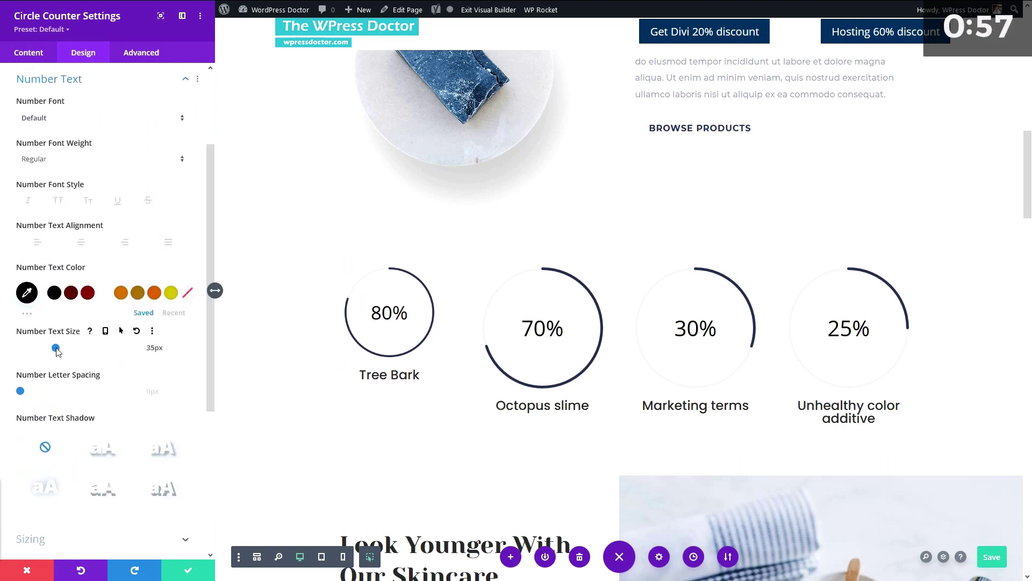
{"action": "left_click_drag", "start_coordinate": [22, 396], "coordinate": [37, 395]}
{"action": "left_click_drag", "start_coordinate": [27, 395], "coordinate": [20, 395]}
{"action": "left_click", "coordinate": [59, 79]}
{"action": "left_click", "coordinate": [48, 104]}
{"action": "left_click", "coordinate": [49, 110]}
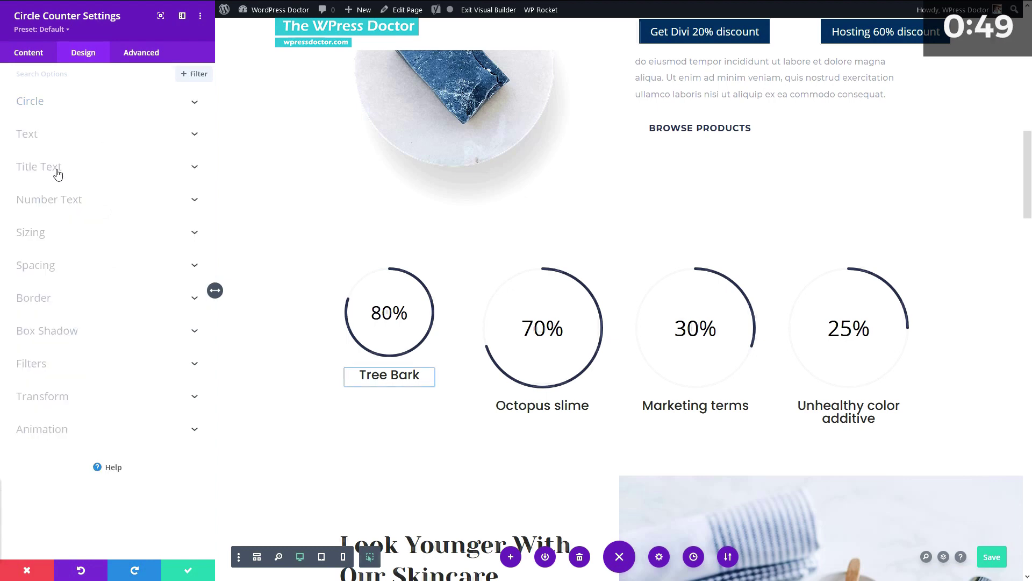
Step: Set the Tree Bark counter's number font to Ledger and center the number's alignment
{"action": "left_click", "coordinate": [62, 200]}
{"action": "left_click", "coordinate": [54, 160]}
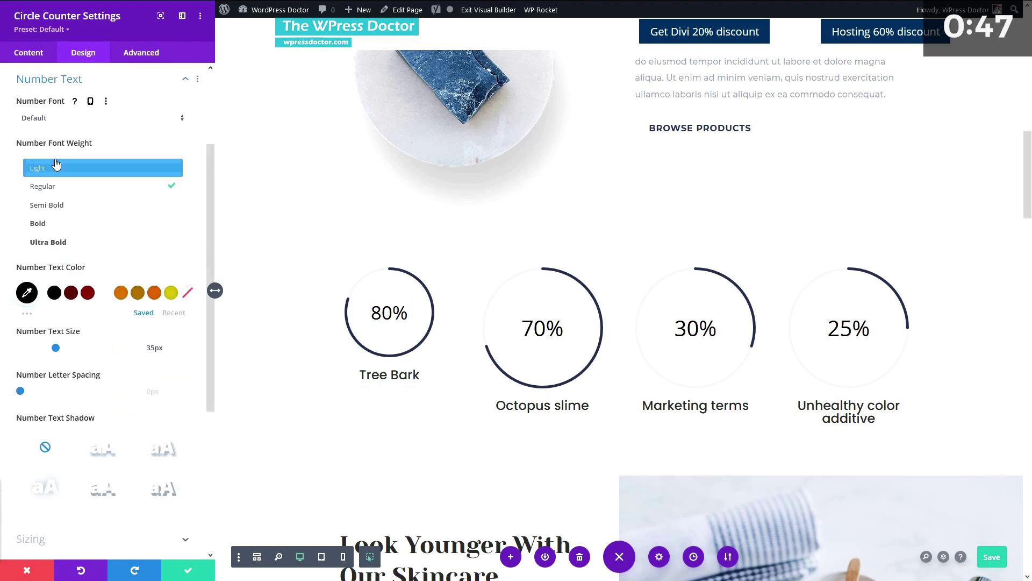
{"action": "left_click", "coordinate": [50, 122]}
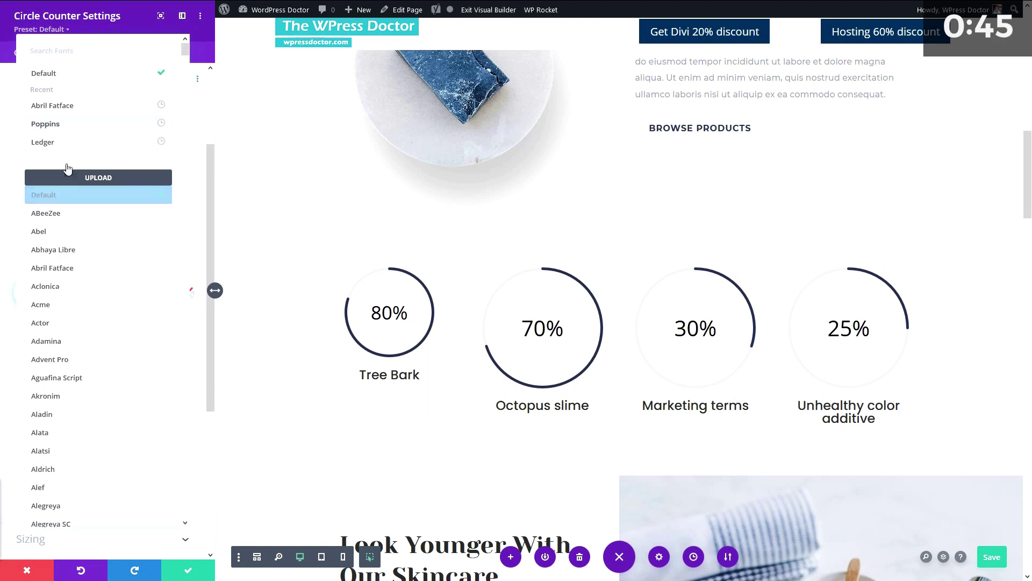
{"action": "left_click", "coordinate": [57, 129]}
{"action": "left_click", "coordinate": [36, 159]}
{"action": "left_click", "coordinate": [100, 247]}
{"action": "left_click", "coordinate": [124, 243]}
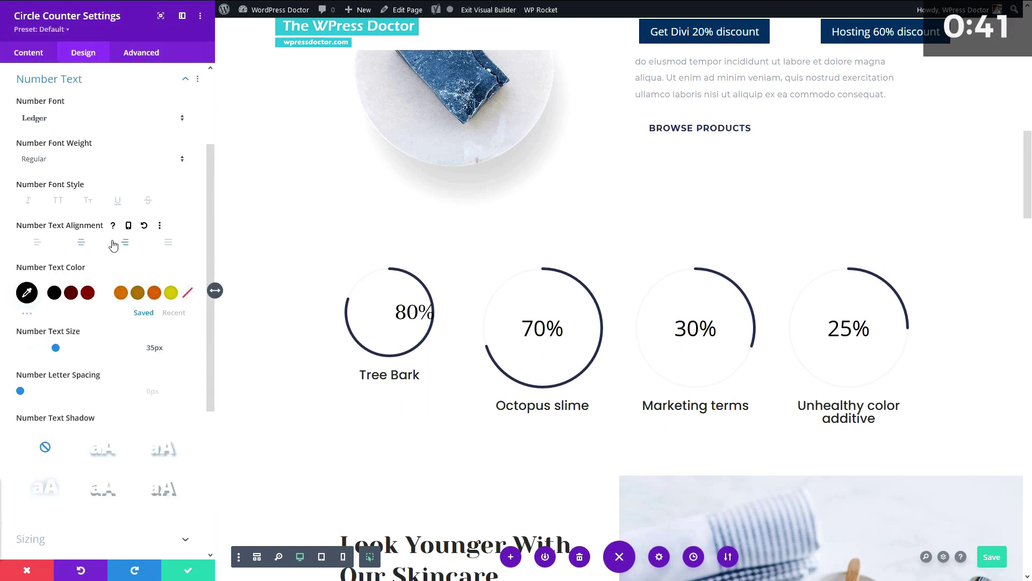
{"action": "left_click", "coordinate": [83, 243]}
{"action": "left_click", "coordinate": [51, 246]}
{"action": "left_click", "coordinate": [82, 243]}
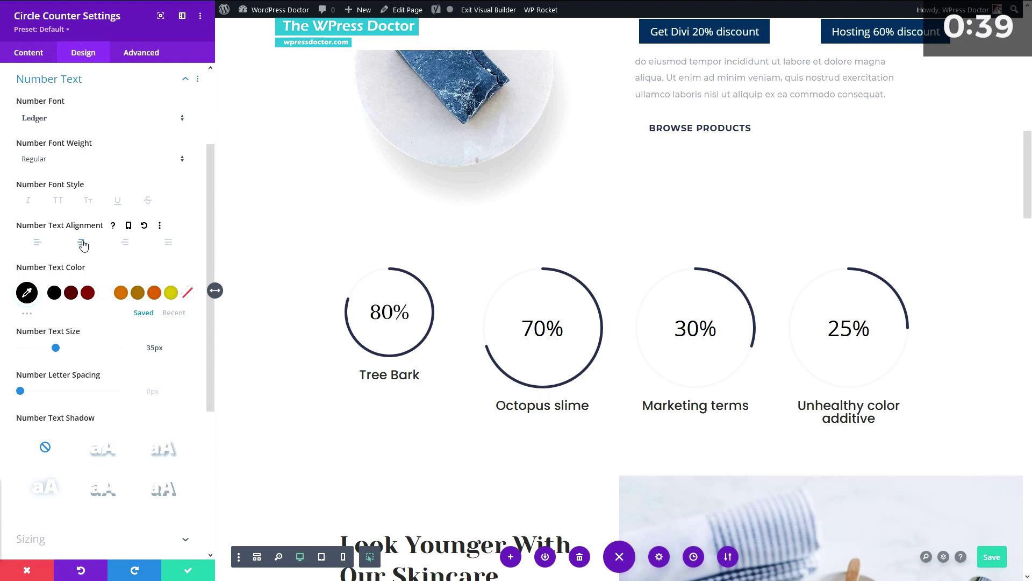
Step: Set the Tree Bark counter's number text size to 27px, apply the first text shadow preset, and close its settings
{"action": "left_click_drag", "start_coordinate": [55, 347], "coordinate": [47, 347]}
{"action": "scroll", "coordinate": [73, 366], "scroll_direction": "down", "scroll_amount": 2}
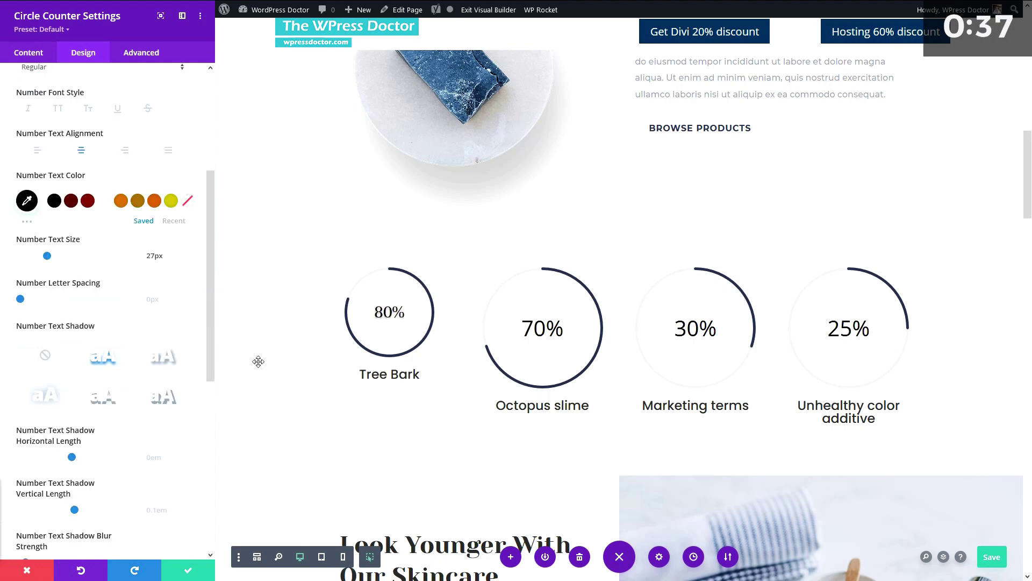
{"action": "key", "text": "Escape"}
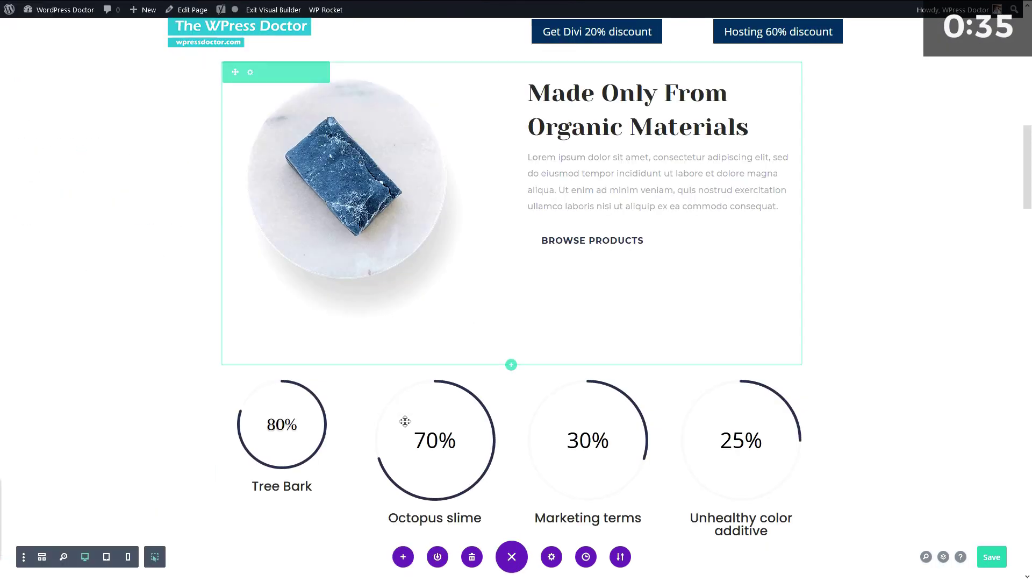
Step: Set the Octopus slime counter's width to 84% and save it
{"action": "scroll", "coordinate": [403, 415], "scroll_direction": "down", "scroll_amount": 2}
{"action": "left_click", "coordinate": [415, 325]}
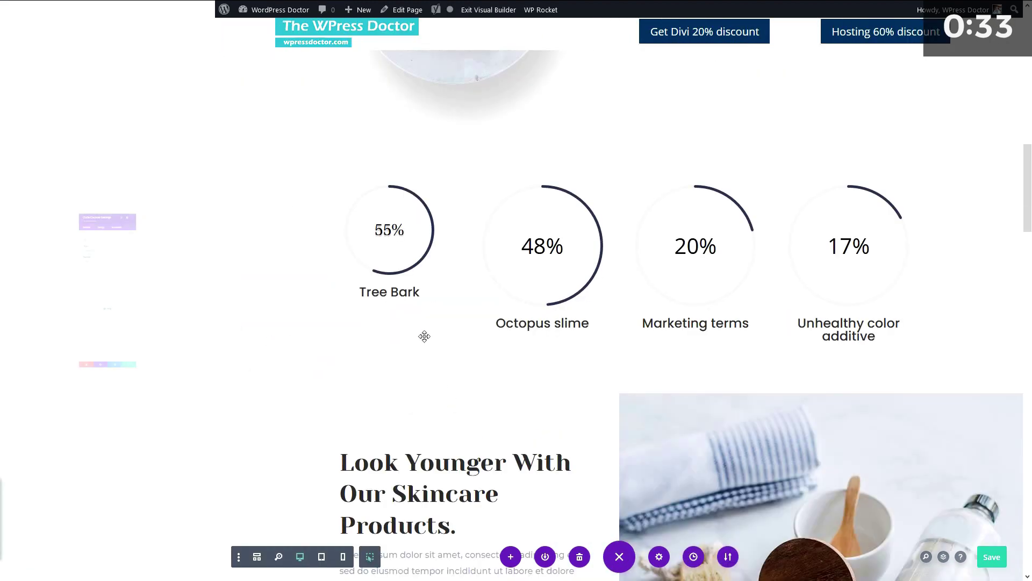
{"action": "left_click", "coordinate": [83, 52]}
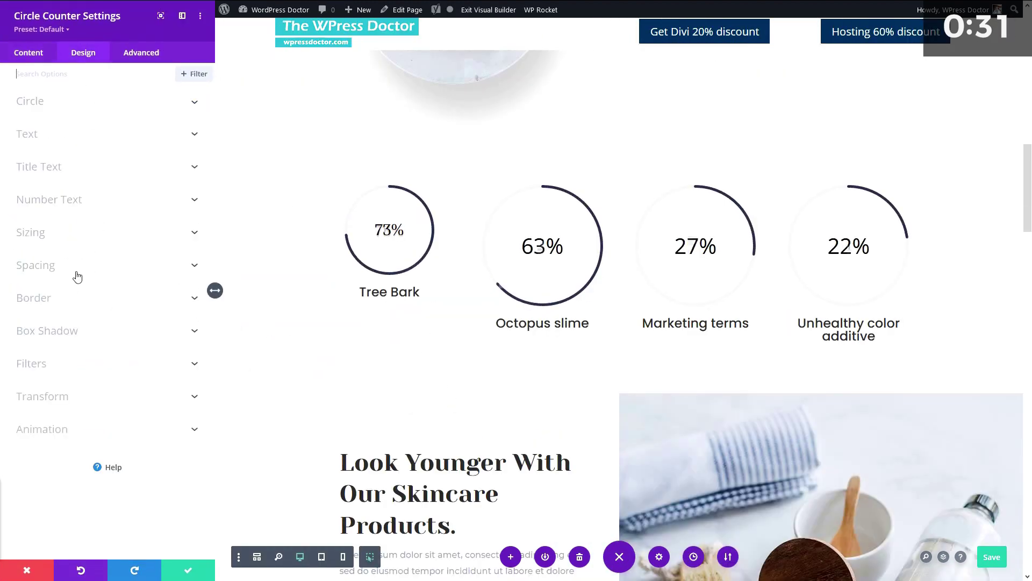
{"action": "left_click", "coordinate": [70, 231]}
{"action": "scroll", "coordinate": [69, 198], "scroll_direction": "down", "scroll_amount": 3}
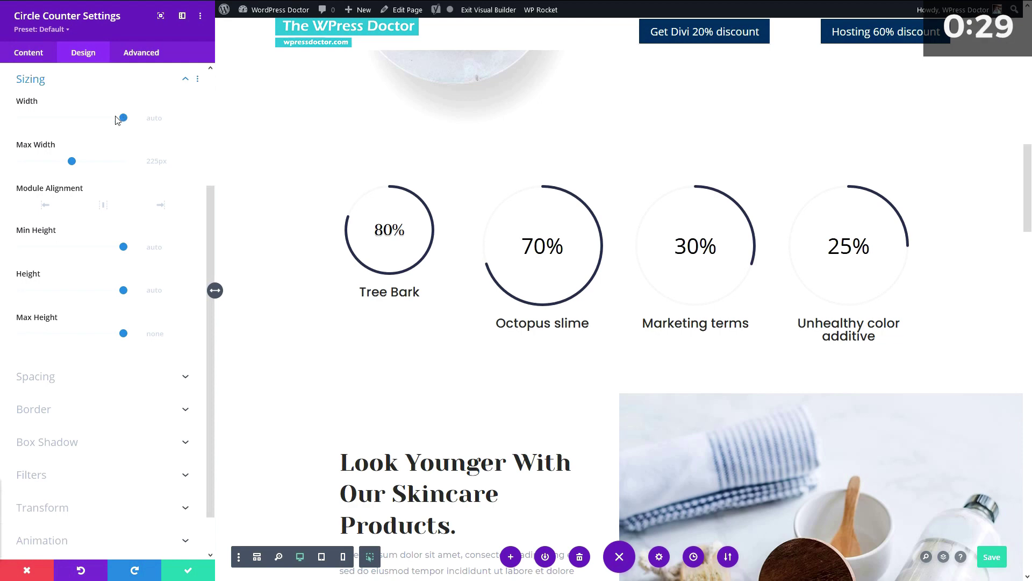
{"action": "left_click_drag", "start_coordinate": [121, 119], "coordinate": [108, 119]}
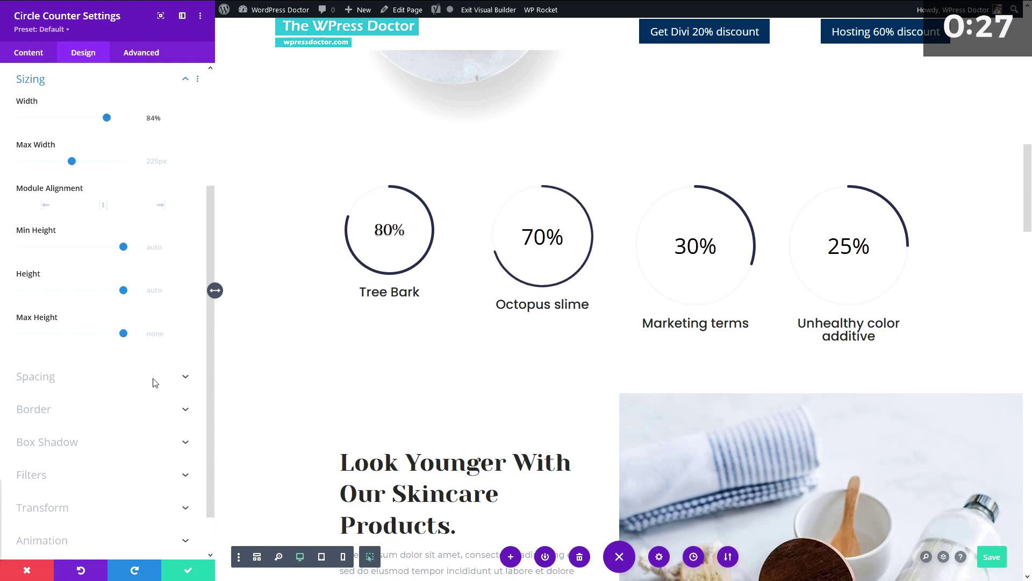
{"action": "left_click", "coordinate": [181, 570]}
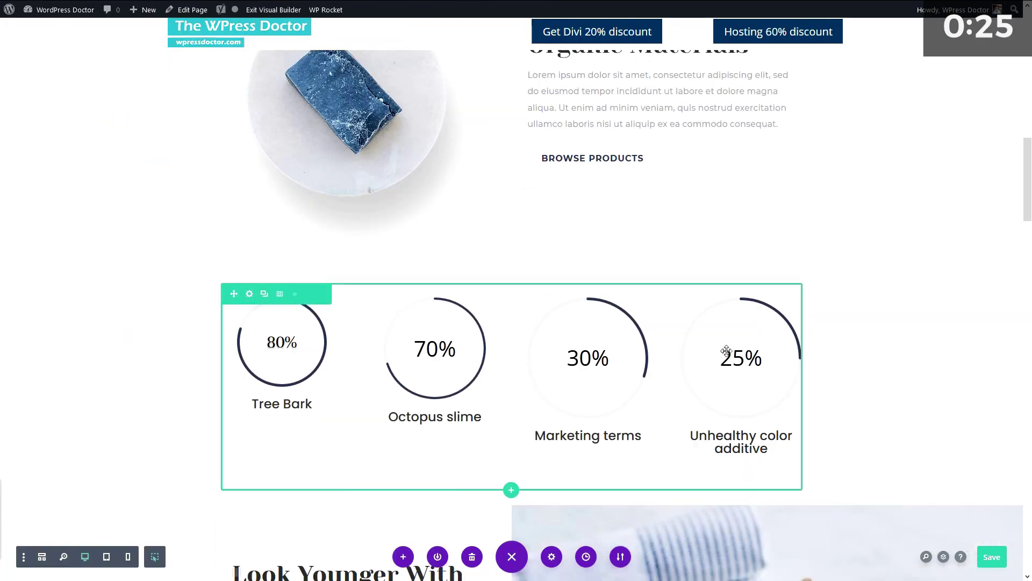
Step: Reduce the Unhealthy color additive counter's width to match the Tree Bark counter's circle size and save its settings
{"action": "left_click", "coordinate": [712, 326]}
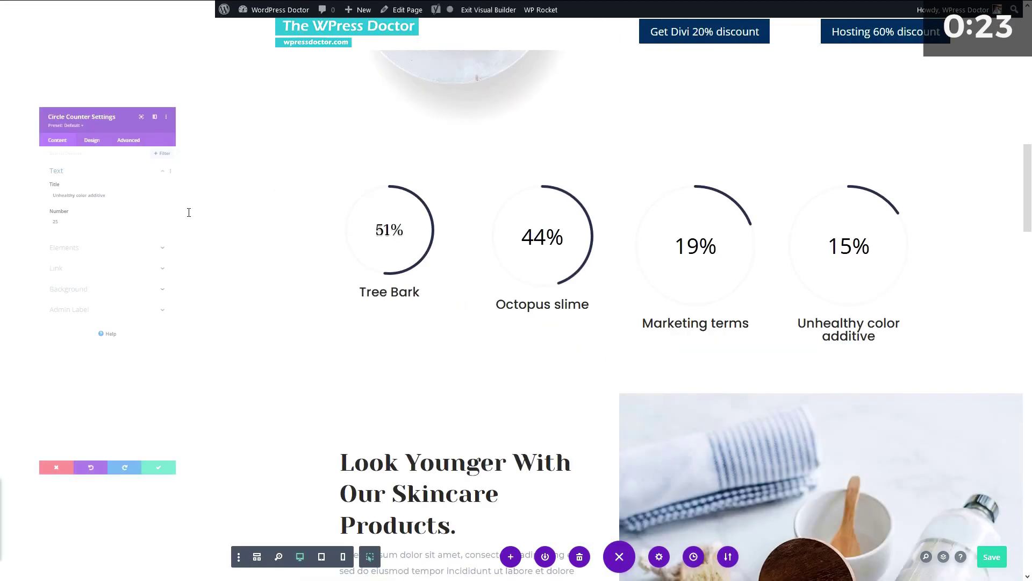
{"action": "left_click", "coordinate": [83, 52]}
{"action": "left_click", "coordinate": [31, 231]}
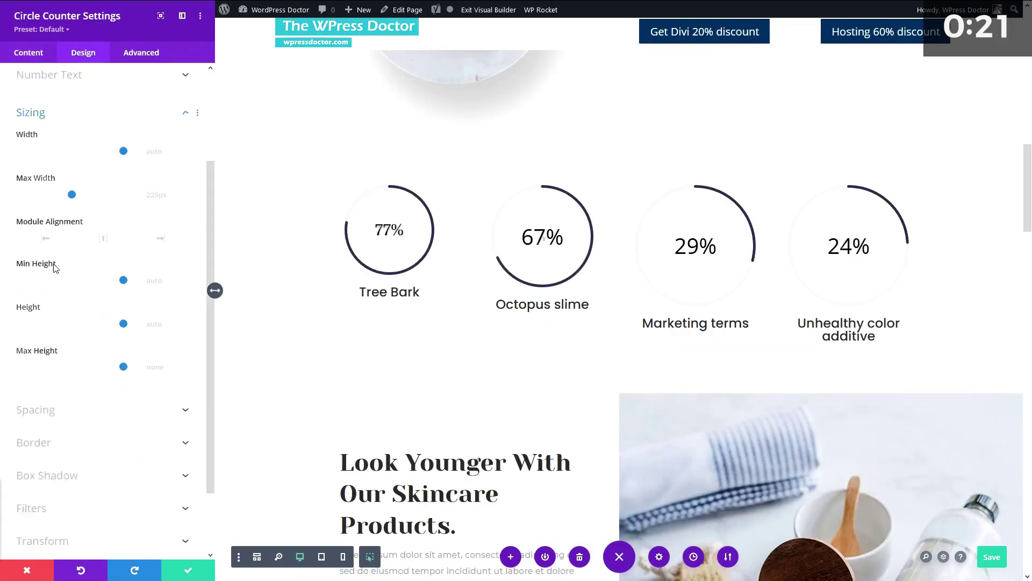
{"action": "left_click_drag", "start_coordinate": [123, 121], "coordinate": [98, 123]}
{"action": "left_click", "coordinate": [188, 570]}
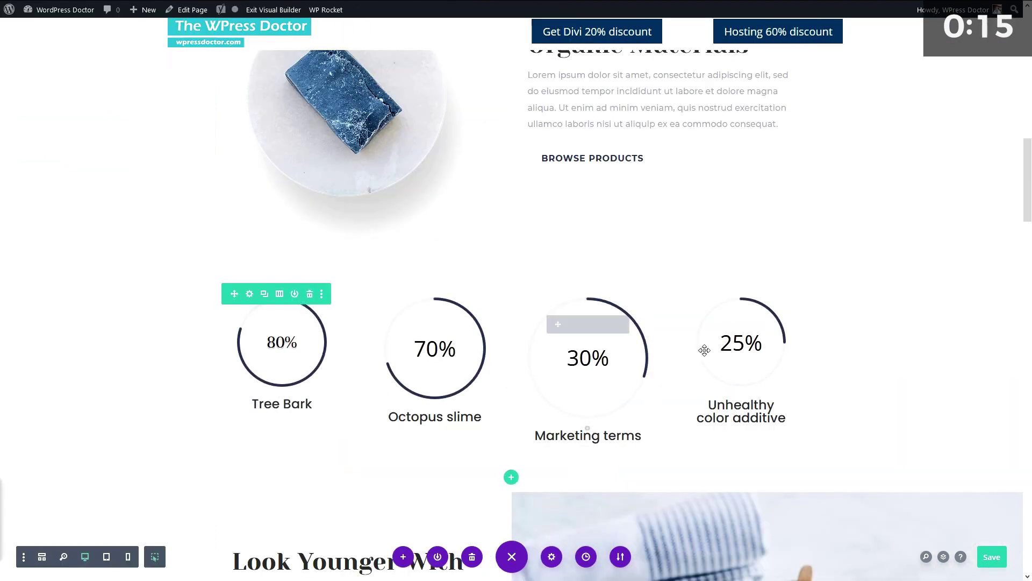
Step: Save the page and look over the resized row of circle counters
{"action": "scroll", "coordinate": [898, 371], "scroll_direction": "down", "scroll_amount": 3}
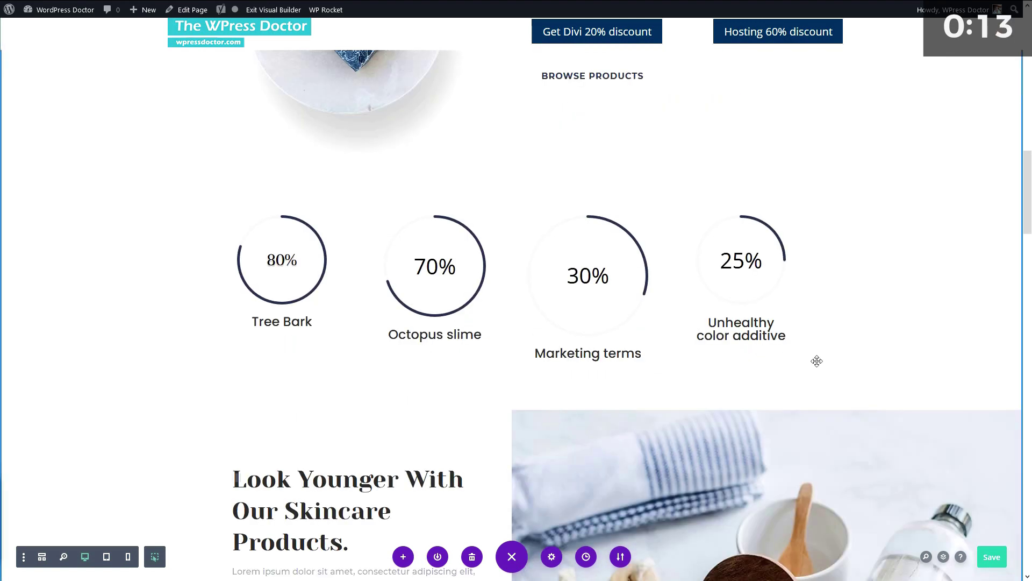
{"action": "left_click", "coordinate": [24, 59]}
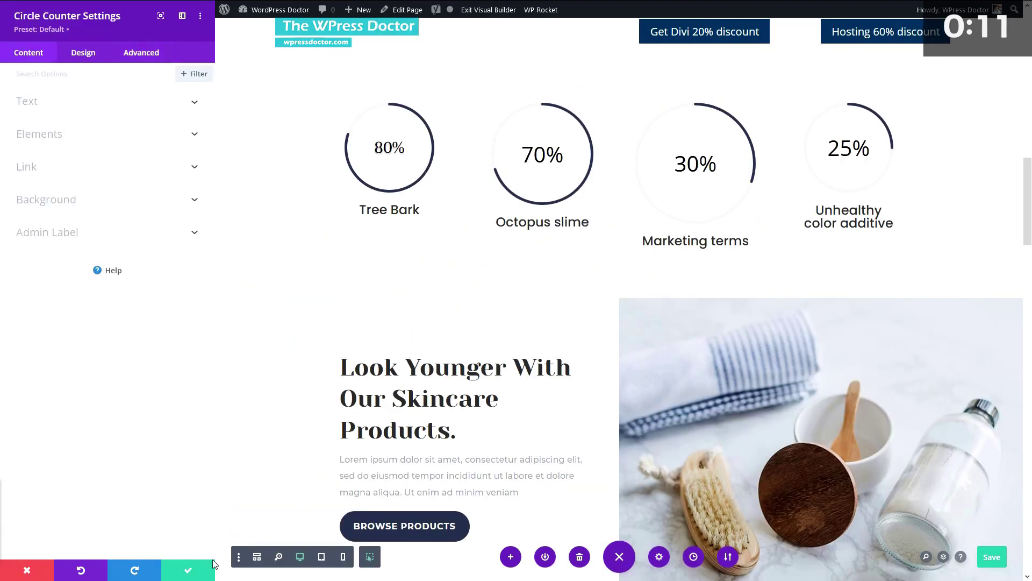
{"action": "left_click", "coordinate": [191, 569]}
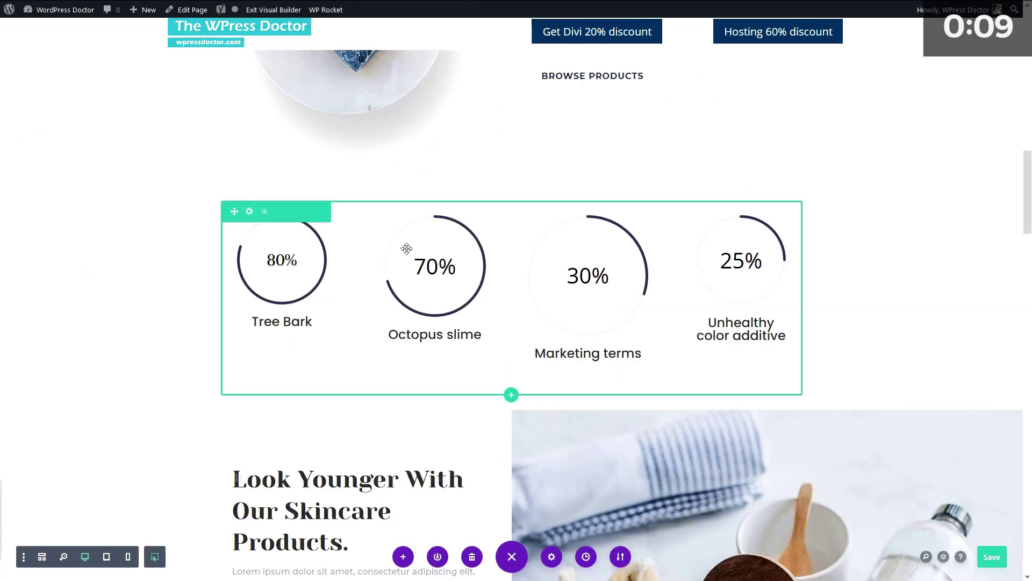
{"action": "left_click", "coordinate": [990, 556]}
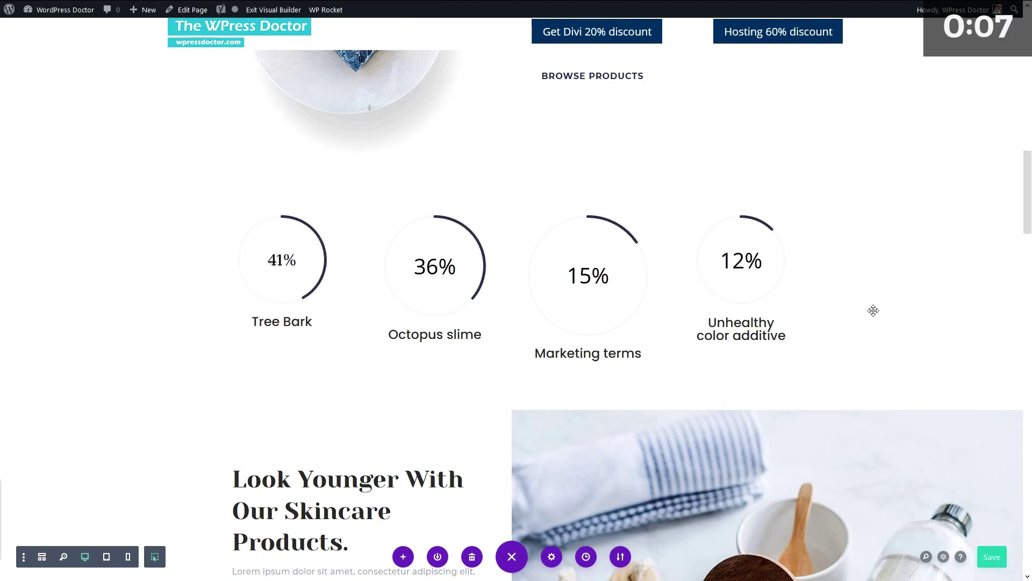
{"action": "middle_click", "coordinate": [991, 160]}
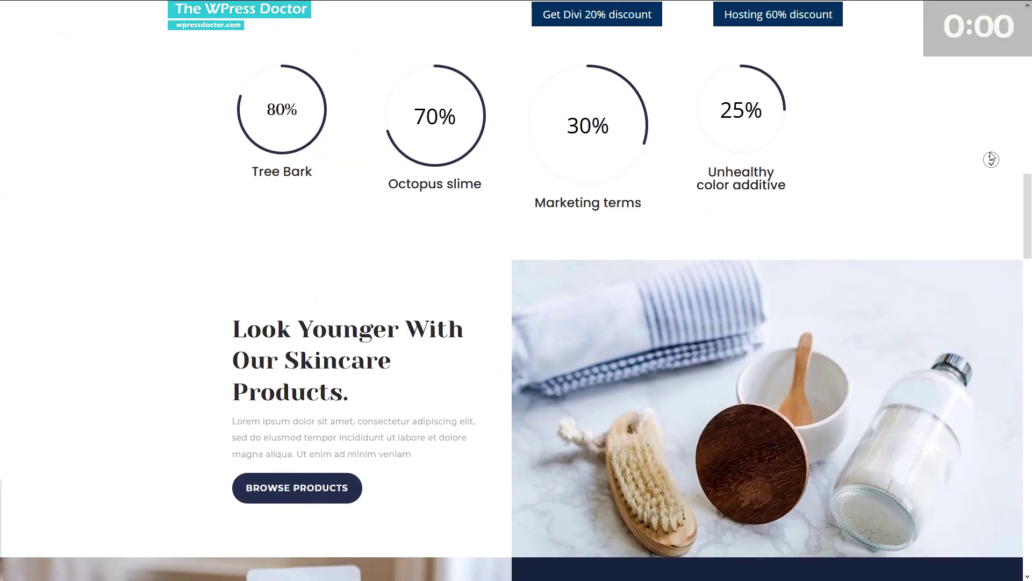
{"action": "middle_click", "coordinate": [991, 159]}
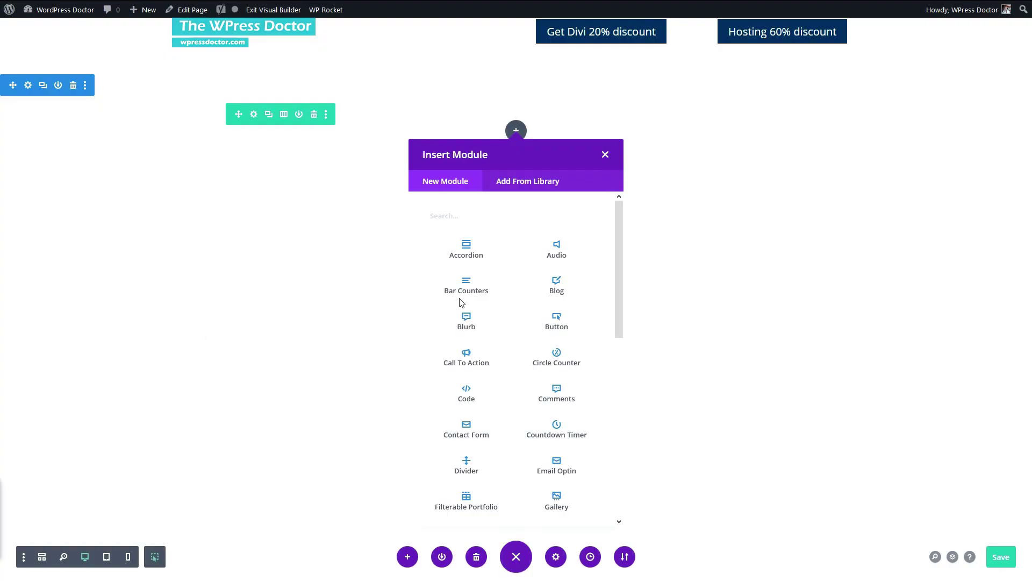
Step: Insert a Code module in the empty row and show the page layout in wireframe view
{"action": "left_click", "coordinate": [465, 404]}
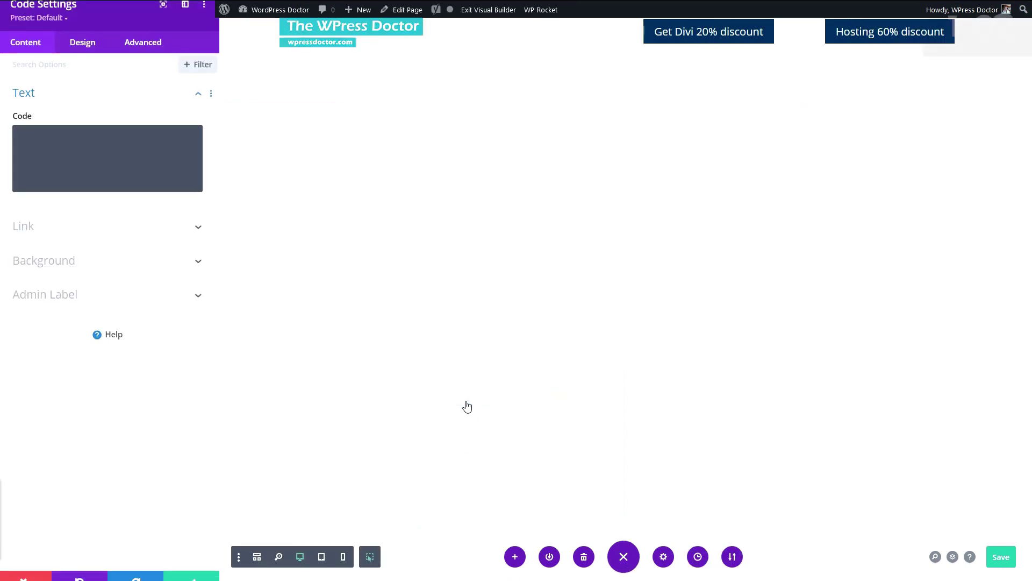
{"action": "left_click", "coordinate": [118, 159]}
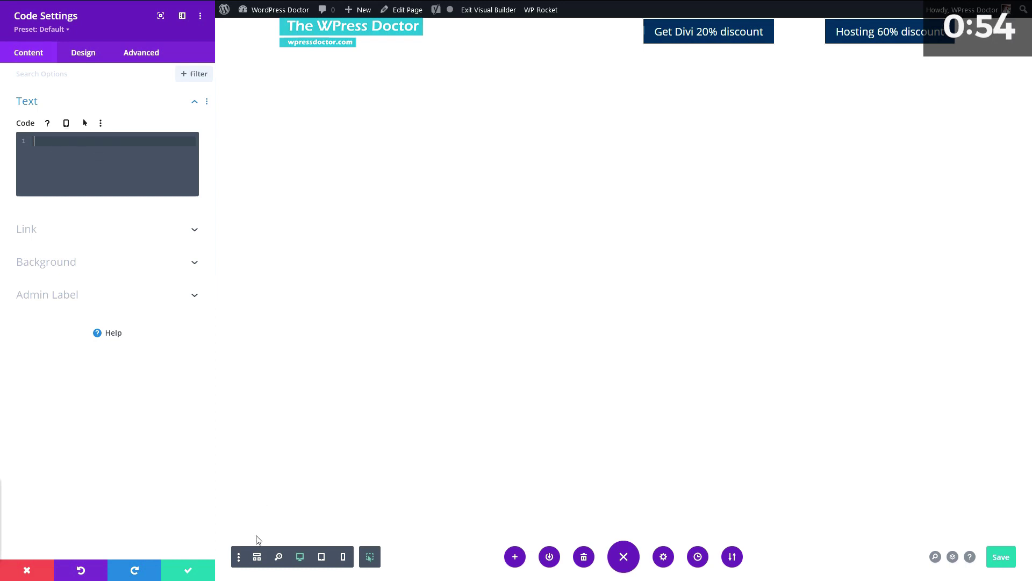
{"action": "left_click", "coordinate": [258, 556]}
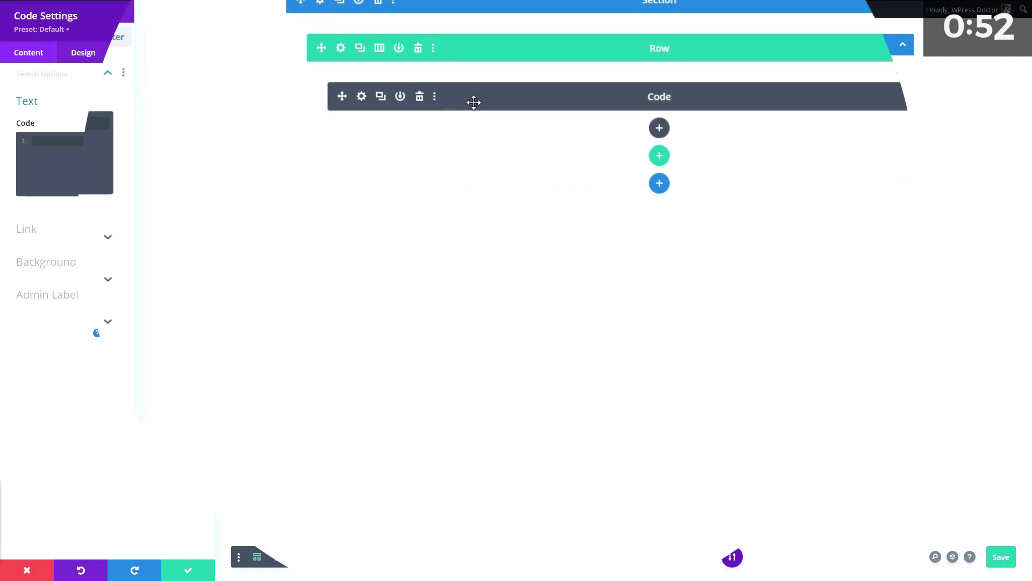
Step: Lock the Code module in the wireframe and unlock it again
{"action": "right_click", "coordinate": [471, 99]}
{"action": "left_click", "coordinate": [406, 231]}
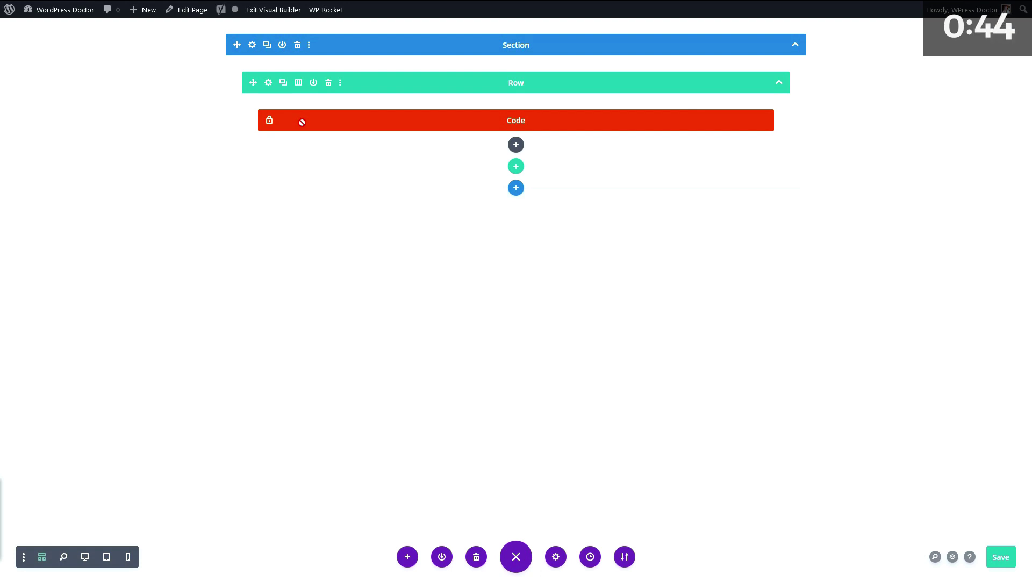
{"action": "right_click", "coordinate": [339, 120]}
{"action": "left_click", "coordinate": [327, 99]}
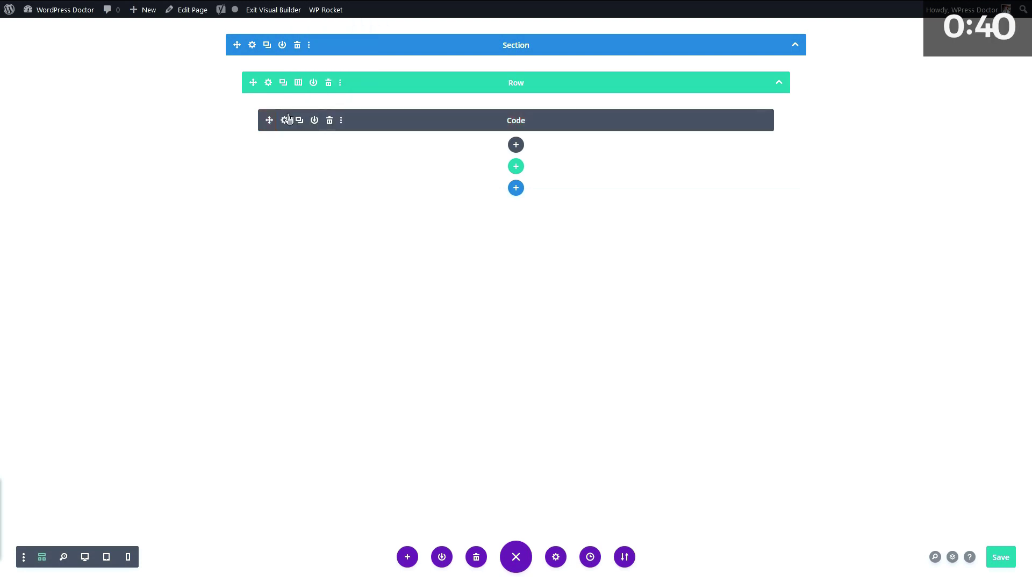
Step: Enter <script></script> and <style></style> in the Code module's code, separated by a blank line
{"action": "left_click", "coordinate": [285, 120]}
{"action": "left_click", "coordinate": [108, 143]}
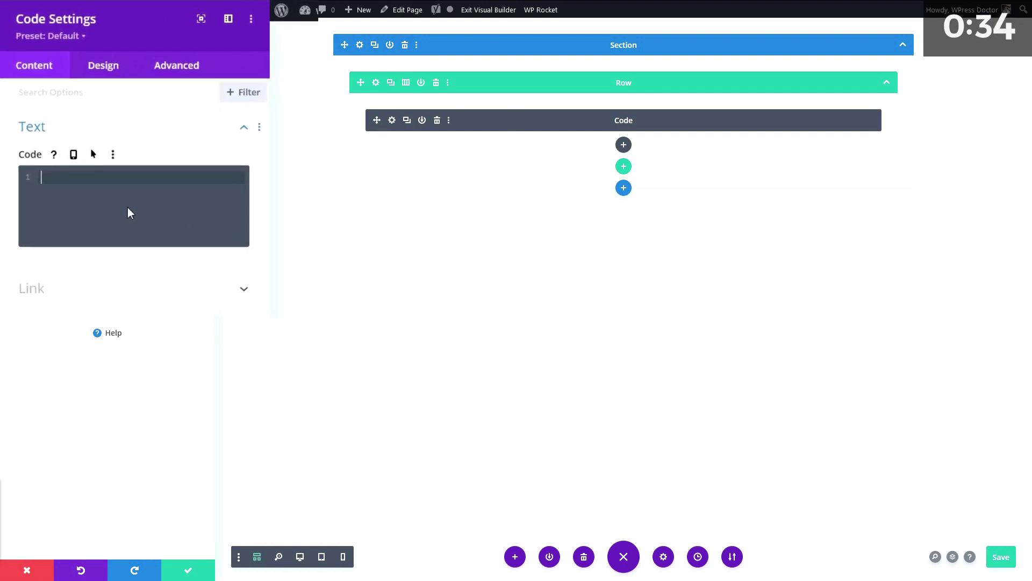
{"action": "type", "text": "<script></script>"}
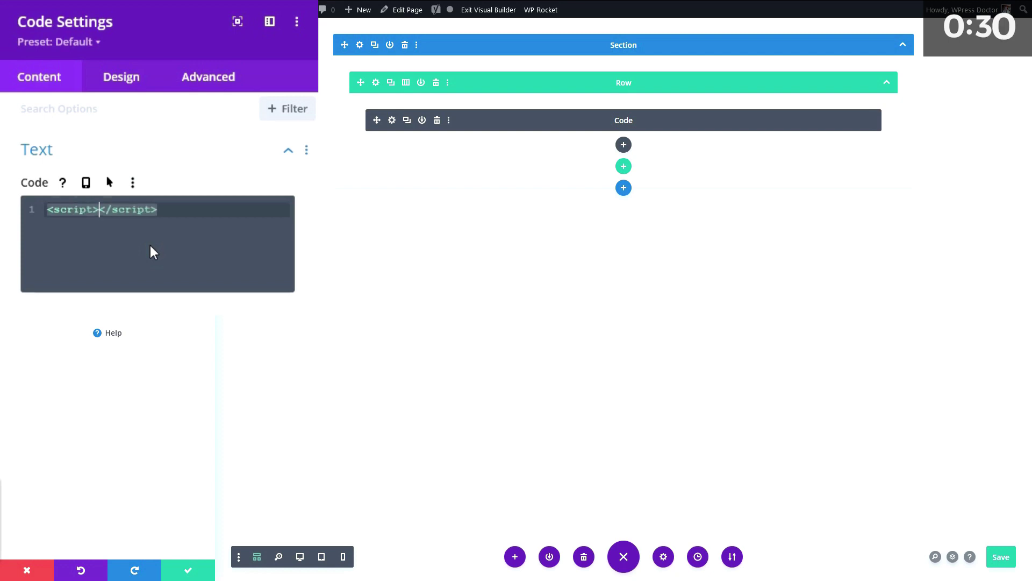
{"action": "key", "text": "End"}
{"action": "key", "text": "Return"}
{"action": "key", "text": "Return"}
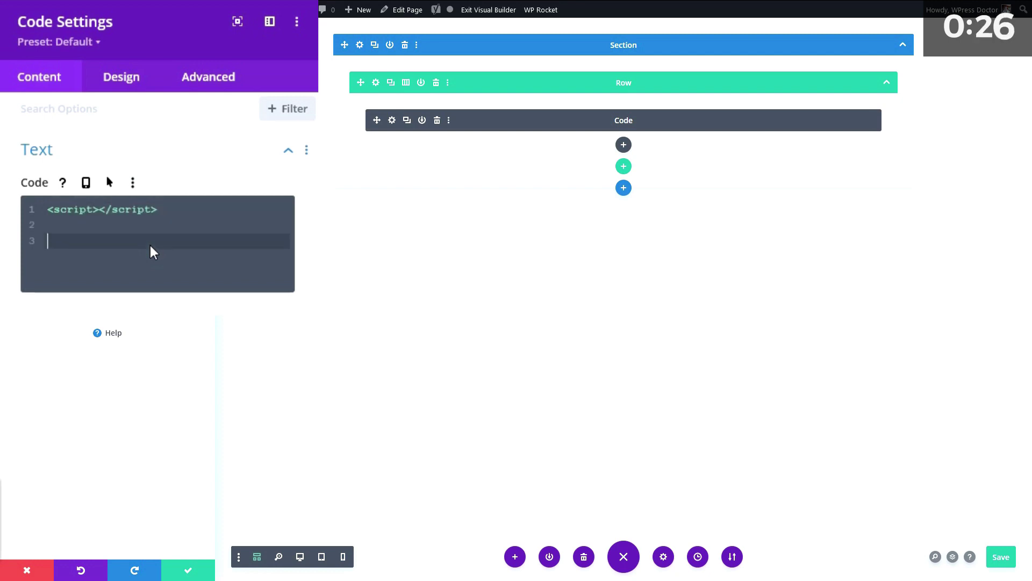
{"action": "type", "text": "<style></style>"}
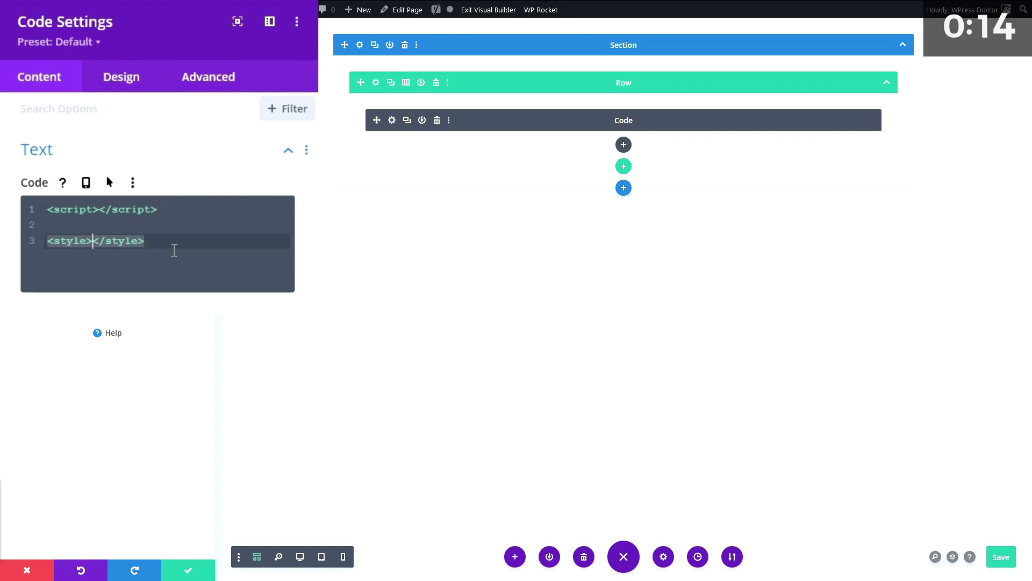
Step: Put a space inside the script and style tag pairs and add [shortcode] on line 5 of the code
{"action": "left_click", "coordinate": [163, 239]}
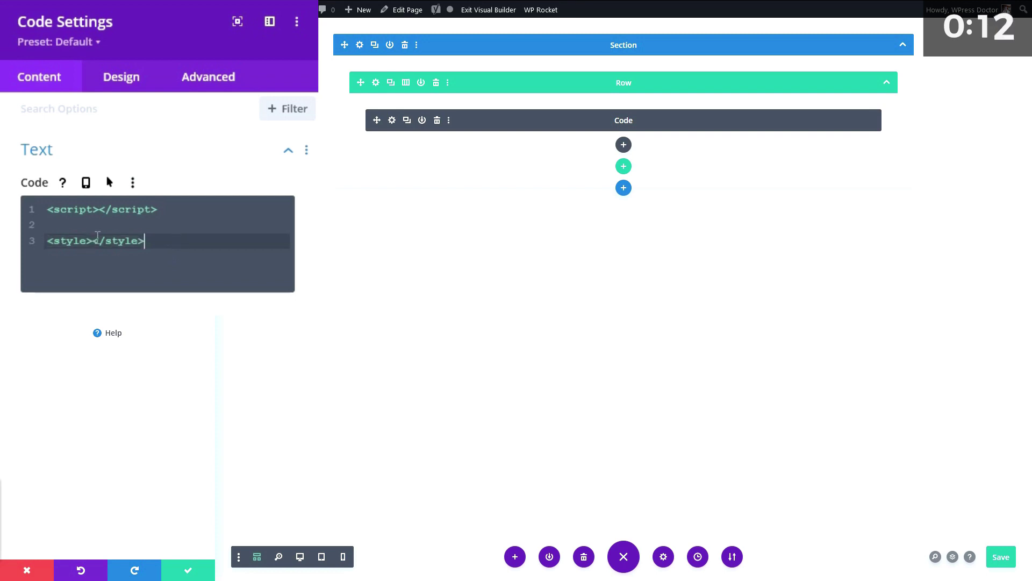
{"action": "key", "text": "ctrl+a"}
{"action": "type", "text": "<script> </script>  <style> </style>"}
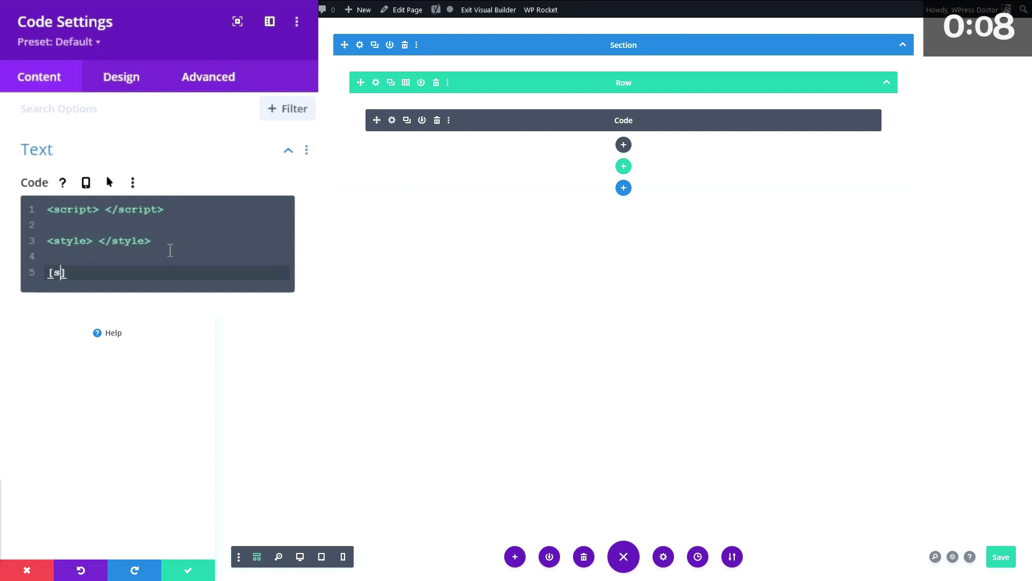
{"action": "type", "text": "[shortcode]"}
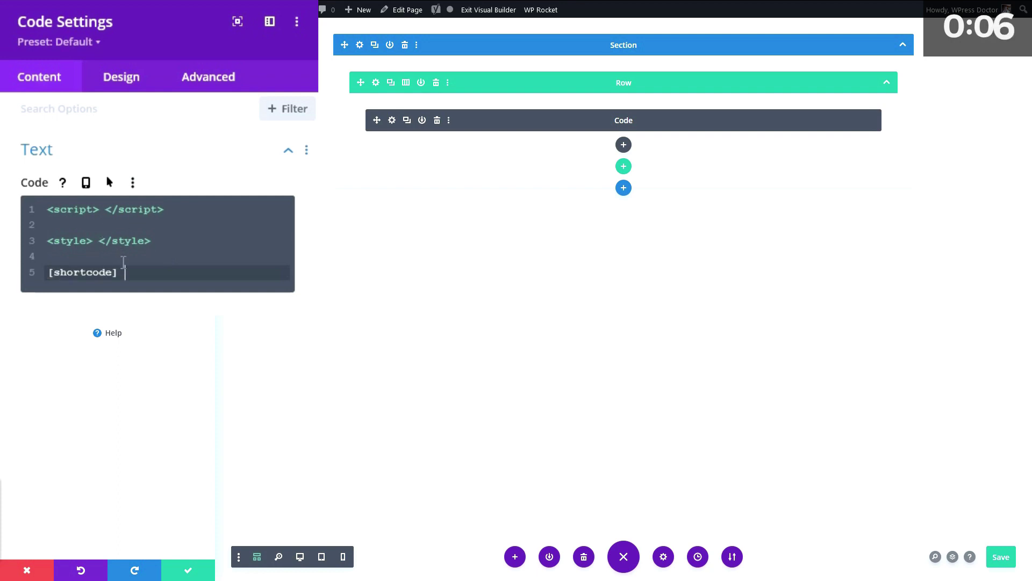
{"action": "left_click", "coordinate": [43, 280], "text": "shift"}
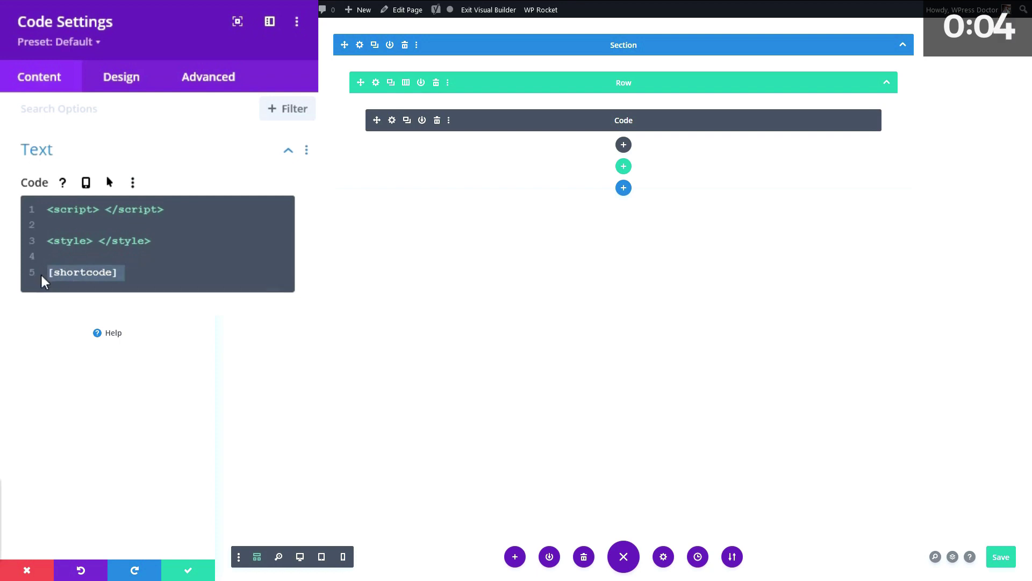
{"action": "key", "text": "Right"}
{"action": "left_click", "coordinate": [69, 229], "text": "shift"}
{"action": "left_click", "coordinate": [69, 229]}
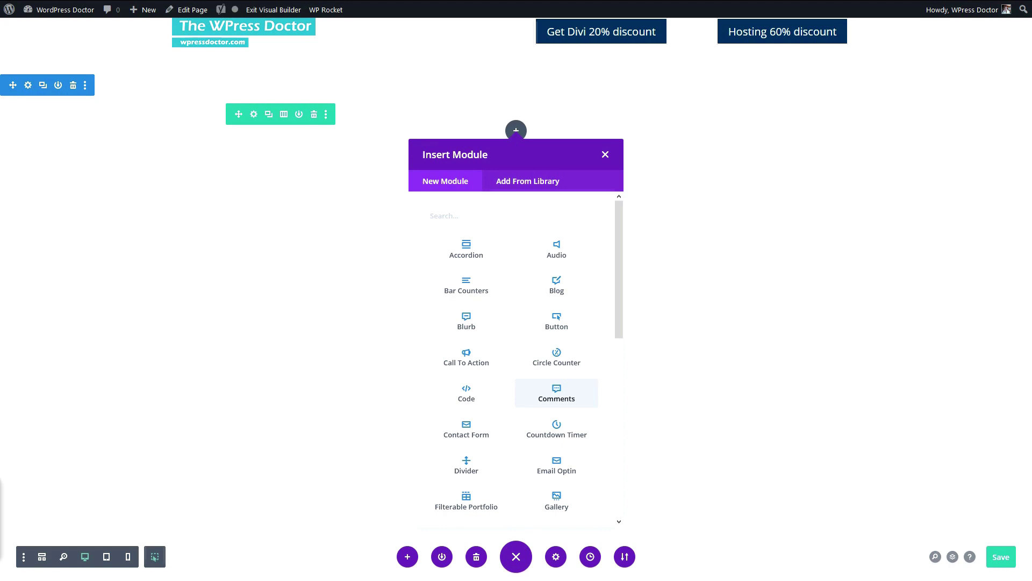
Step: Insert a Comments module in the empty row and save the page
{"action": "left_click", "coordinate": [556, 395]}
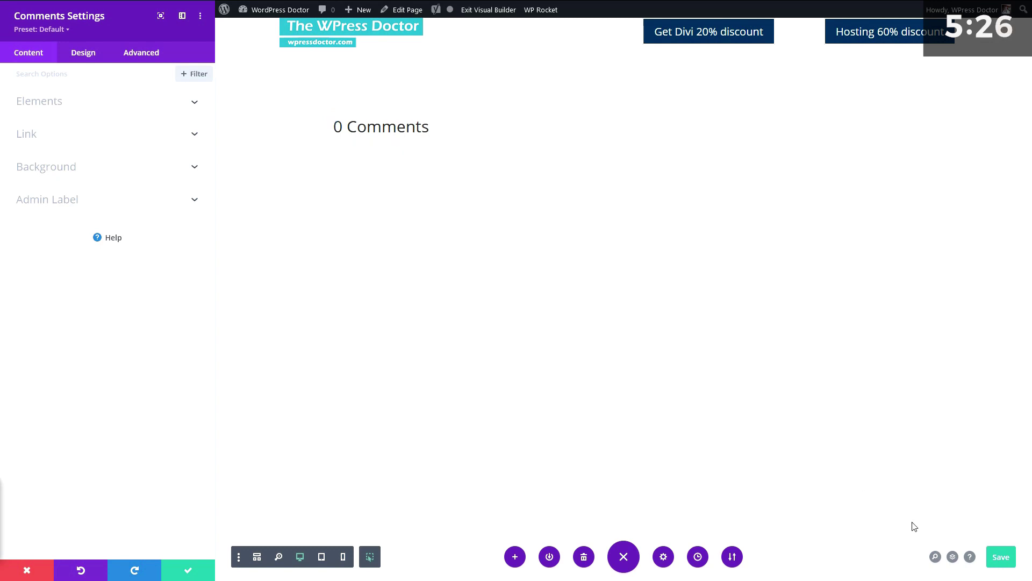
{"action": "left_click", "coordinate": [377, 127]}
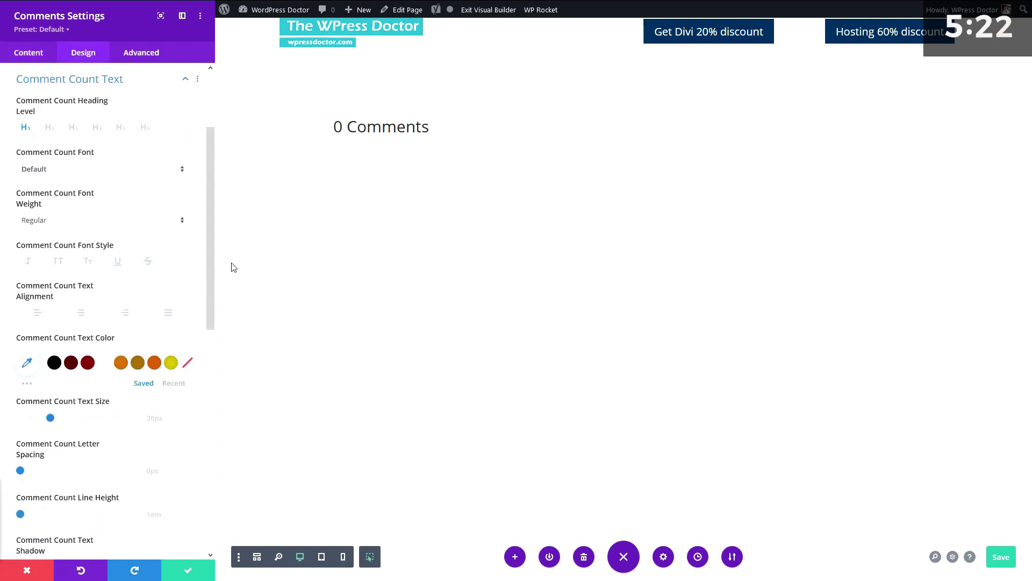
{"action": "left_click", "coordinate": [996, 558]}
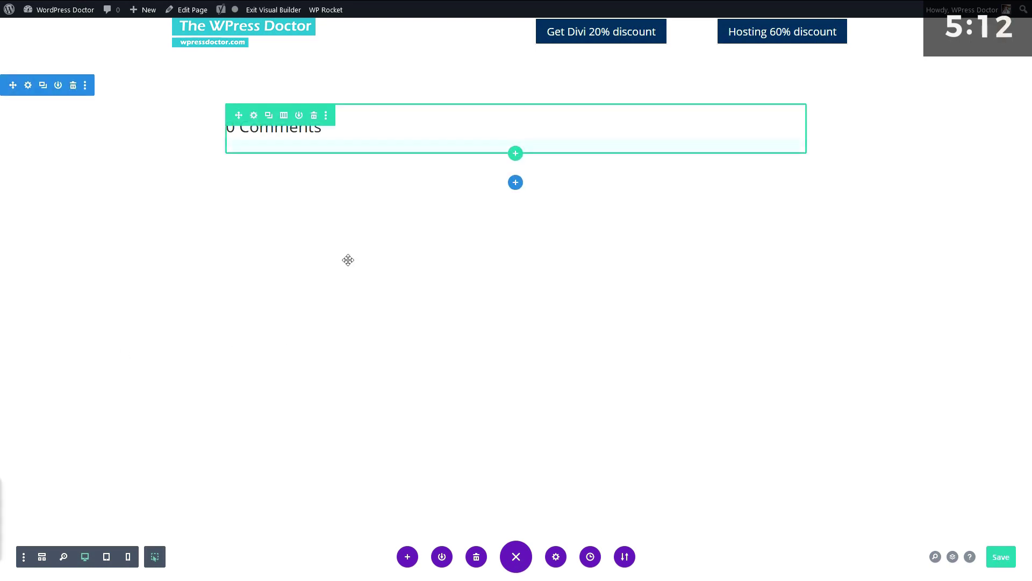
{"action": "left_click", "coordinate": [556, 556]}
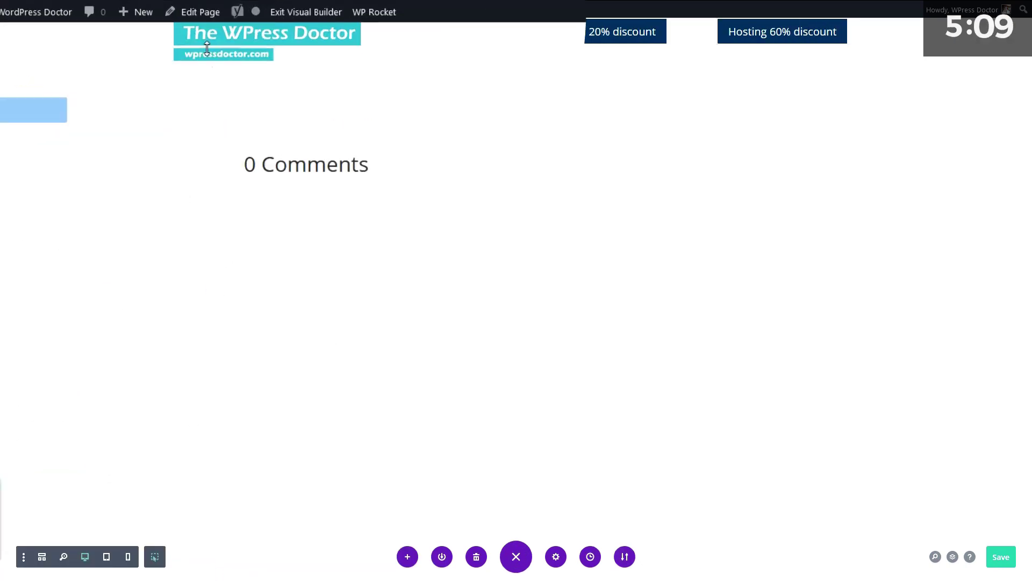
Step: Open the page in the WordPress editor, allow comments in its discussion settings, and save the change
{"action": "mouse_move", "coordinate": [200, 16]}
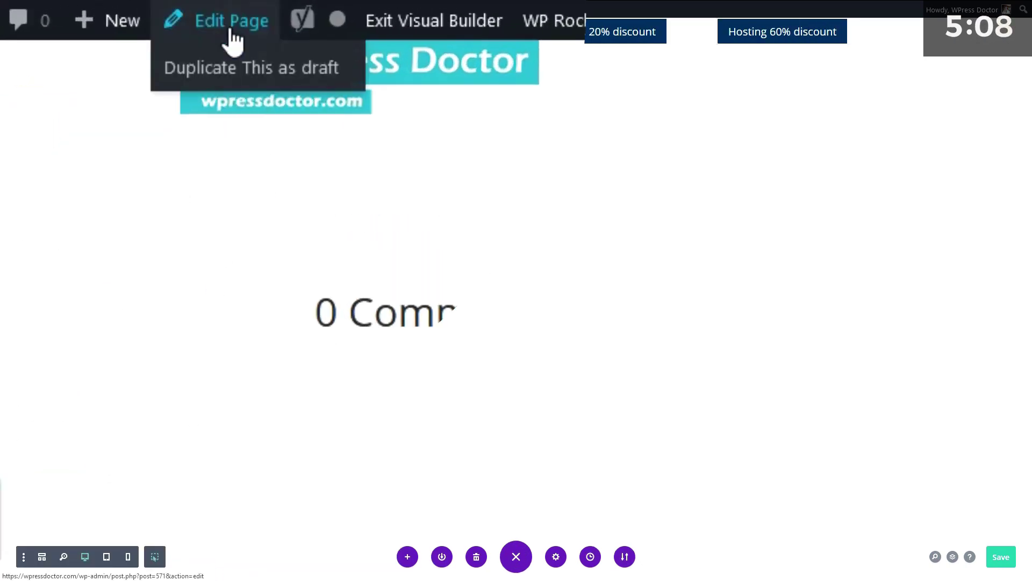
{"action": "left_click", "coordinate": [232, 31]}
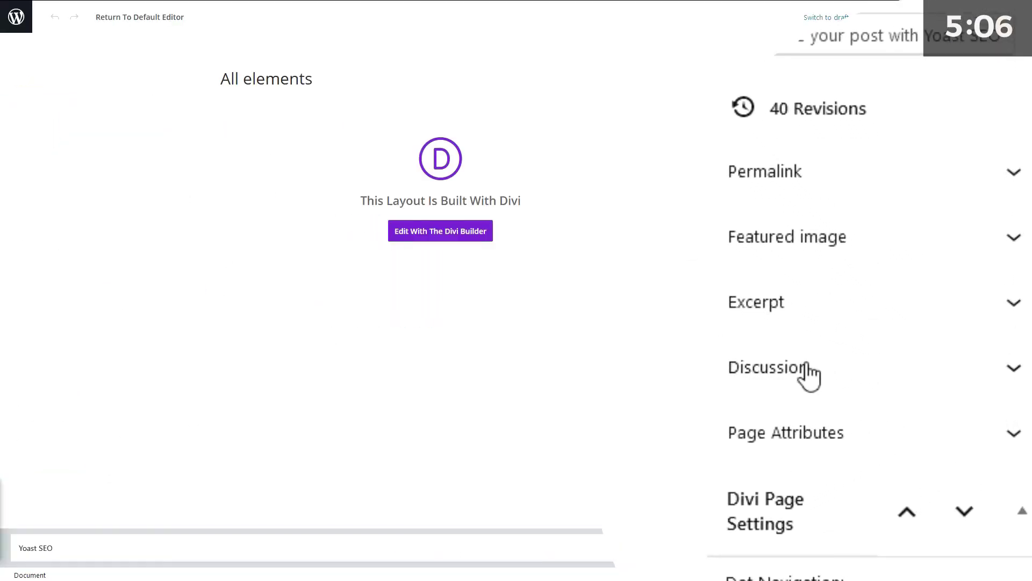
{"action": "left_click", "coordinate": [984, 365]}
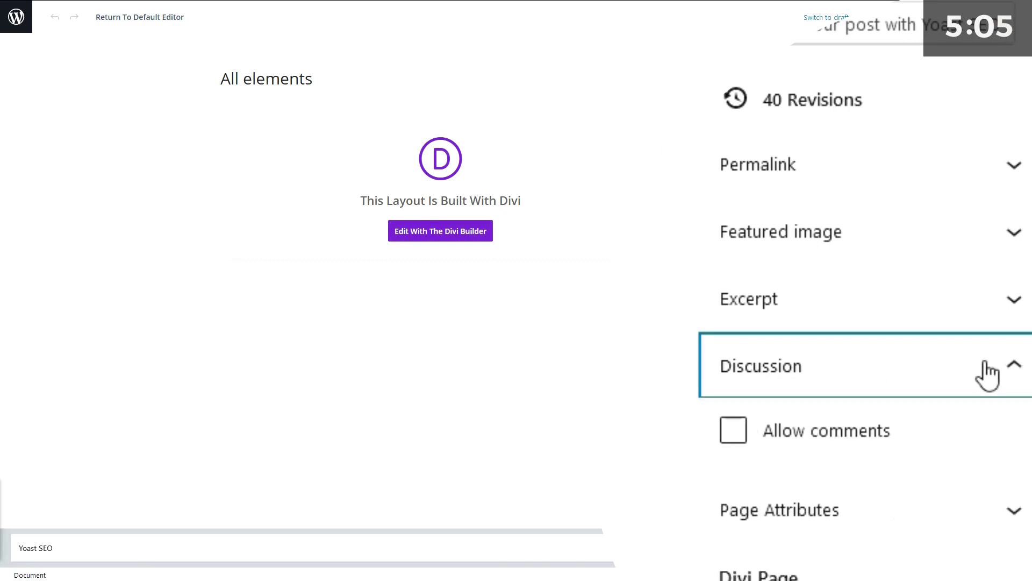
{"action": "left_click", "coordinate": [737, 436]}
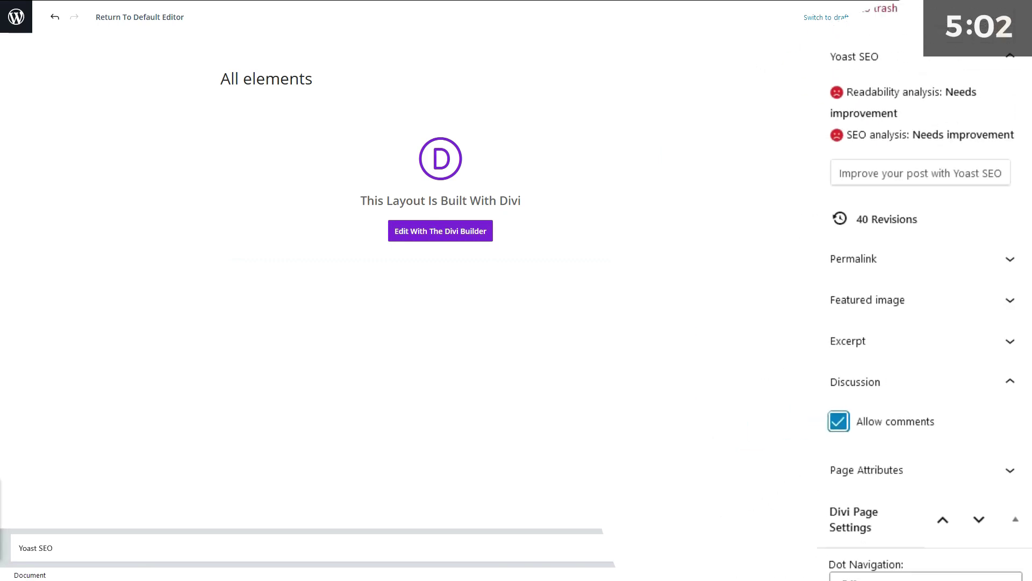
{"action": "key", "text": "ctrl+s"}
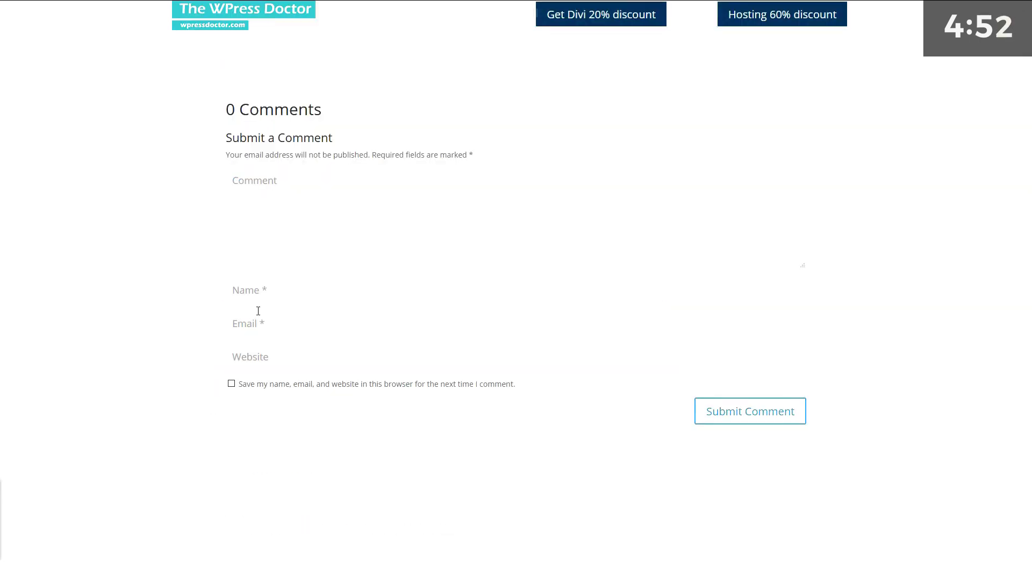
Step: Write a visitor comment beginning "Hey there awesome doctor" in the page's comment form
{"action": "left_click", "coordinate": [329, 215]}
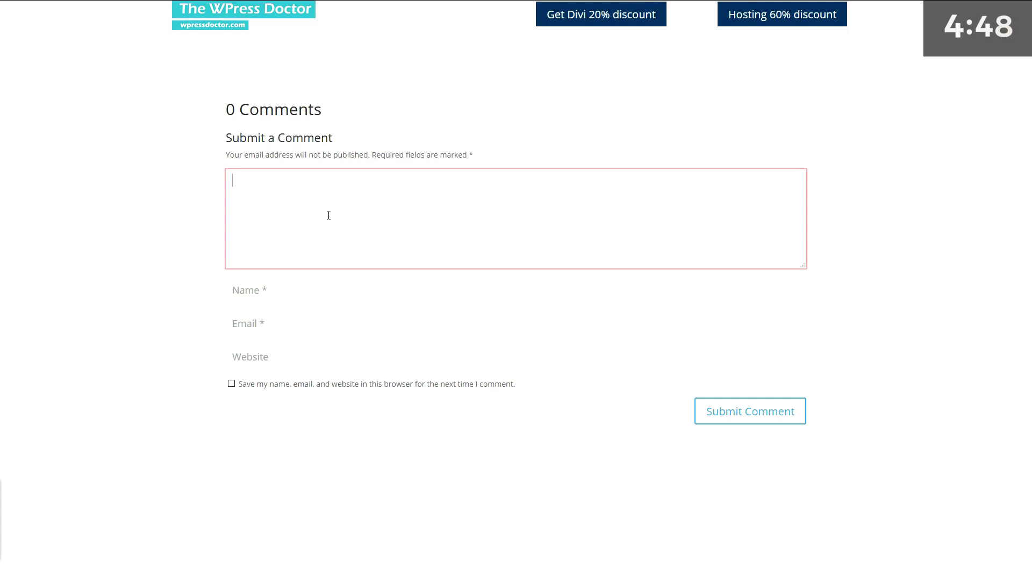
{"action": "type", "text": "Hey there awesome do"}
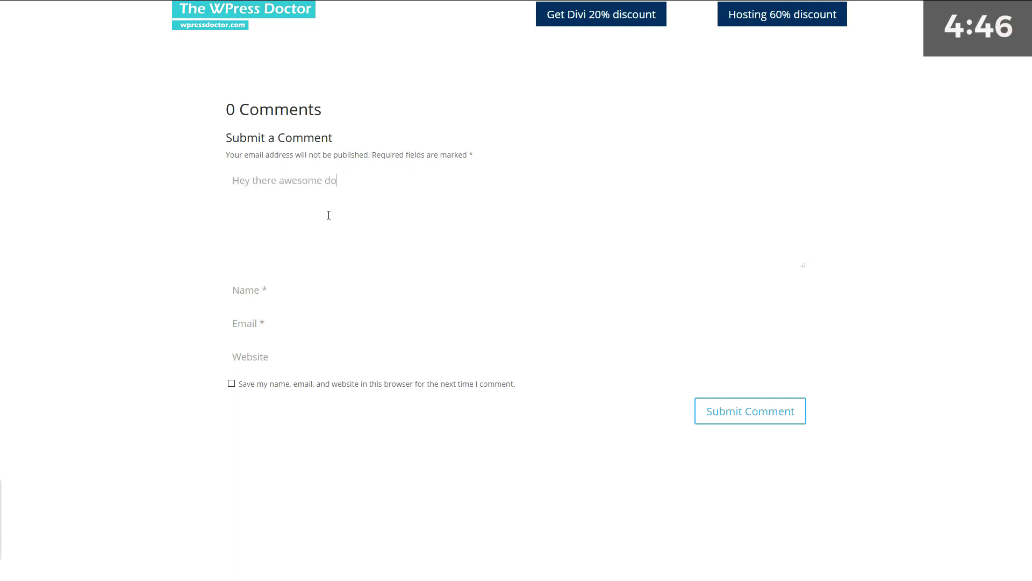
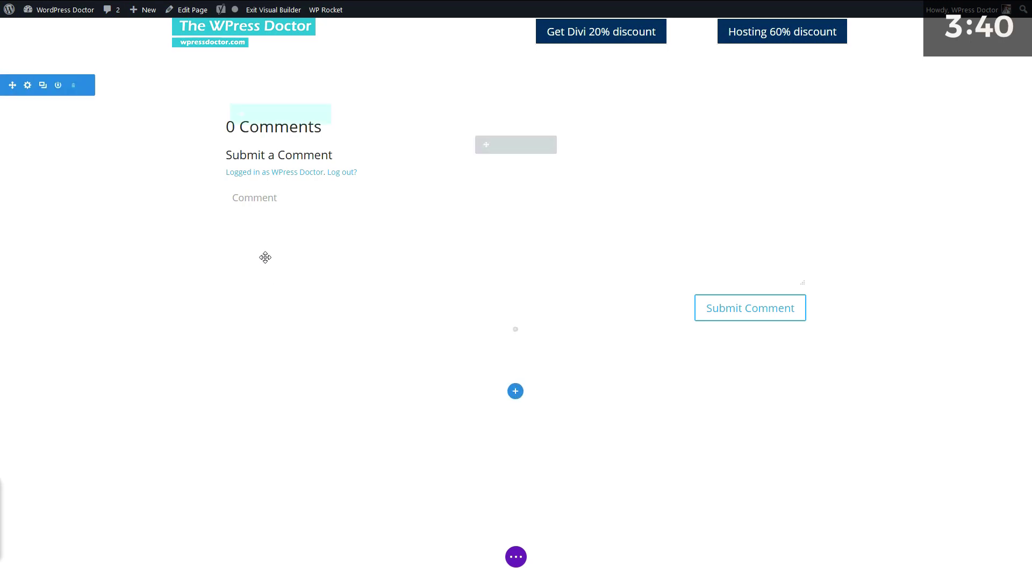
Step: Open the WordPress comments list from the page and approve the pending comments on the All elements page
{"action": "right_click", "coordinate": [112, 14]}
{"action": "left_click", "coordinate": [132, 16]}
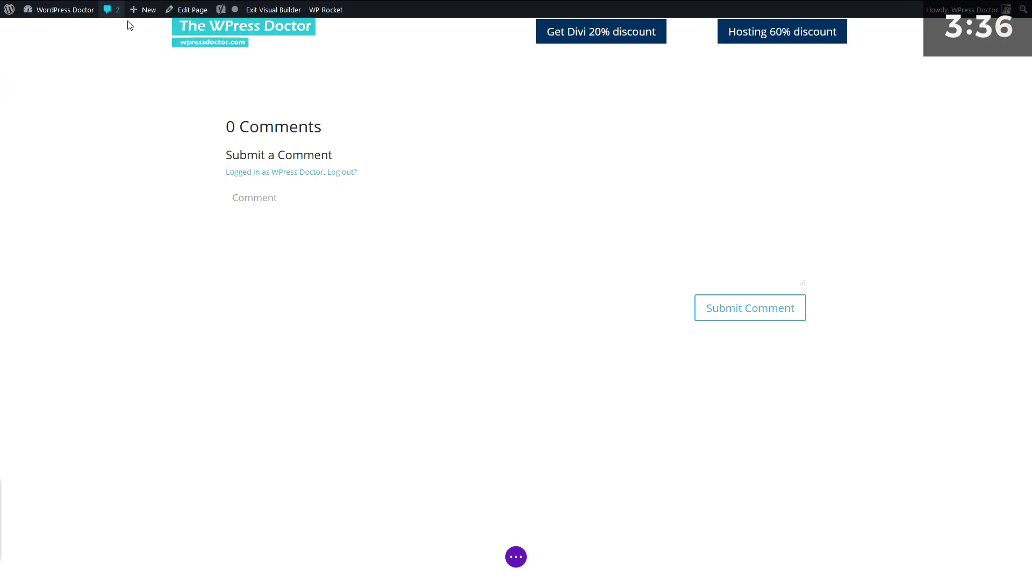
{"action": "key", "text": "ctrl+Tab"}
{"action": "left_click", "coordinate": [109, 172]}
{"action": "left_click", "coordinate": [135, 73]}
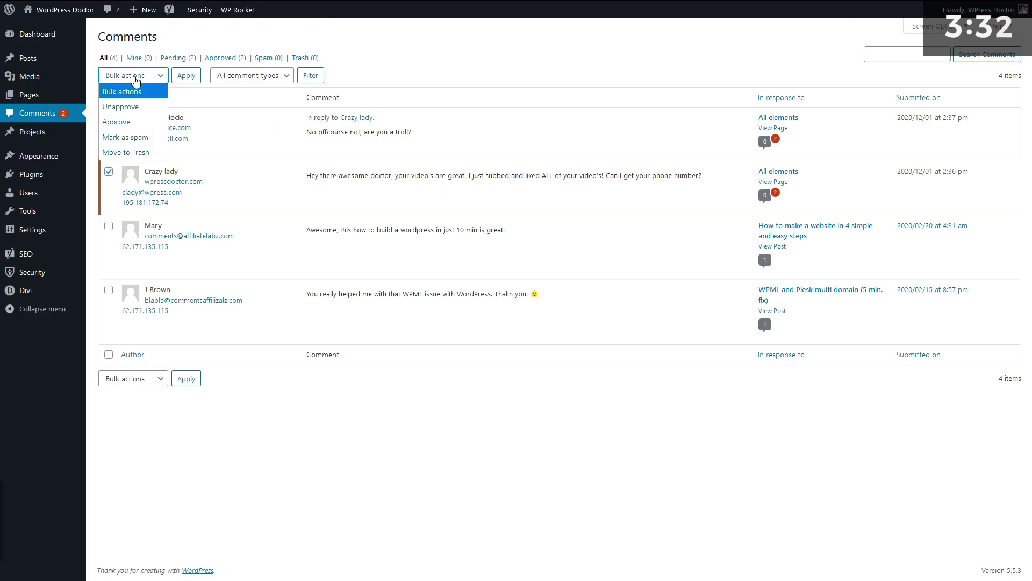
{"action": "left_click", "coordinate": [134, 121]}
{"action": "left_click", "coordinate": [181, 80]}
{"action": "left_click", "coordinate": [186, 75]}
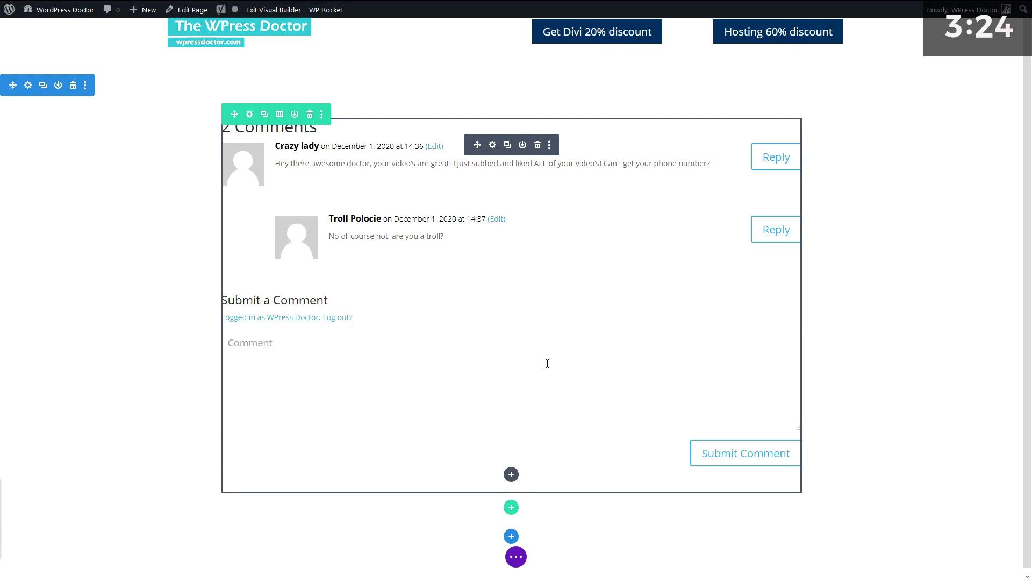
Step: Set the Comments module's comment count heading to the Poppins font and center it
{"action": "left_click", "coordinate": [503, 232]}
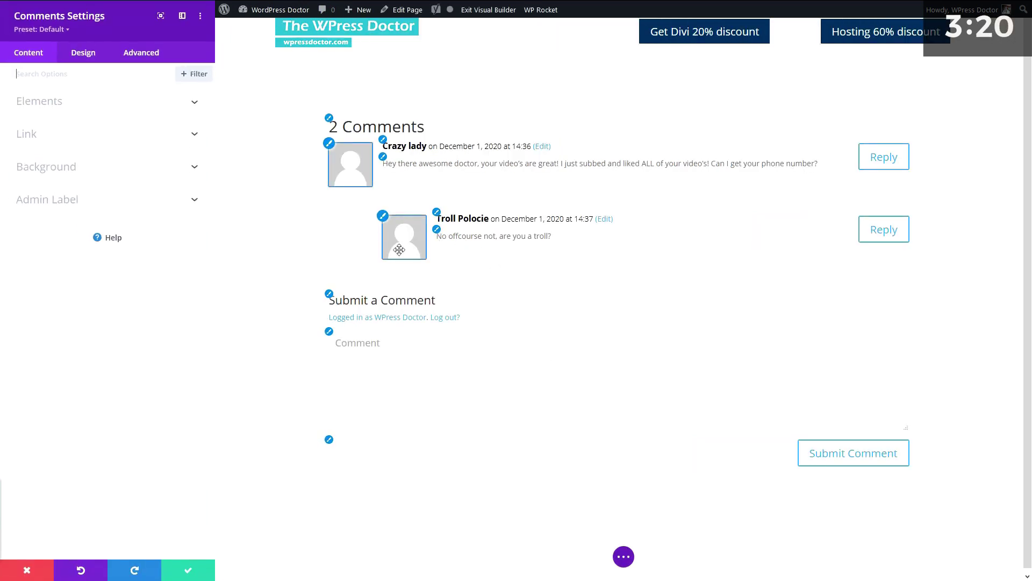
{"action": "left_click", "coordinate": [329, 118]}
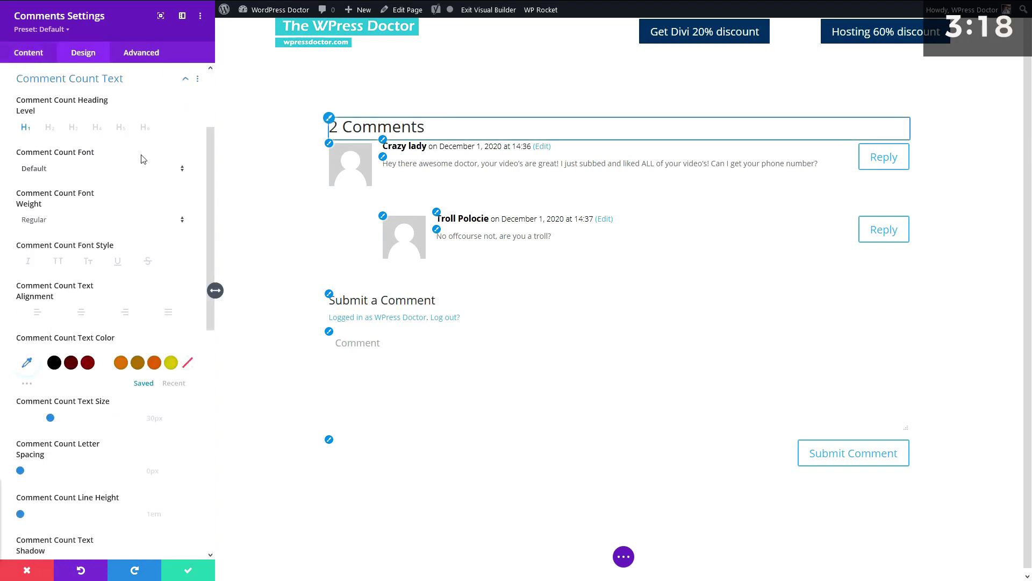
{"action": "left_click", "coordinate": [56, 170]}
{"action": "left_click", "coordinate": [48, 125]}
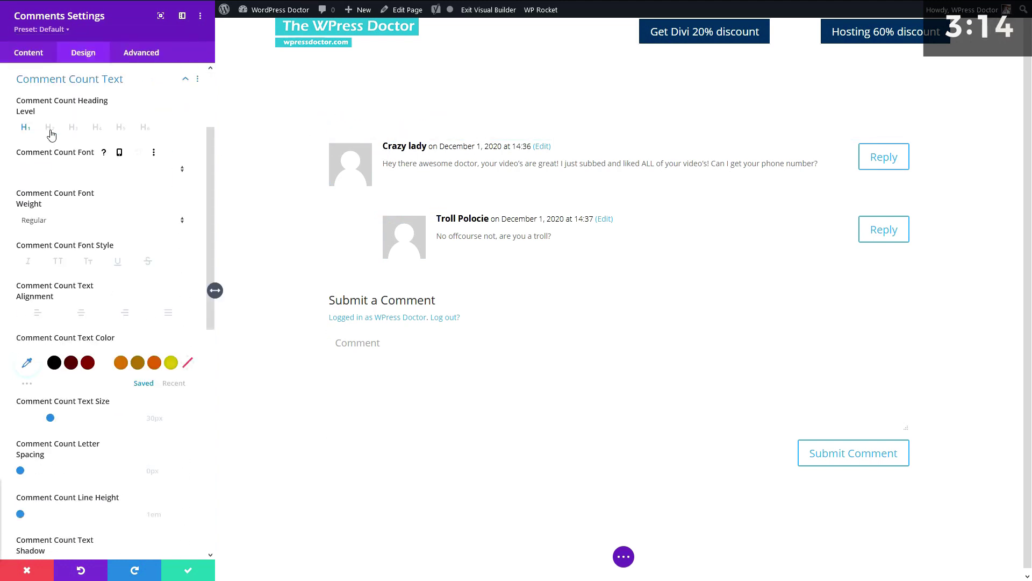
{"action": "left_click", "coordinate": [83, 314]}
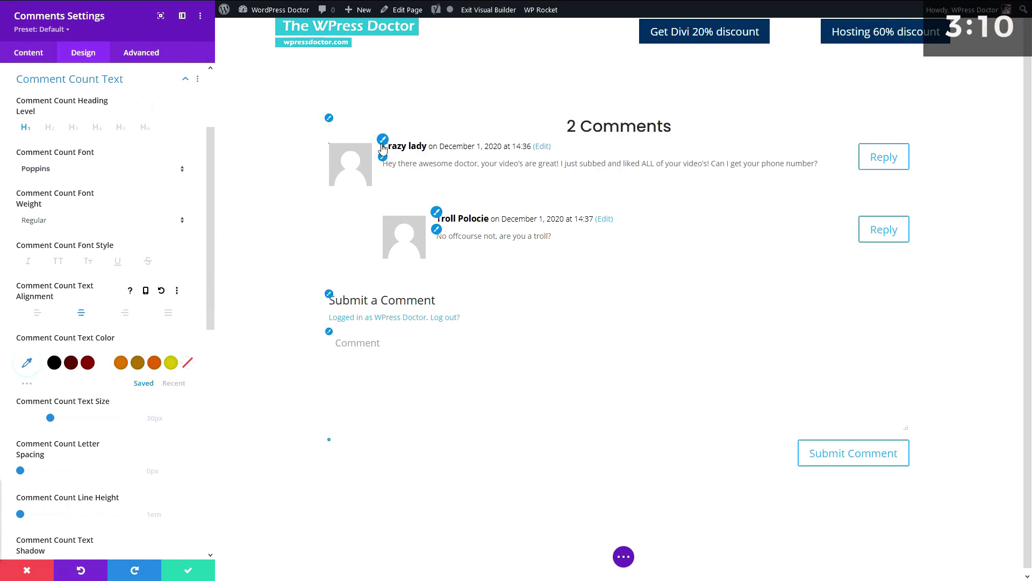
Step: Round the comment avatar images' corners to 130px and give them a soft box shadow on all sides
{"action": "left_click", "coordinate": [329, 143]}
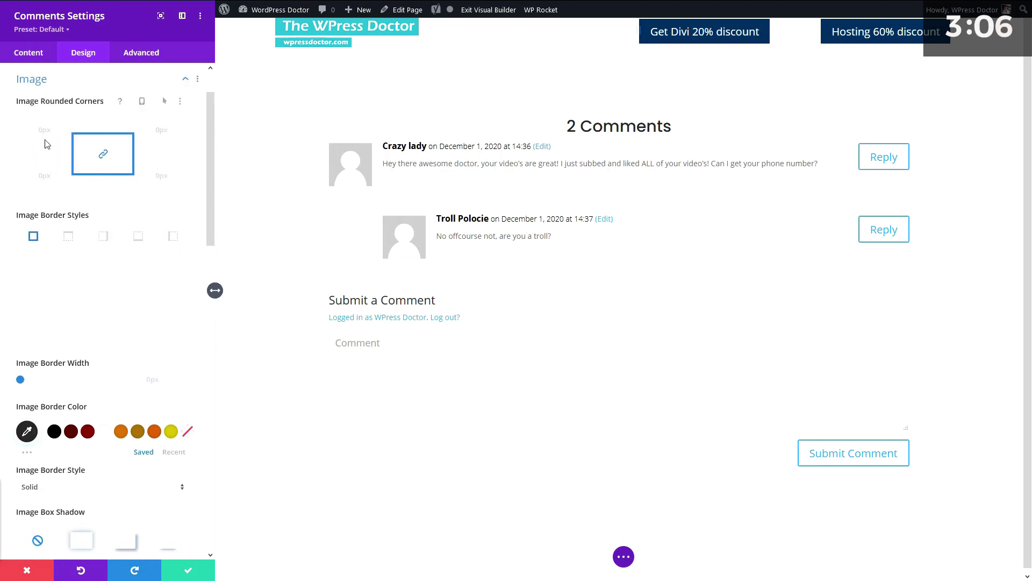
{"action": "left_click_drag", "start_coordinate": [66, 147], "coordinate": [75, 153]}
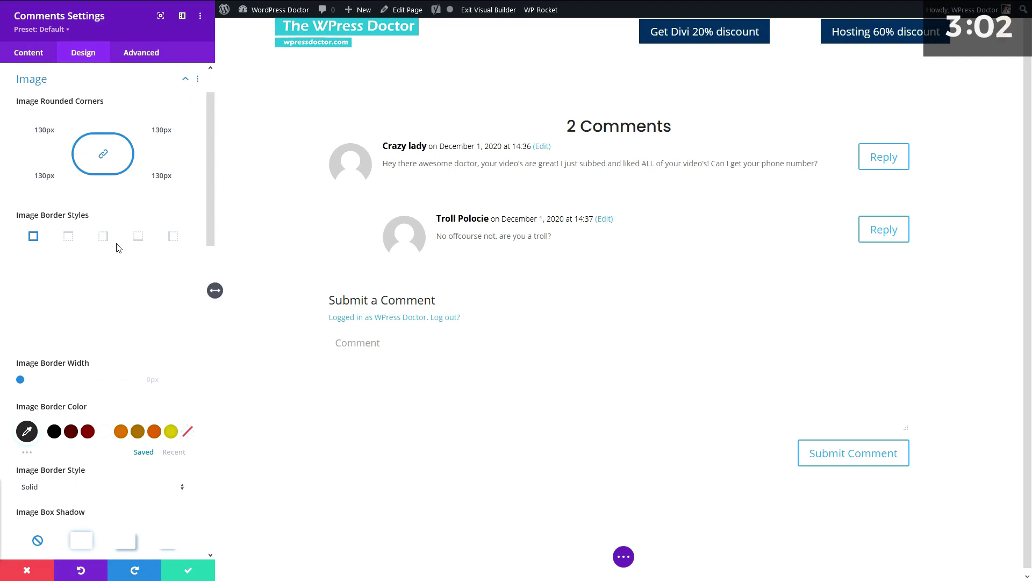
{"action": "scroll", "coordinate": [53, 221], "scroll_direction": "down", "scroll_amount": 3}
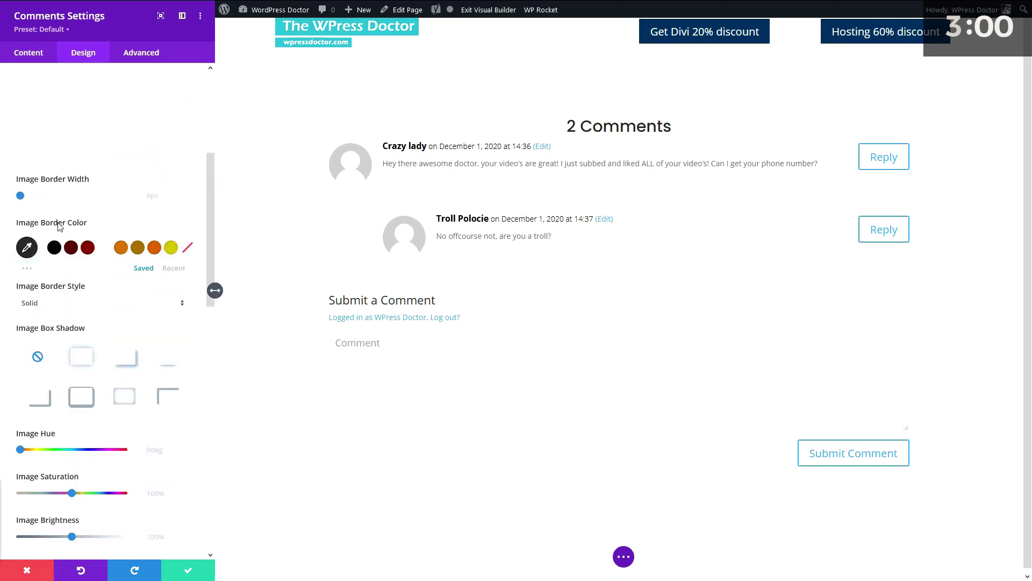
{"action": "left_click", "coordinate": [87, 365]}
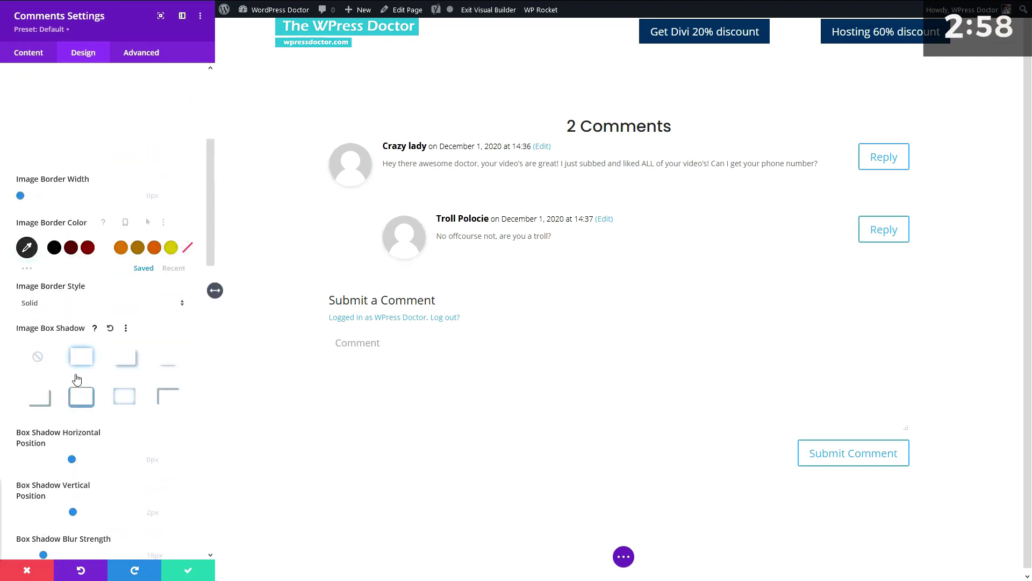
{"action": "scroll", "coordinate": [129, 215], "scroll_direction": "up", "scroll_amount": 4}
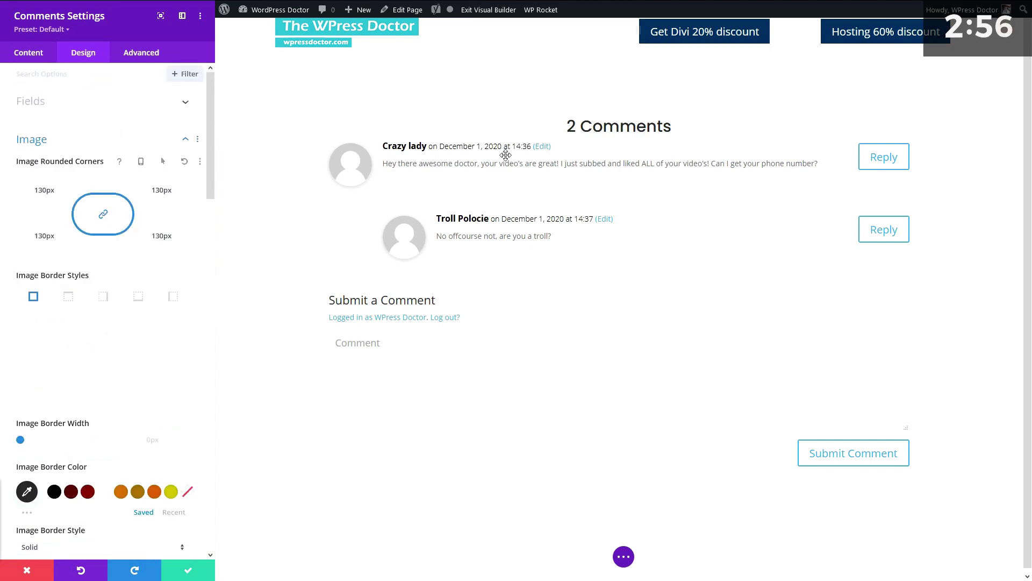
Step: Set the font of the comments' meta text to Poppins
{"action": "scroll", "coordinate": [110, 189], "scroll_direction": "down", "scroll_amount": 10}
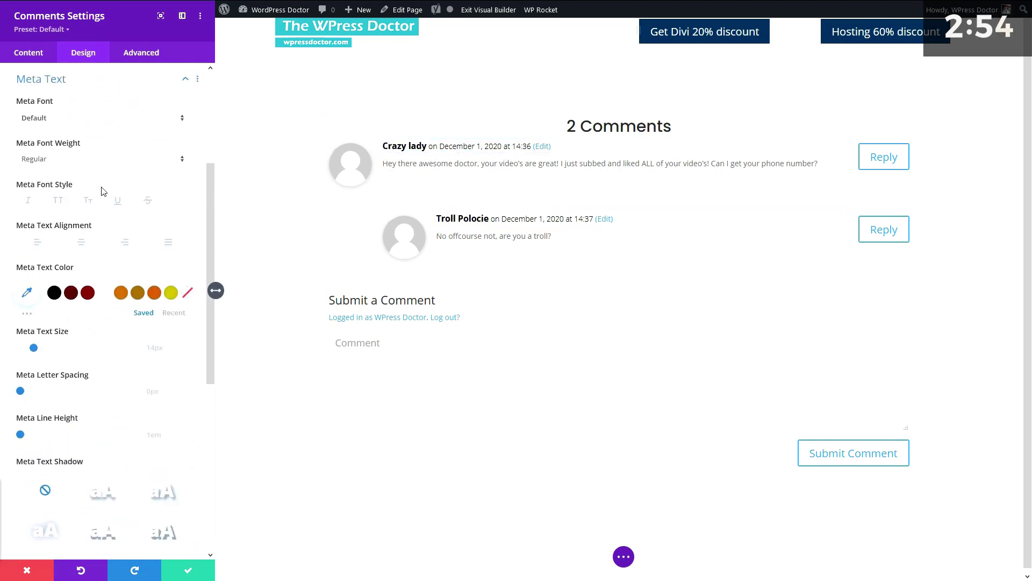
{"action": "left_click", "coordinate": [59, 160]}
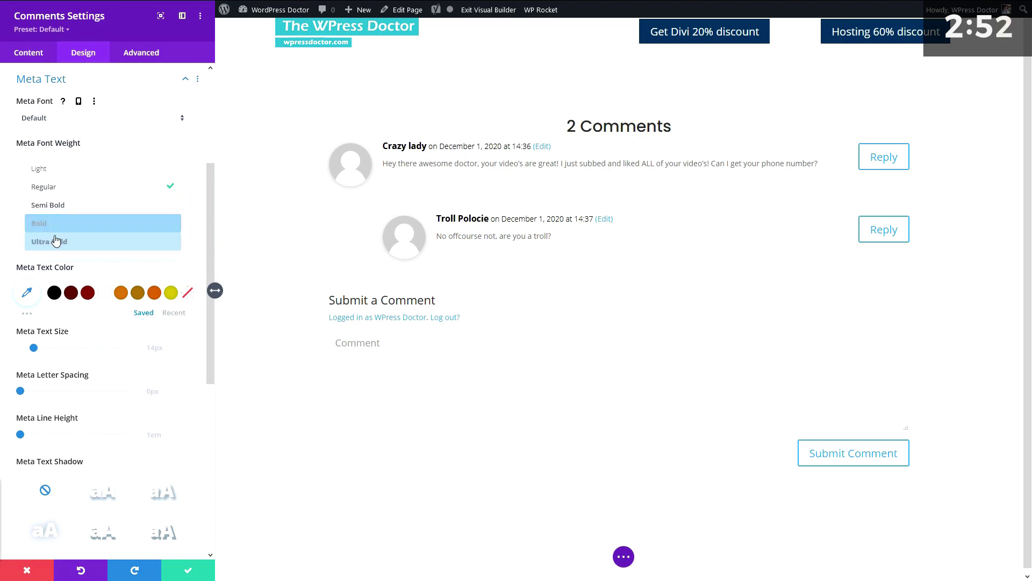
{"action": "left_click", "coordinate": [47, 117]}
{"action": "left_click", "coordinate": [47, 125]}
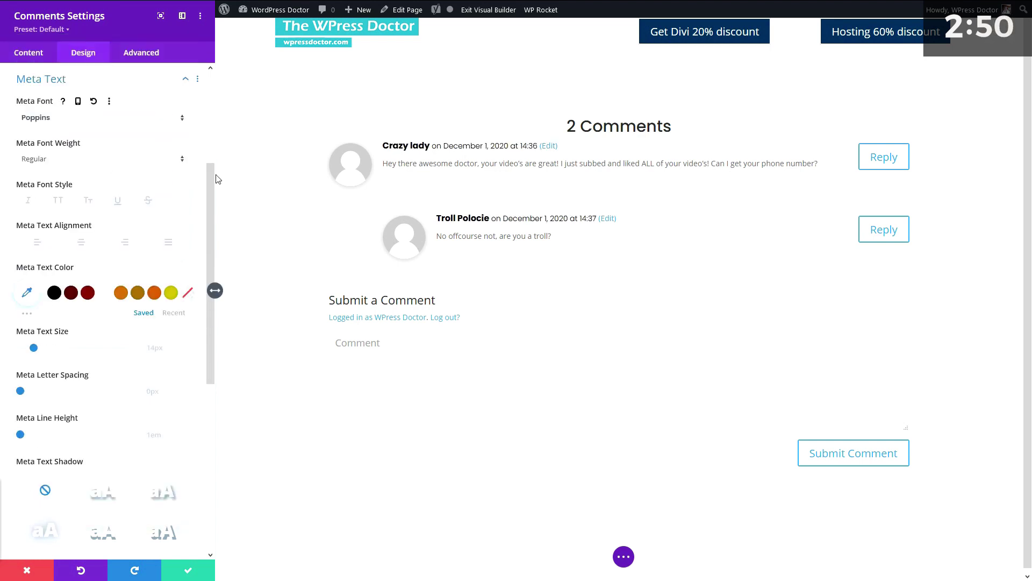
Step: Set the font of the comment body text to Ledger
{"action": "scroll", "coordinate": [138, 207], "scroll_direction": "down", "scroll_amount": 5}
{"action": "left_click", "coordinate": [45, 156]}
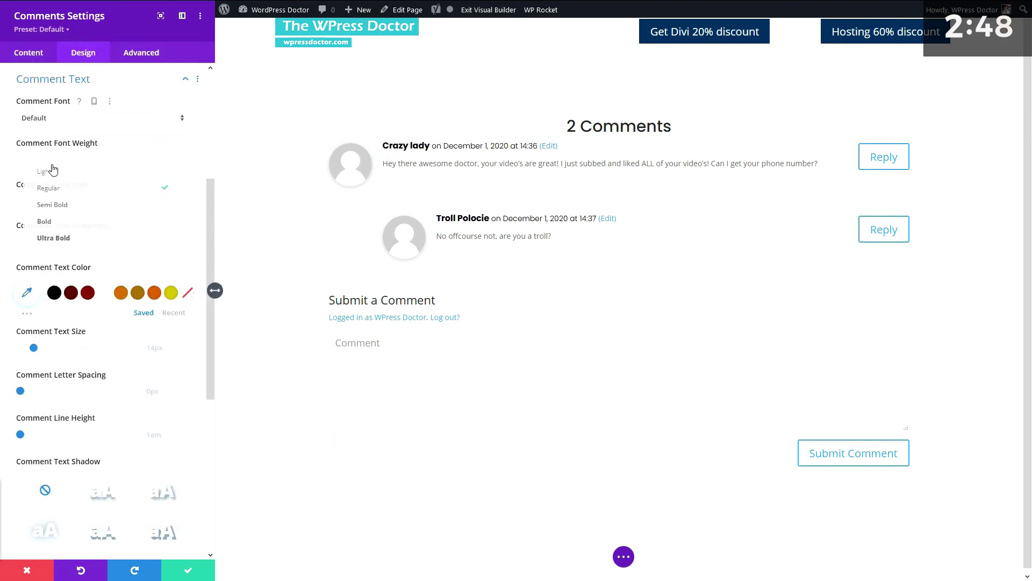
{"action": "left_click", "coordinate": [49, 118]}
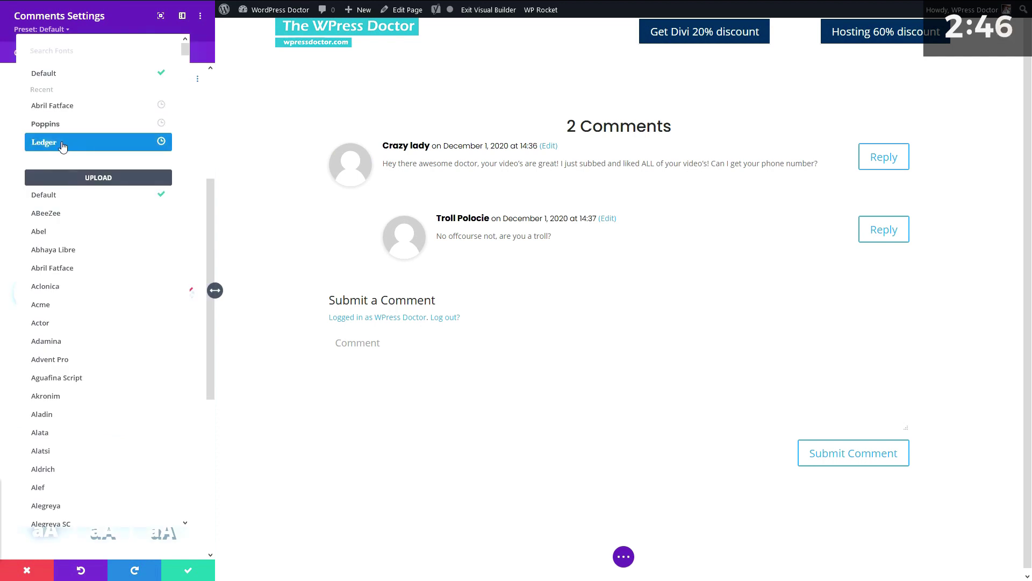
{"action": "left_click", "coordinate": [68, 143]}
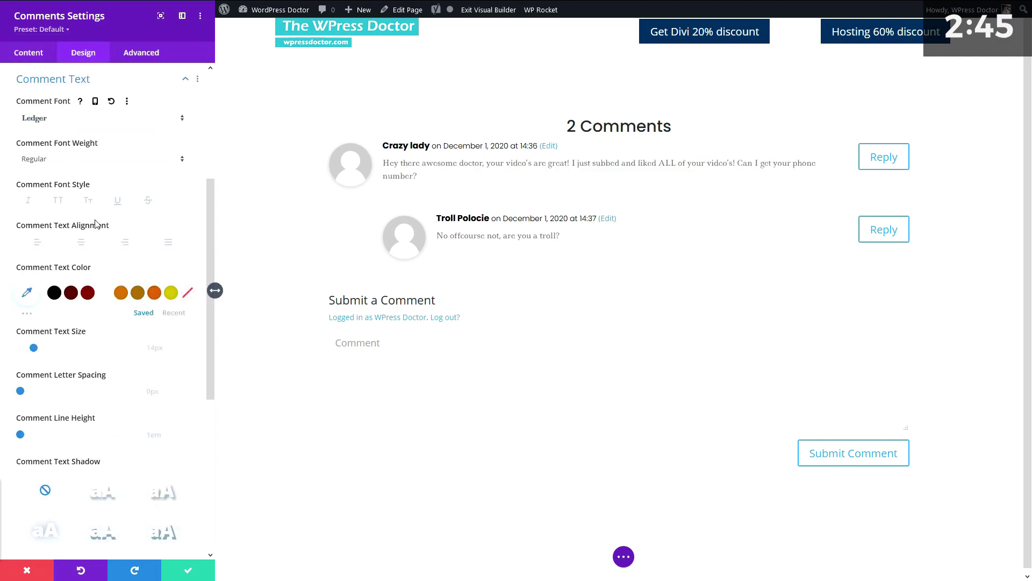
Step: Set the font weight of the "Submit a Comment" form title to Bold
{"action": "left_click", "coordinate": [336, 299]}
{"action": "left_click", "coordinate": [53, 200]}
{"action": "left_click", "coordinate": [61, 265]}
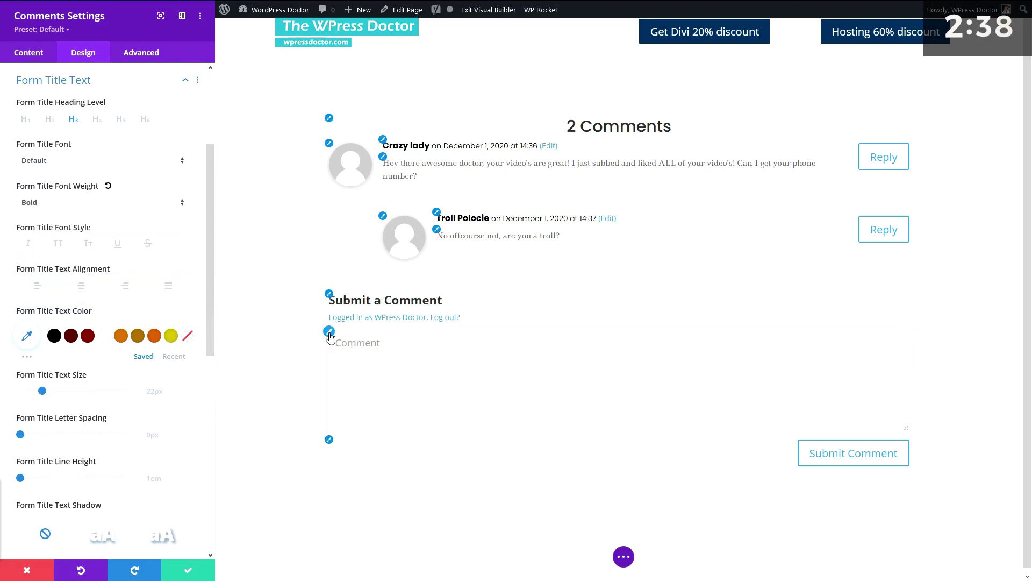
Step: Set the comment form fields' background color to dark navy blue and their text color to white
{"action": "left_click", "coordinate": [336, 338]}
{"action": "right_click", "coordinate": [323, 379]}
{"action": "left_click", "coordinate": [284, 339]}
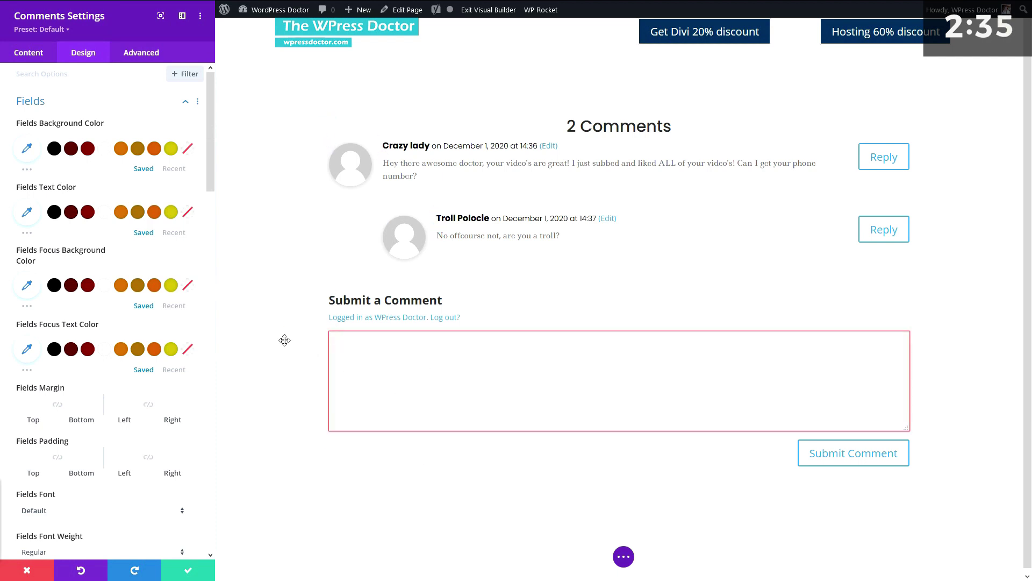
{"action": "left_click", "coordinate": [26, 149]}
{"action": "left_click_drag", "start_coordinate": [180, 163], "coordinate": [147, 151]}
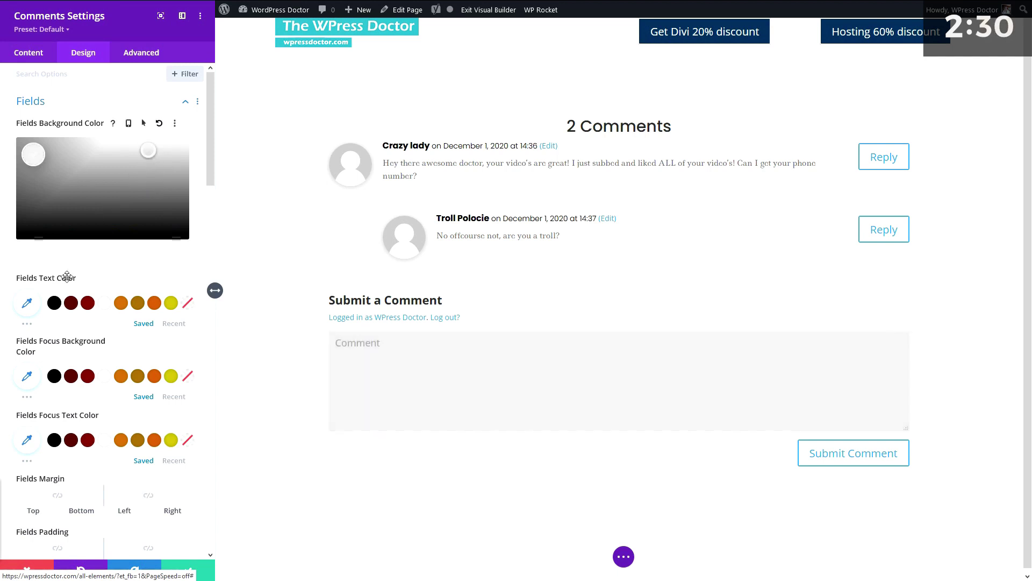
{"action": "left_click_drag", "start_coordinate": [168, 208], "coordinate": [131, 203]}
{"action": "left_click", "coordinate": [70, 148]}
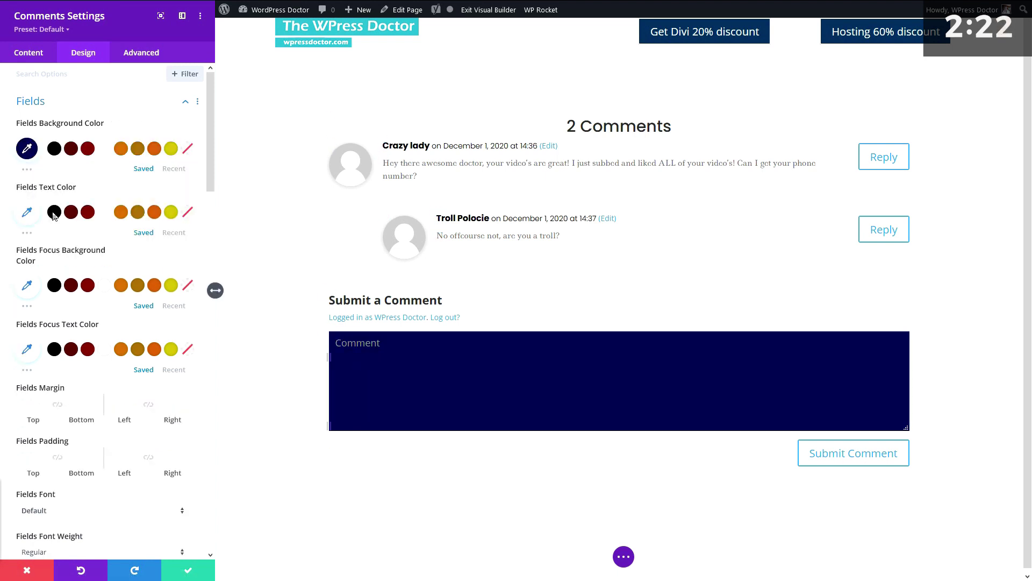
{"action": "left_click", "coordinate": [105, 212]}
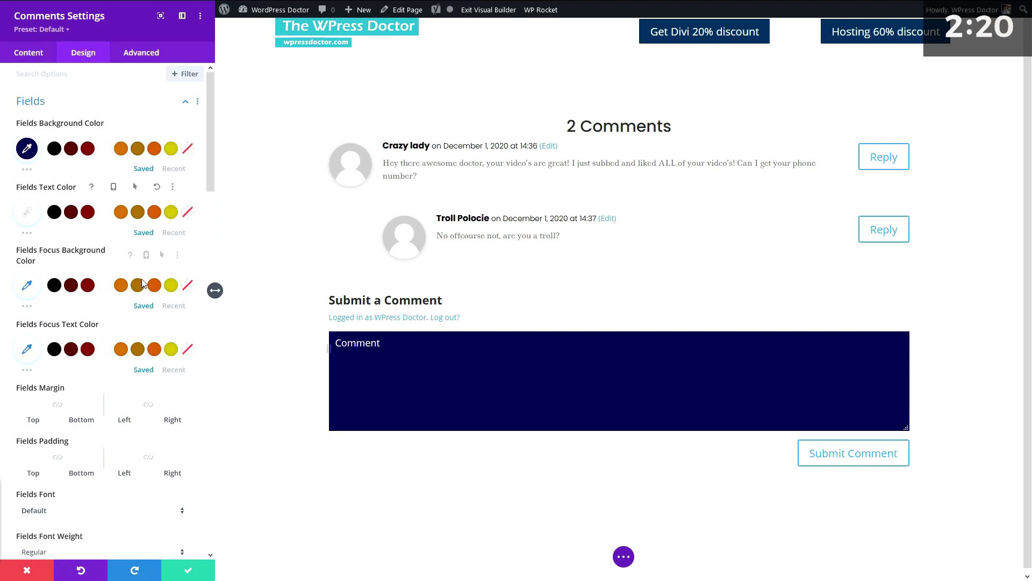
Step: Set the fields' focus background to white and focus text to black, and try them out in the comment field
{"action": "left_click", "coordinate": [55, 285]}
{"action": "left_click", "coordinate": [372, 353]}
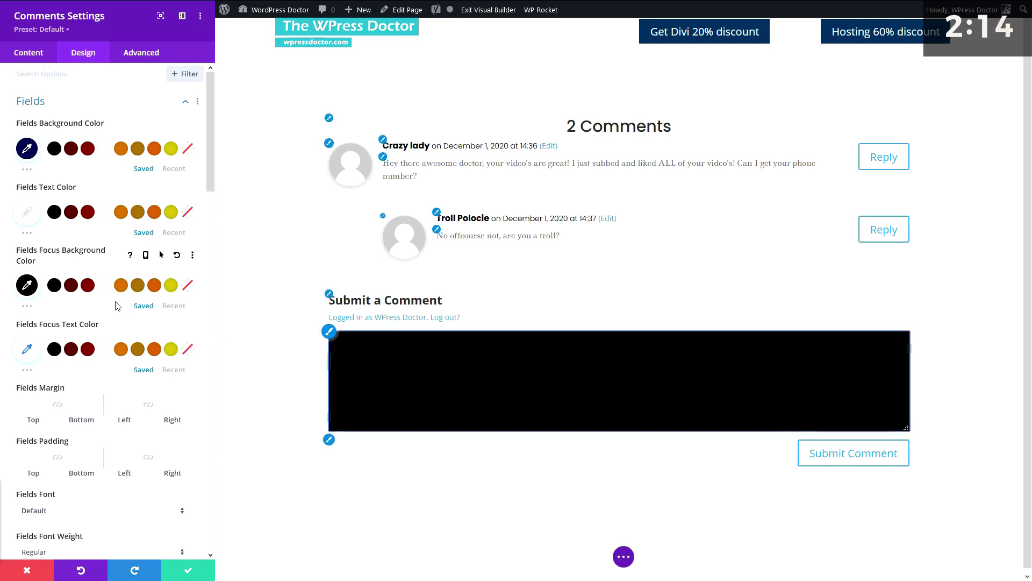
{"action": "left_click", "coordinate": [104, 285]}
{"action": "left_click", "coordinate": [347, 347]}
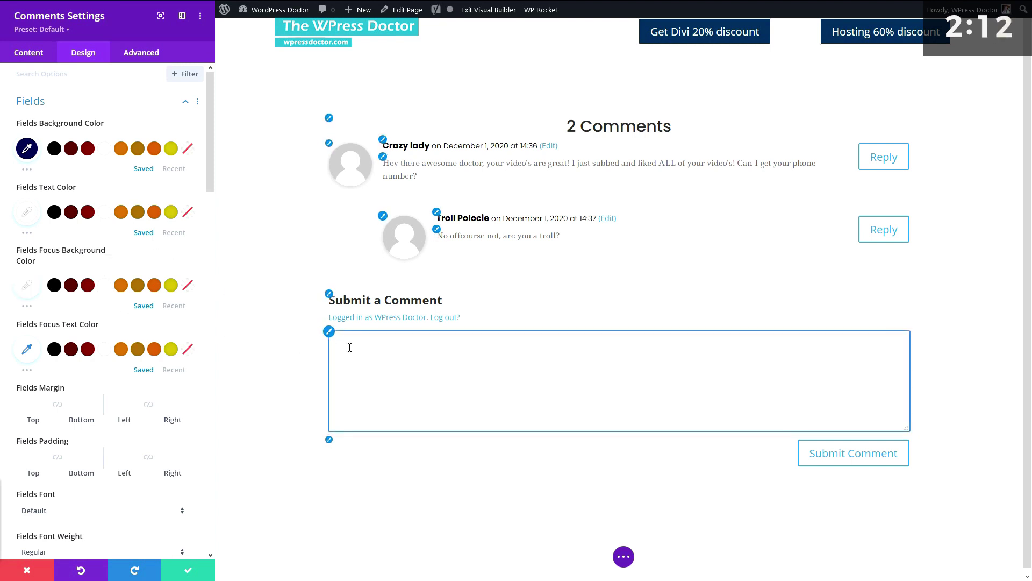
{"action": "left_click", "coordinate": [54, 349]}
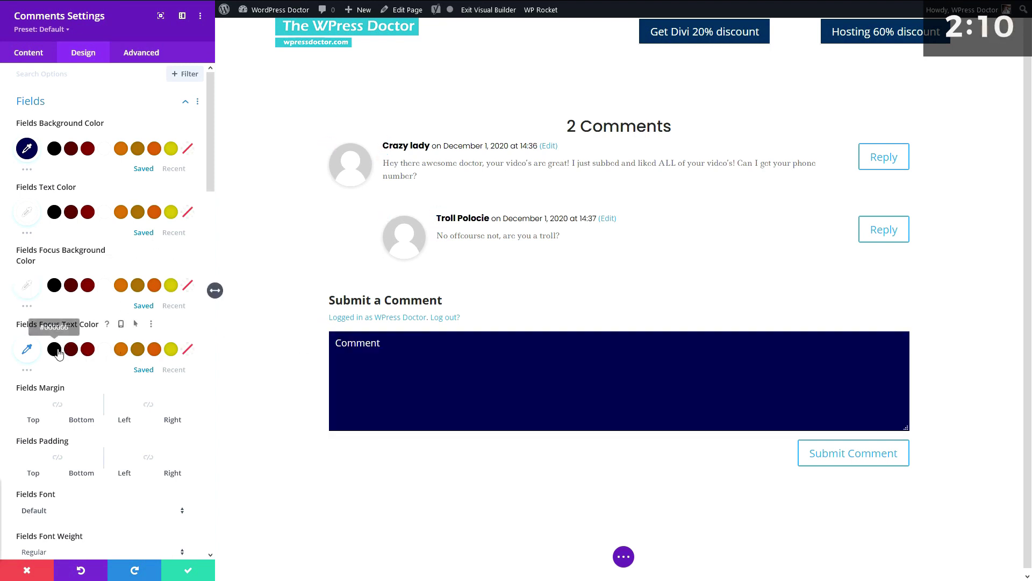
{"action": "left_click", "coordinate": [403, 366]}
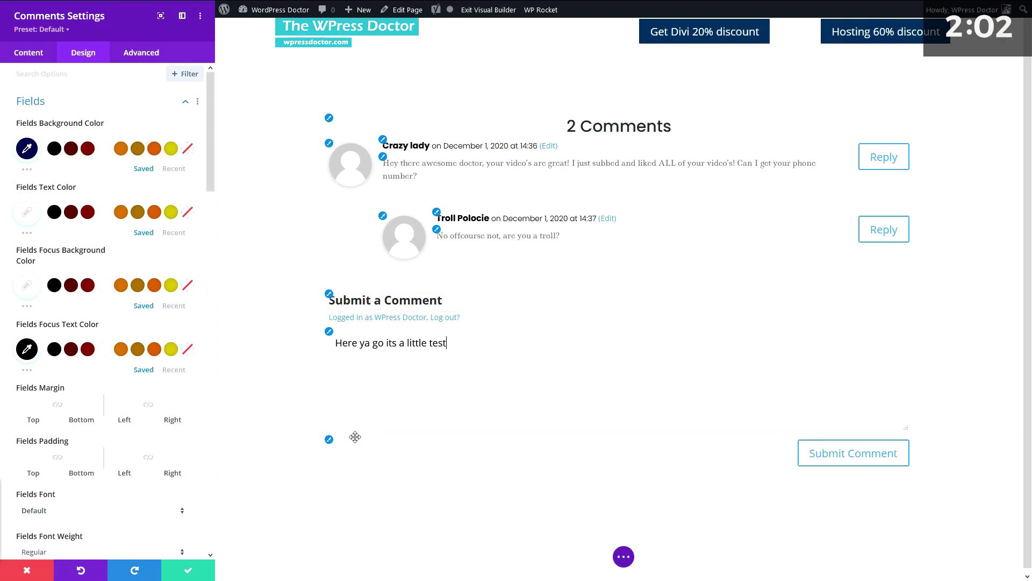
Step: Enable custom button styles for the Comments module, with white button text and the darkest red saved color as background
{"action": "left_click", "coordinate": [329, 440]}
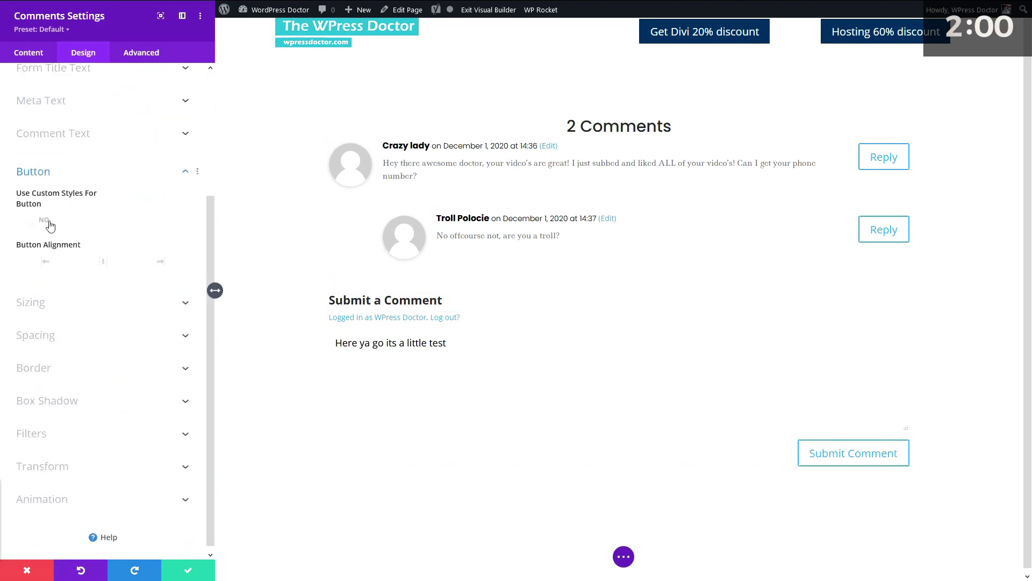
{"action": "left_click", "coordinate": [50, 225]}
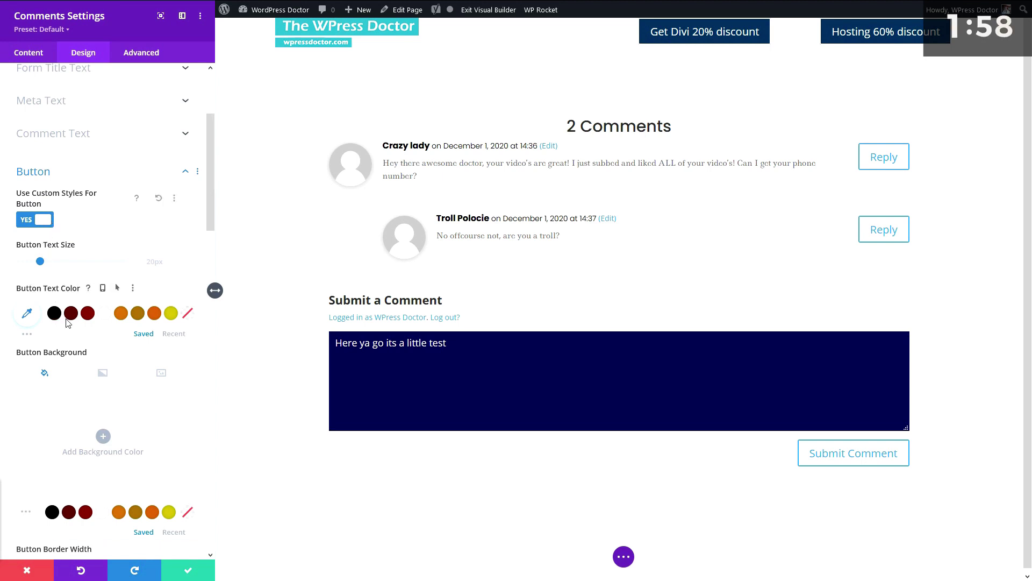
{"action": "left_click", "coordinate": [39, 317]}
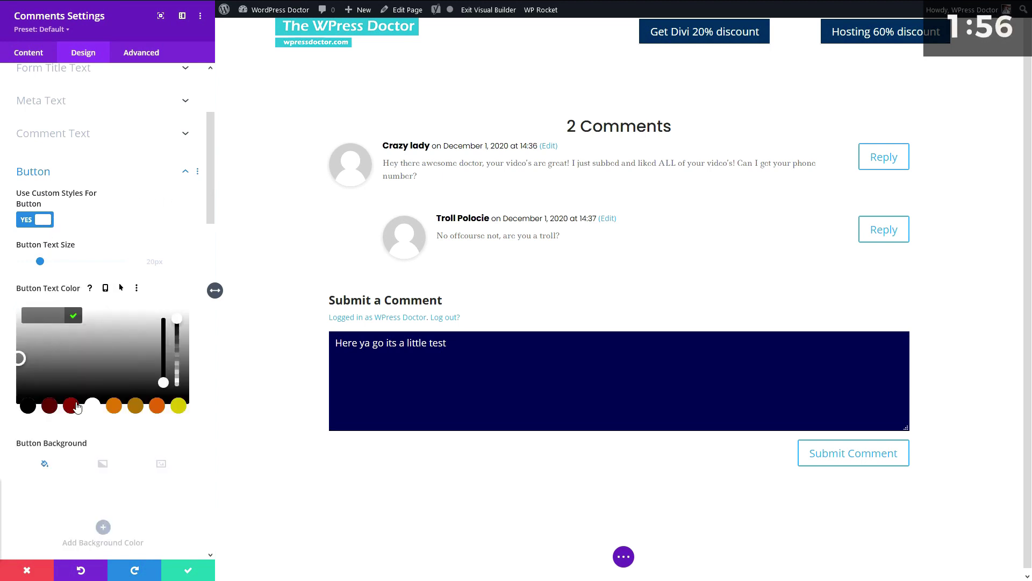
{"action": "left_click", "coordinate": [94, 403]}
{"action": "scroll", "coordinate": [103, 354], "scroll_direction": "down", "scroll_amount": 2}
{"action": "left_click", "coordinate": [103, 436]}
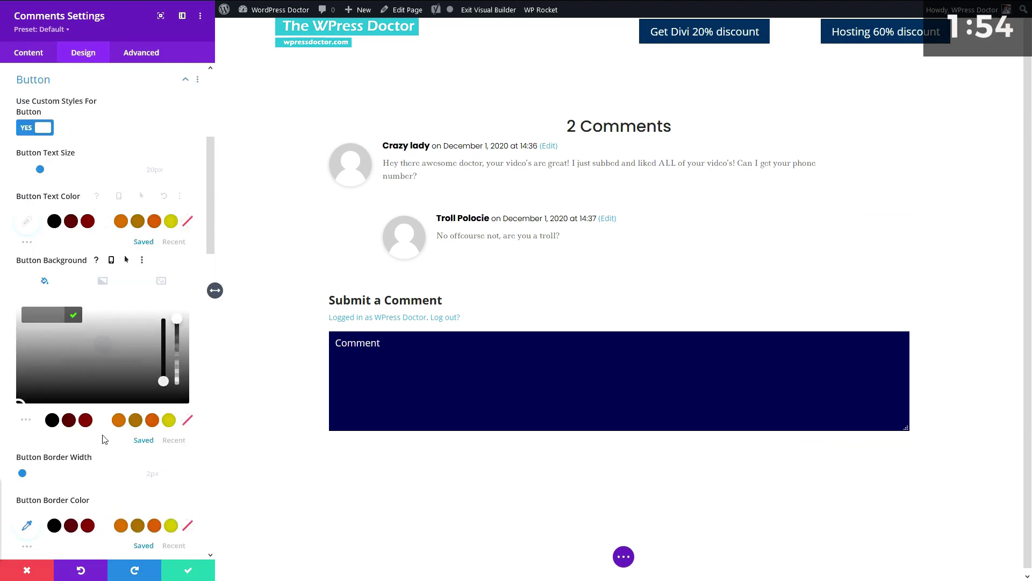
{"action": "left_click", "coordinate": [68, 421]}
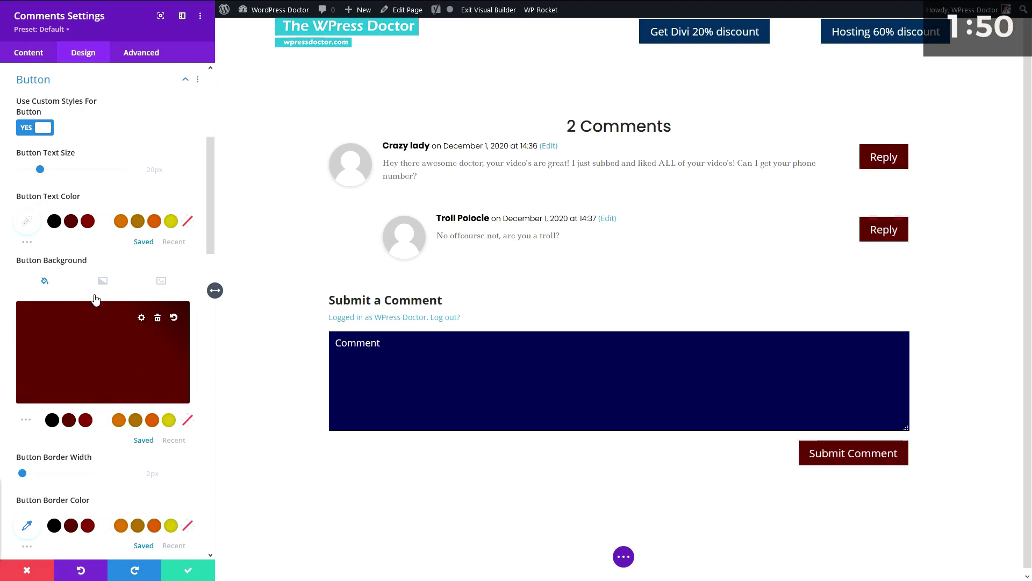
Step: Set the Comments module's button font to Poppins and choose the circled right-chevron as the button icon
{"action": "scroll", "coordinate": [135, 409], "scroll_direction": "down", "scroll_amount": 5}
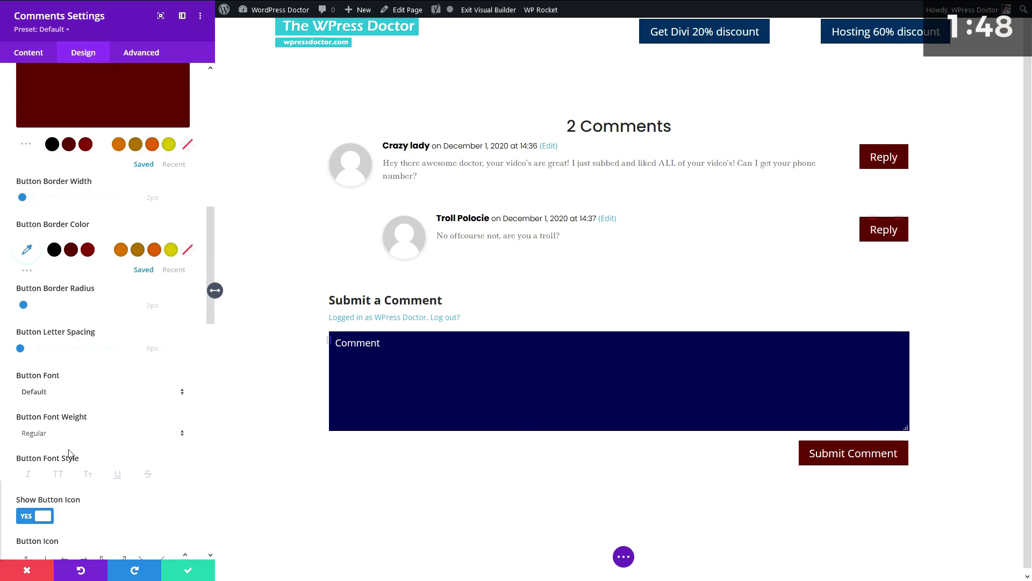
{"action": "left_click", "coordinate": [65, 442]}
{"action": "left_click", "coordinate": [59, 455]}
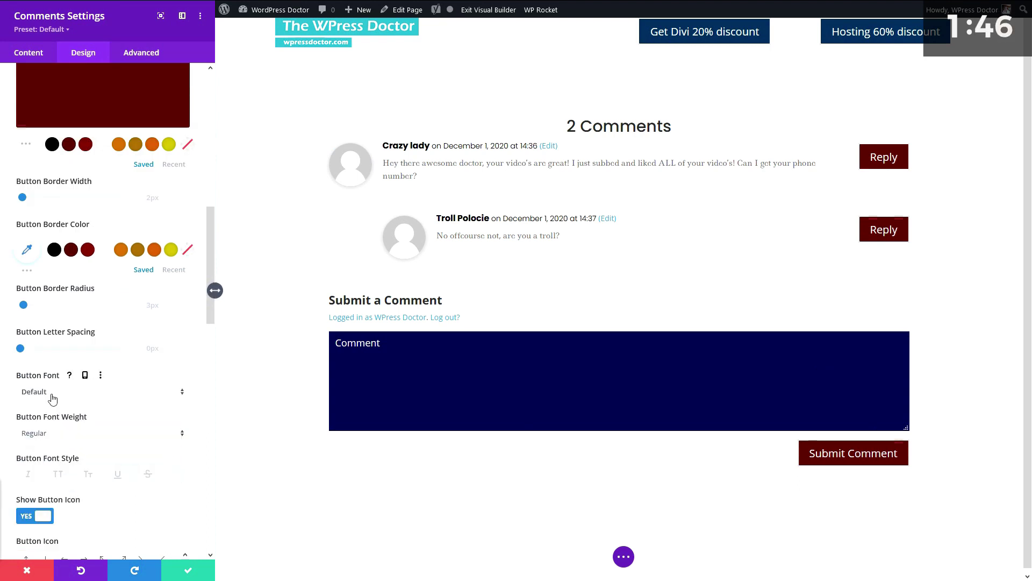
{"action": "left_click", "coordinate": [52, 393]}
{"action": "left_click", "coordinate": [54, 123]}
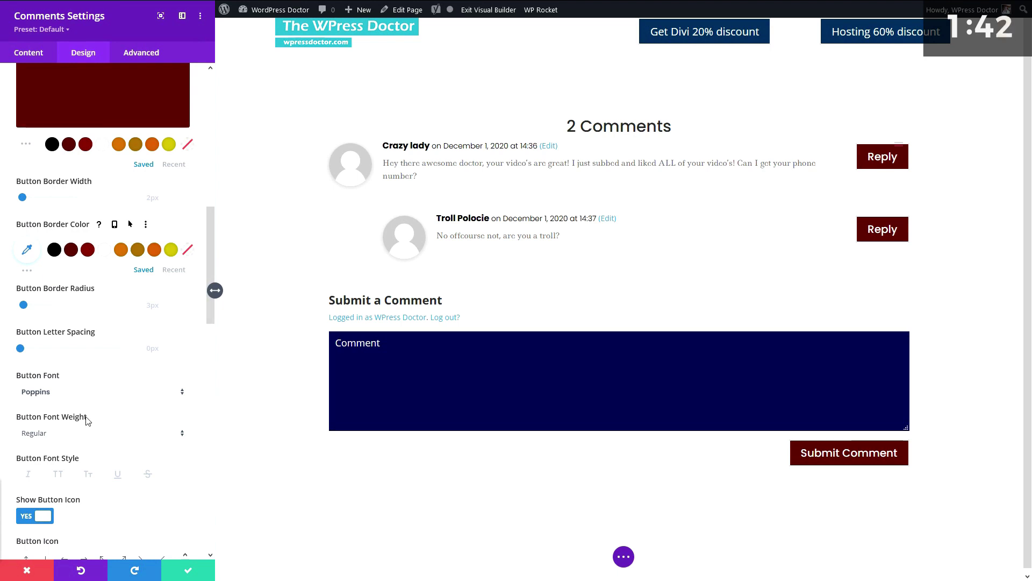
{"action": "scroll", "coordinate": [86, 456], "scroll_direction": "down", "scroll_amount": 3}
{"action": "left_click", "coordinate": [104, 436]}
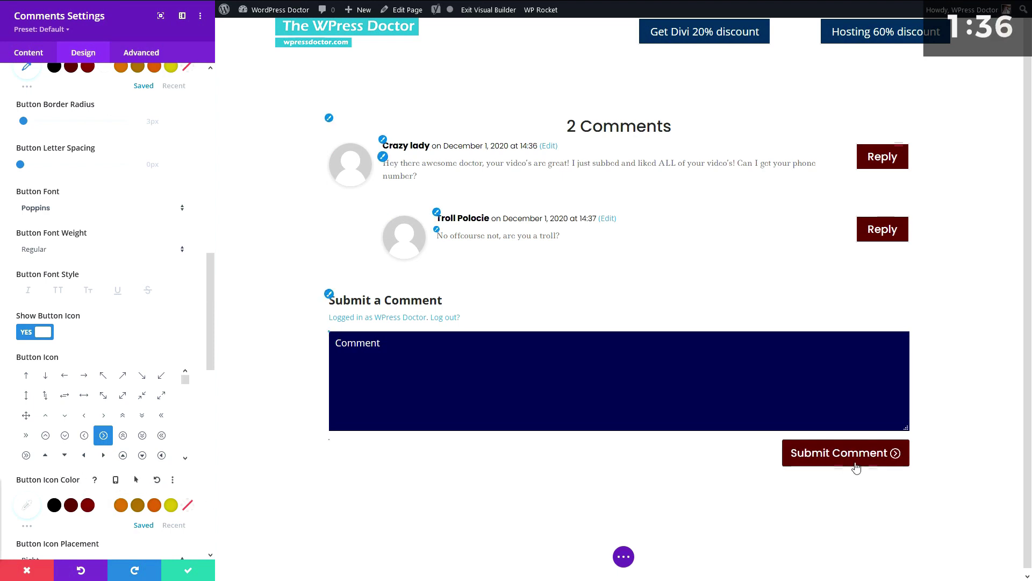
Step: Apply the first box shadow preset, a soft shadow around all sides, to the Comments module's buttons
{"action": "scroll", "coordinate": [112, 454], "scroll_direction": "down", "scroll_amount": 6}
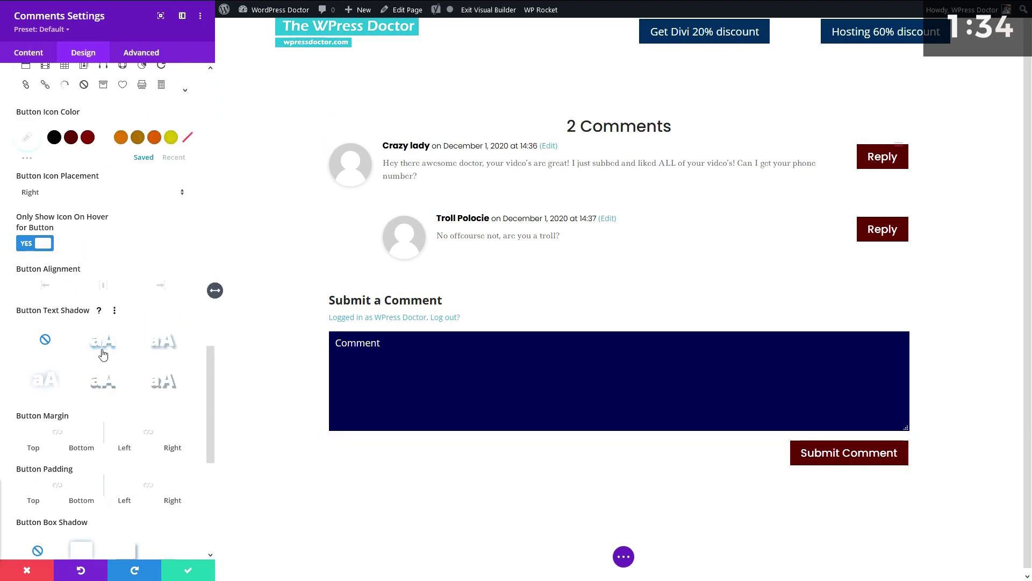
{"action": "scroll", "coordinate": [79, 373], "scroll_direction": "down", "scroll_amount": 3}
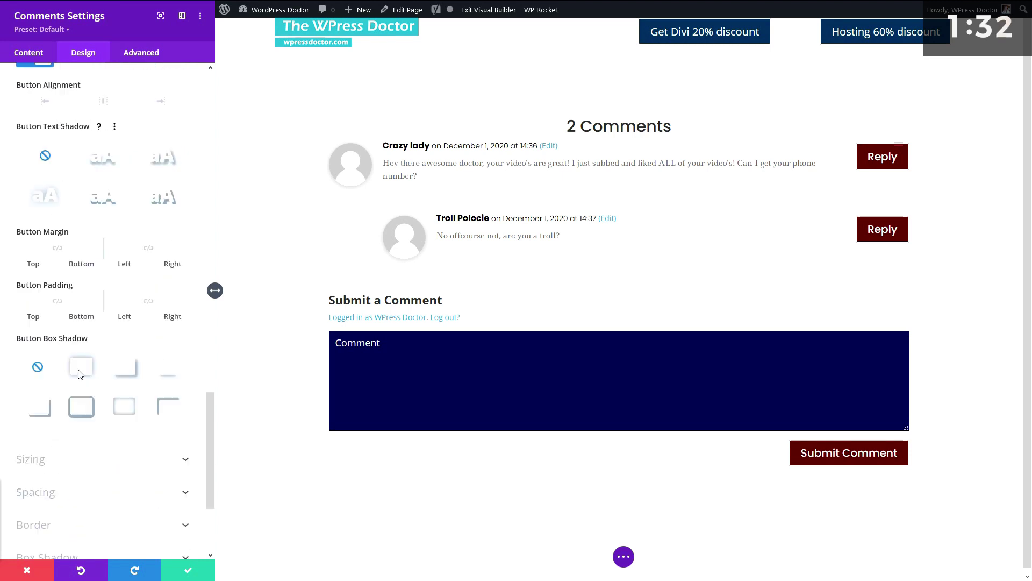
{"action": "left_click", "coordinate": [82, 368]}
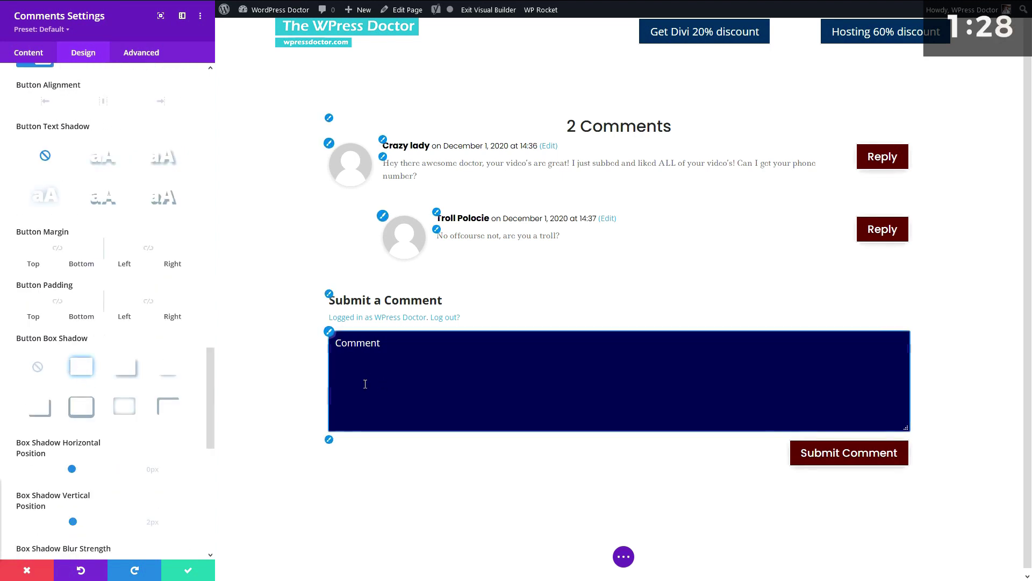
Step: Set the comment form fields' background to white and their text color to black, and try out the comment field
{"action": "left_click", "coordinate": [329, 332]}
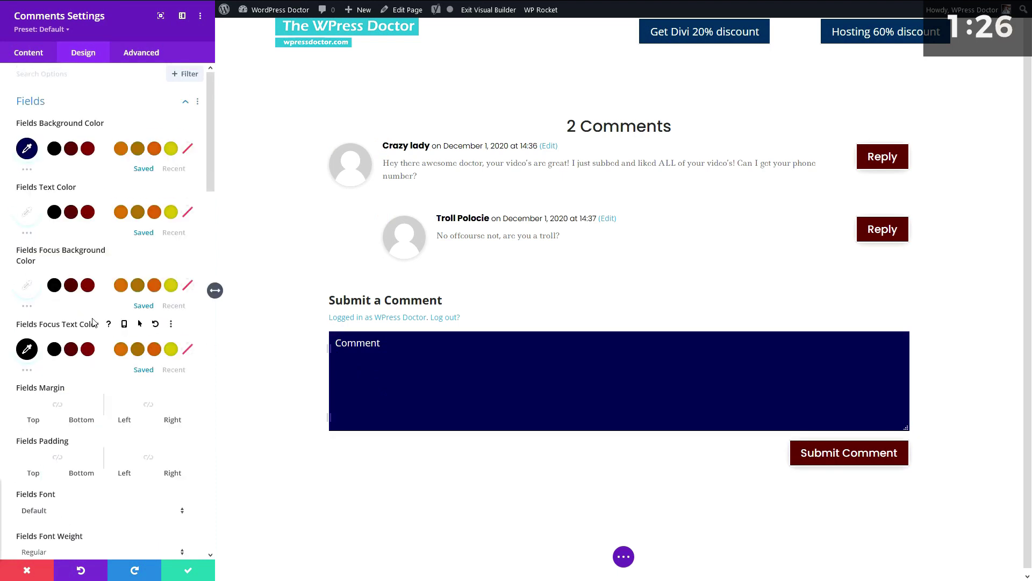
{"action": "left_click", "coordinate": [88, 150]}
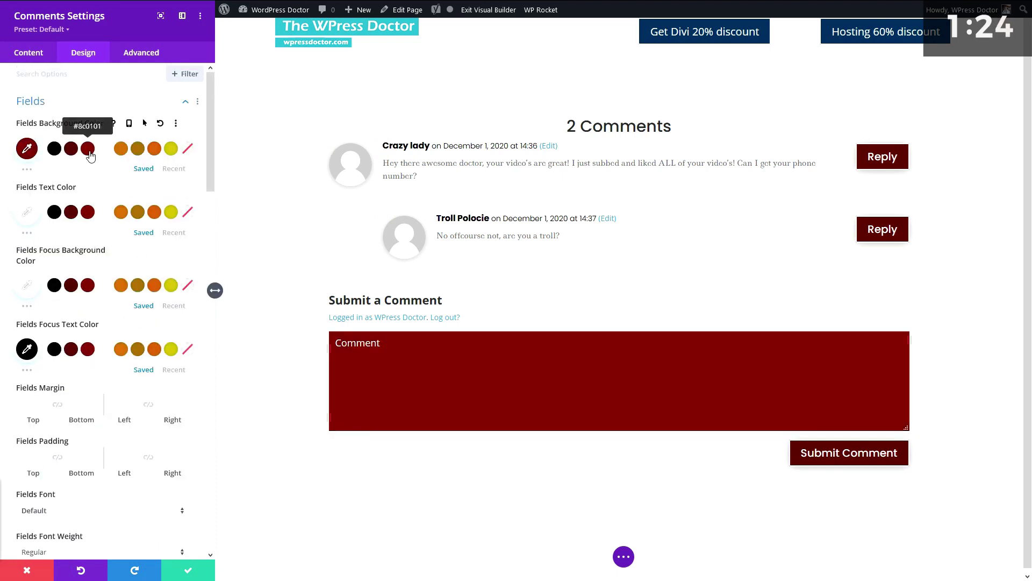
{"action": "left_click", "coordinate": [106, 153]}
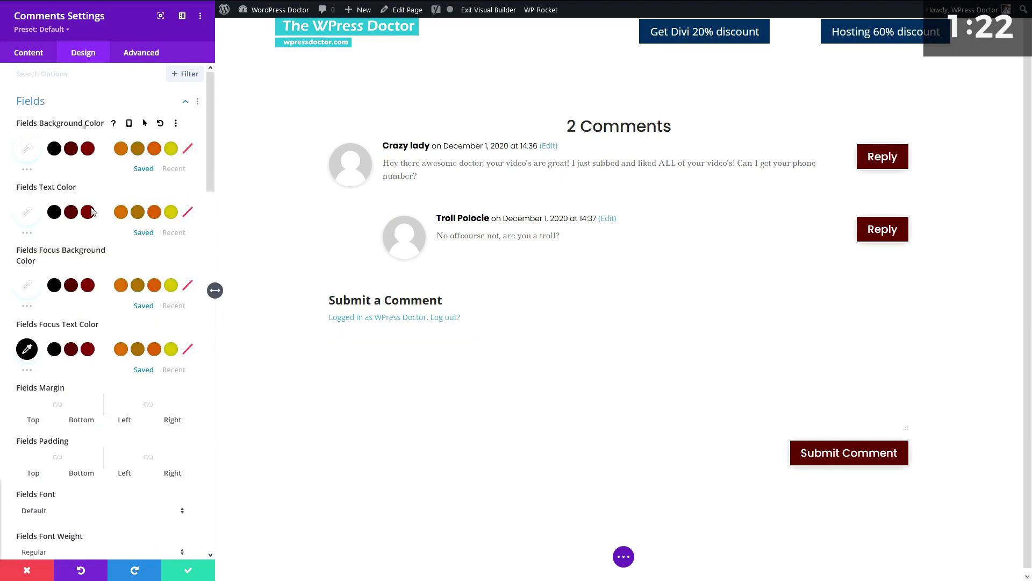
{"action": "left_click", "coordinate": [54, 212]}
{"action": "left_click", "coordinate": [374, 373]}
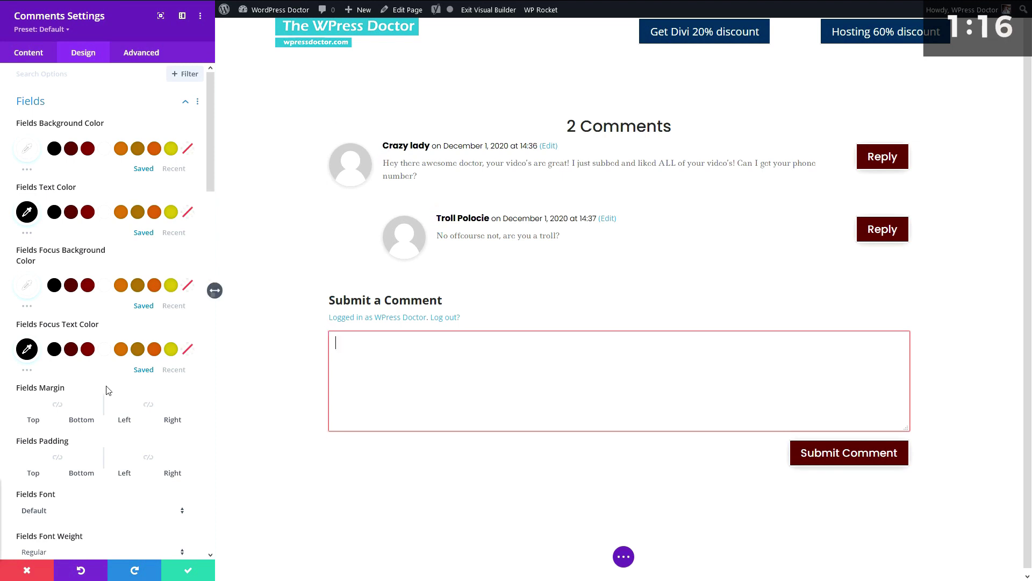
Step: Give the comment form fields a 4px border in Double style, colored with the darkest red saved color
{"action": "scroll", "coordinate": [48, 465], "scroll_direction": "down", "scroll_amount": 10}
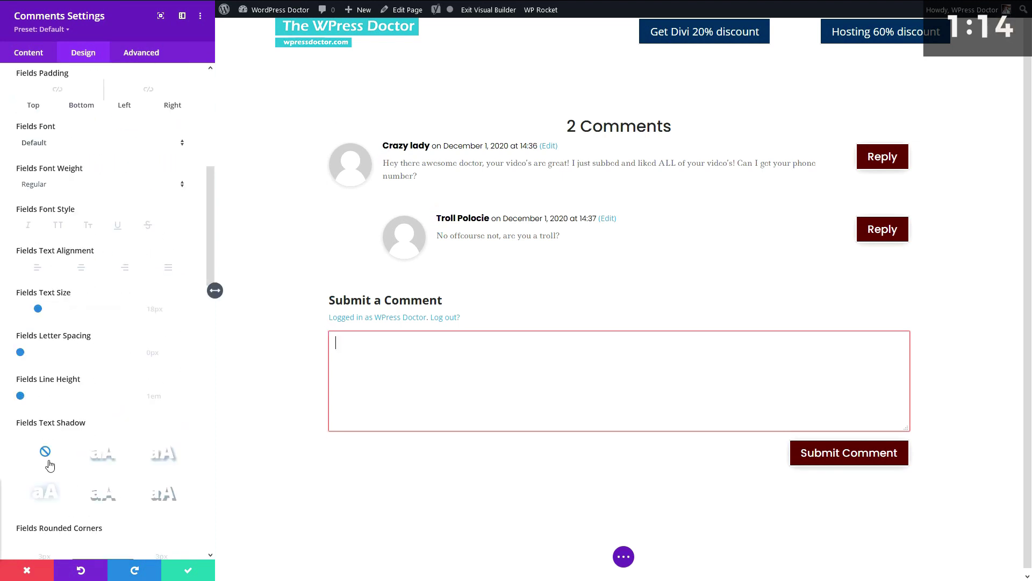
{"action": "scroll", "coordinate": [49, 460], "scroll_direction": "down", "scroll_amount": 2}
{"action": "scroll", "coordinate": [72, 349], "scroll_direction": "down", "scroll_amount": 2}
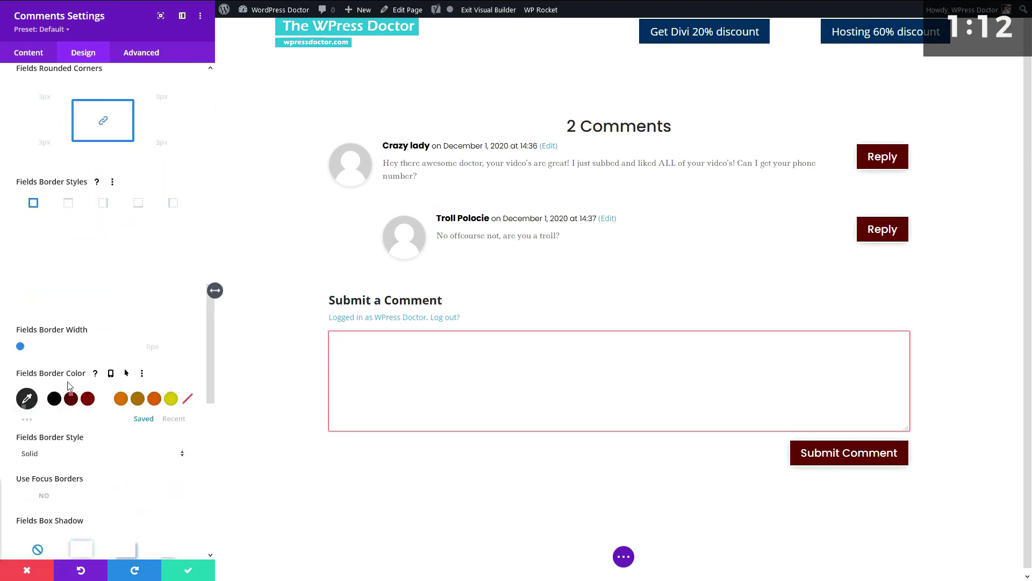
{"action": "scroll", "coordinate": [56, 454], "scroll_direction": "down", "scroll_amount": 2}
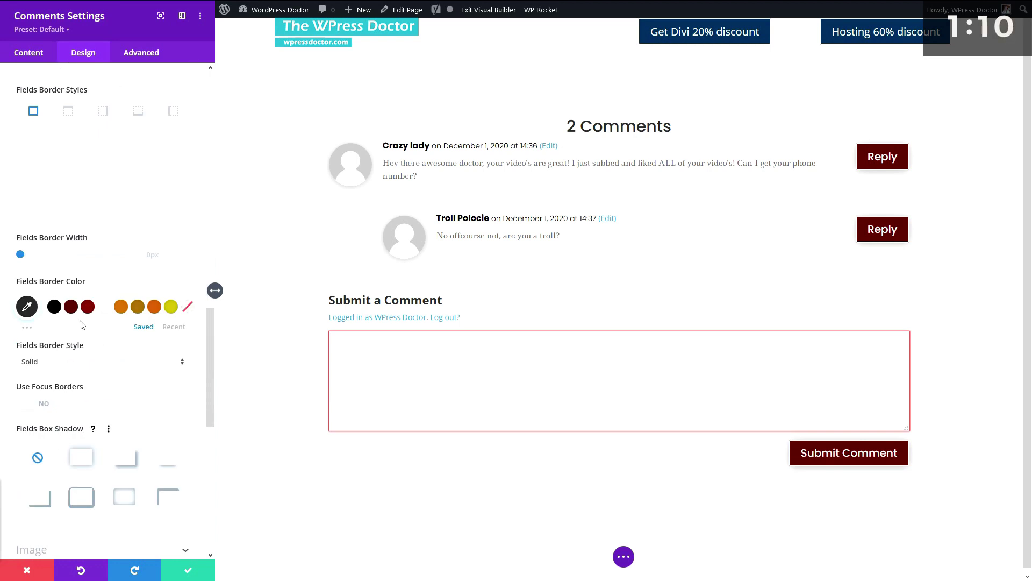
{"action": "left_click_drag", "start_coordinate": [21, 255], "coordinate": [28, 254]}
{"action": "left_click", "coordinate": [50, 364]}
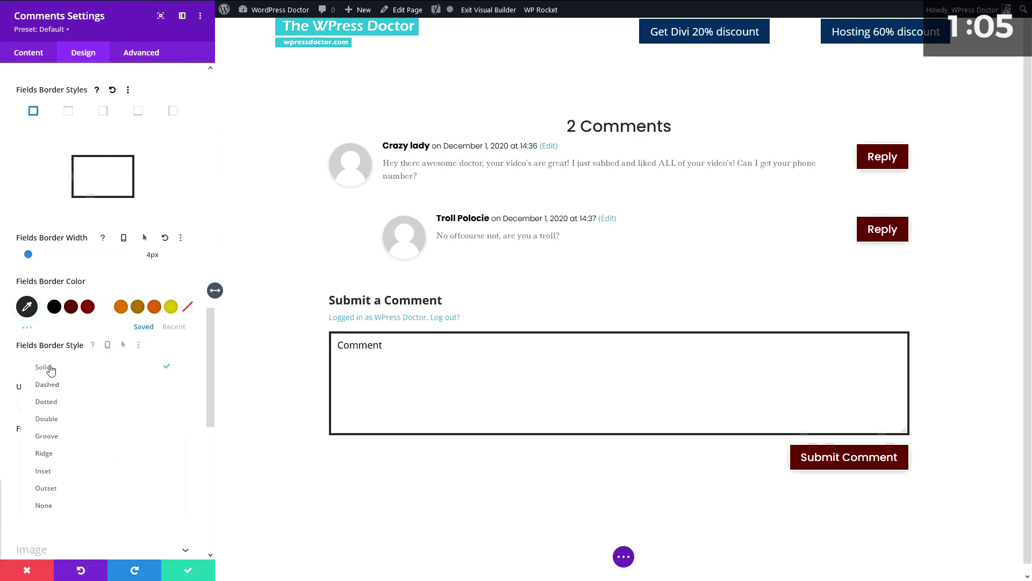
{"action": "left_click", "coordinate": [51, 419]}
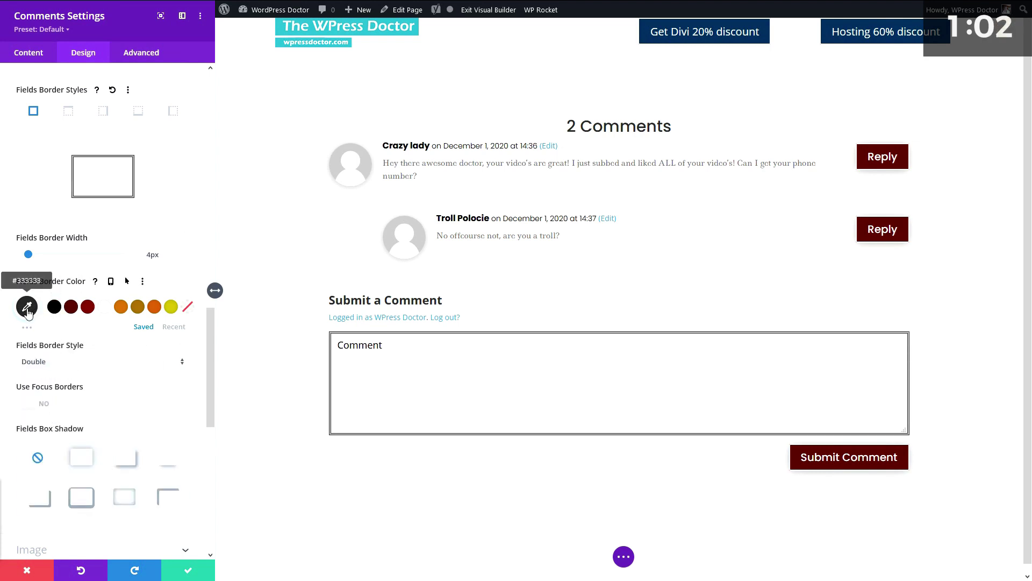
{"action": "left_click", "coordinate": [72, 313]}
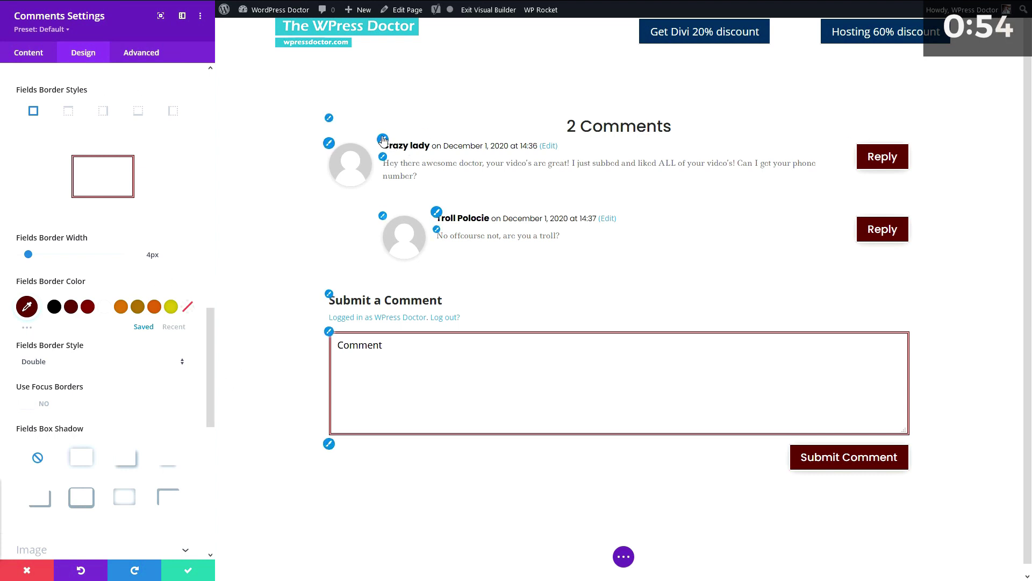
Step: Set the comments' meta text color to black and the comment count heading's text color to the darkest saved red
{"action": "scroll", "coordinate": [114, 296], "scroll_direction": "up", "scroll_amount": 10}
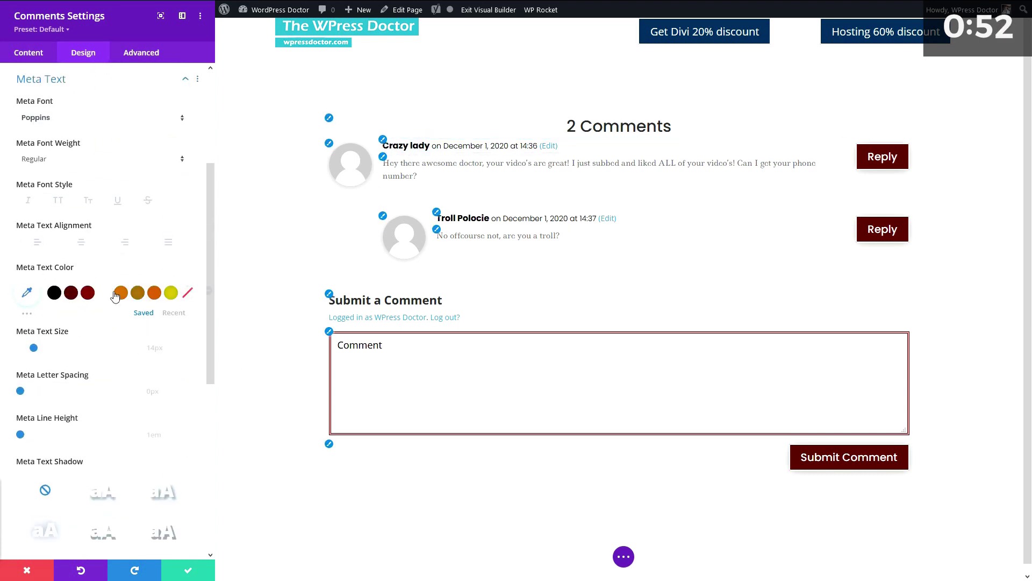
{"action": "left_click", "coordinate": [71, 293]}
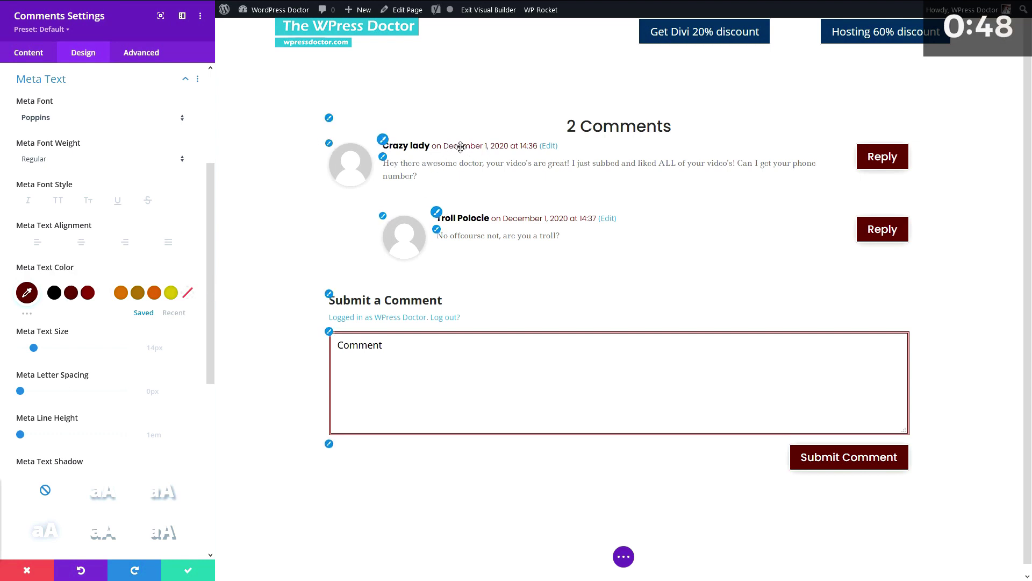
{"action": "left_click", "coordinate": [54, 292]}
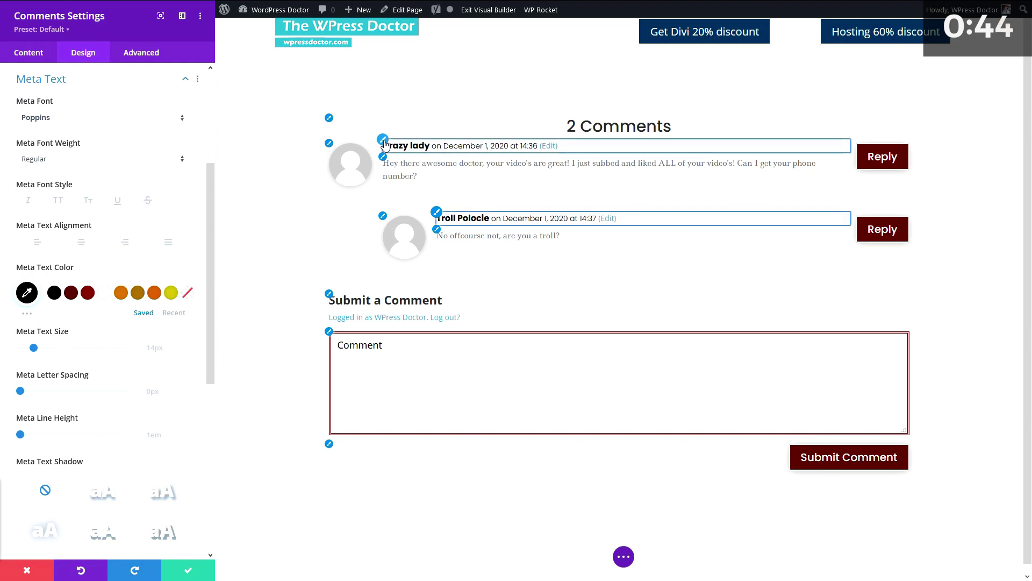
{"action": "left_click", "coordinate": [40, 78]}
{"action": "scroll", "coordinate": [54, 271], "scroll_direction": "up", "scroll_amount": 3}
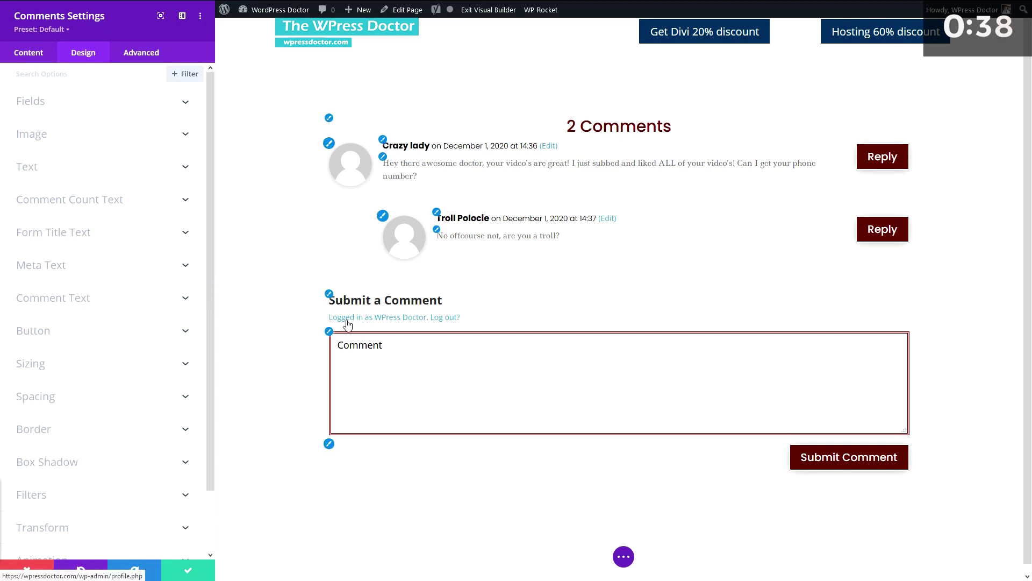
Step: Save the page and move the comments section down the page to directly below the services section
{"action": "left_click", "coordinate": [624, 557]}
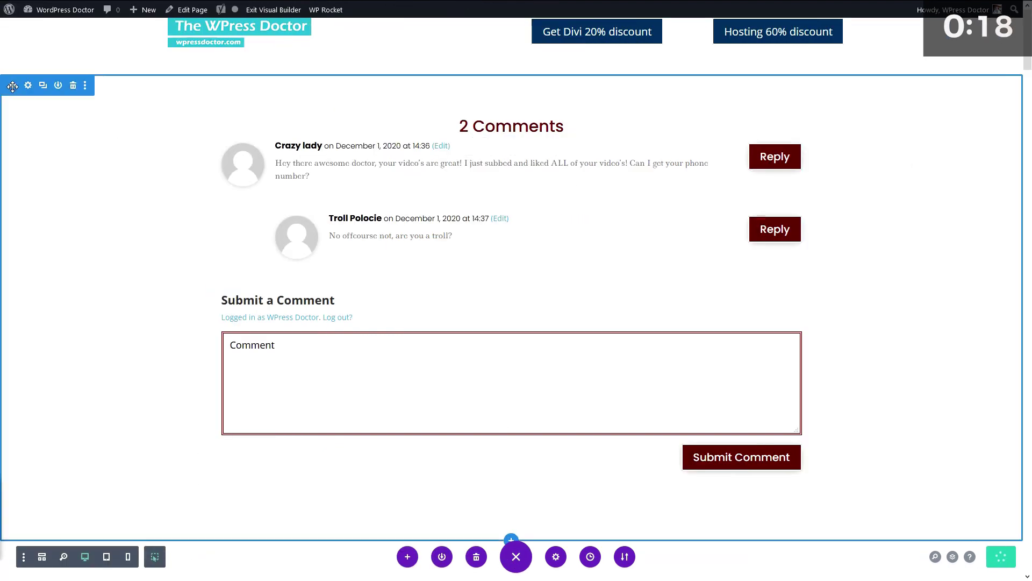
{"action": "scroll", "coordinate": [108, 136], "scroll_direction": "down", "scroll_amount": 5}
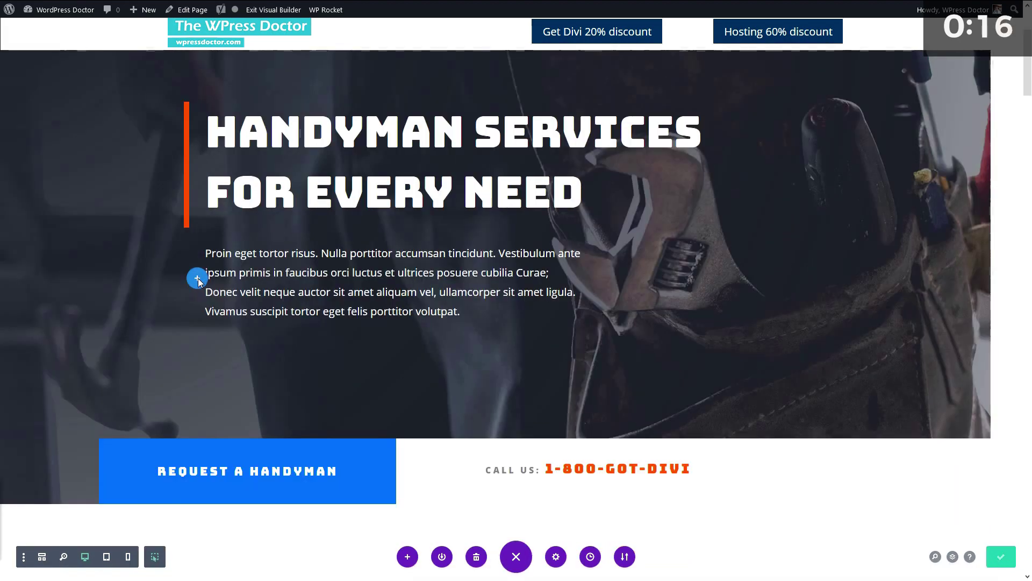
{"action": "scroll", "coordinate": [198, 279], "scroll_direction": "down", "scroll_amount": 5}
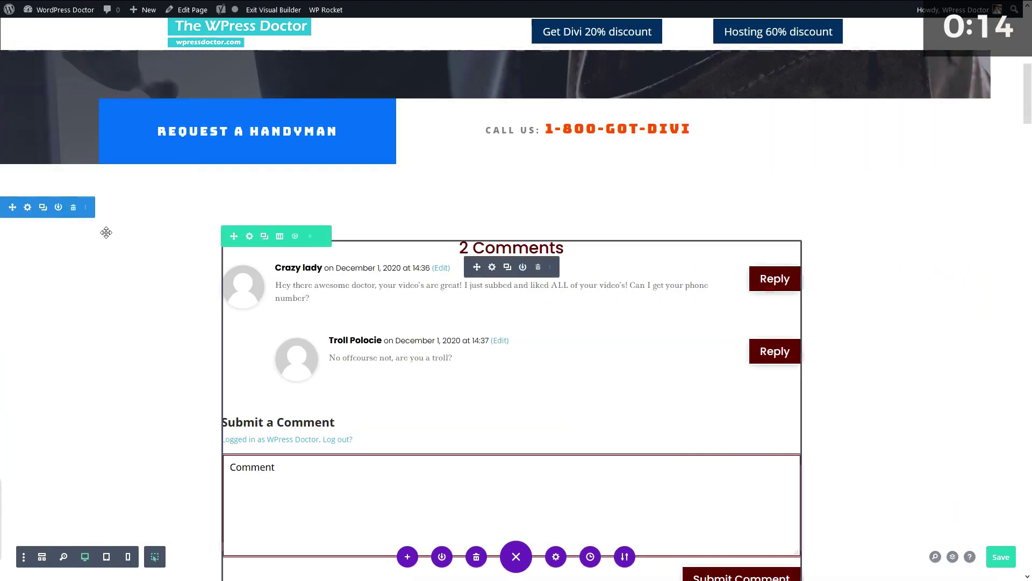
{"action": "scroll", "coordinate": [111, 276], "scroll_direction": "down", "scroll_amount": 5}
{"action": "scroll", "coordinate": [248, 365], "scroll_direction": "down", "scroll_amount": 5}
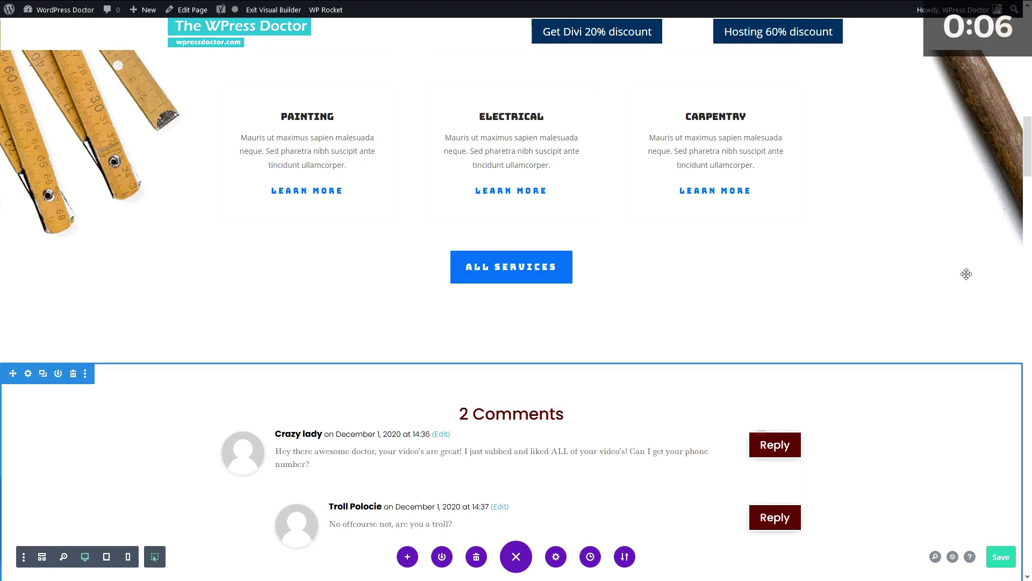
{"action": "scroll", "coordinate": [1028, 160], "scroll_direction": "up", "scroll_amount": 1}
{"action": "left_click_drag", "start_coordinate": [1028, 160], "coordinate": [1028, 260]}
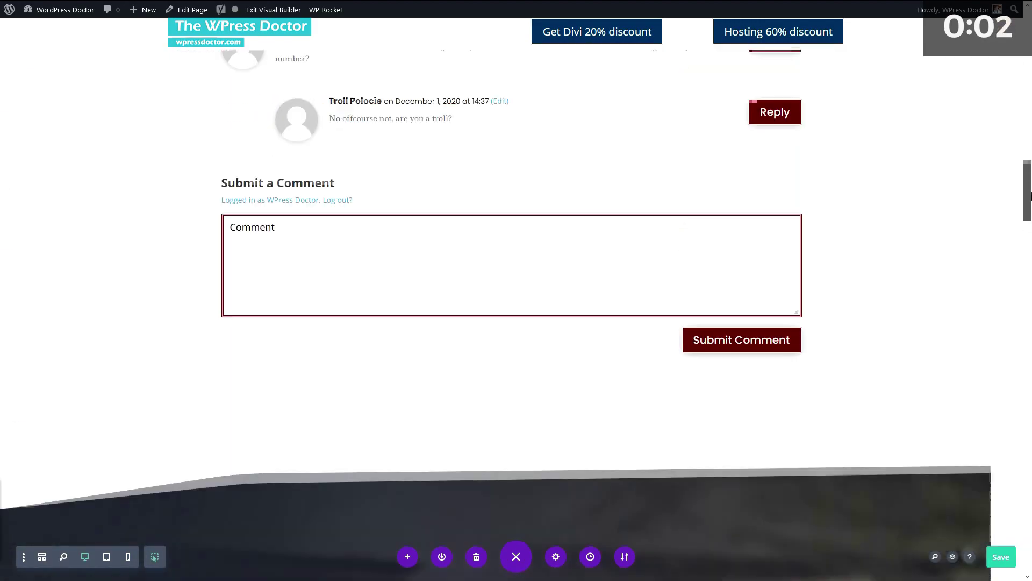